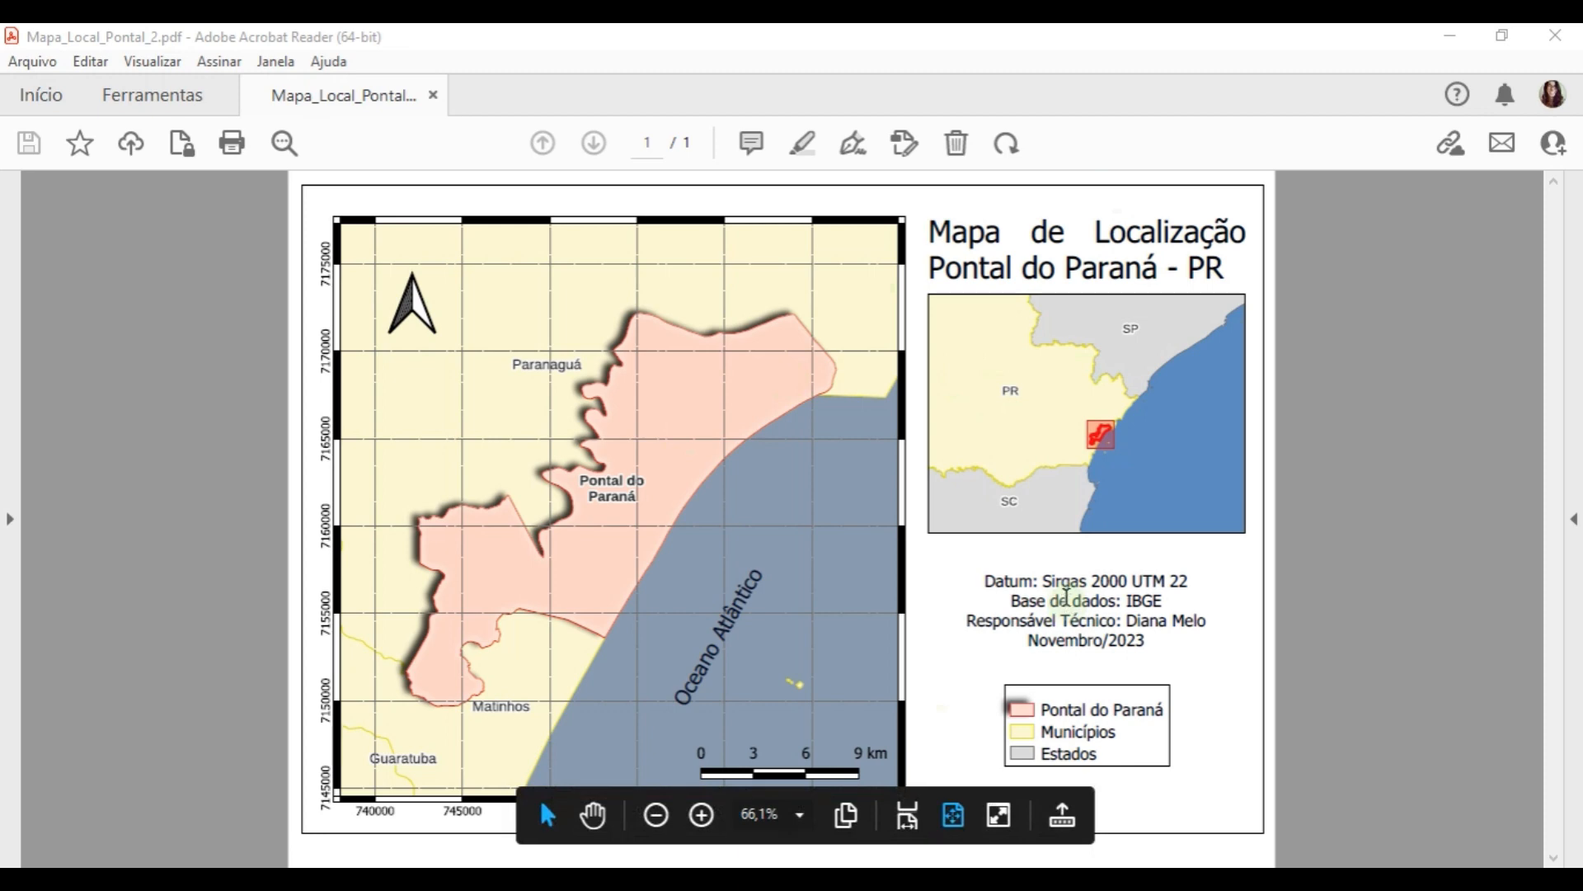
- Switch from the reference PDF to Chrome and open the IBGE Malhas territoriais page under Geociências, Organização do território
left_click(1452, 47)
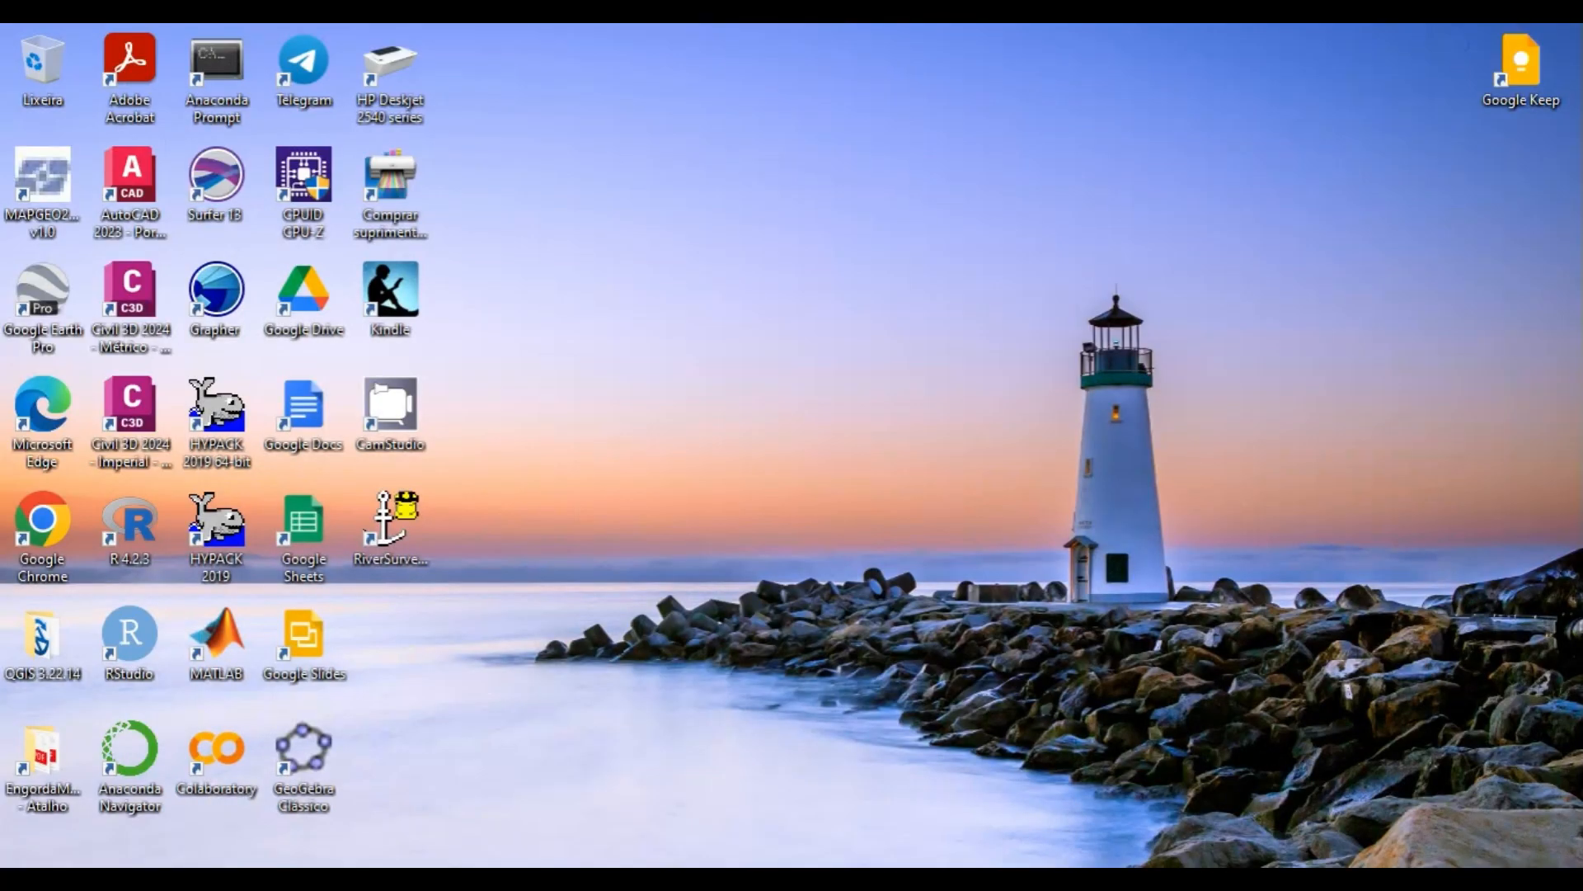
left_click(660, 792)
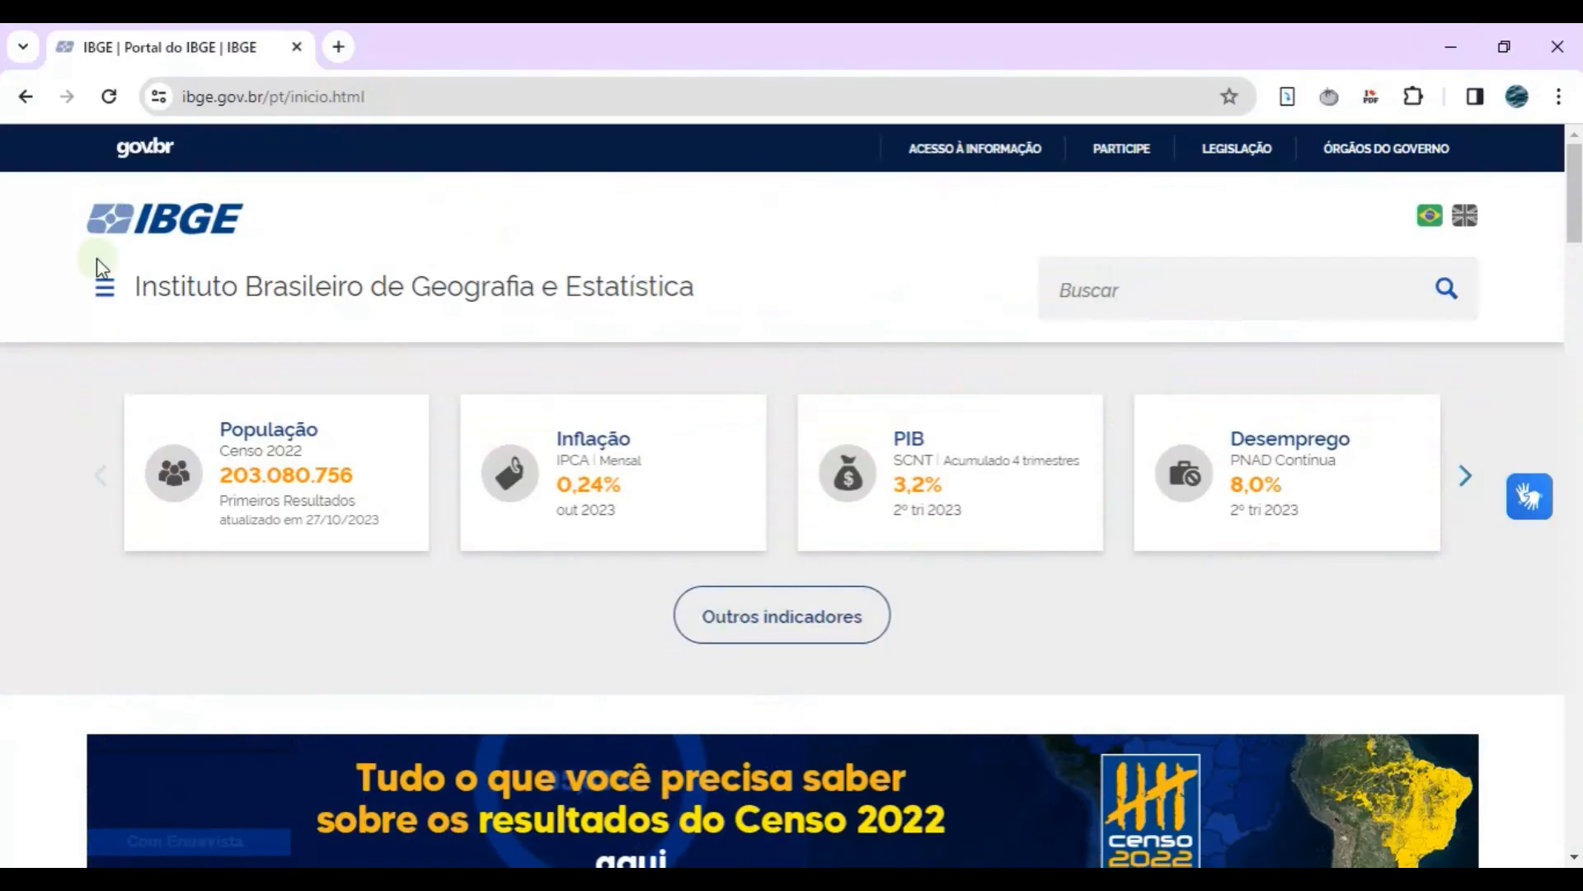
left_click(106, 289)
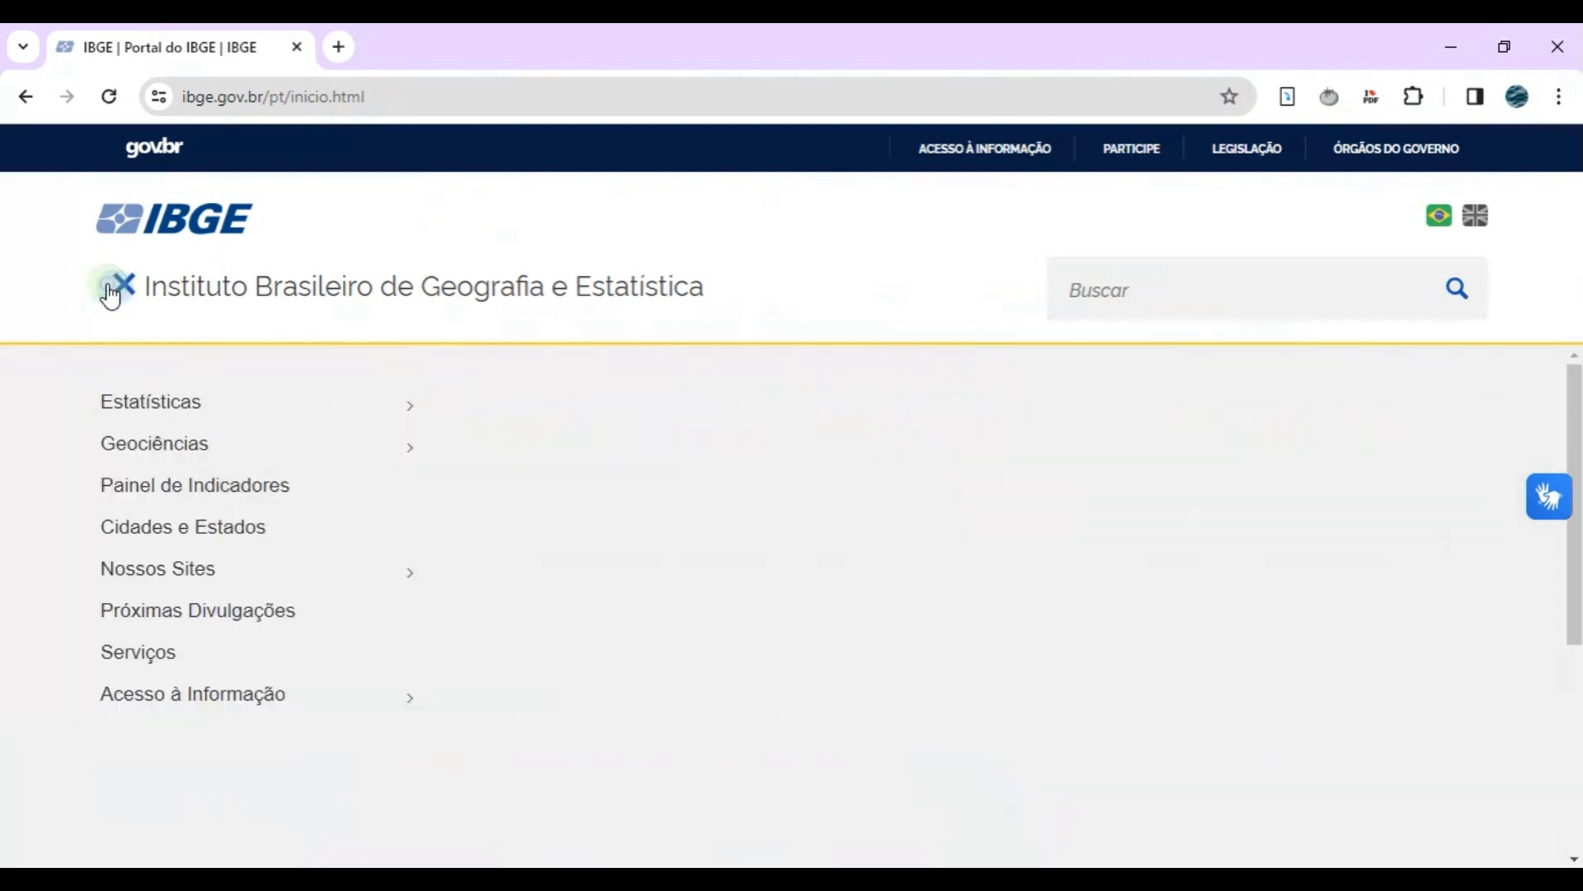
left_click(164, 439)
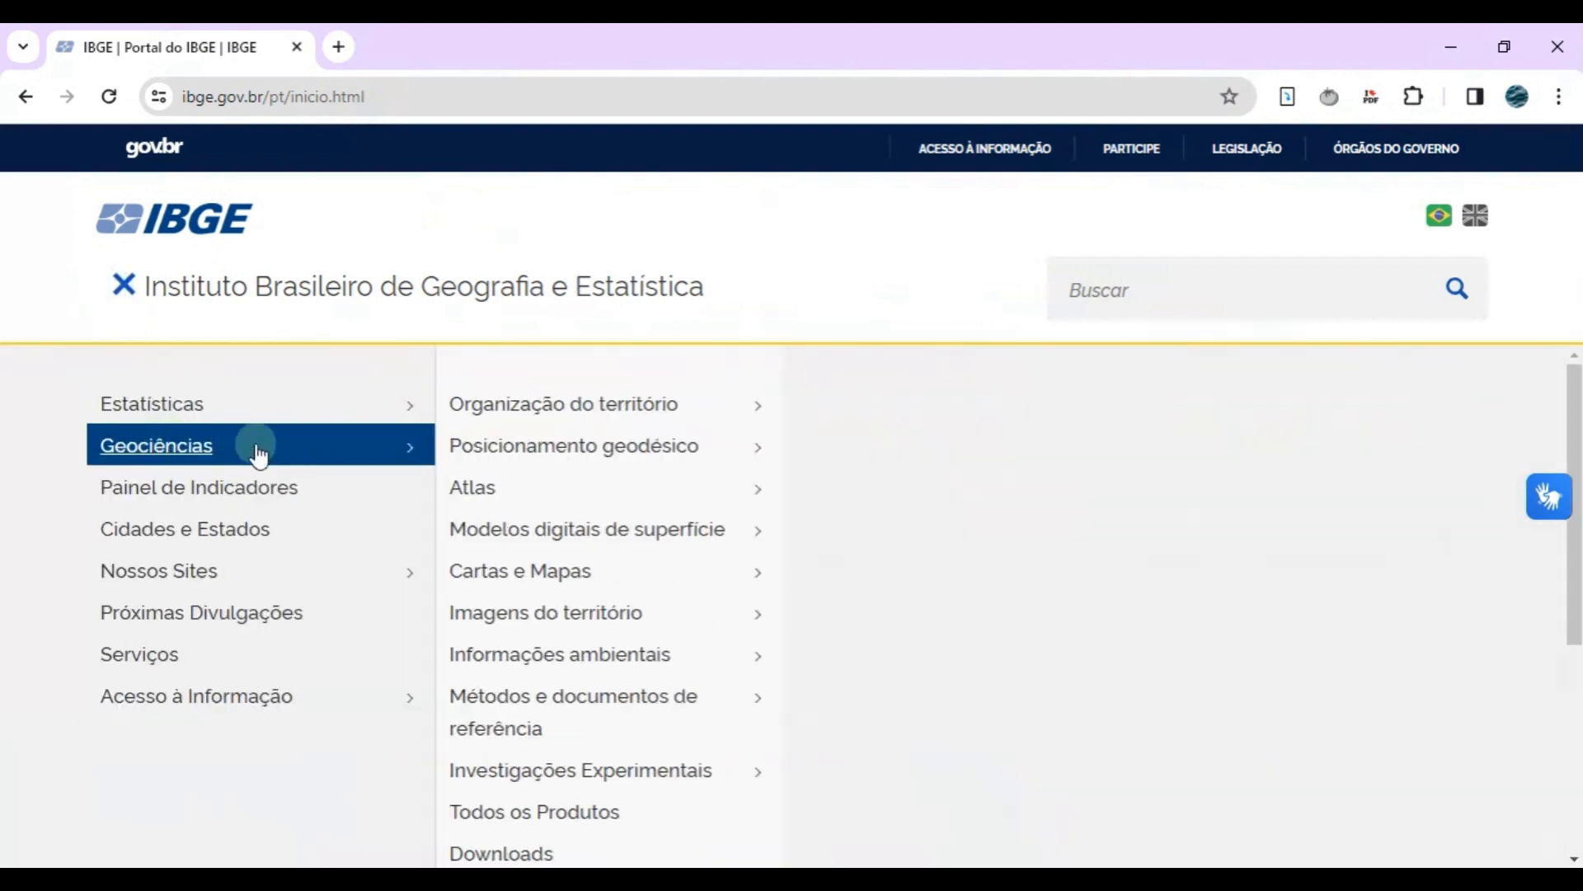
left_click(577, 404)
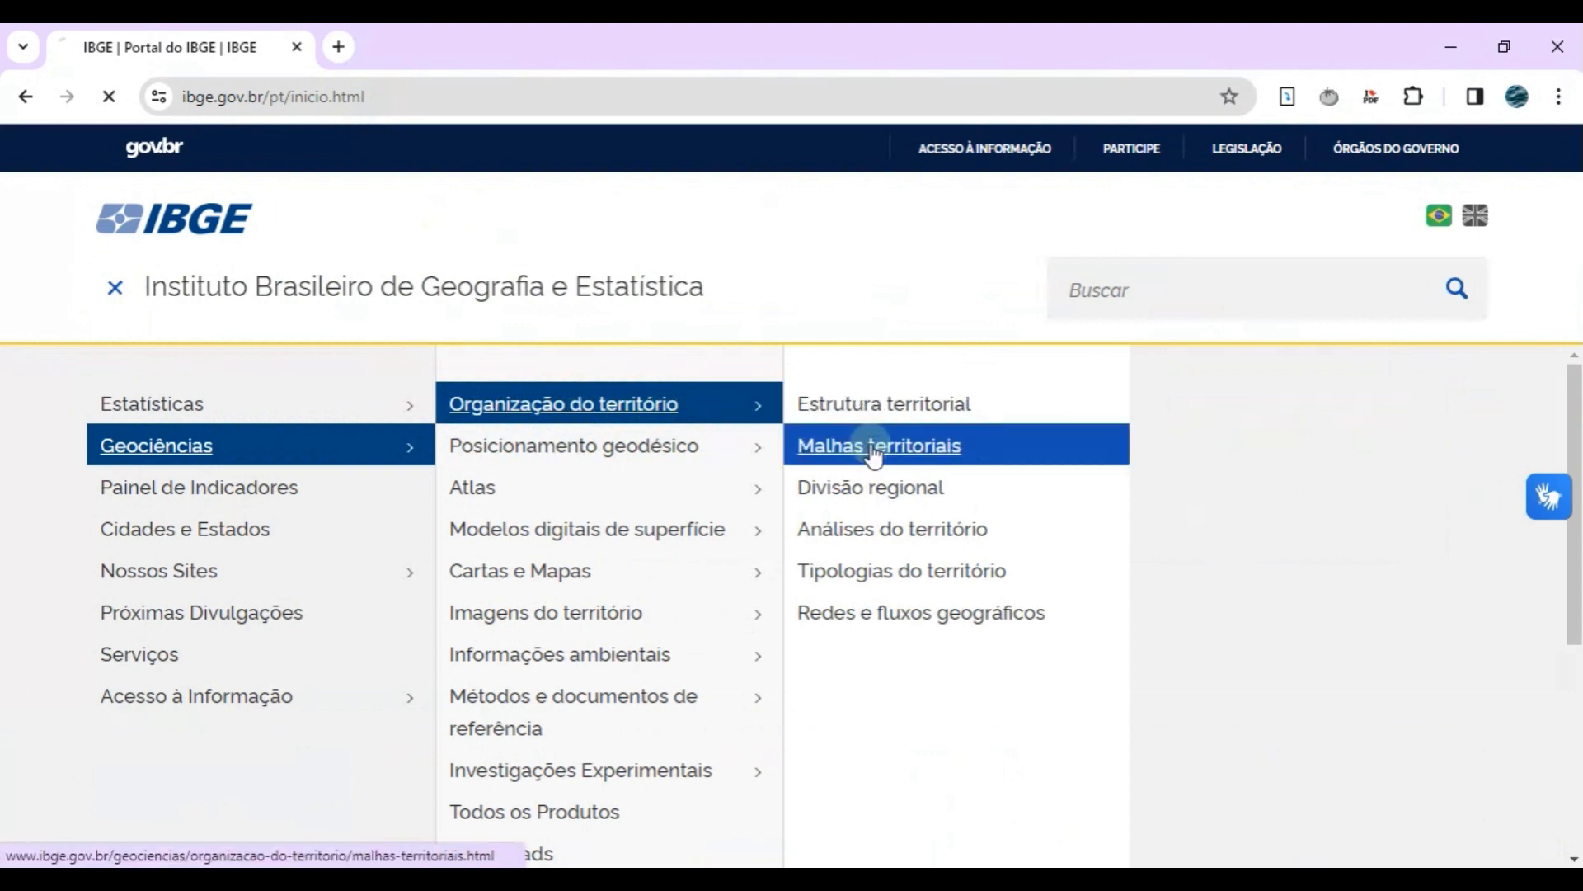
- Review the reference map of Pontal do Paraná and request the Municípios file for Paraná from the 2022 Malha Municipal edition
scroll(666, 567, "down", 3)
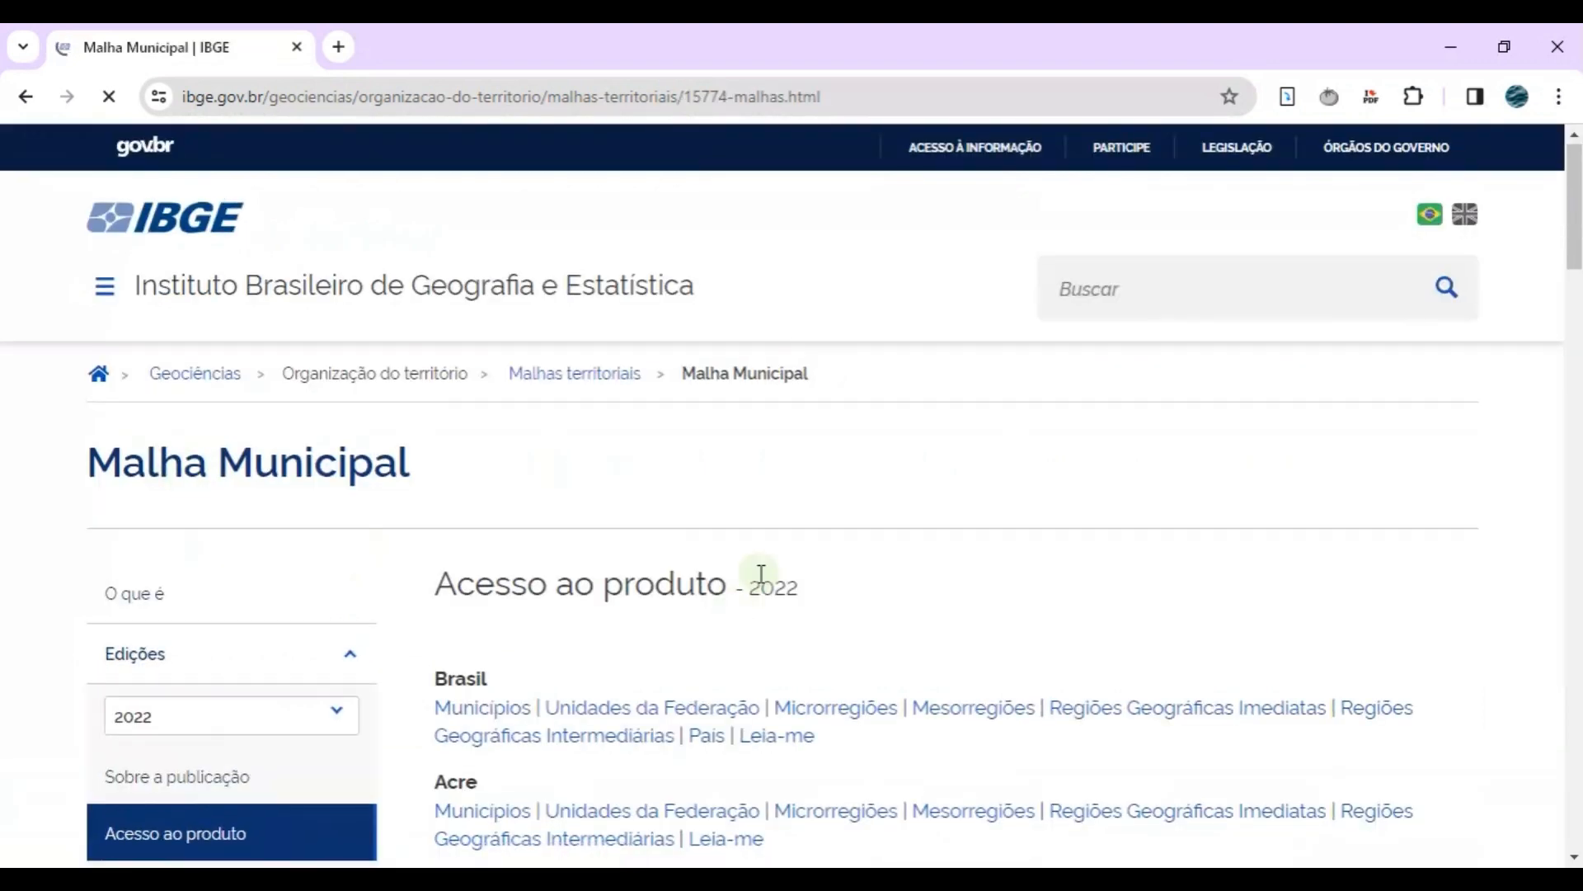
scroll(756, 561, "down", 3)
scroll(751, 557, "down", 2)
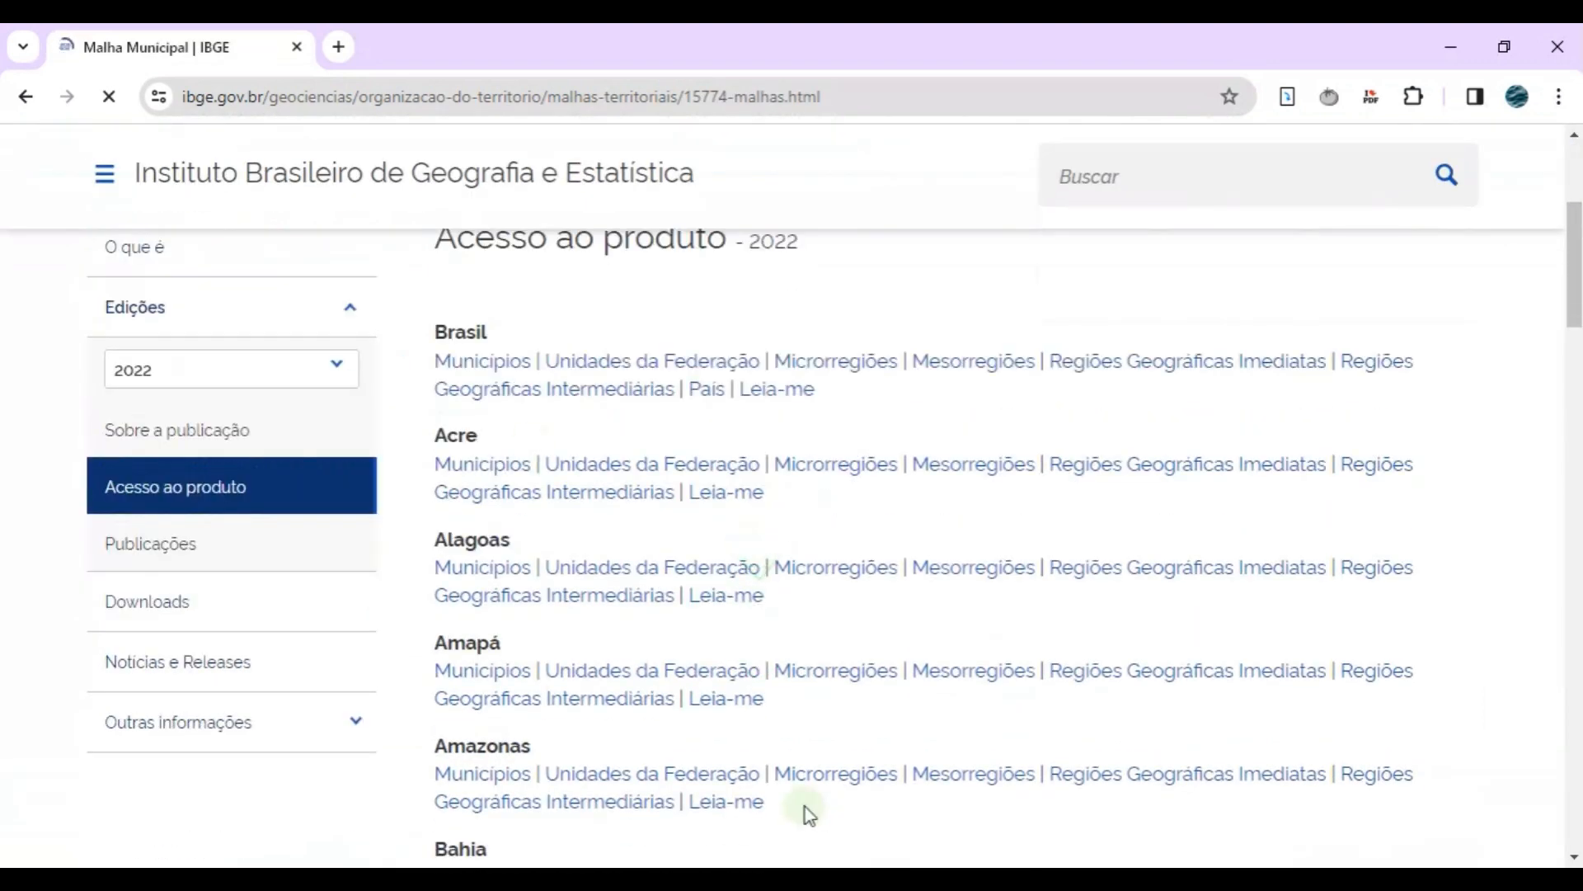
left_click(933, 879)
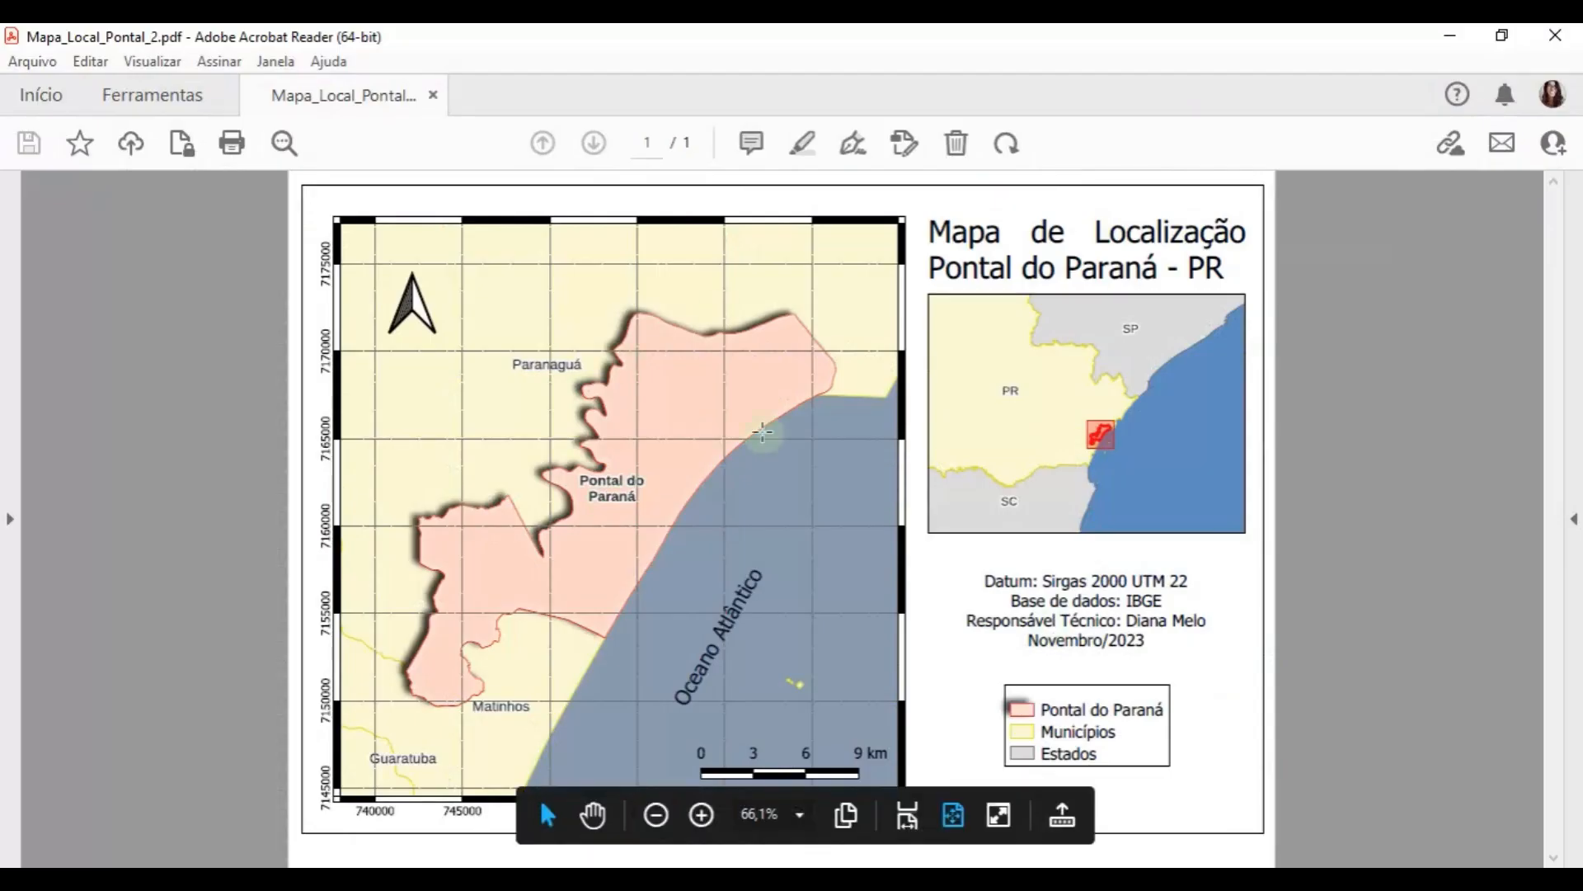
left_click(1454, 43)
scroll(784, 586, "down", 10)
scroll(779, 582, "down", 7)
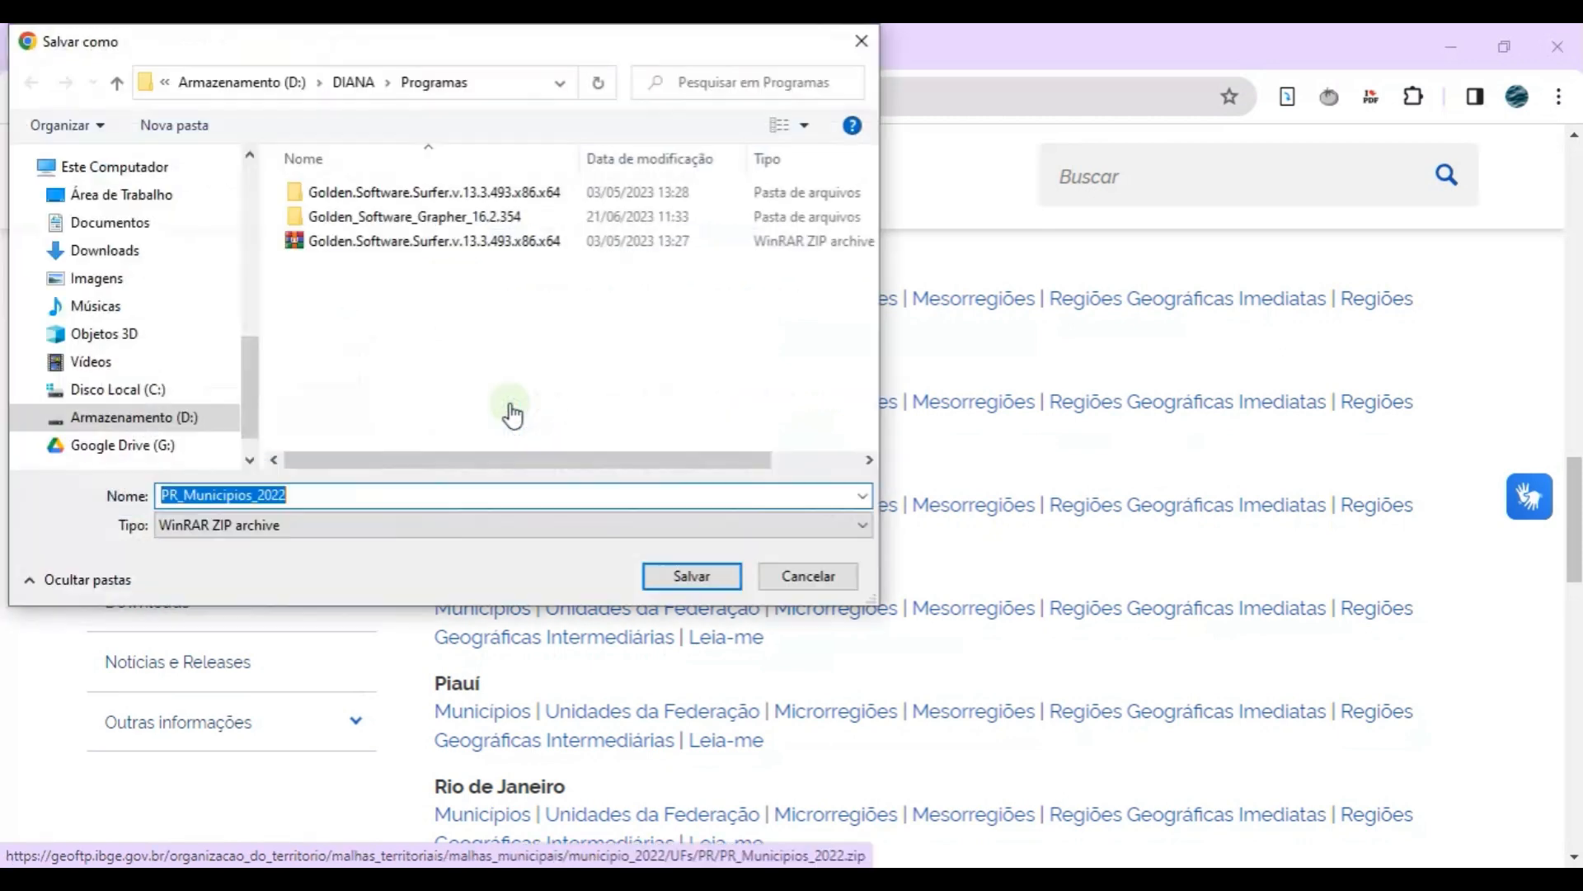
- Save PR_Municipios_2022 in a new folder named Mapa_Pontal inside C:\QGIS\CARTOGRAFIA
left_click(159, 396)
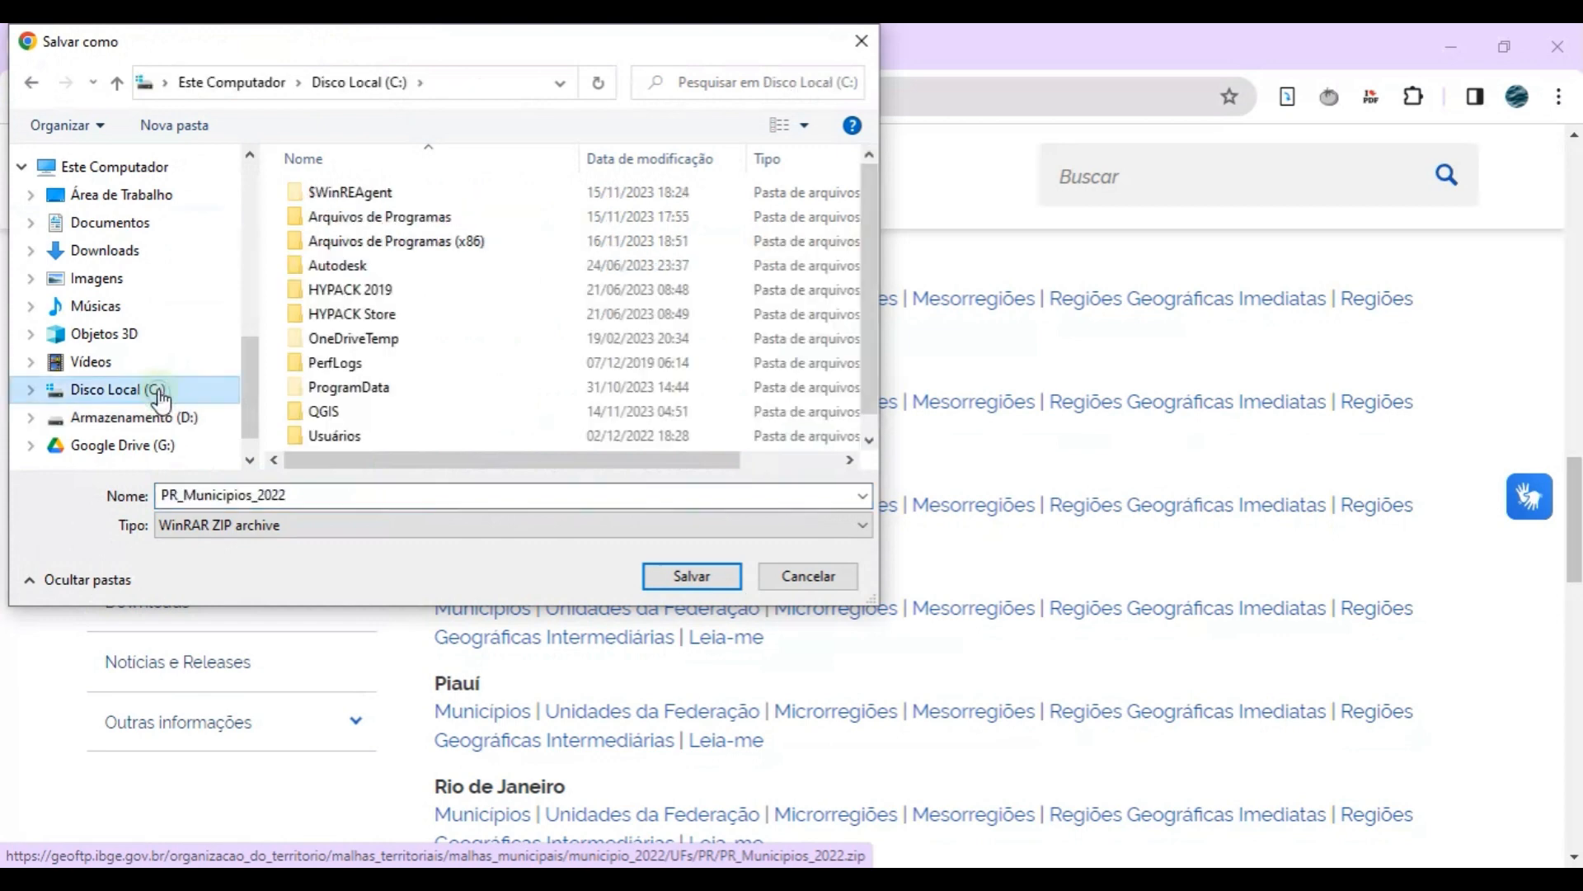
double_click(362, 412)
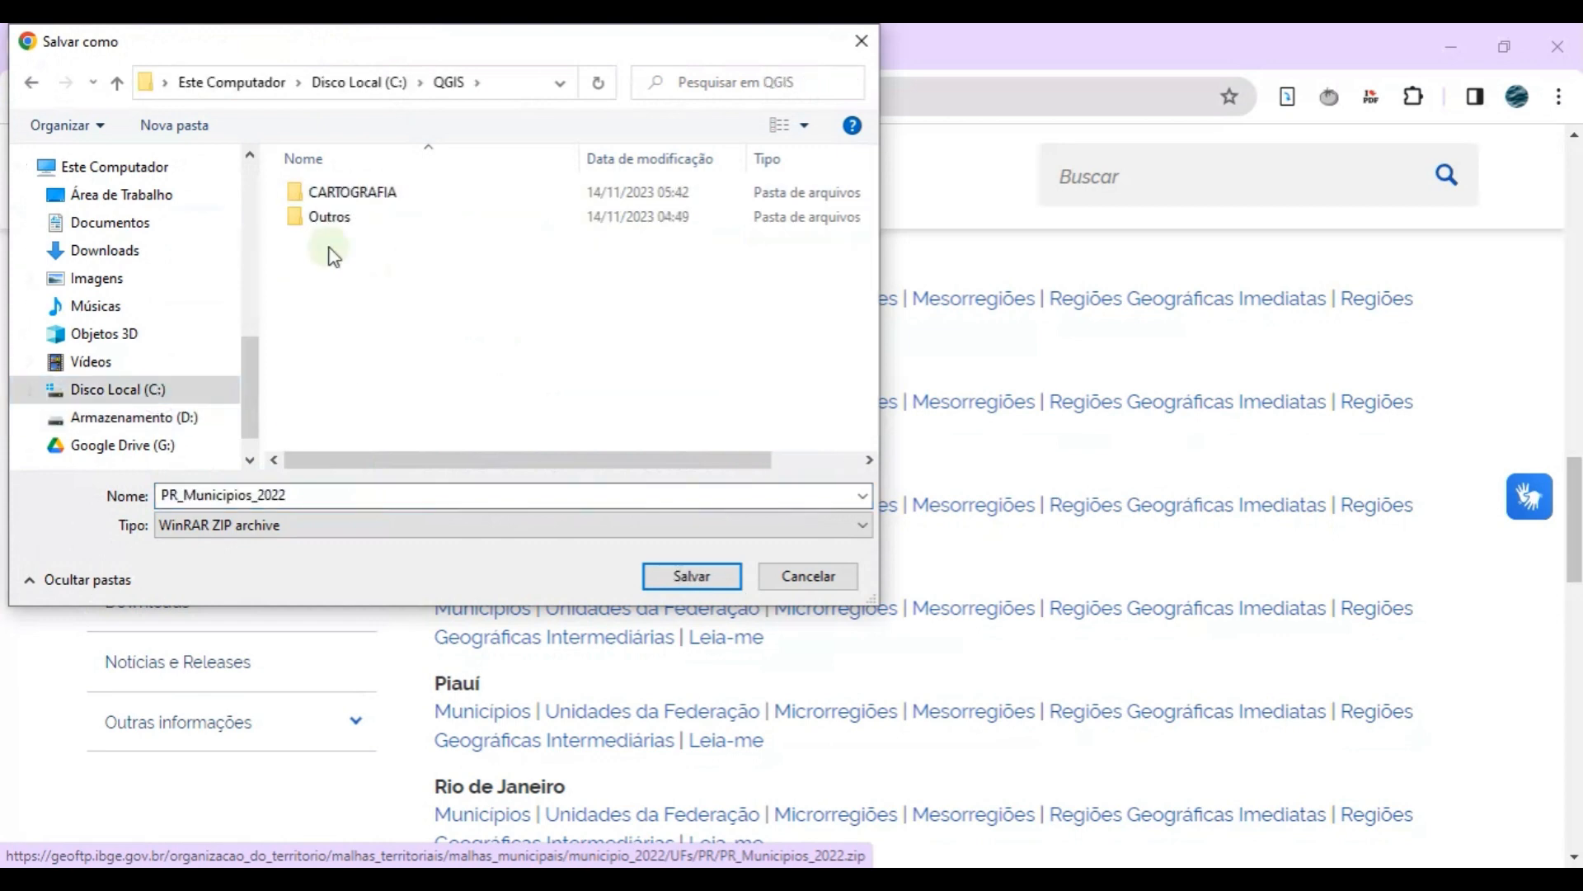
double_click(404, 196)
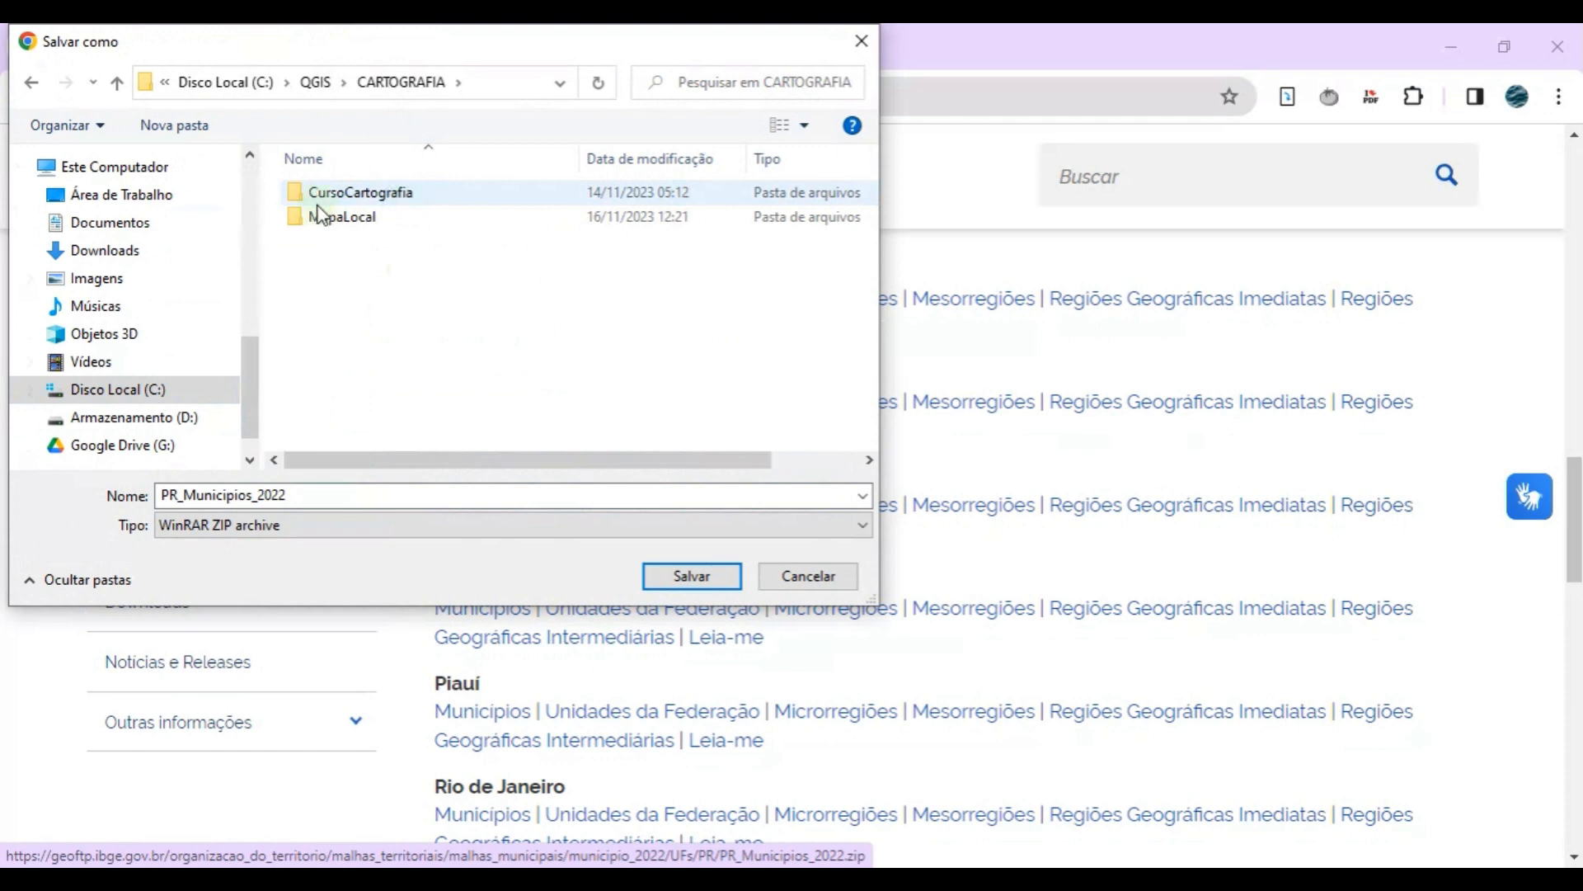
left_click(174, 124)
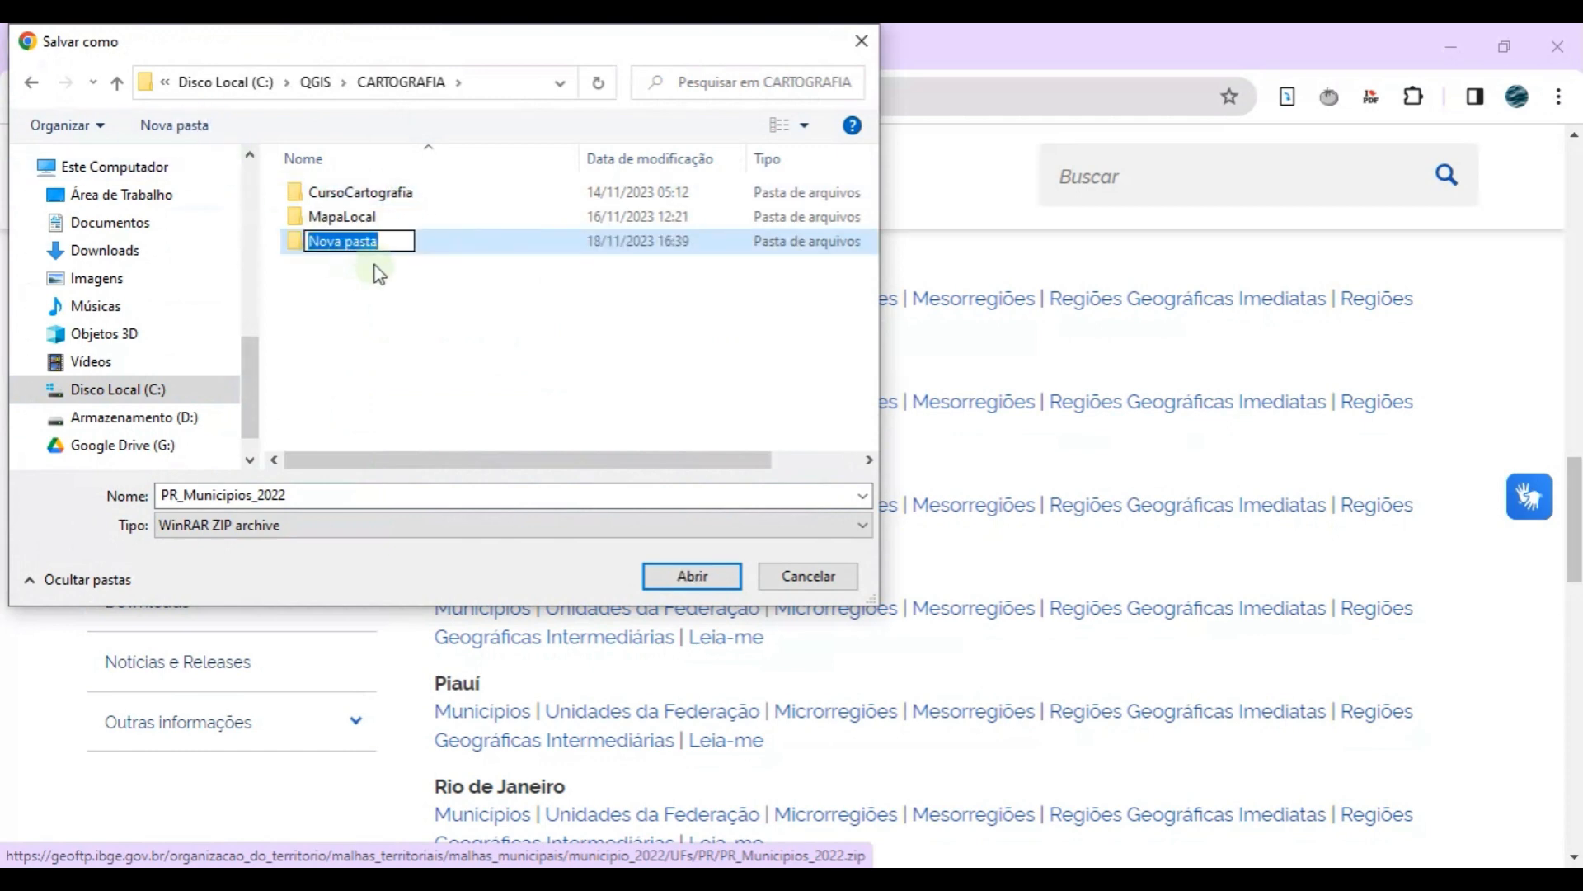
type("M")
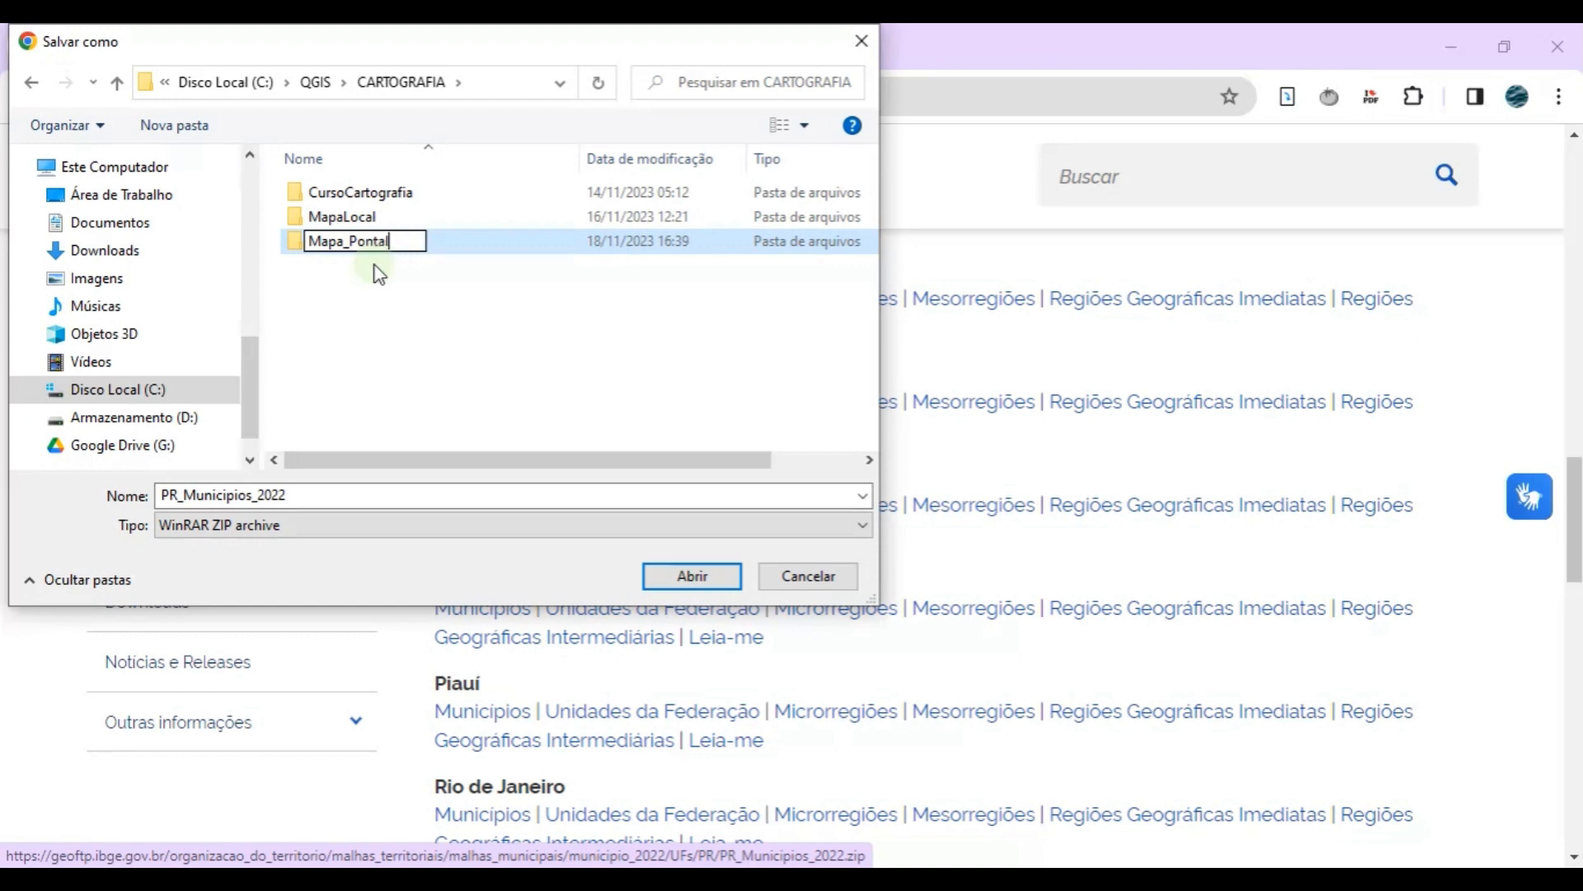
key("Return")
double_click(378, 218)
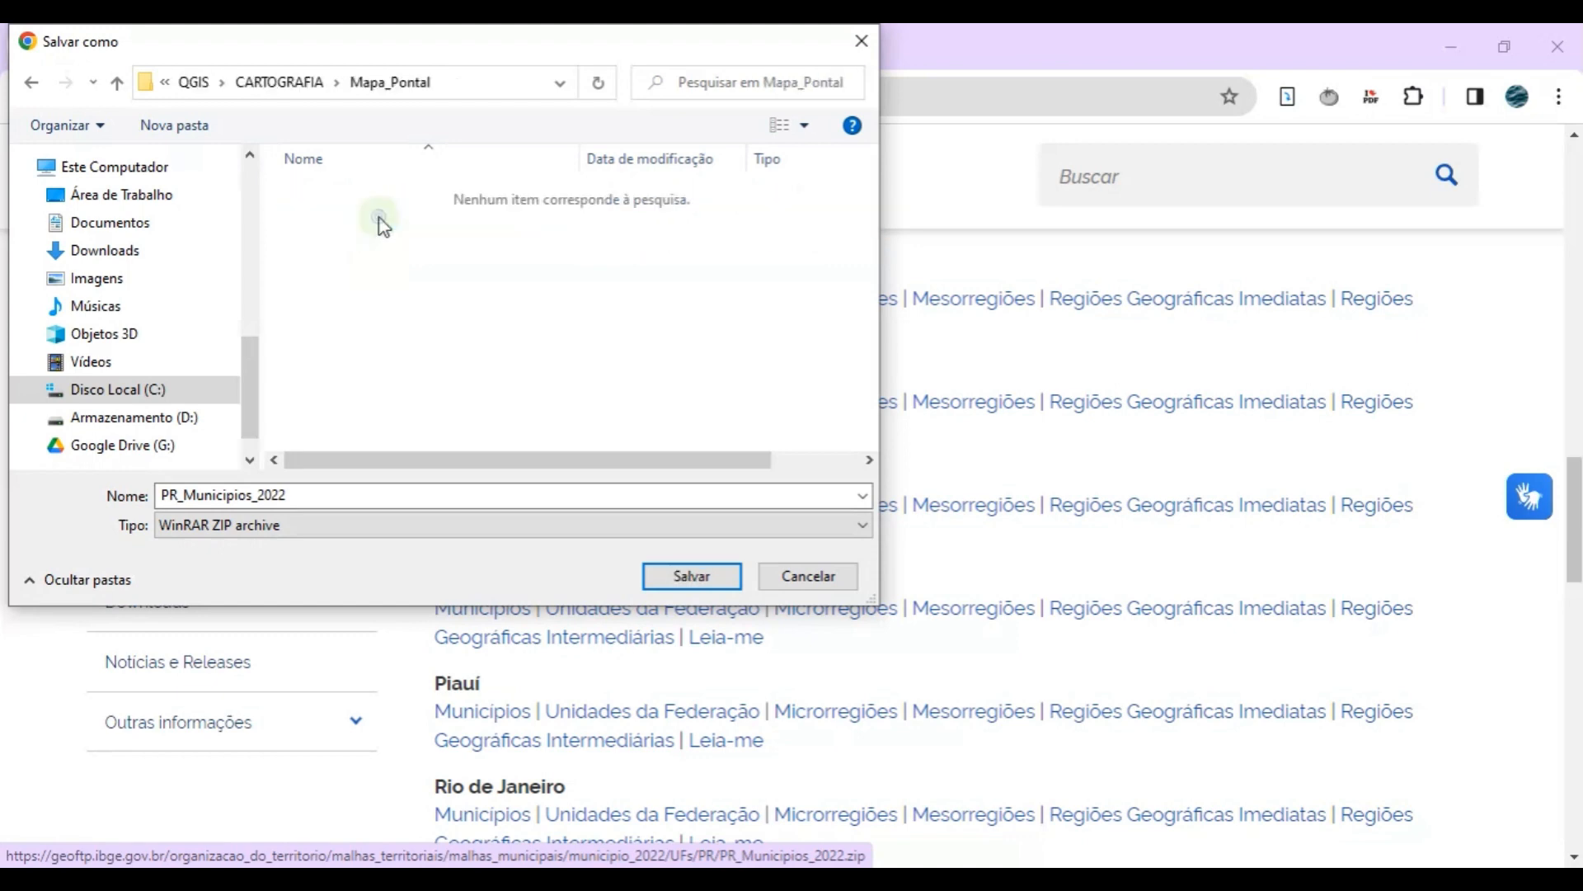
left_click(689, 578)
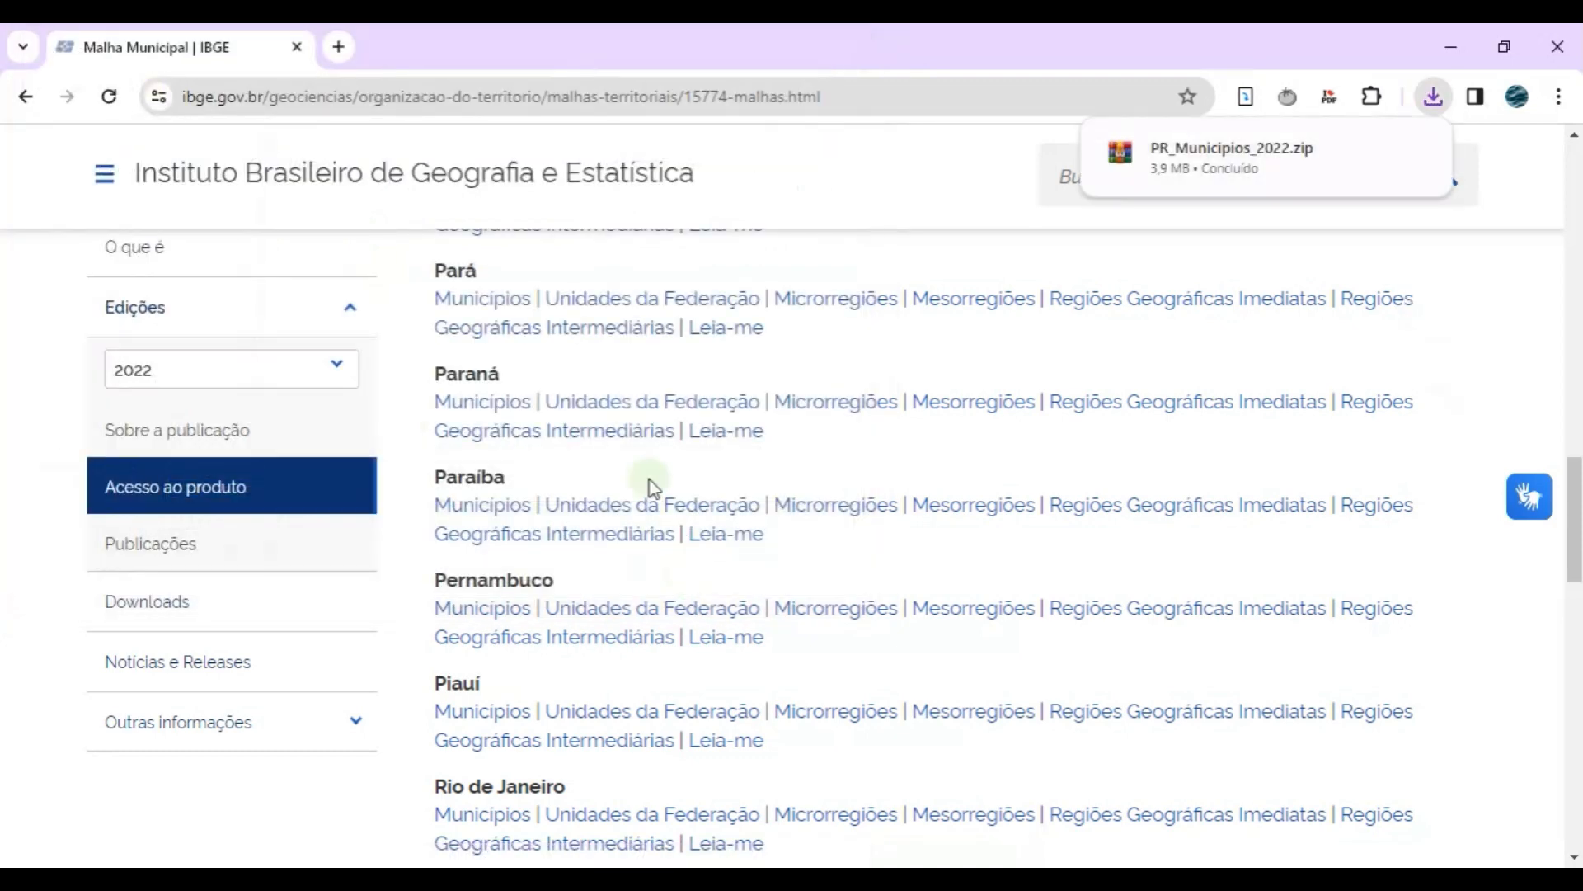
- Download Paraná's Unidades da Federação file, PR_UF_2022, into the Mapa_Pontal folder
left_click(660, 415)
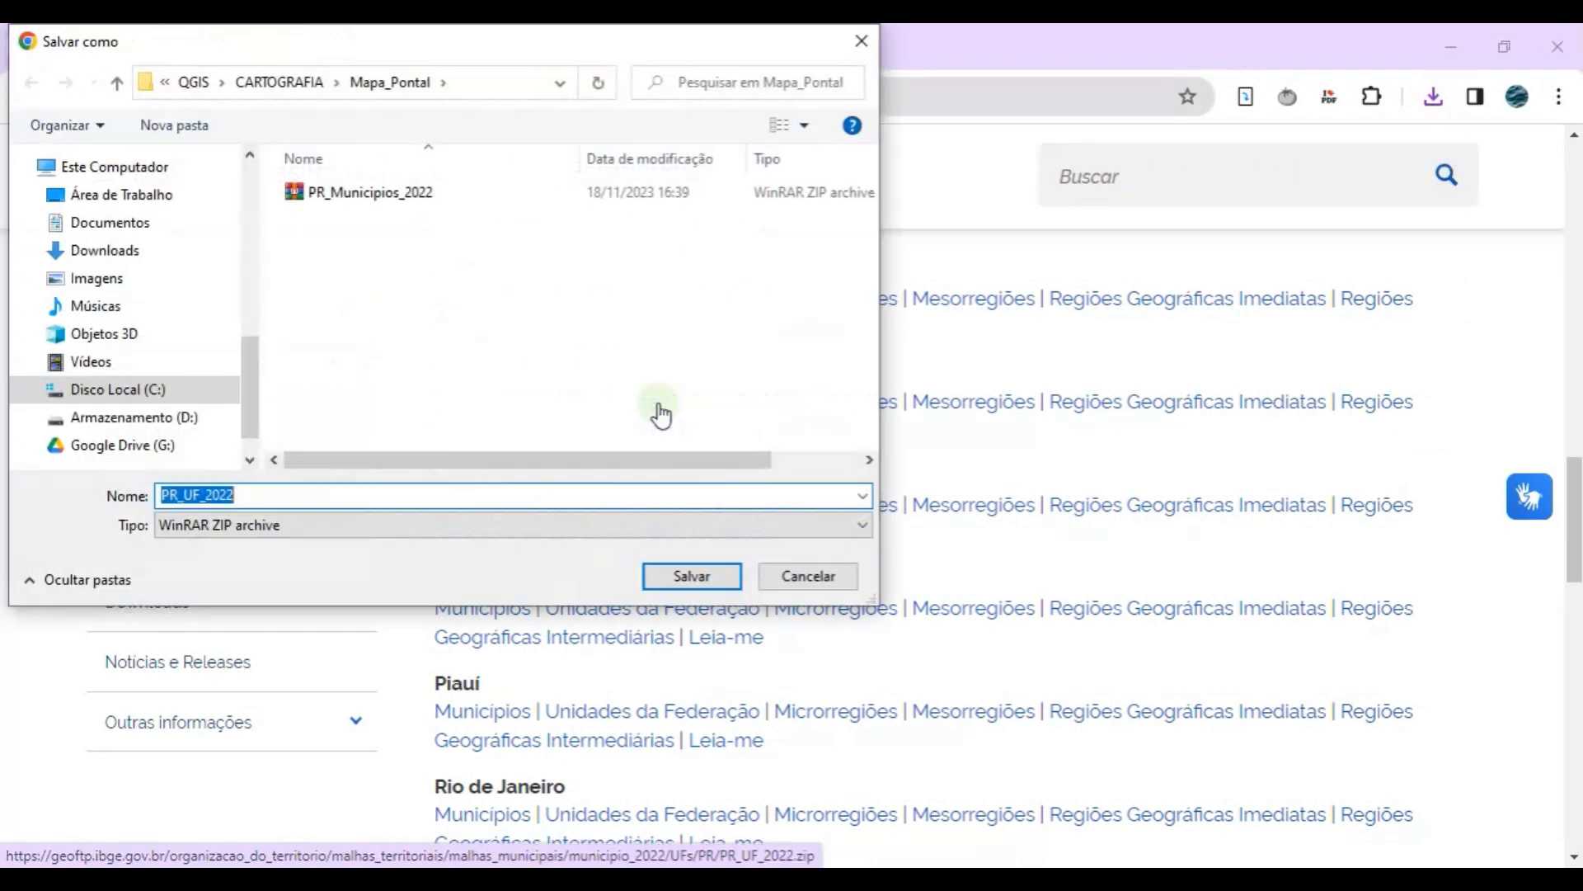
double_click(195, 498)
left_click(698, 582)
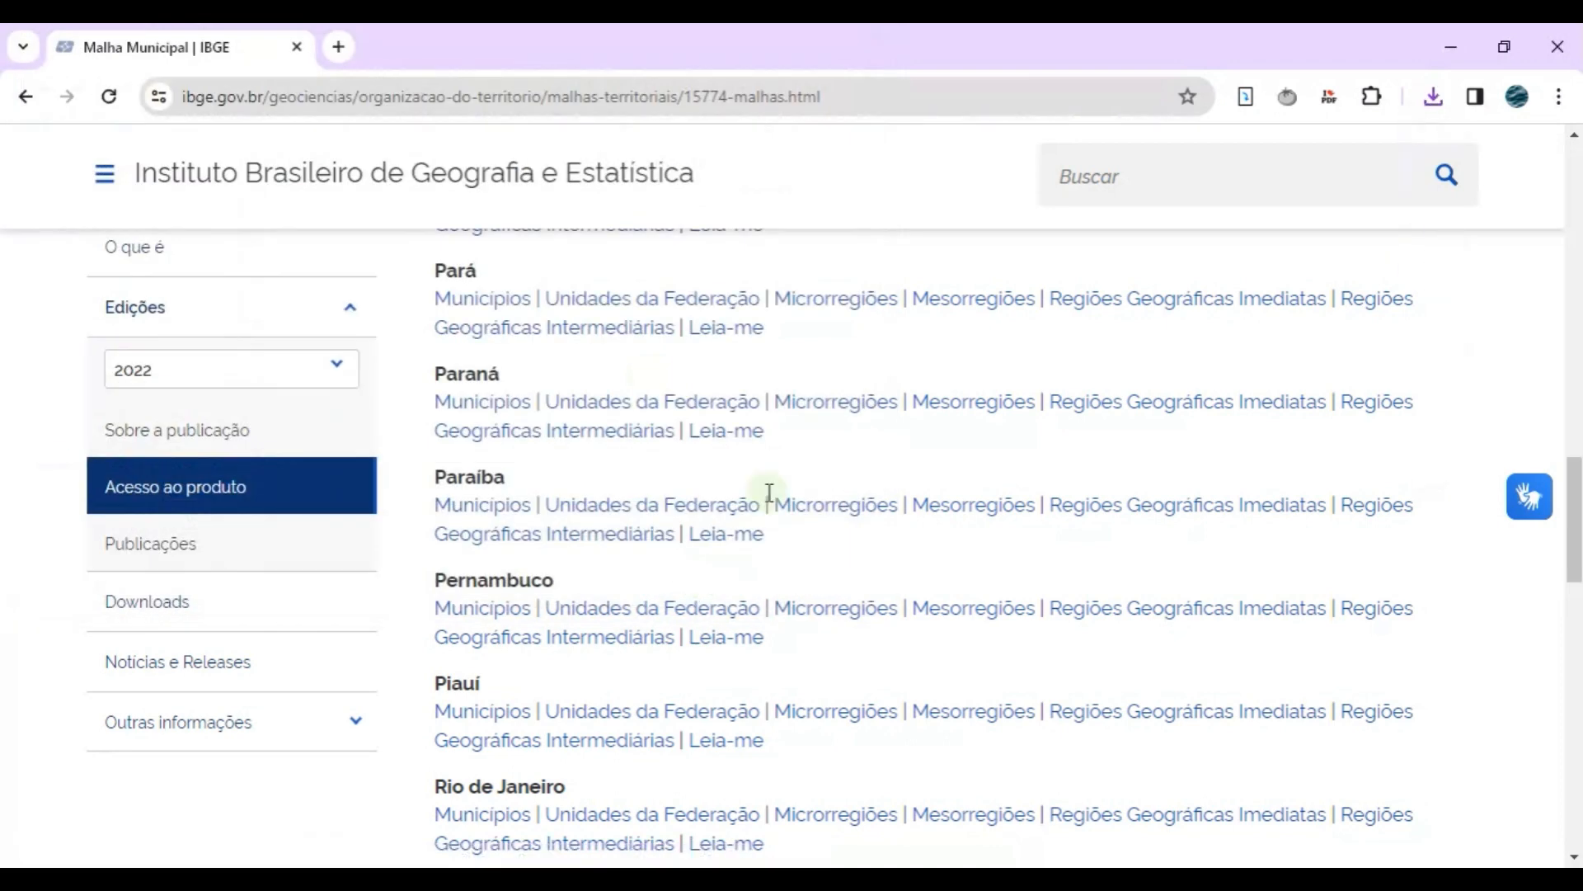
- Download the Unidades da Federação file for all of Brasil, BR_UF_2022, into the Mapa_Pontal folder
scroll(713, 602, "up", 1)
scroll(712, 610, "up", 12)
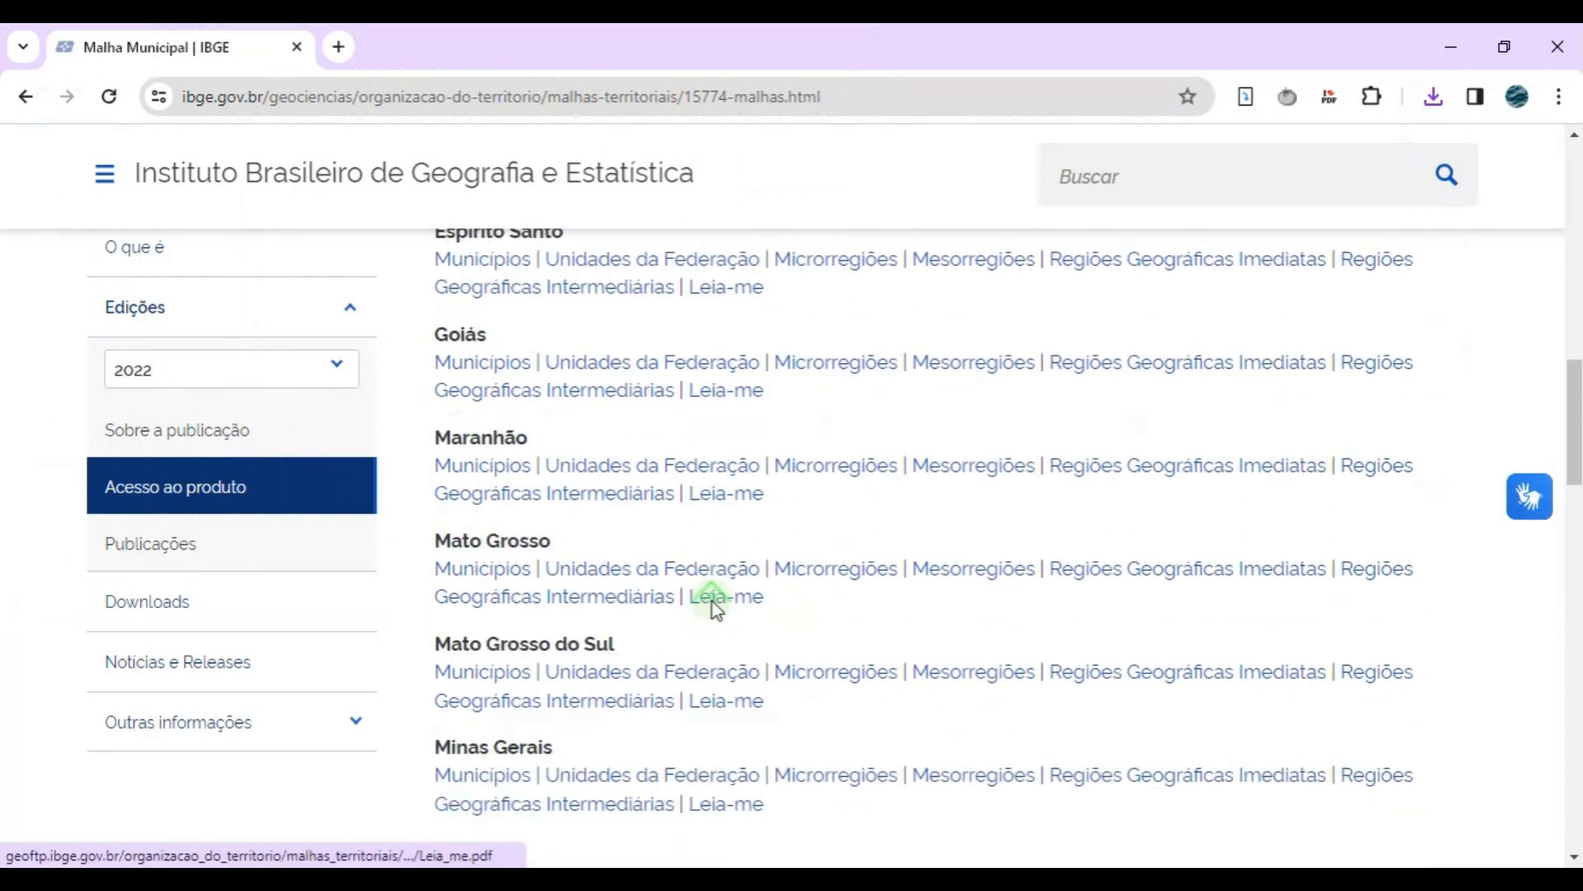
scroll(711, 607, "up", 7)
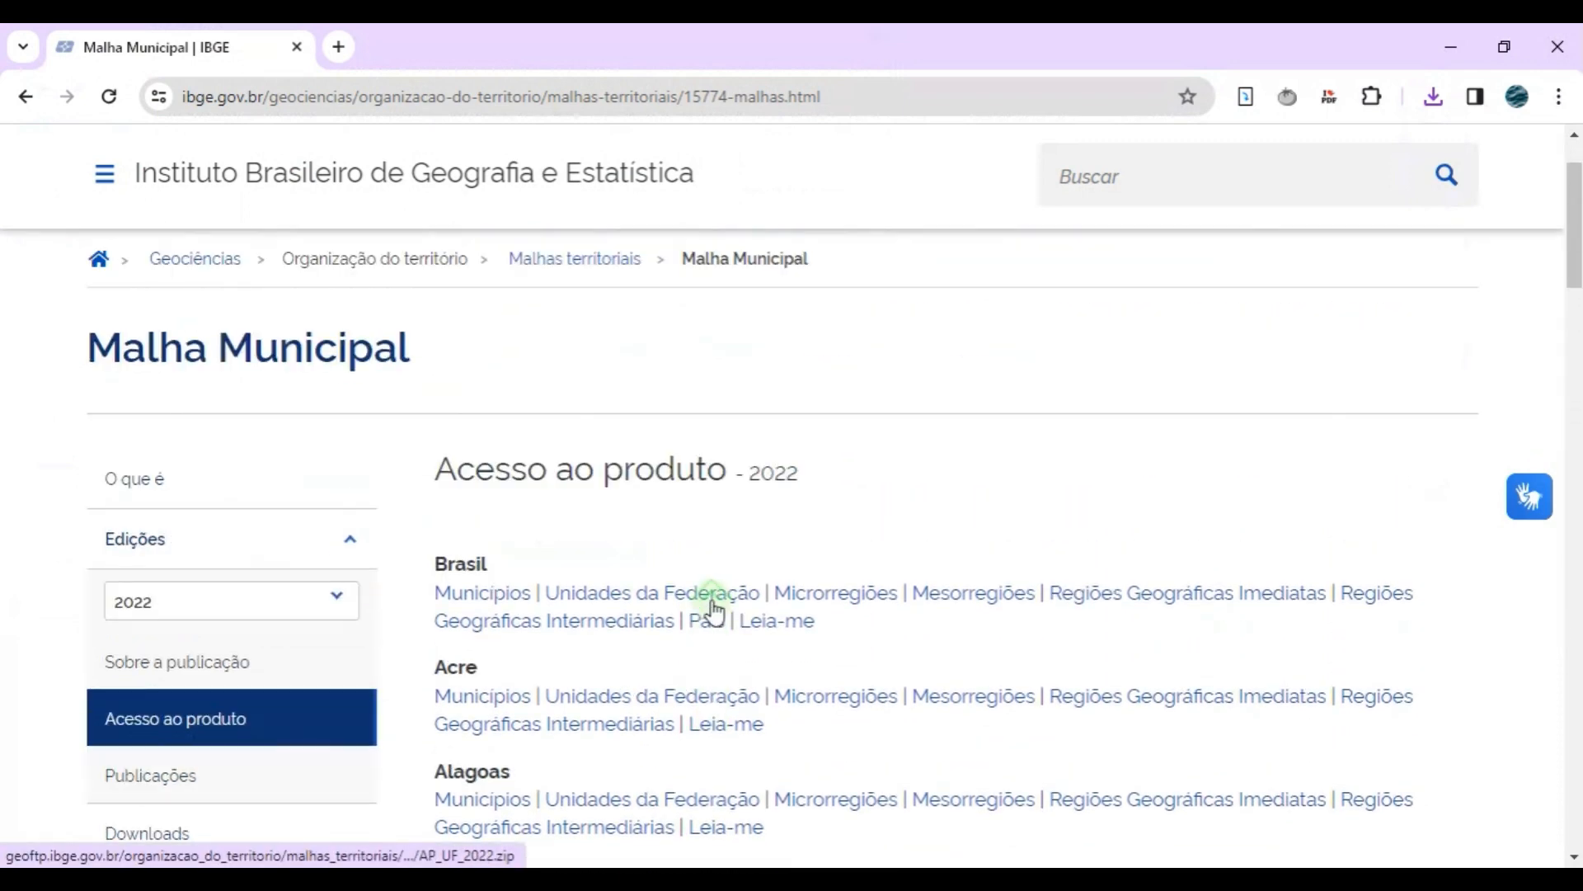
scroll(710, 607, "down", 3)
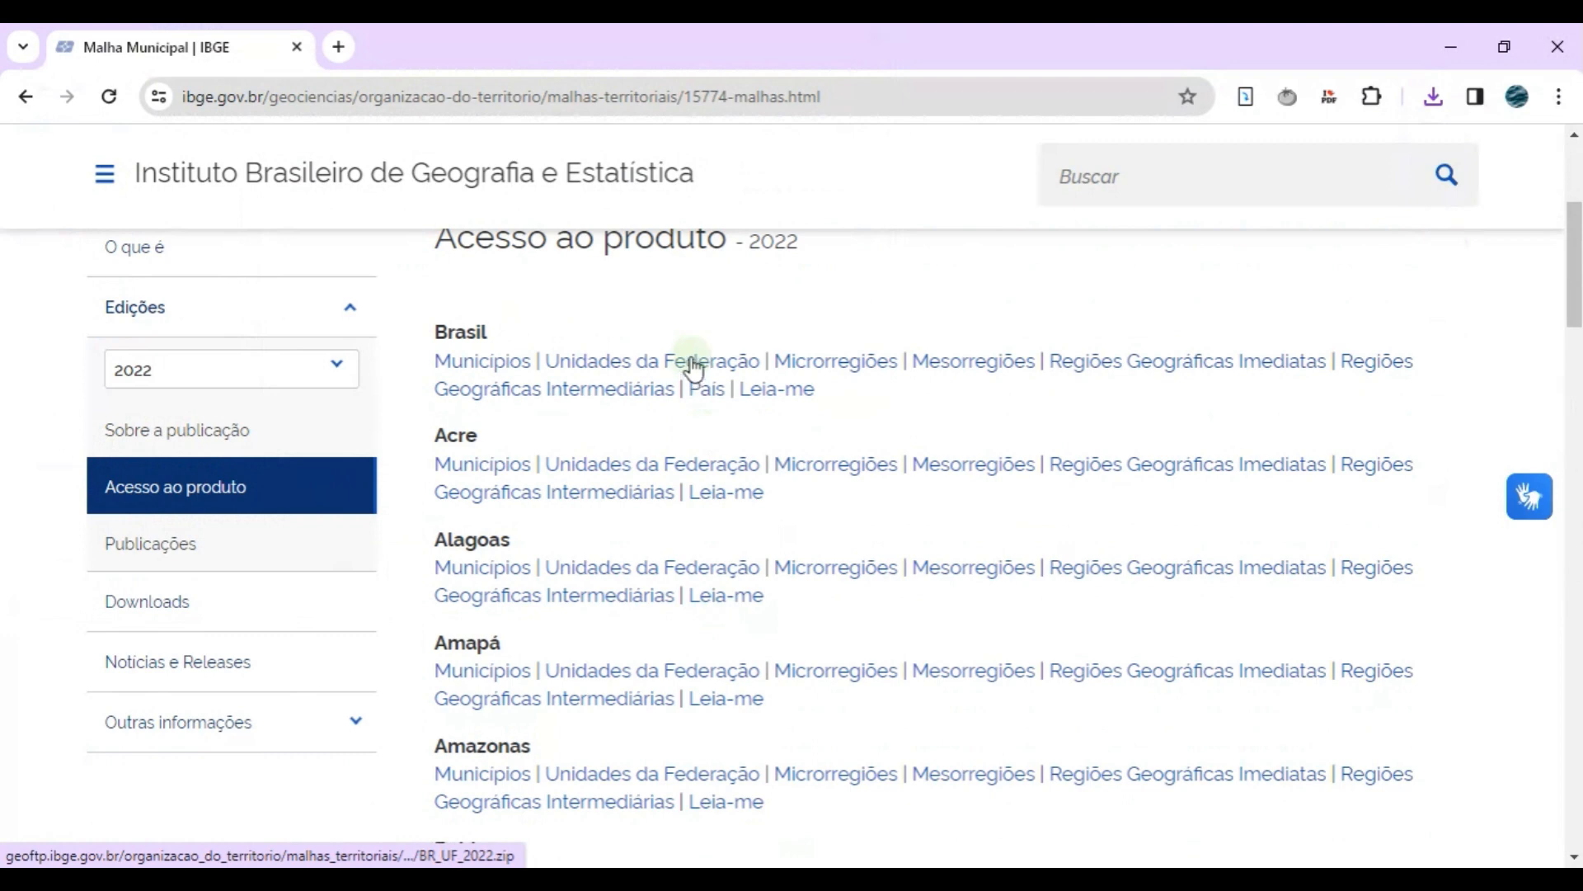
left_click(694, 368)
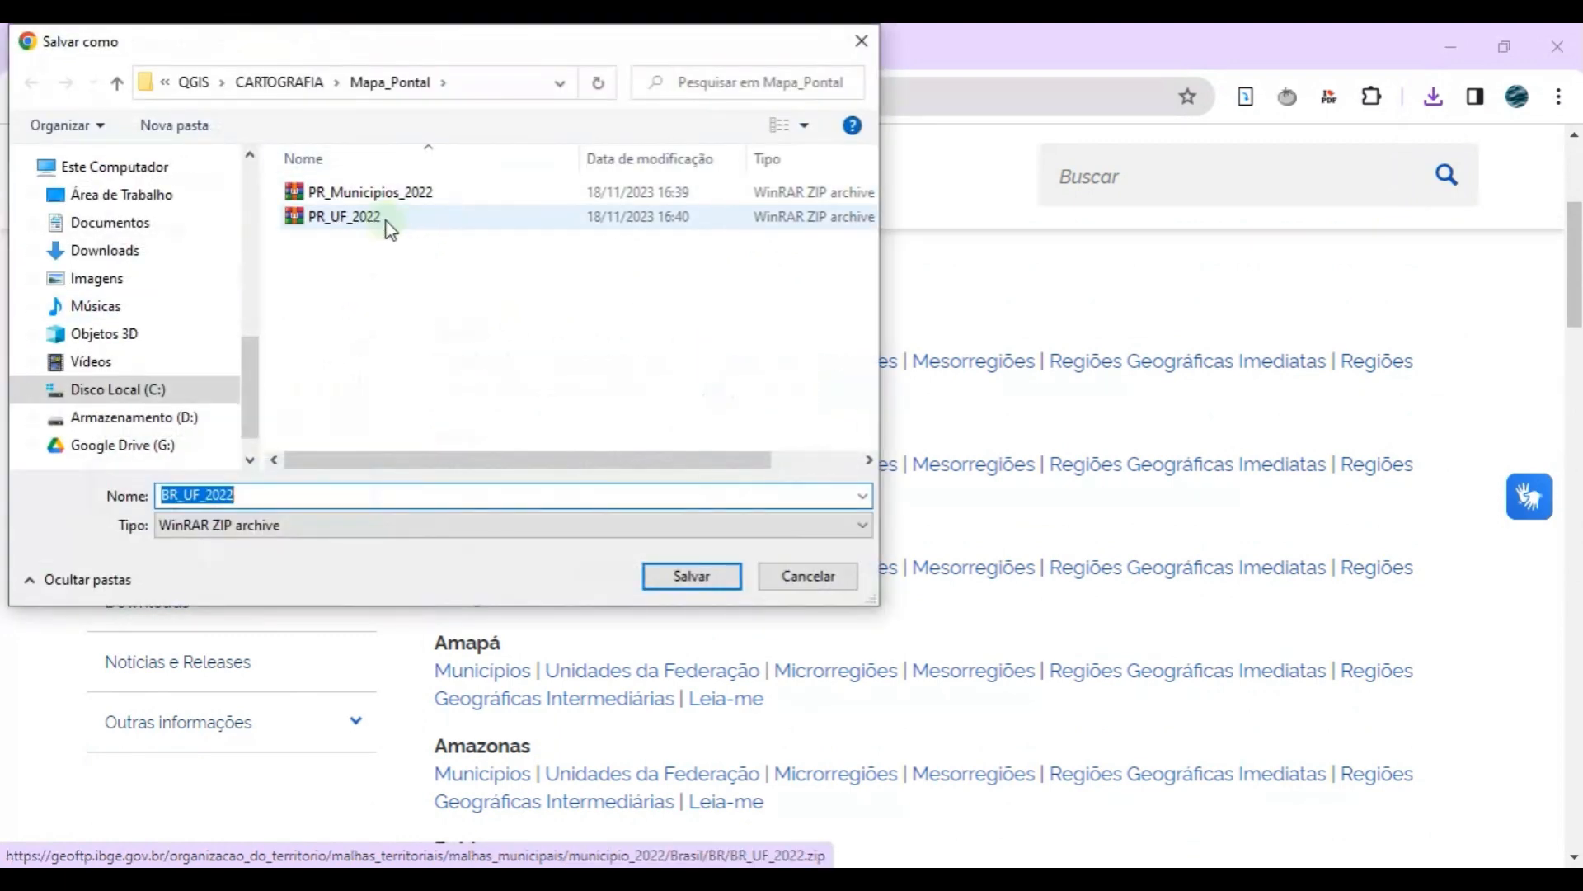
left_click(703, 579)
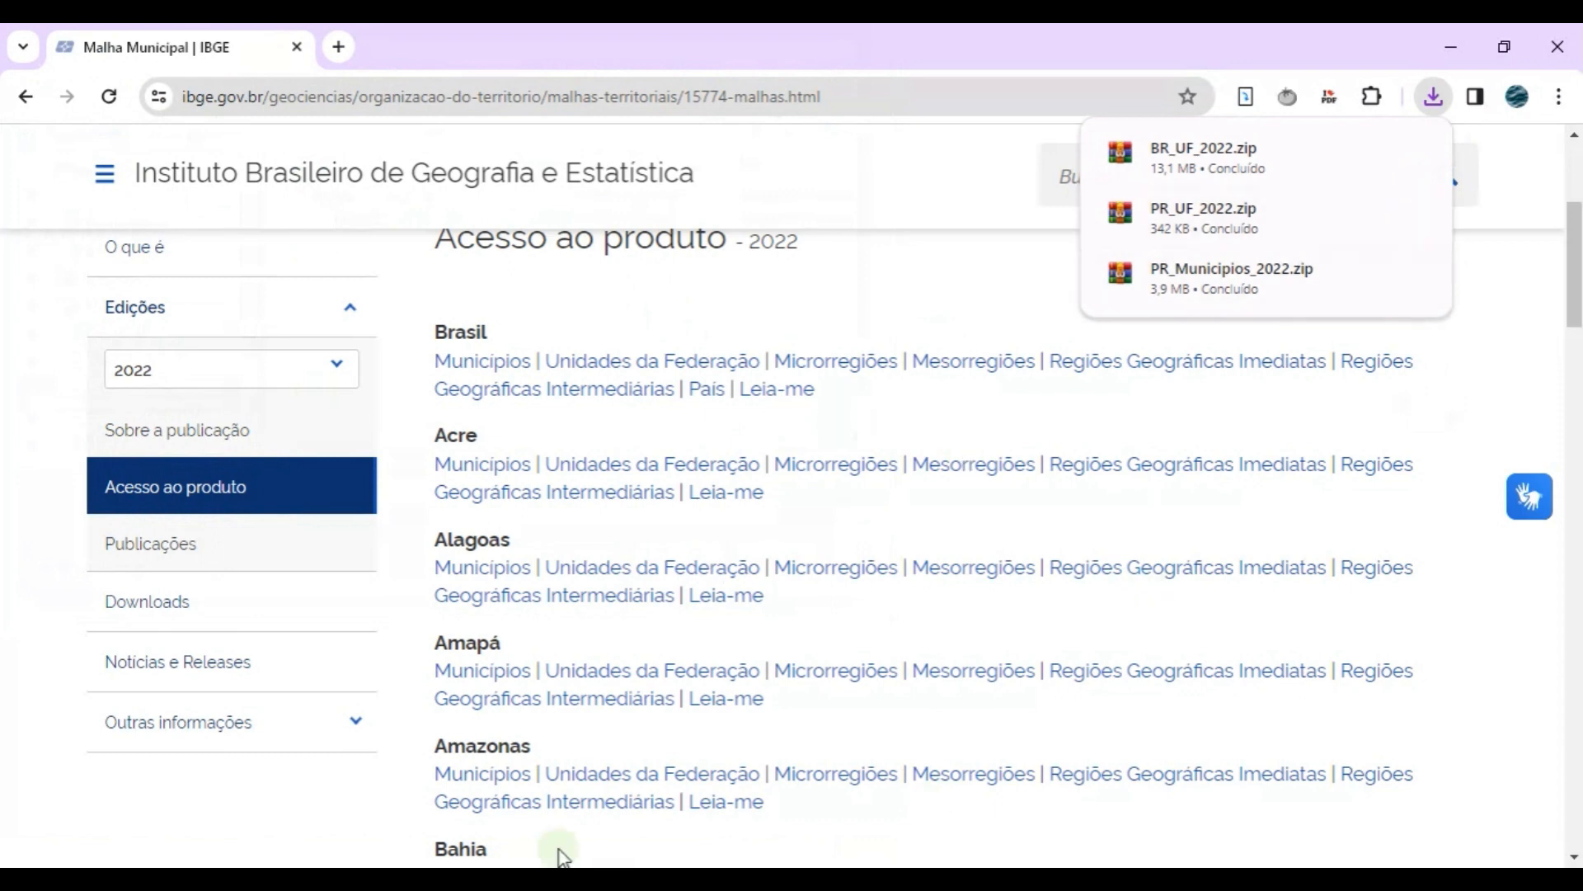
- Switch to File Explorer and open the folder C:\QGIS\CARTOGRAFIA\Mapa_Pontal
left_click(475, 876)
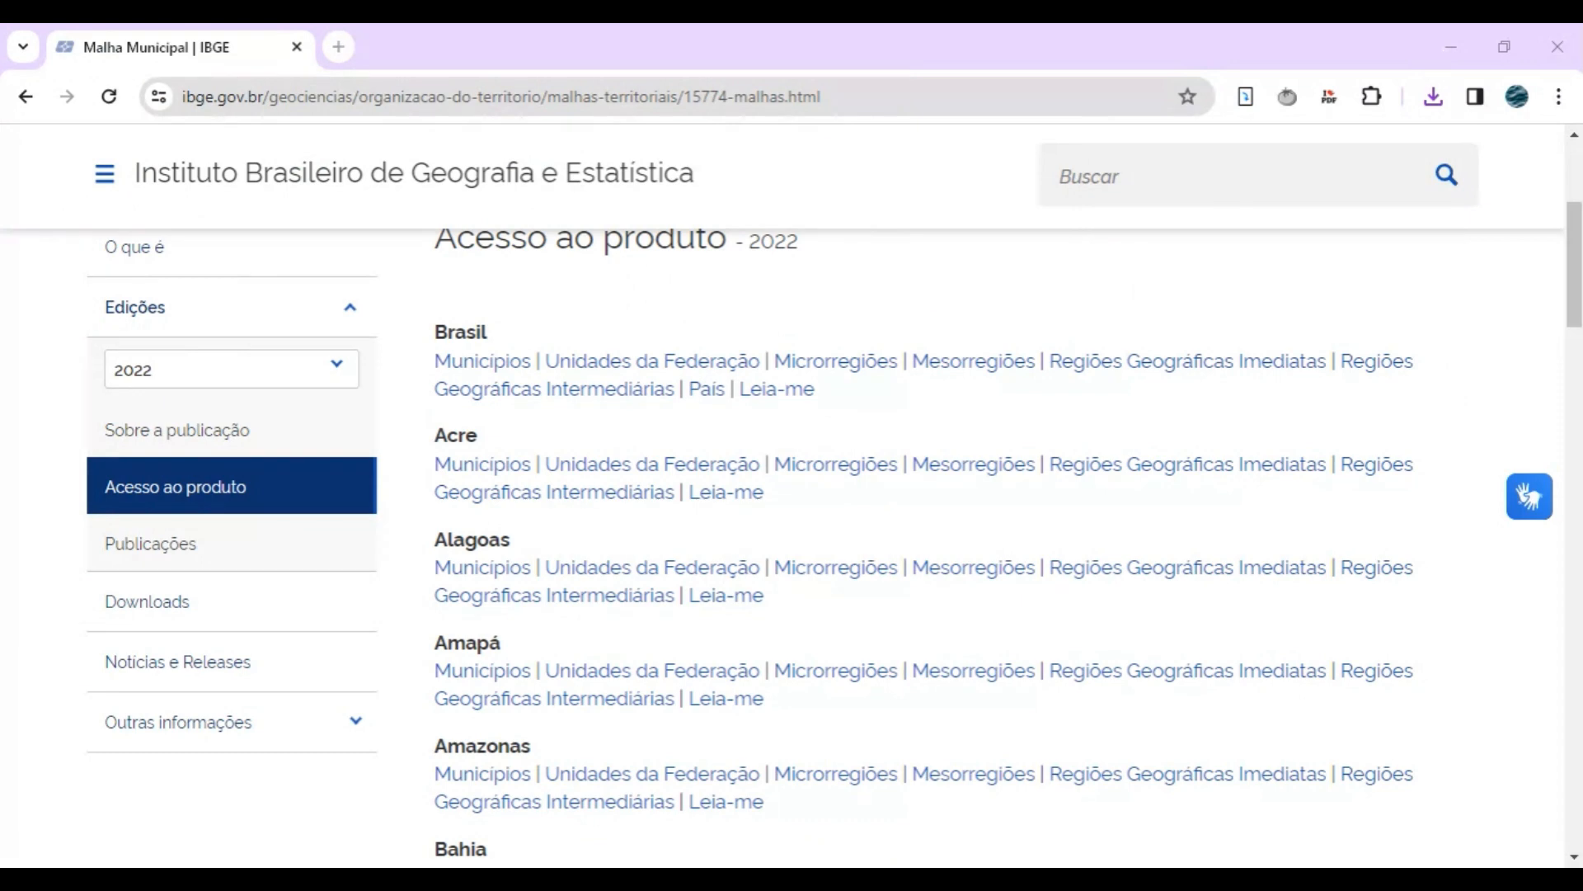
left_click_drag(0, 160, 859, 122)
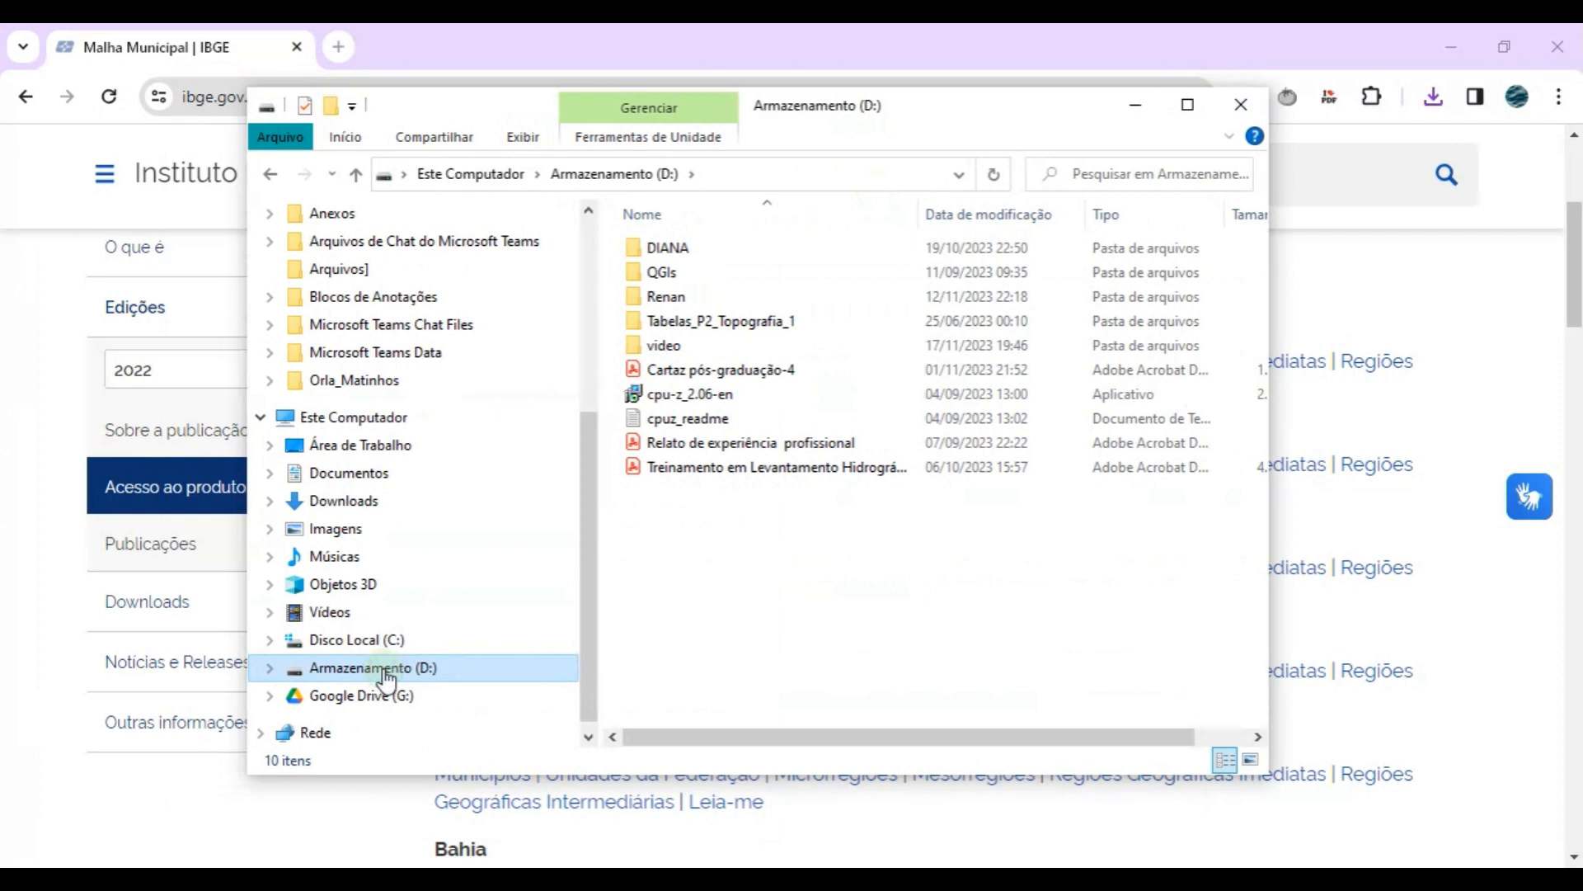
left_click(382, 643)
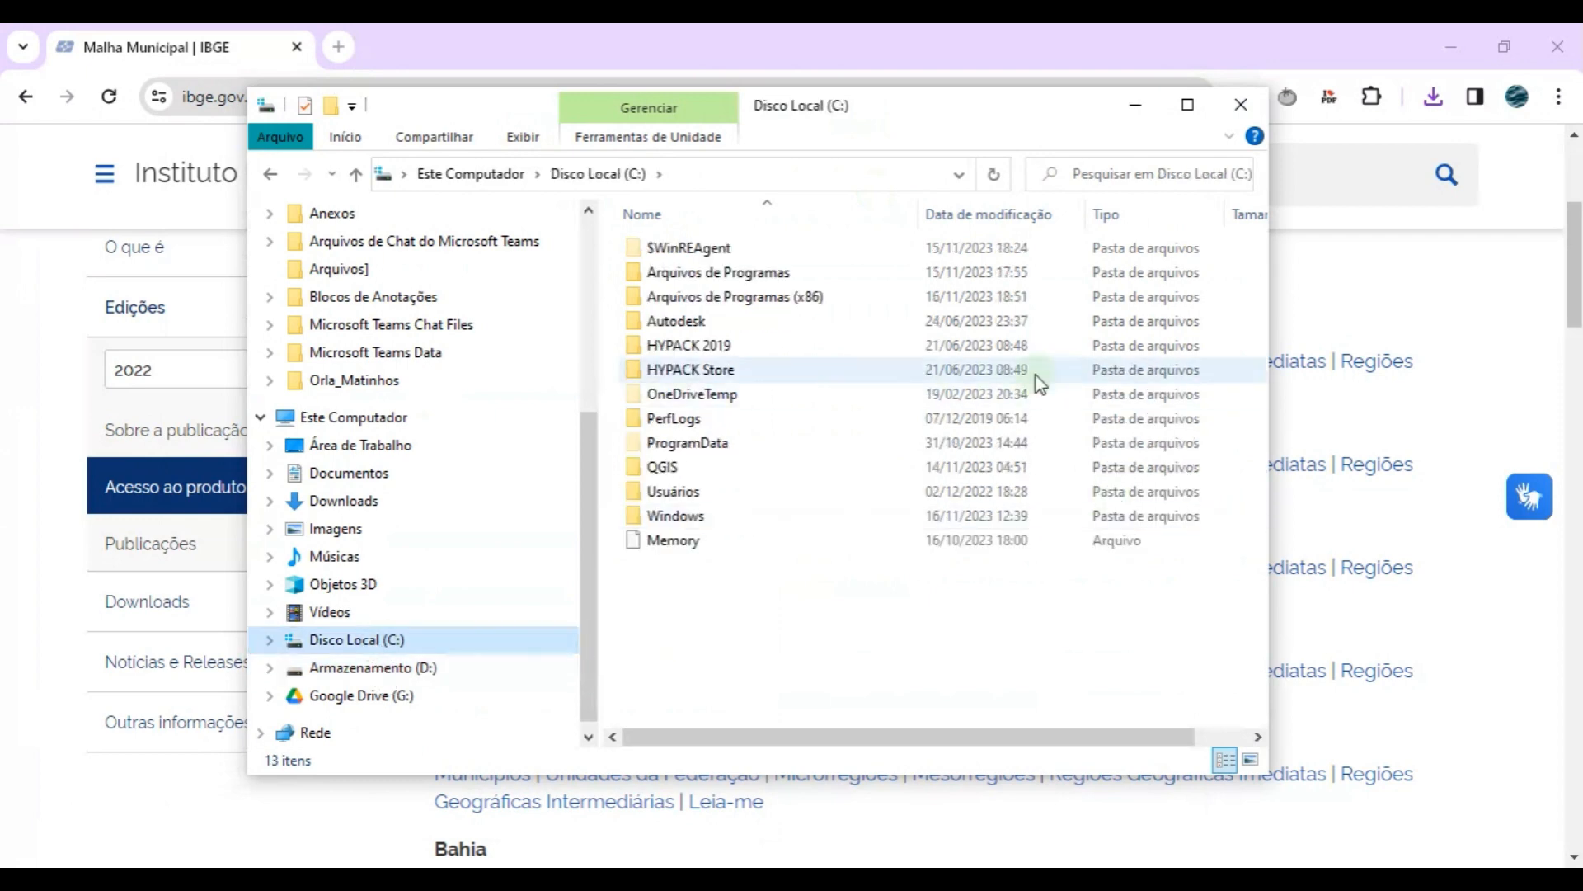
scroll(770, 307, "right", 2)
scroll(770, 306, "left", 2)
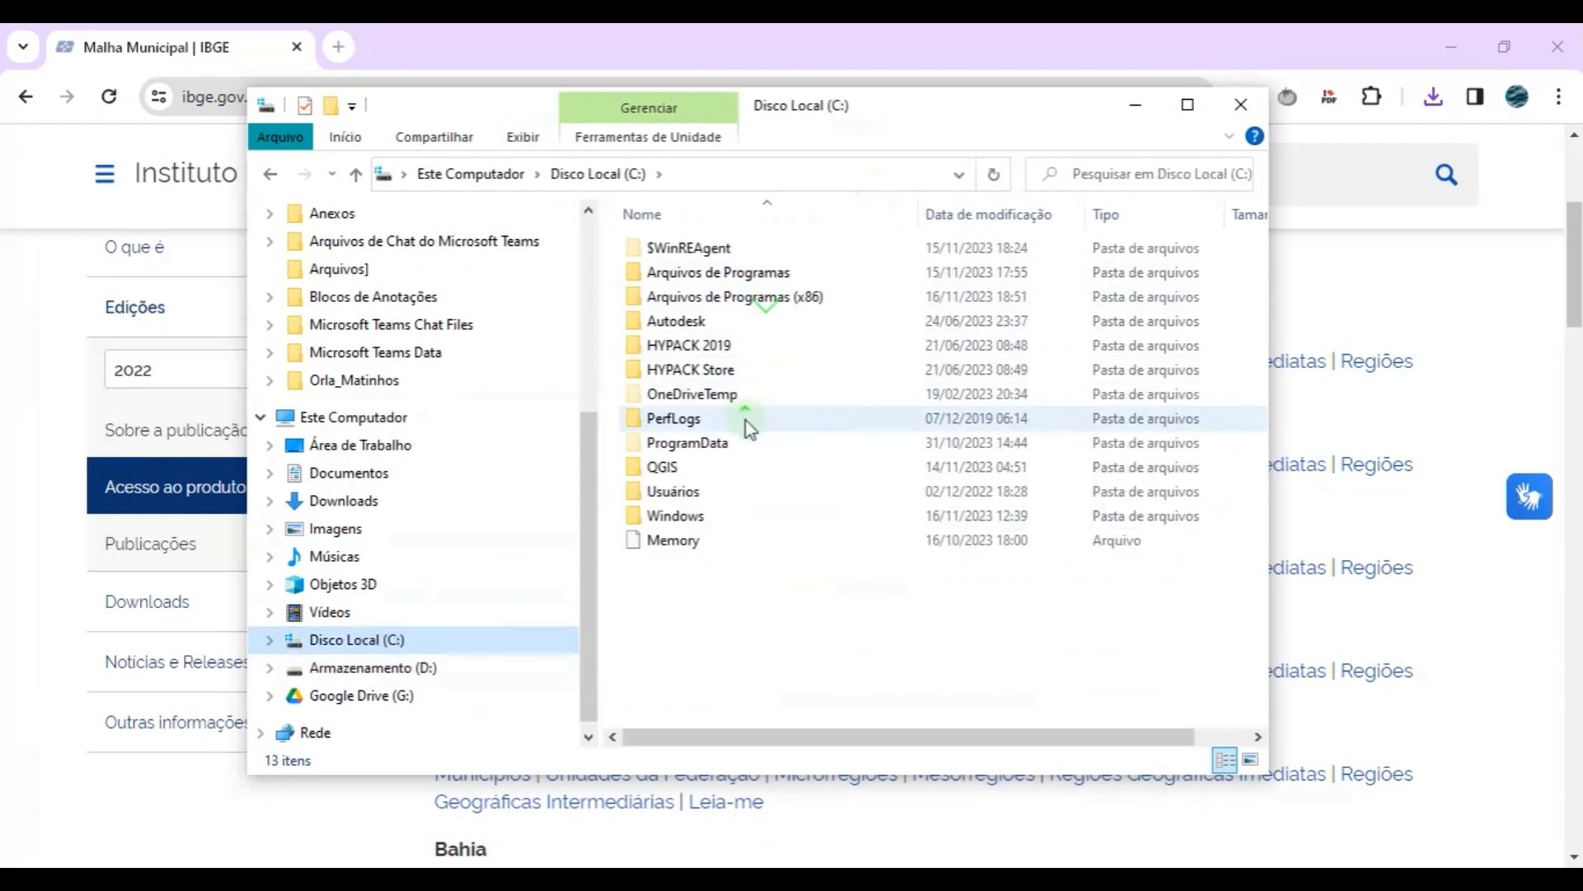
double_click(690, 469)
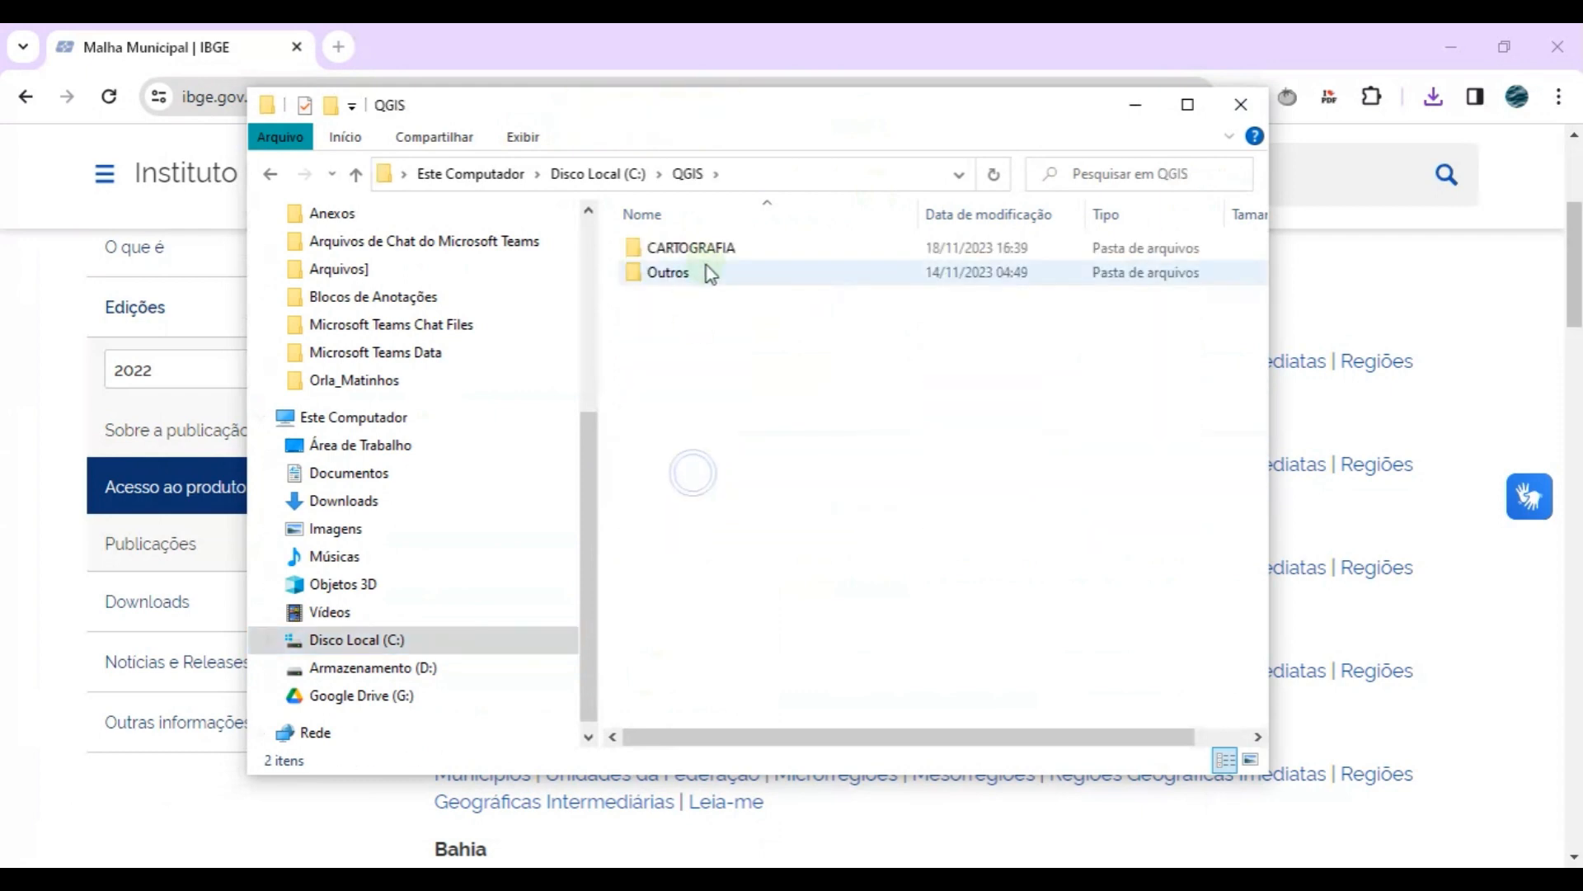
double_click(706, 266)
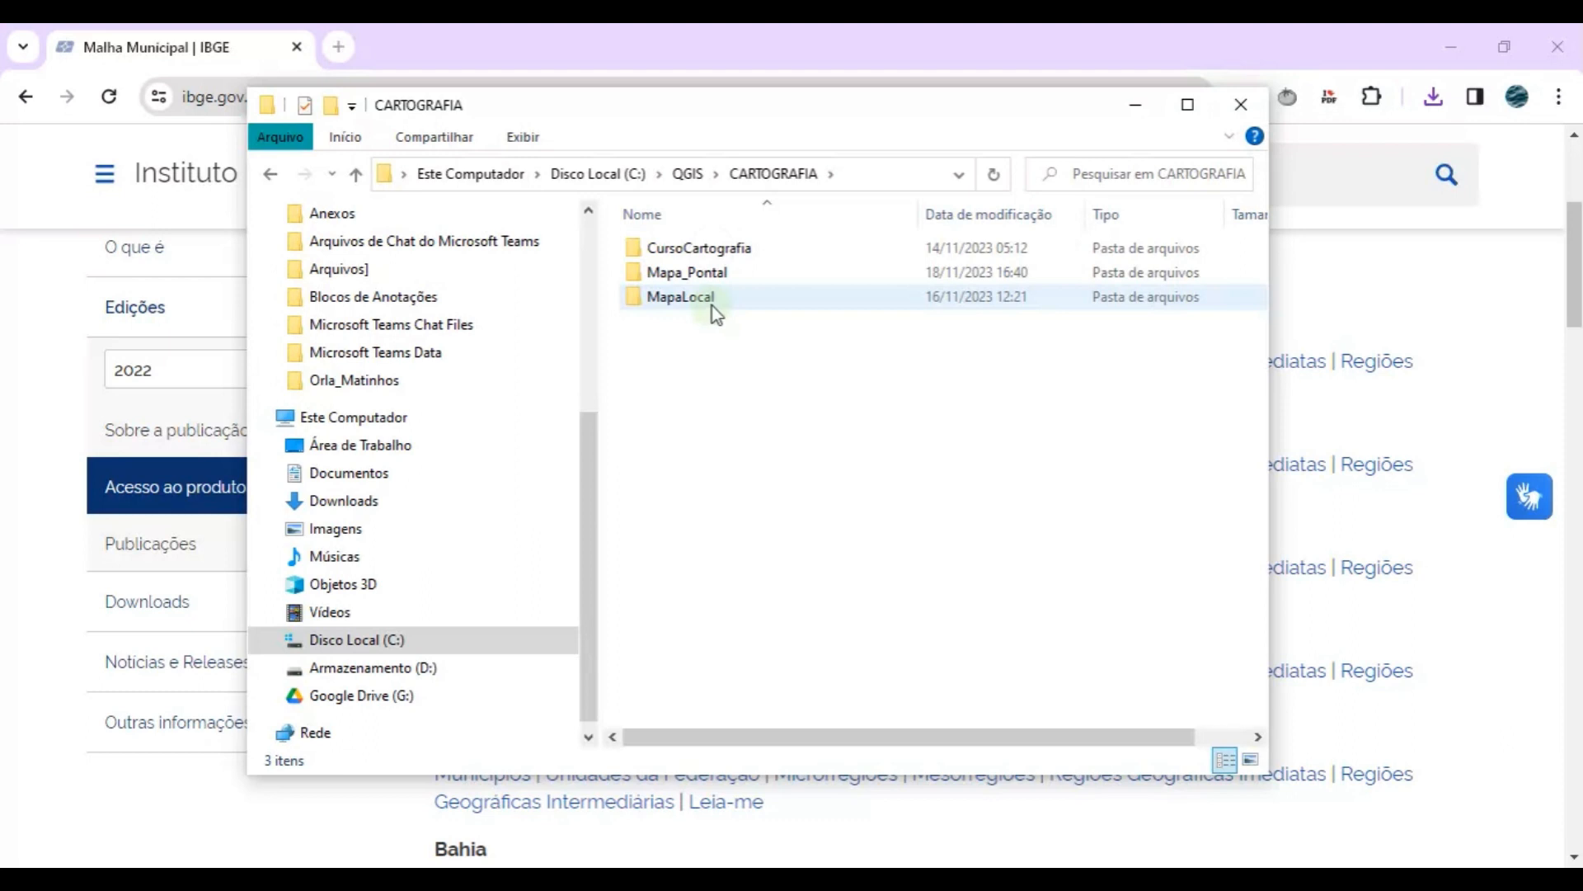
double_click(726, 275)
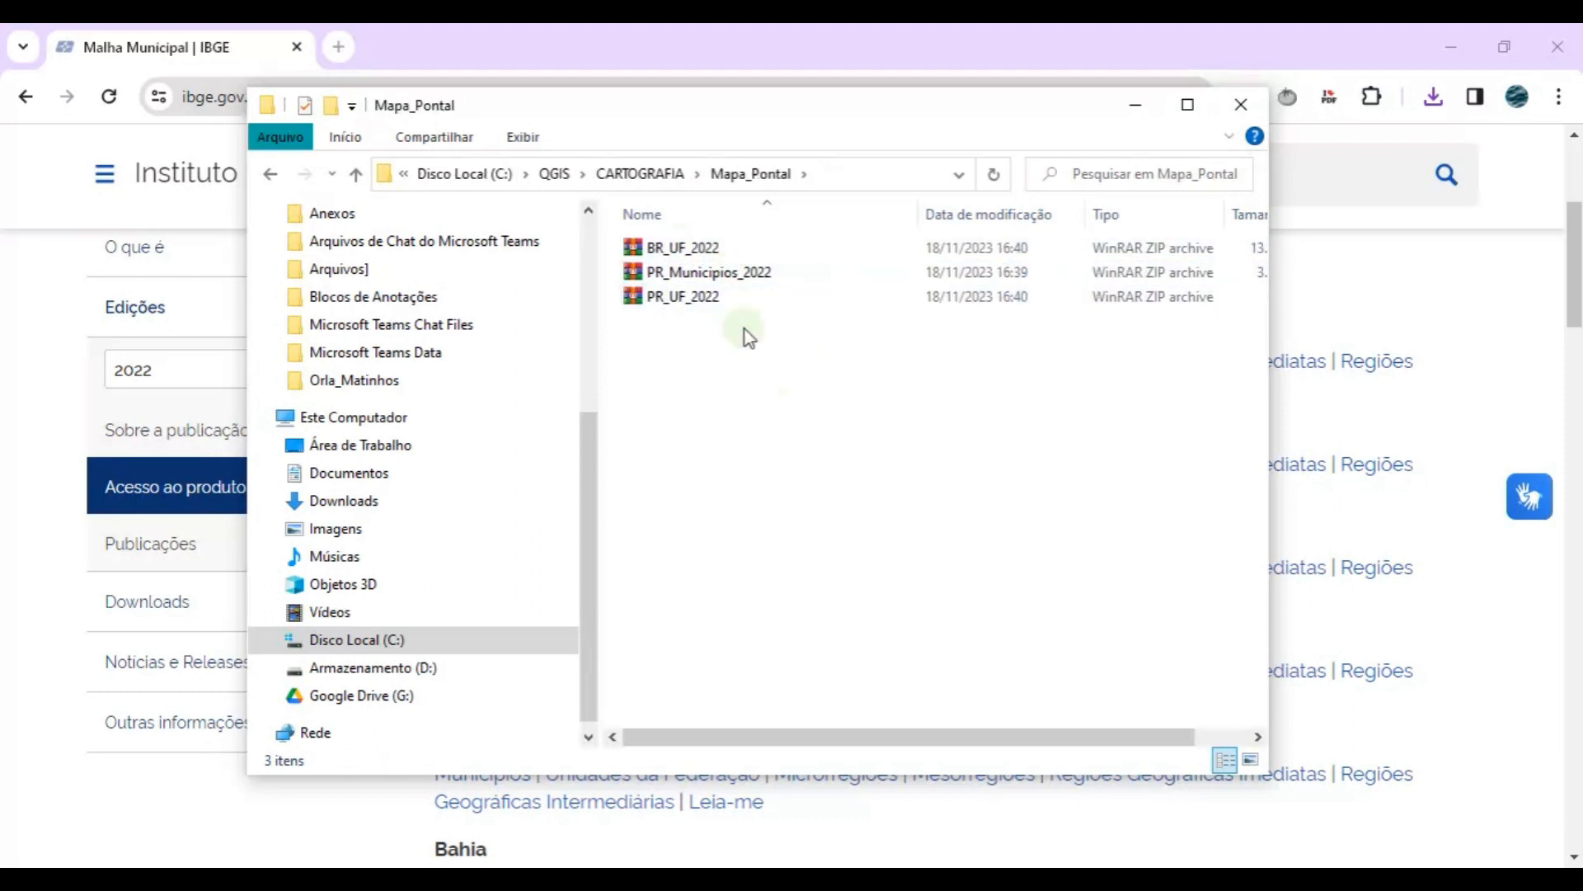
- Extract the BR_UF_2022 and PR_Municipios_2022 archives, each into a folder with its own name
left_click(711, 249)
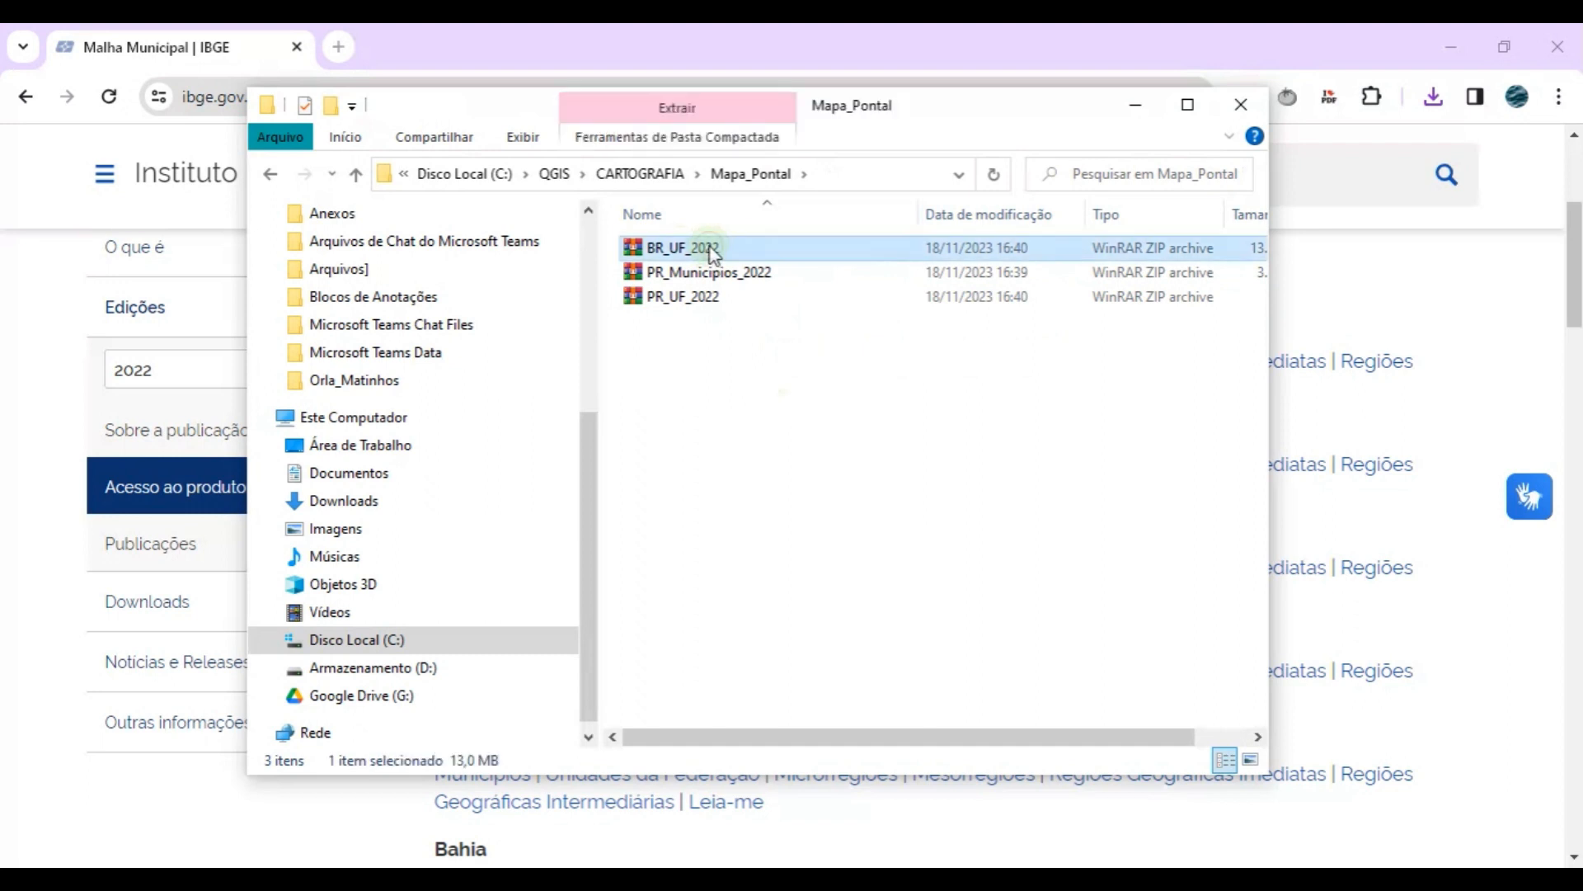
right_click(714, 253)
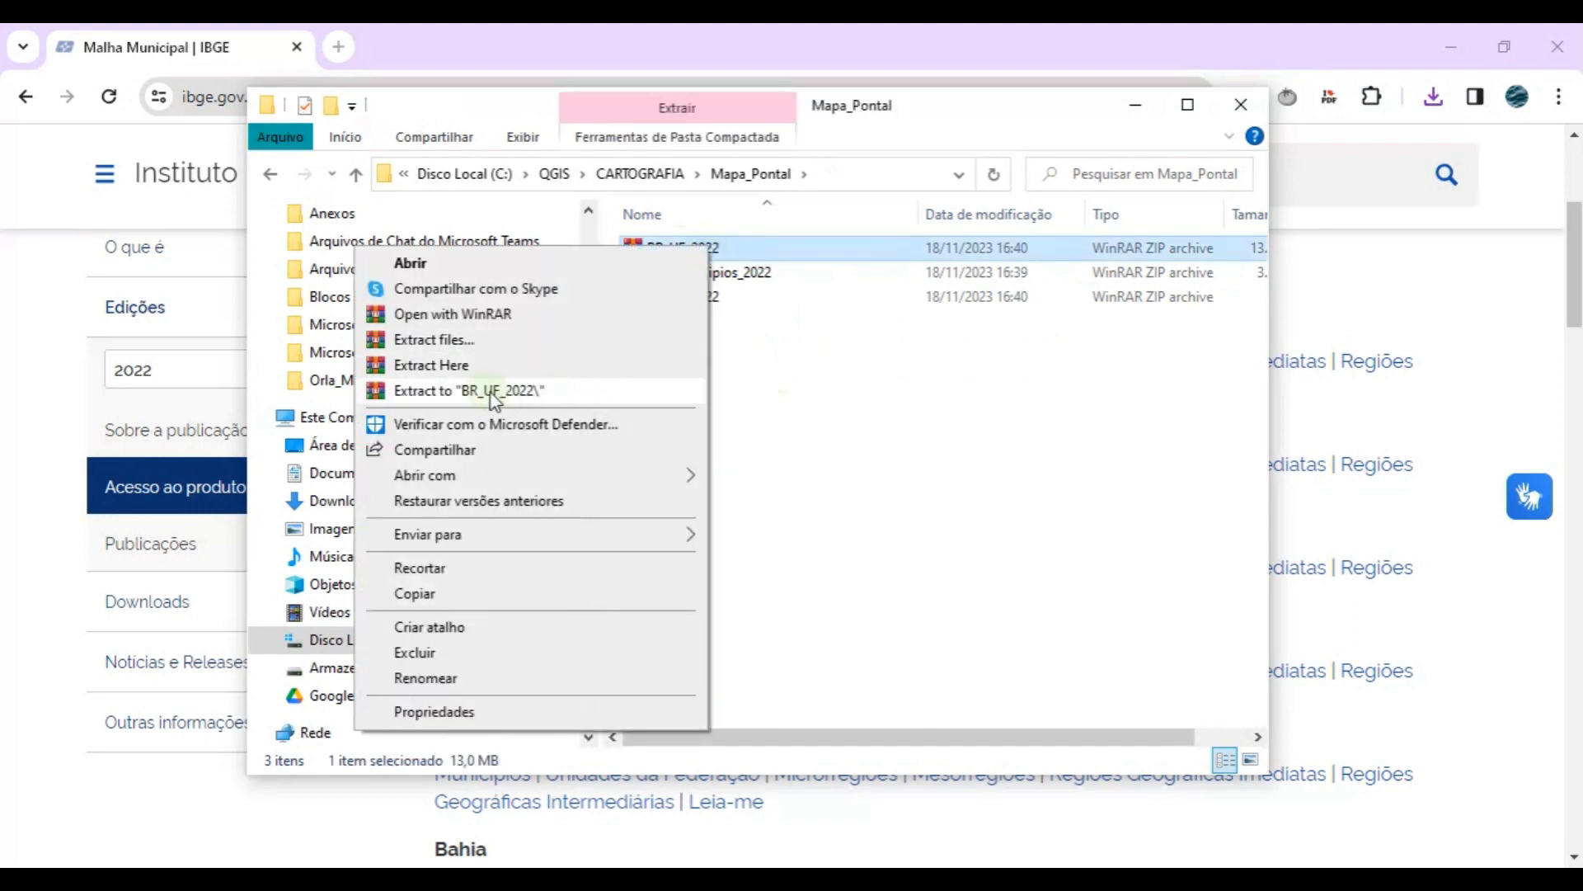
left_click(521, 403)
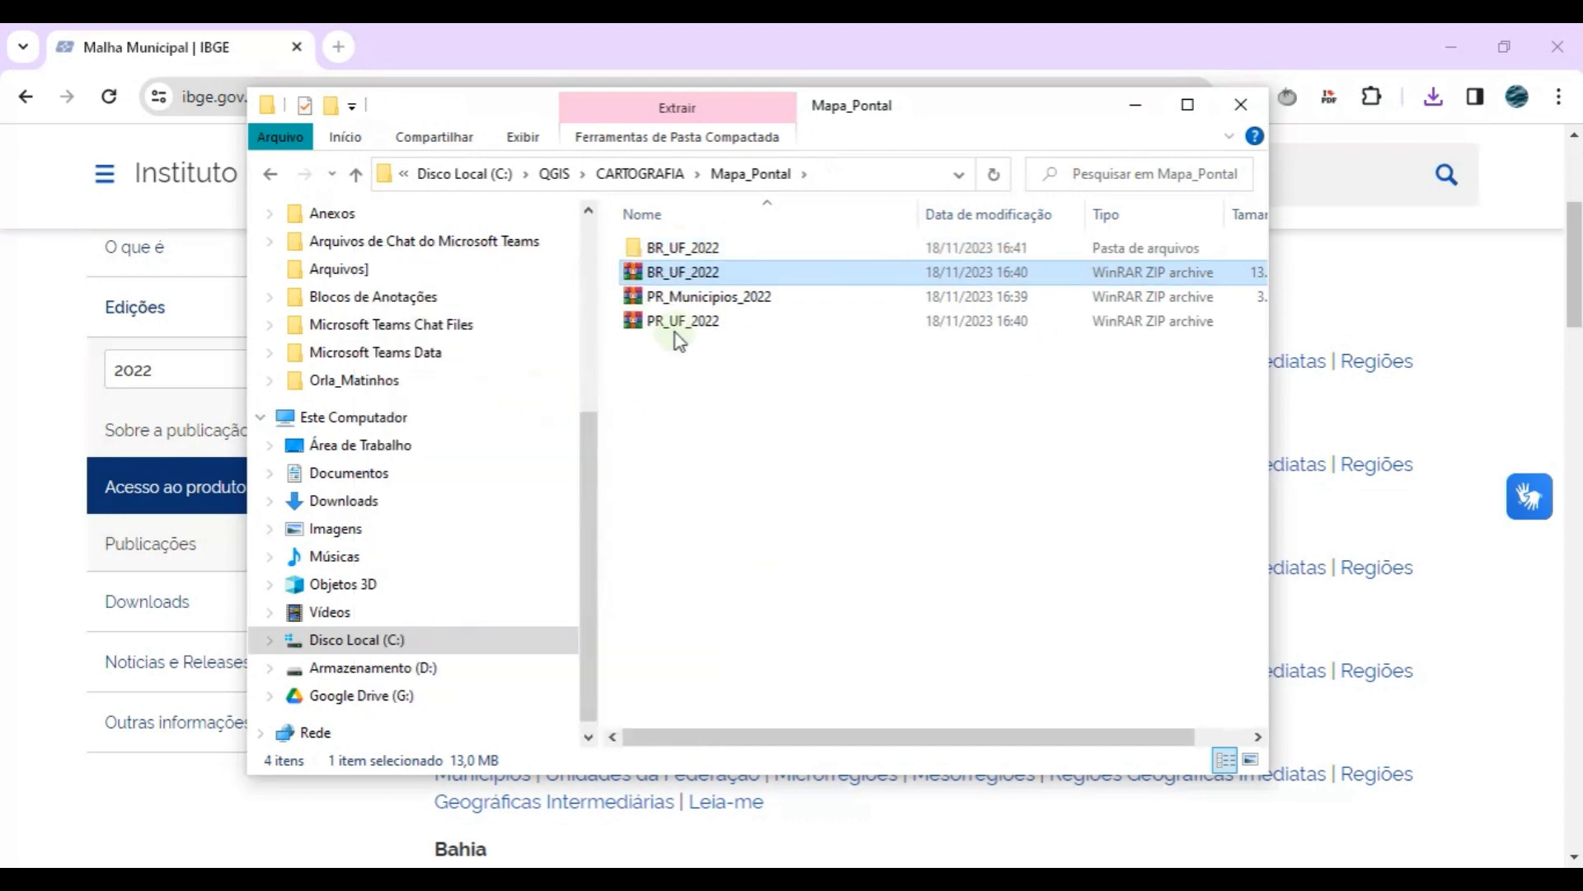
left_click(705, 298)
right_click(704, 300)
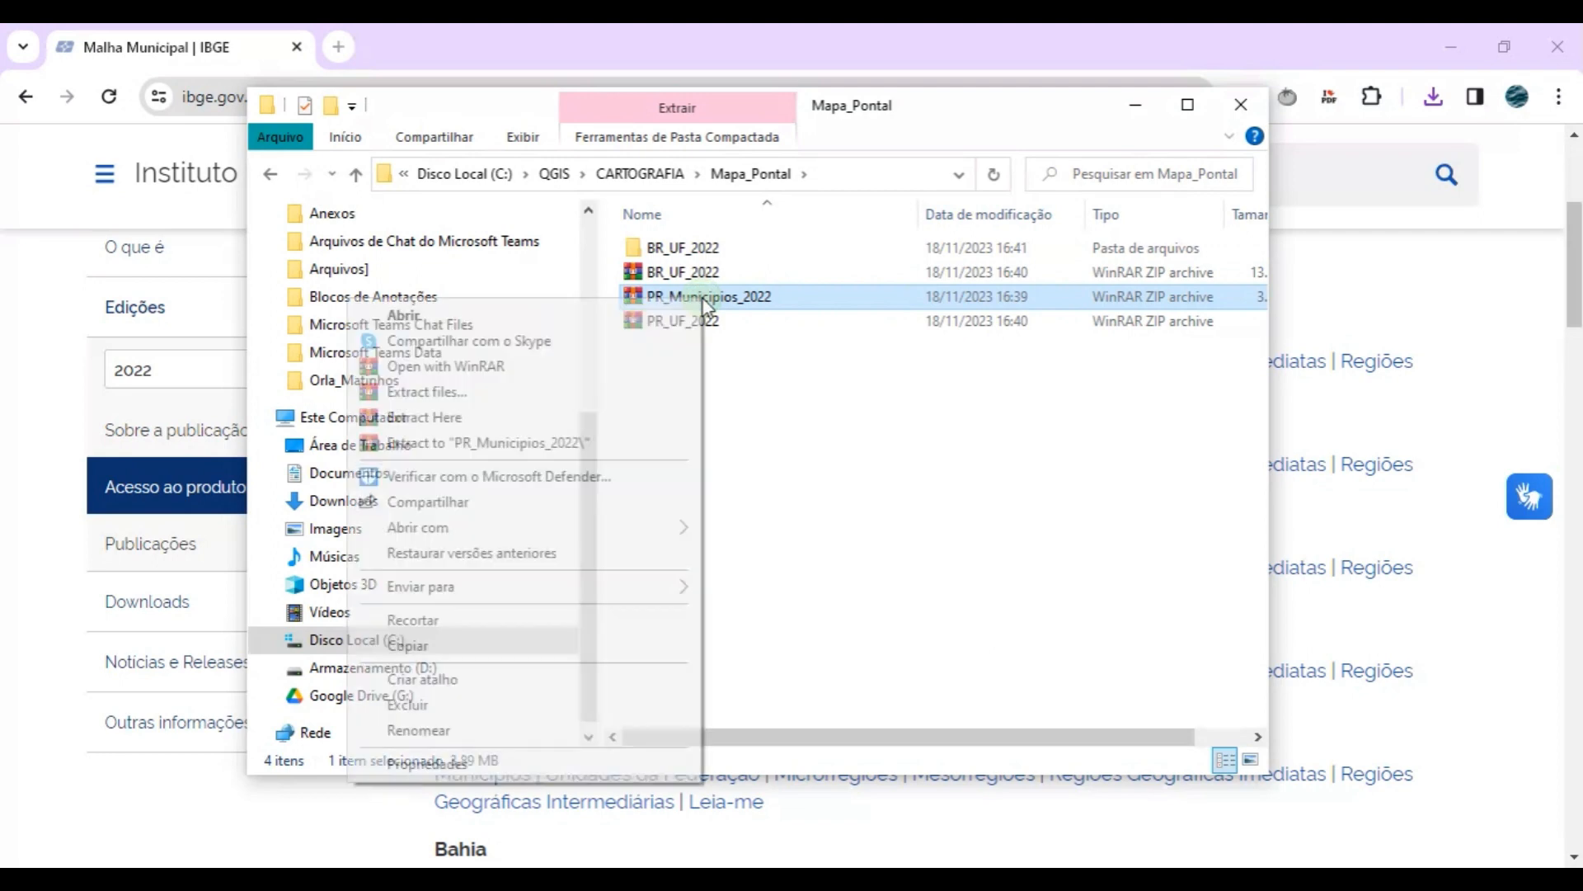
left_click(506, 443)
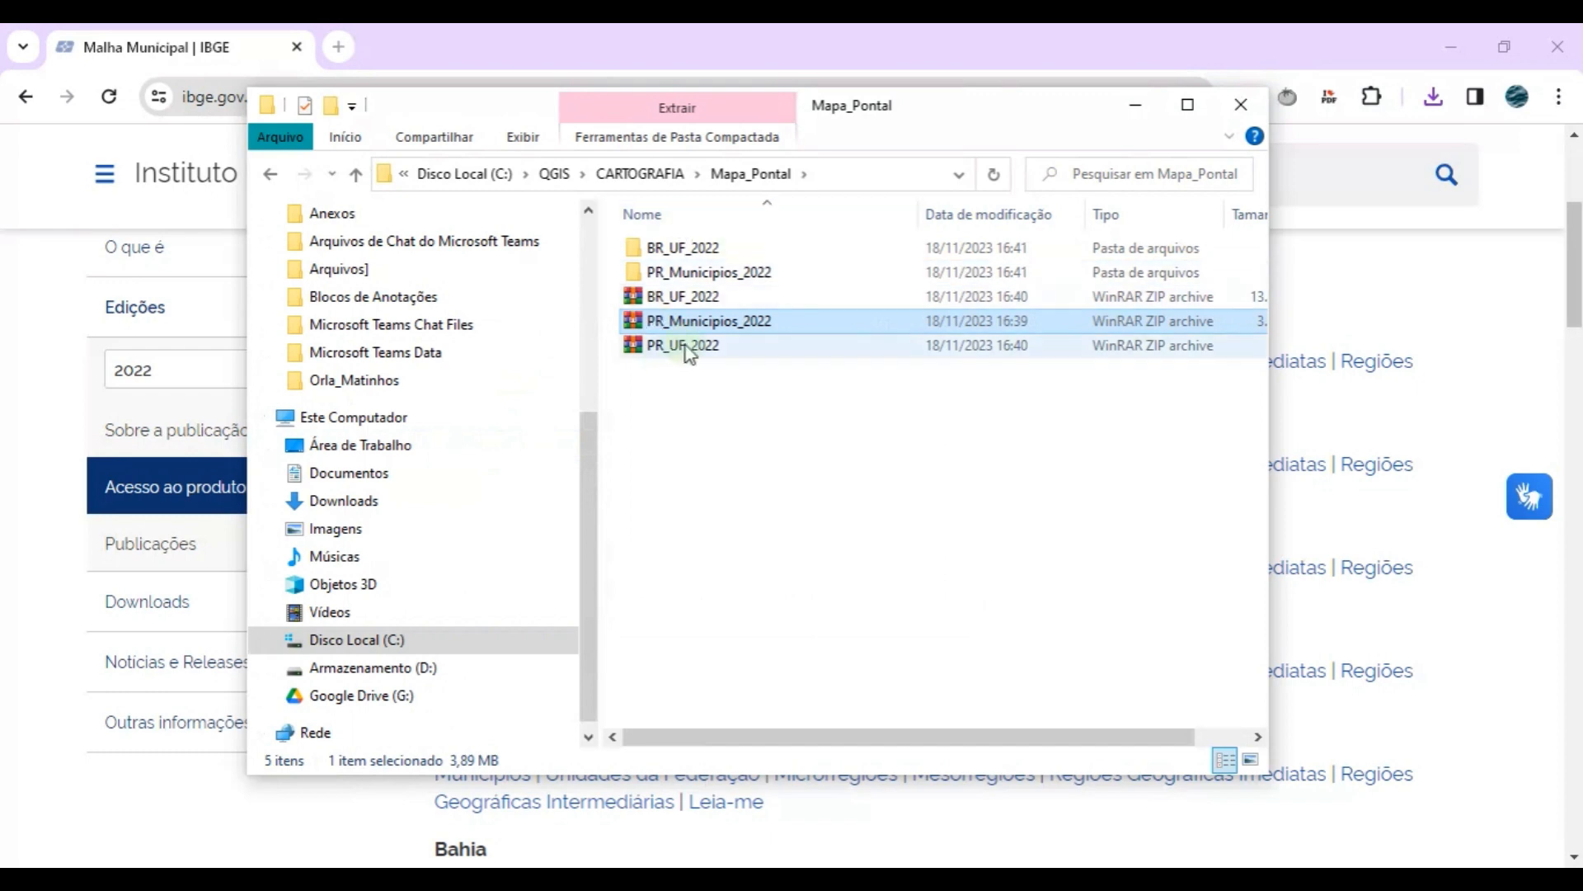
- Extract the PR_UF_2022 archive into a folder with its own name
left_click(685, 347)
right_click(686, 348)
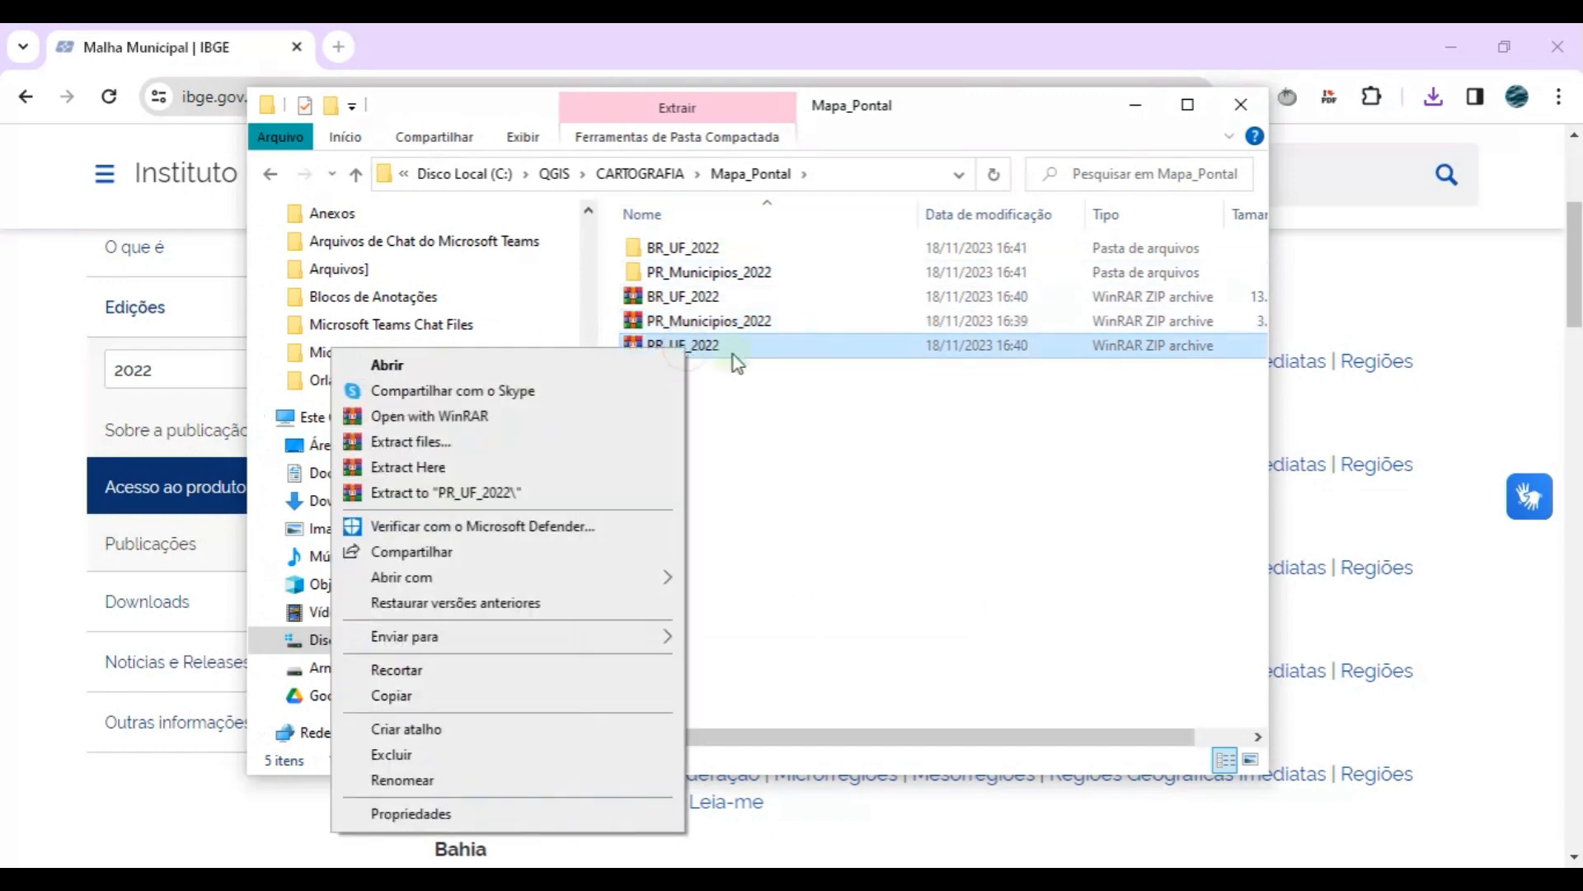
left_click(480, 494)
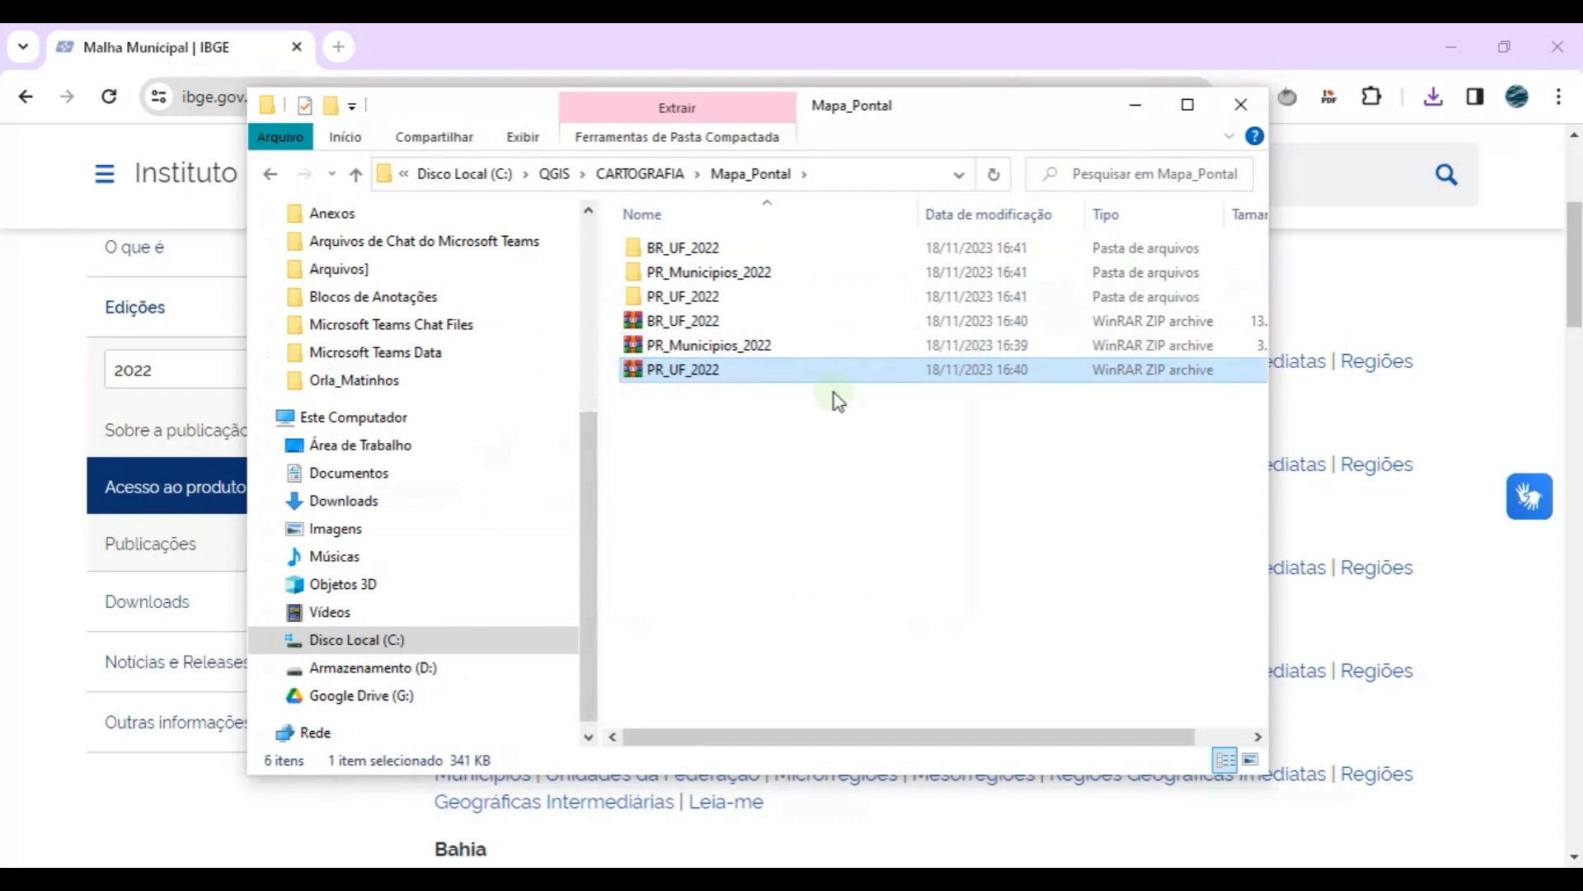
left_click(957, 552)
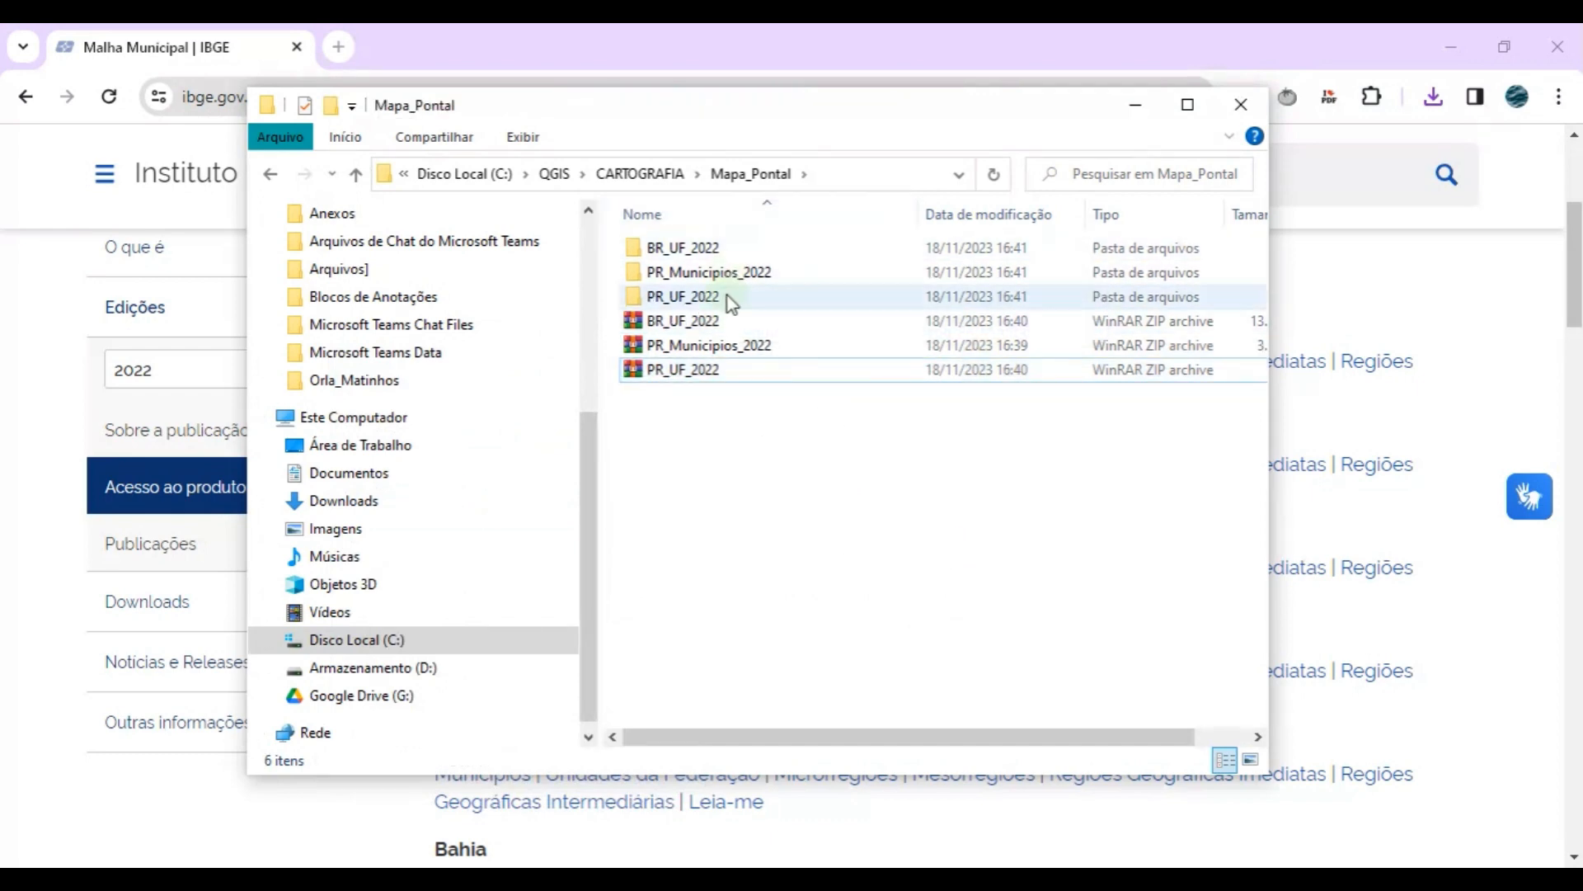
- Delete the three ZIP archives BR_UF_2022, PR_Municipios_2022 and PR_UF_2022 from the Mapa_Pontal folder, keeping the extracted folders
left_click(725, 323)
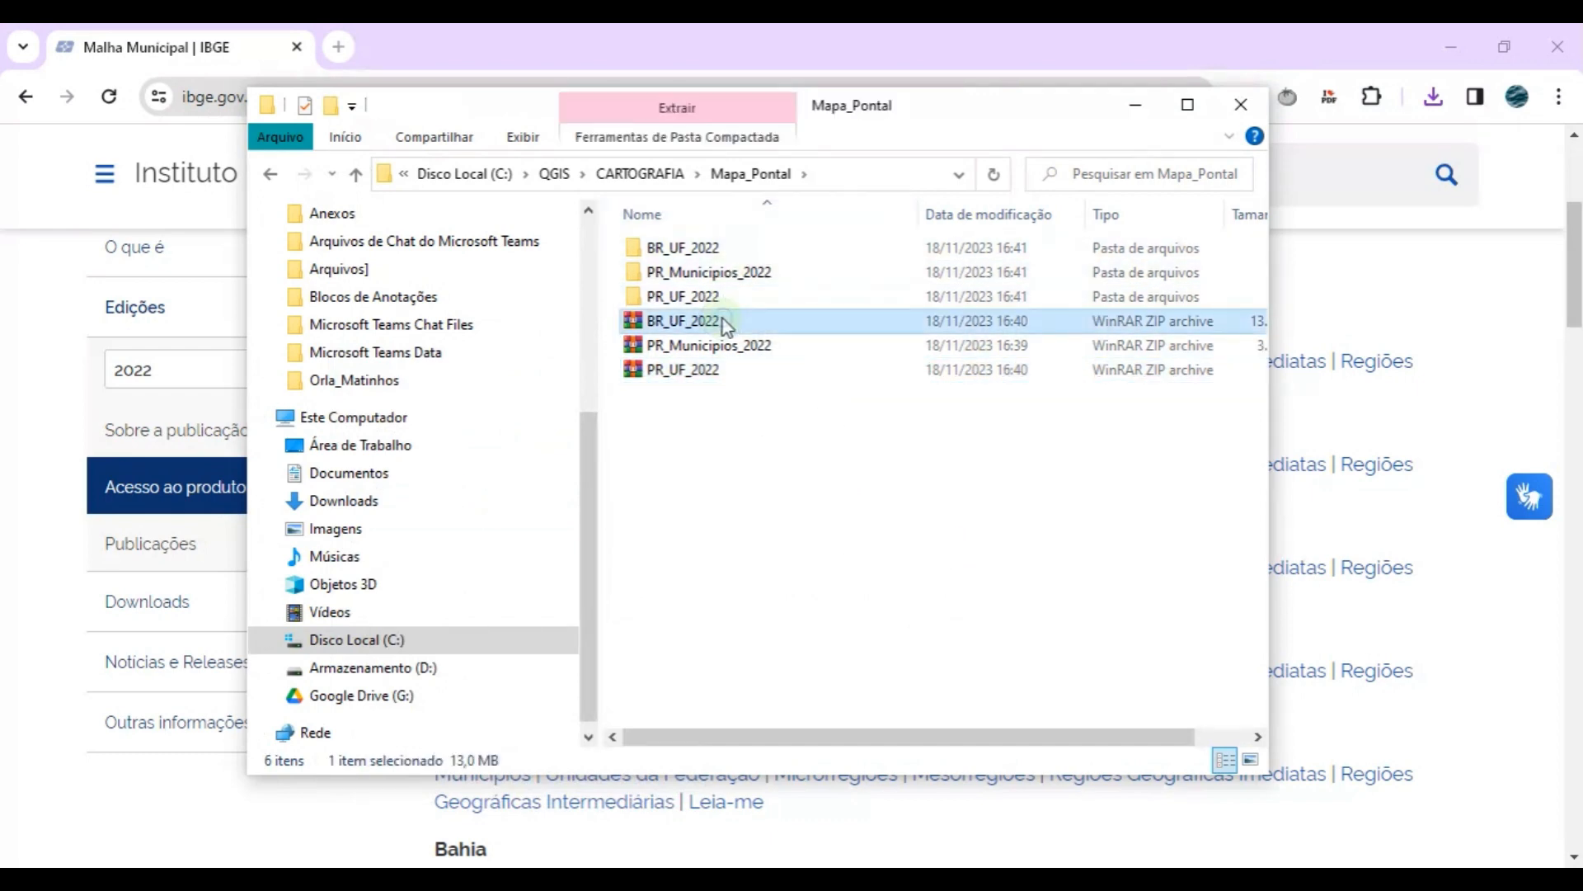
left_click(725, 378, "shift")
right_click(725, 372)
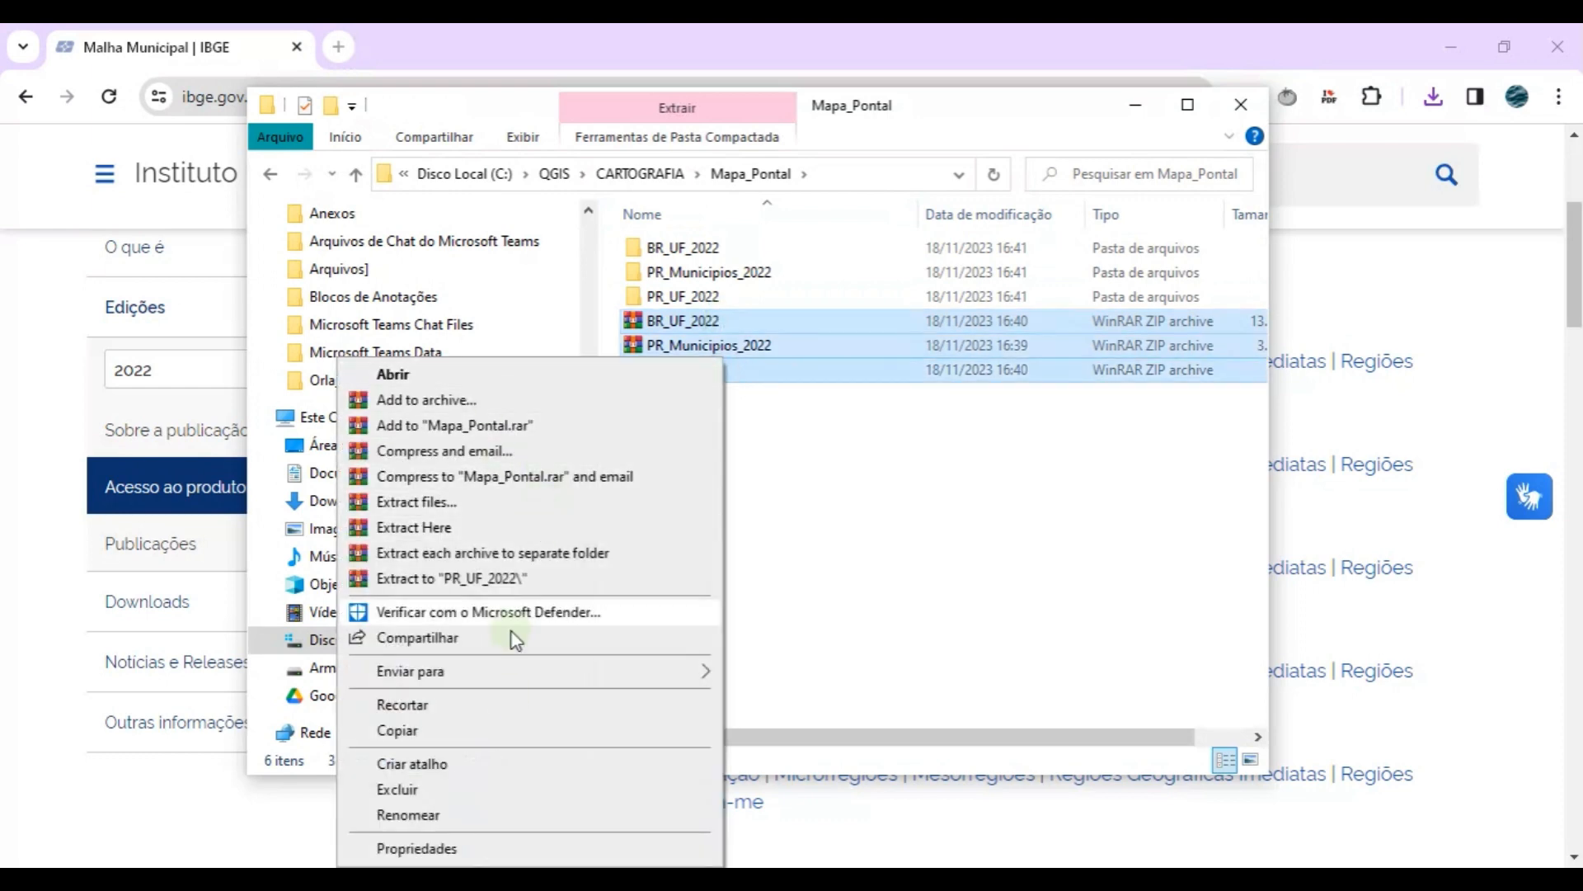
left_click(515, 790)
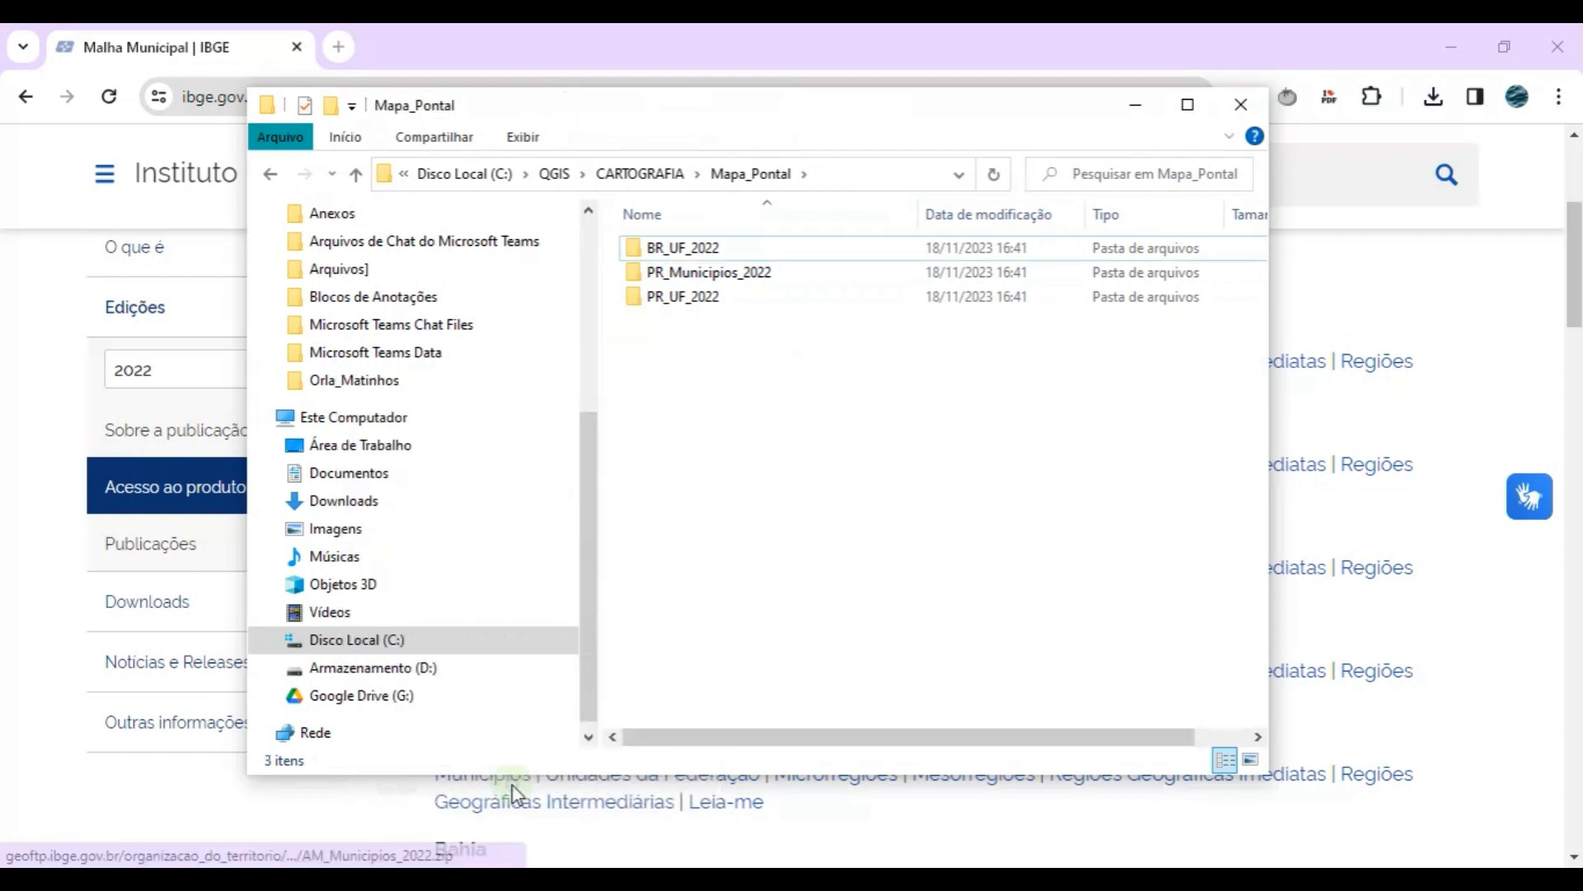
- Switch to QGIS and save the untitled project as Mapa_Local_Pontal in C:\QGIS\CARTOGRAFIA\Mapa_Pontal
left_click(1134, 104)
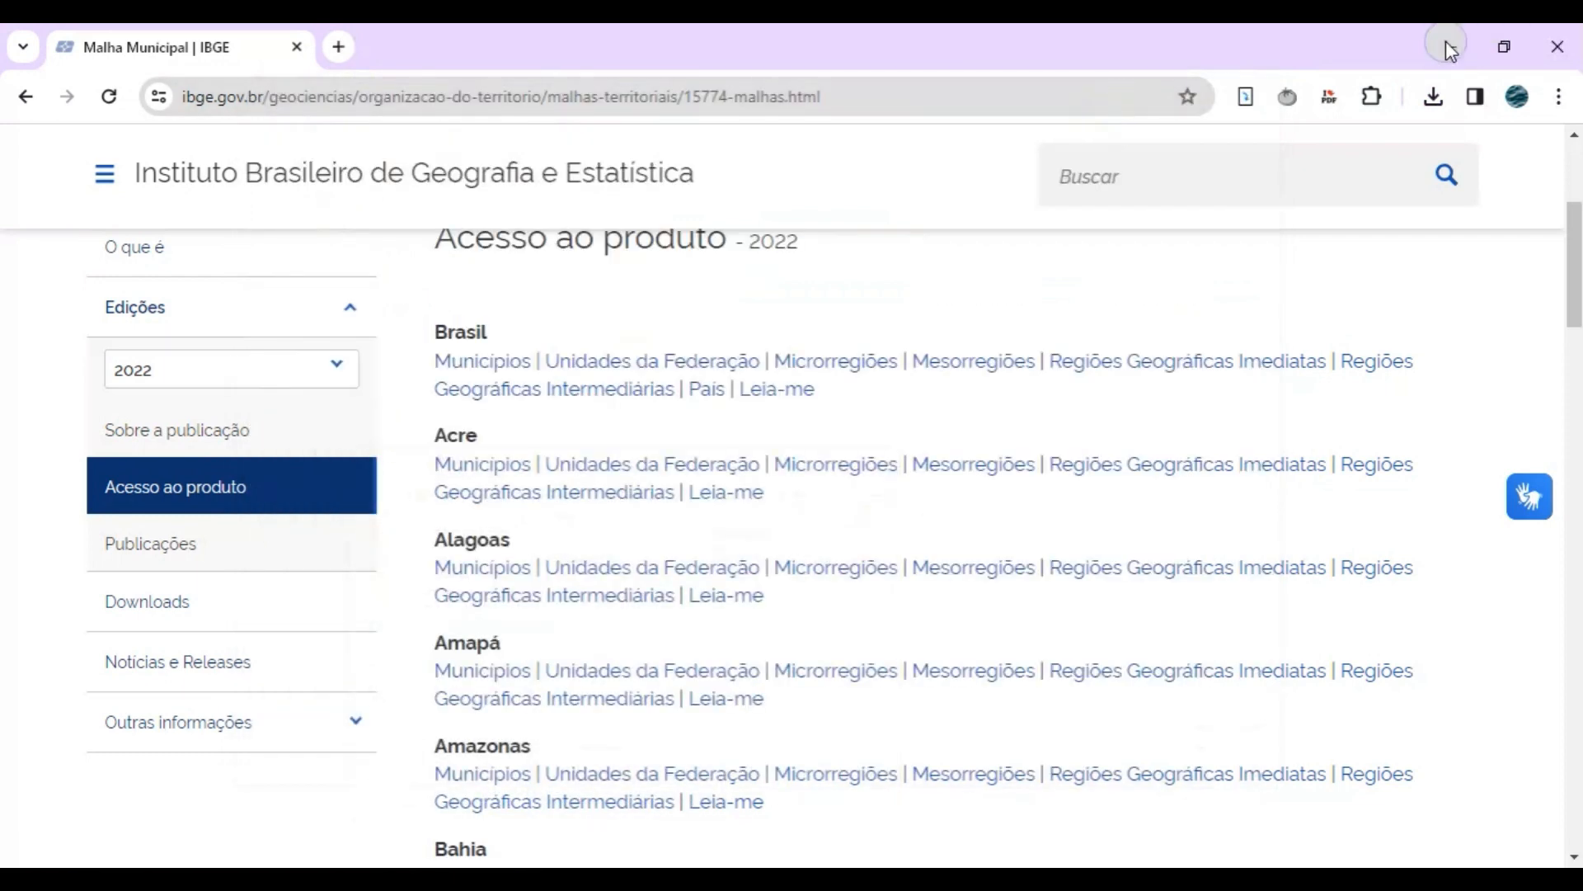
left_click(1450, 48)
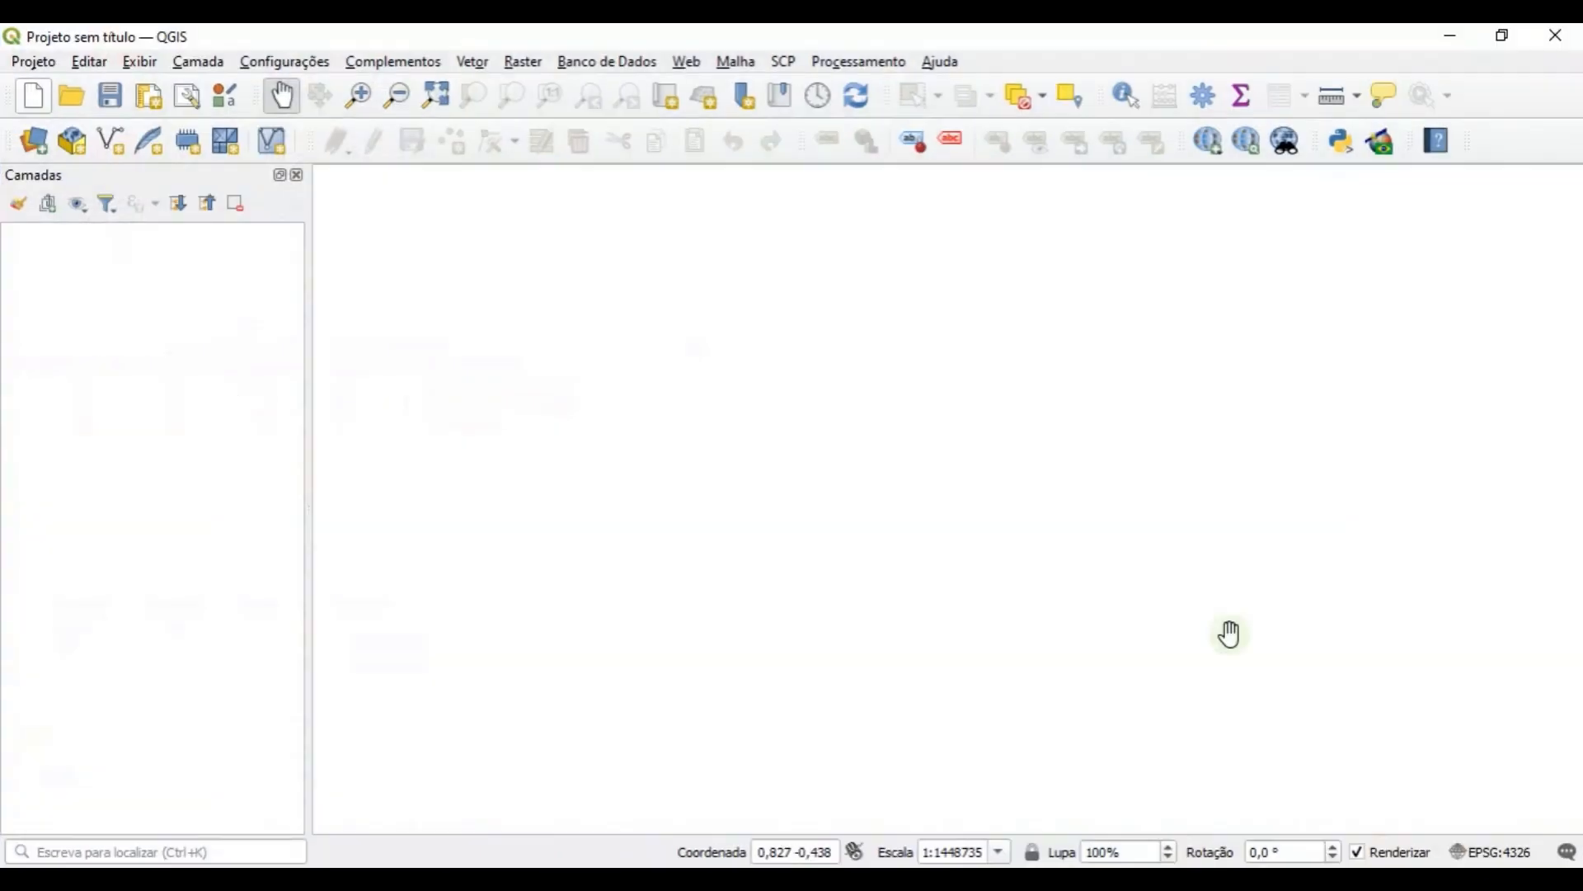
left_click(45, 66)
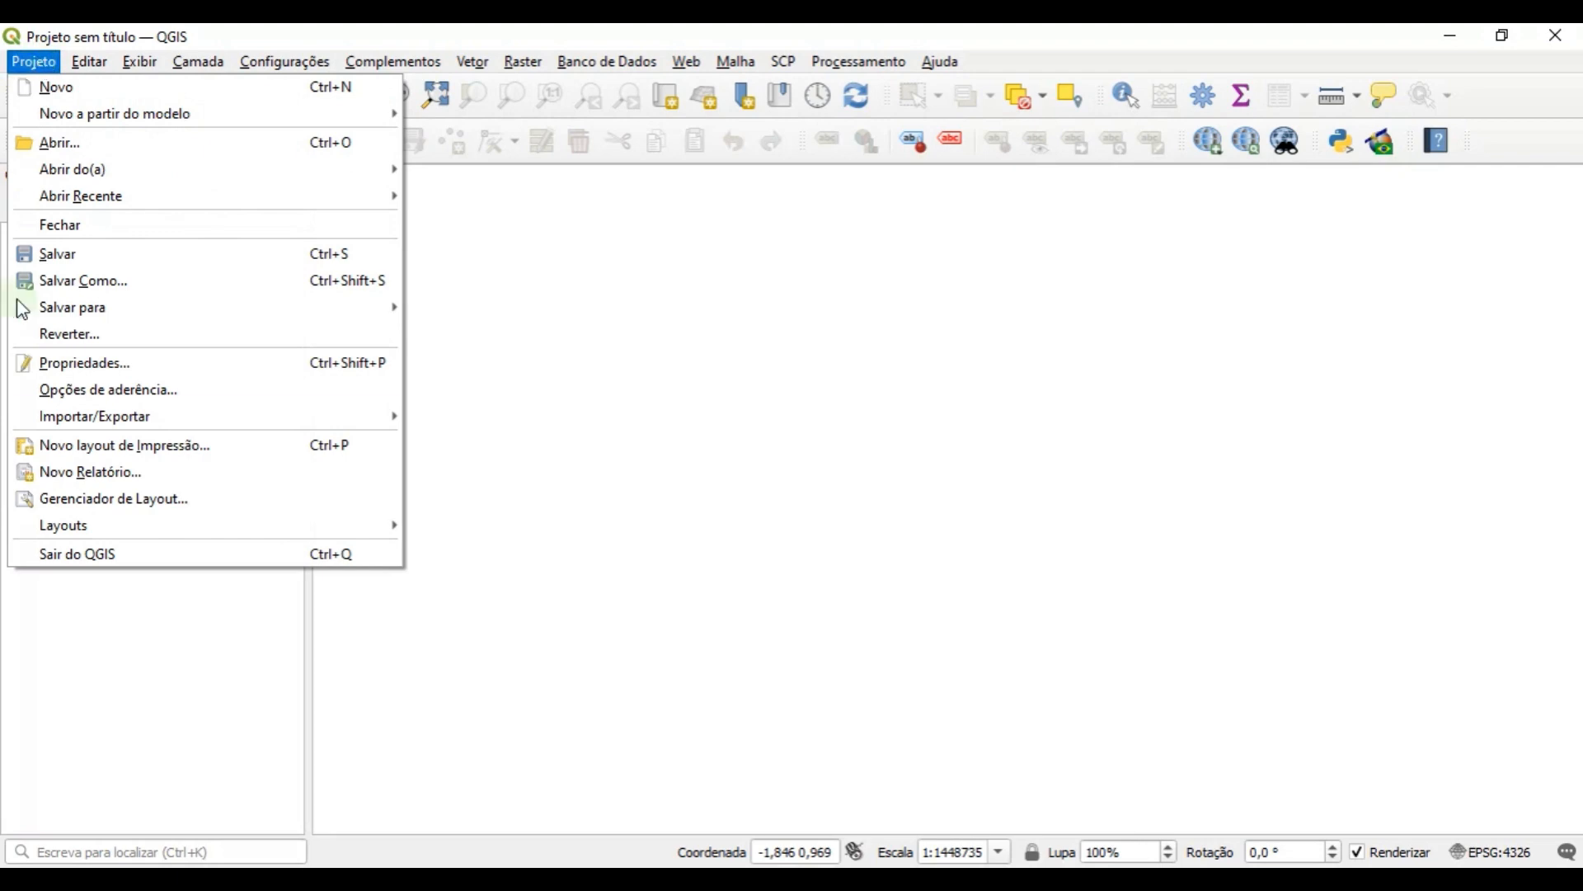
left_click(210, 287)
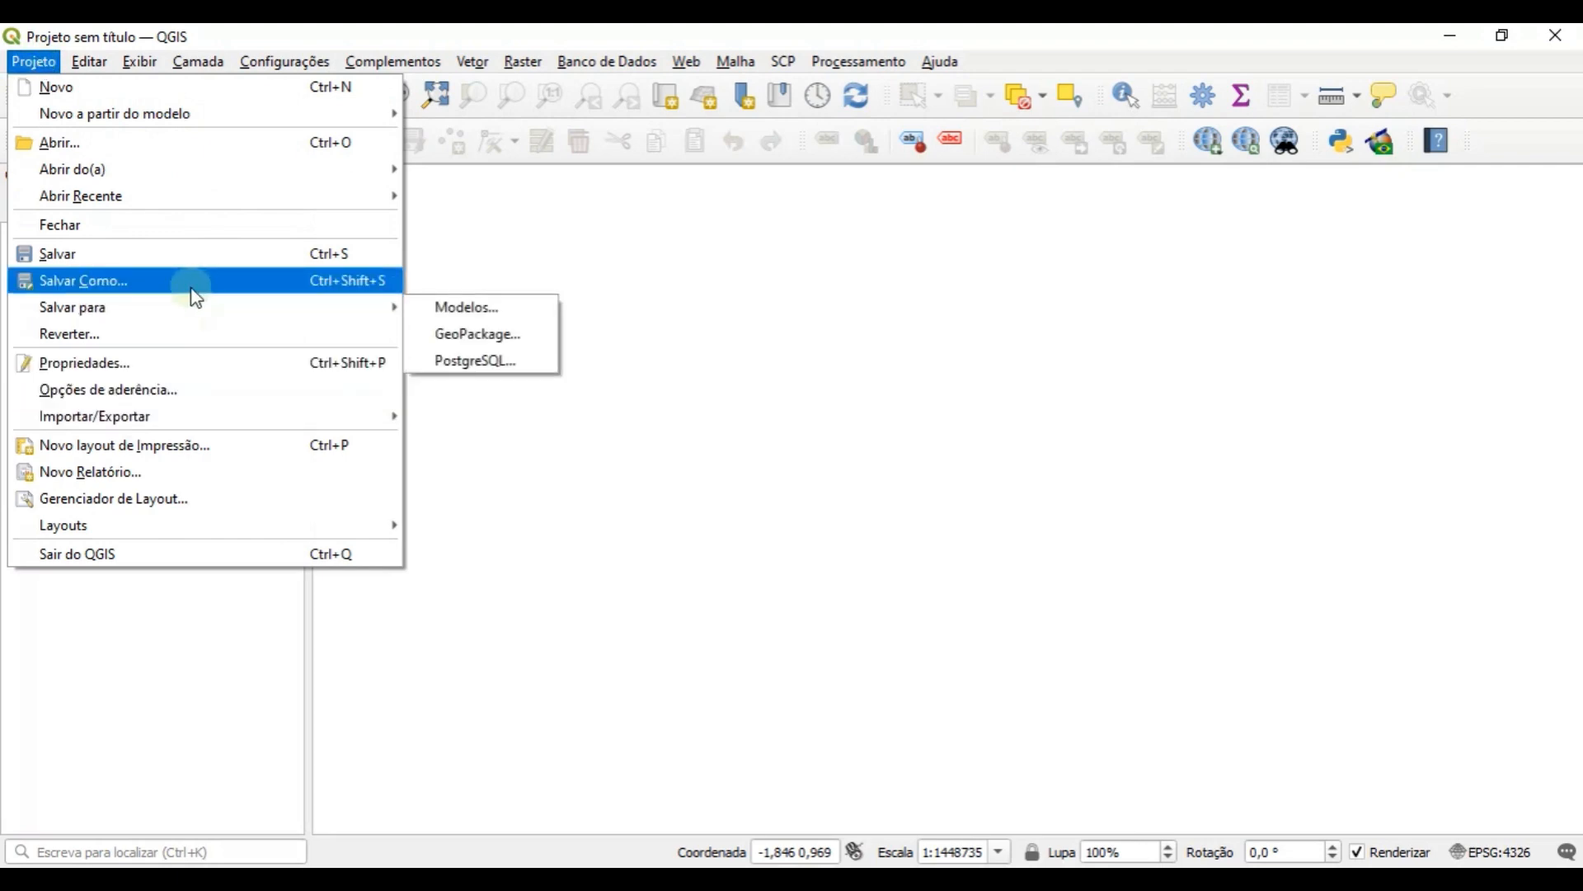
left_click(136, 287)
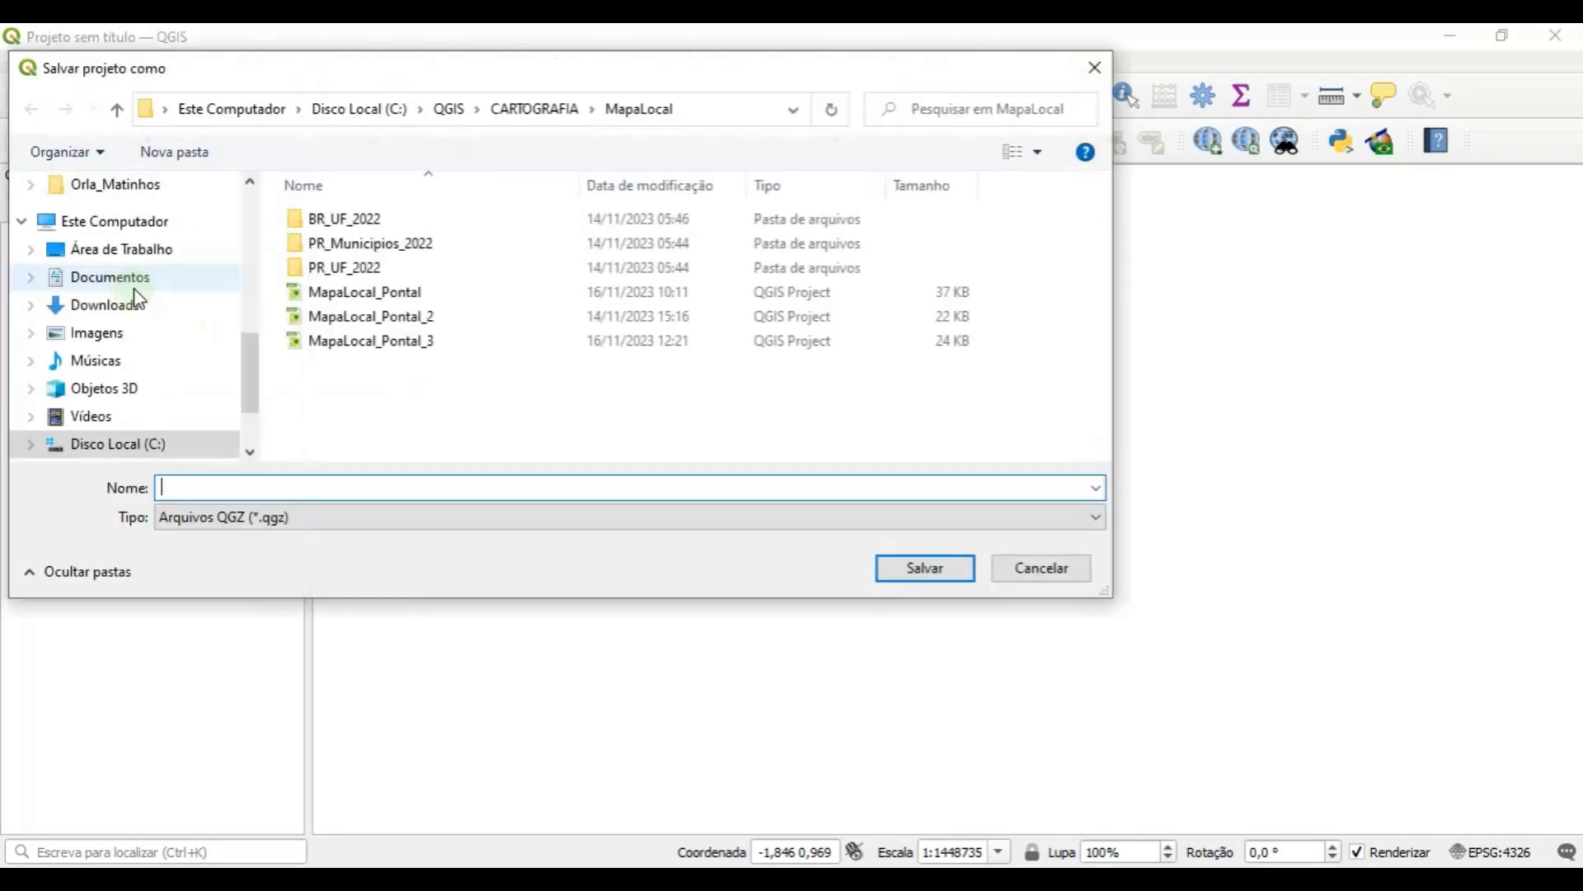
left_click(531, 115)
double_click(369, 245)
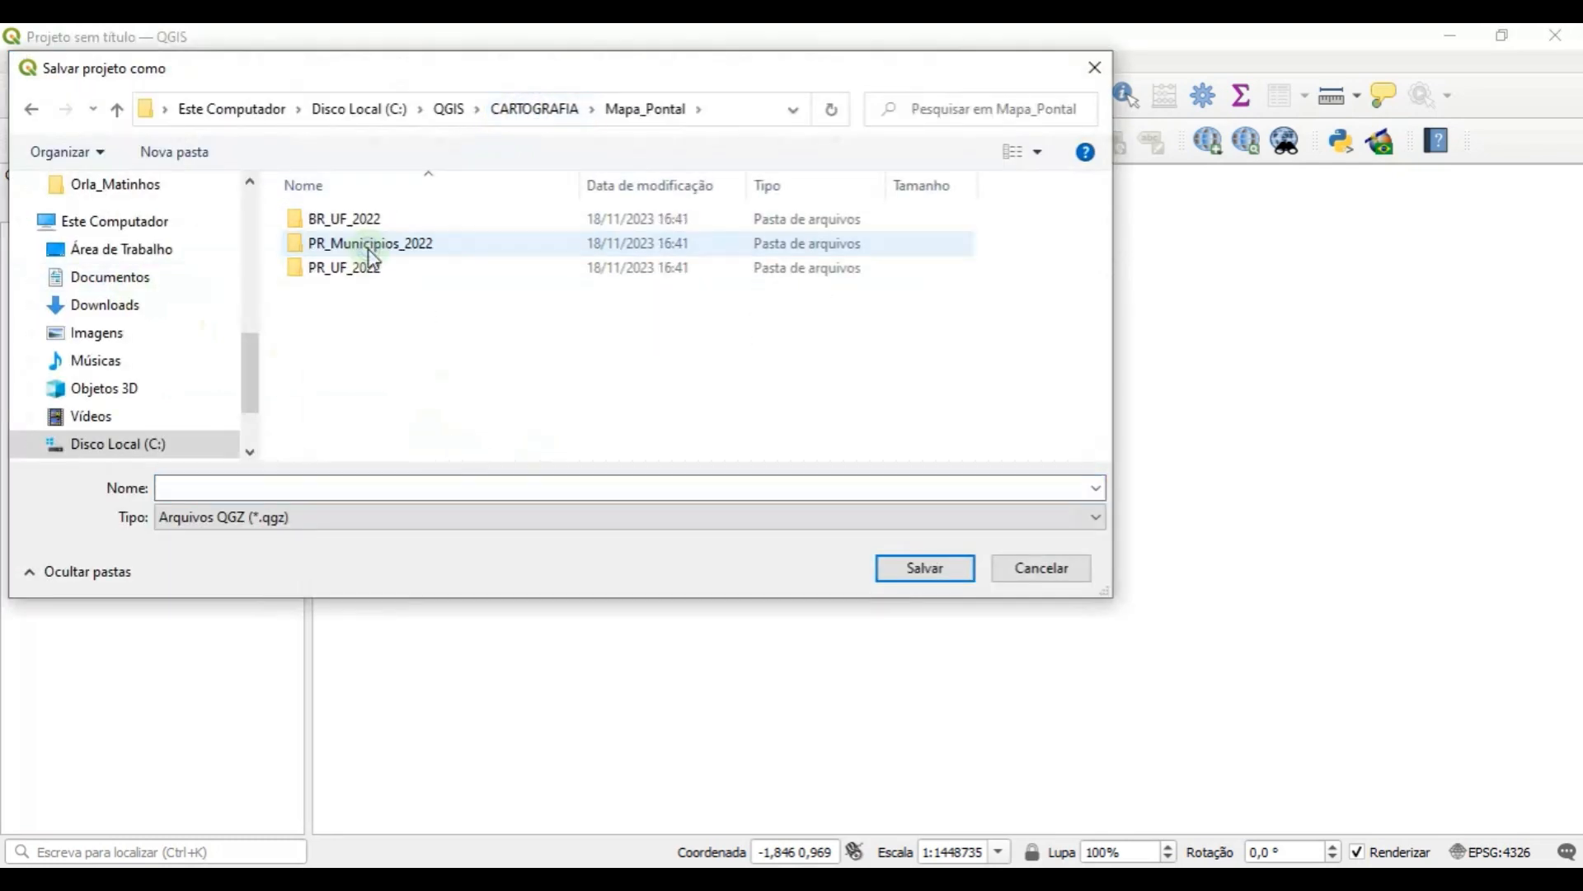
left_click(323, 487)
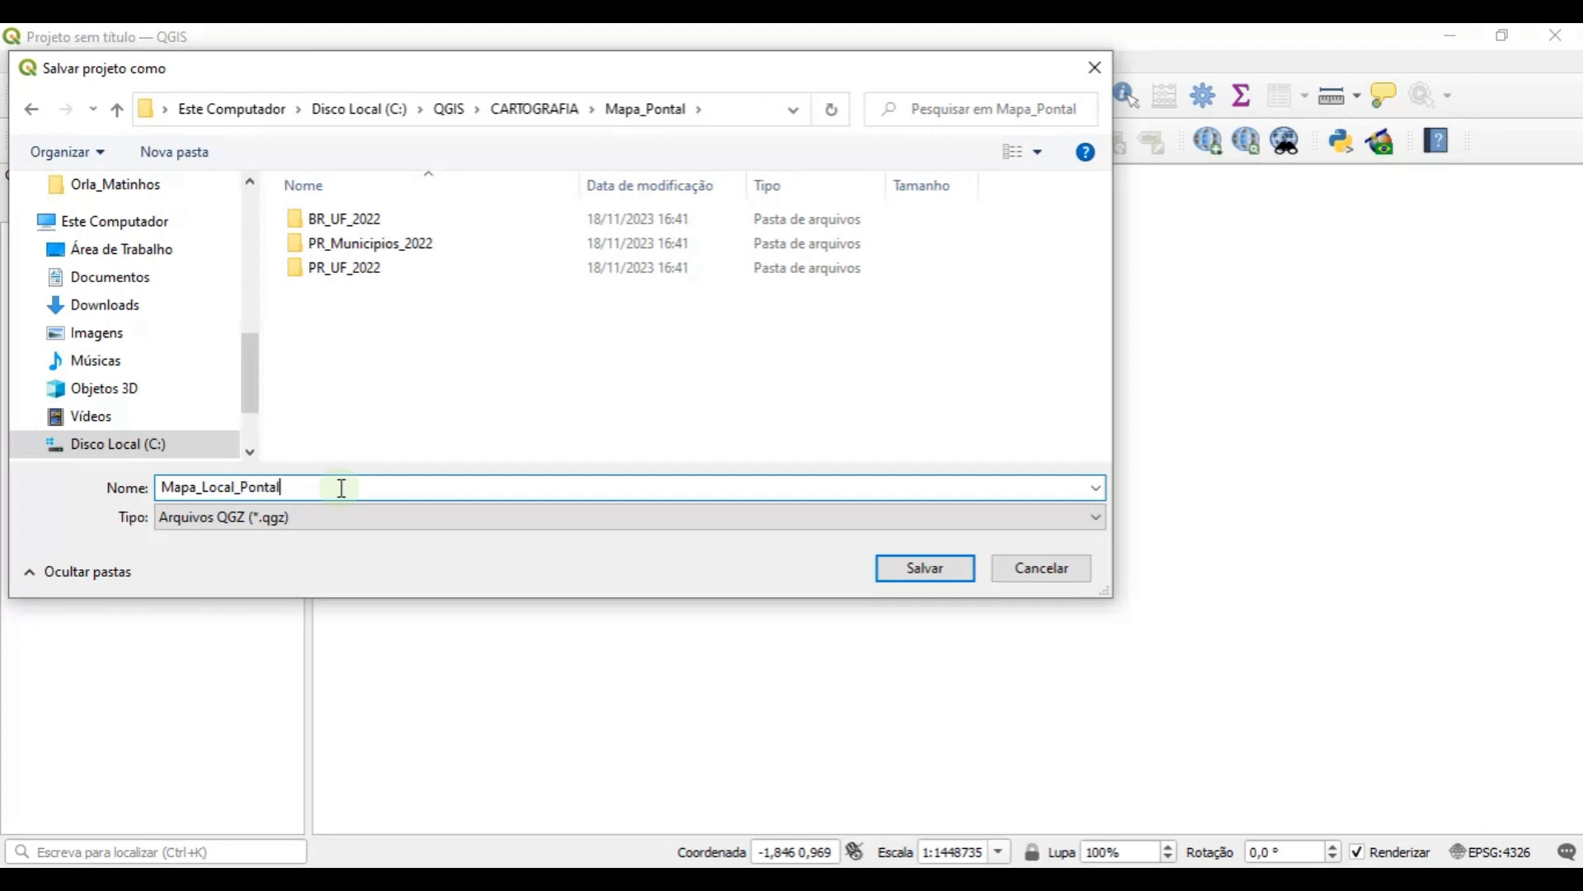
left_click(933, 567)
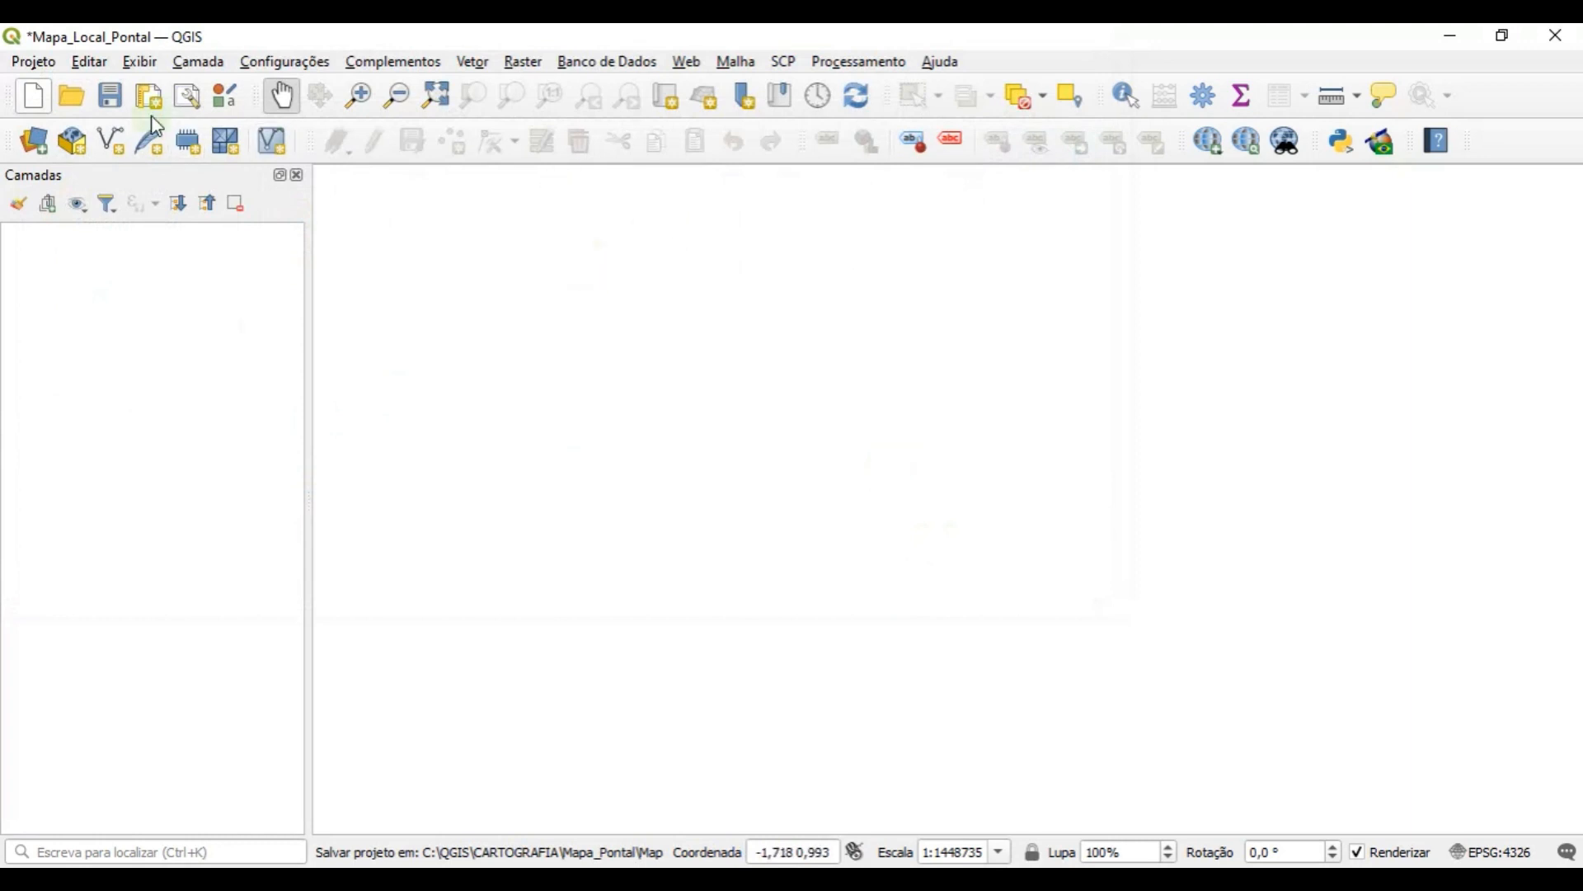
left_click(105, 99)
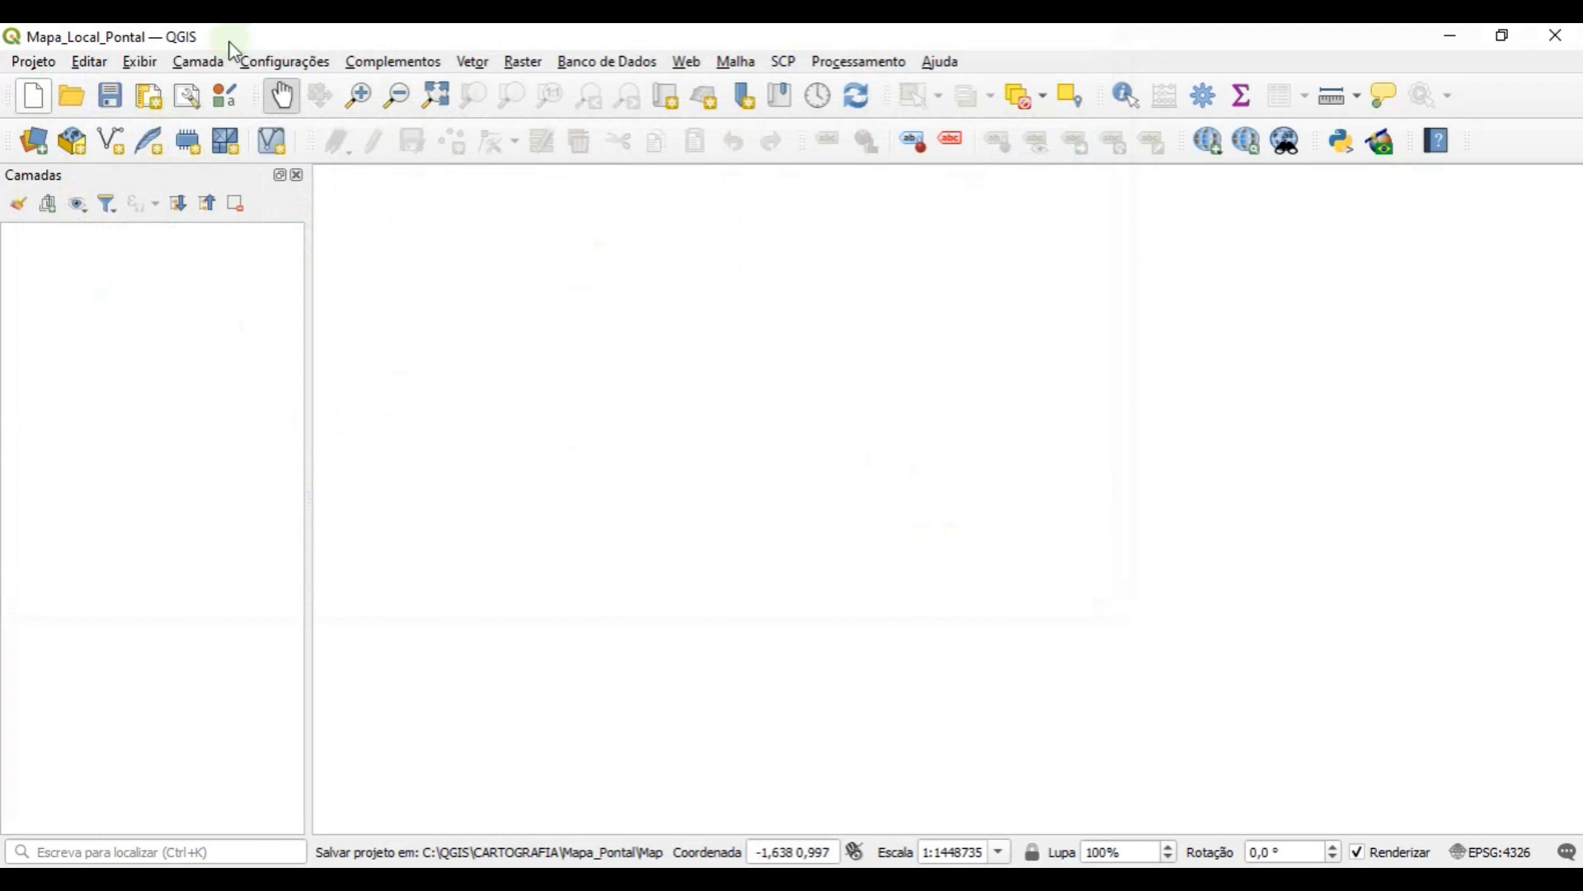
- Start adding a vector layer and browse for its source in the BR_UF_2022 folder inside Mapa_Pontal
left_click(218, 66)
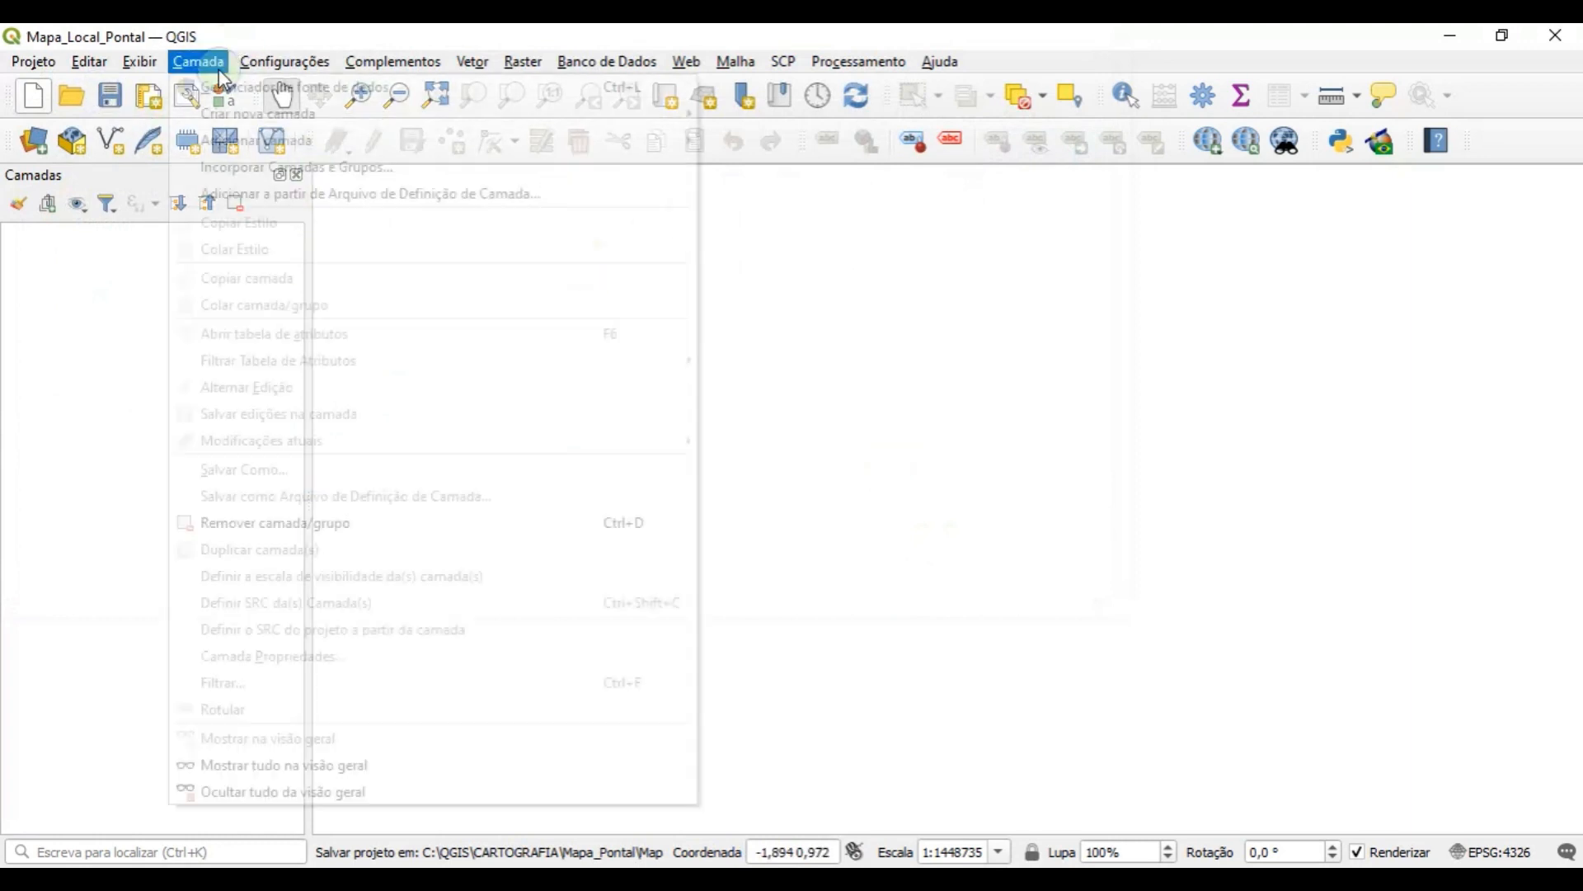
mouse_move(311, 140)
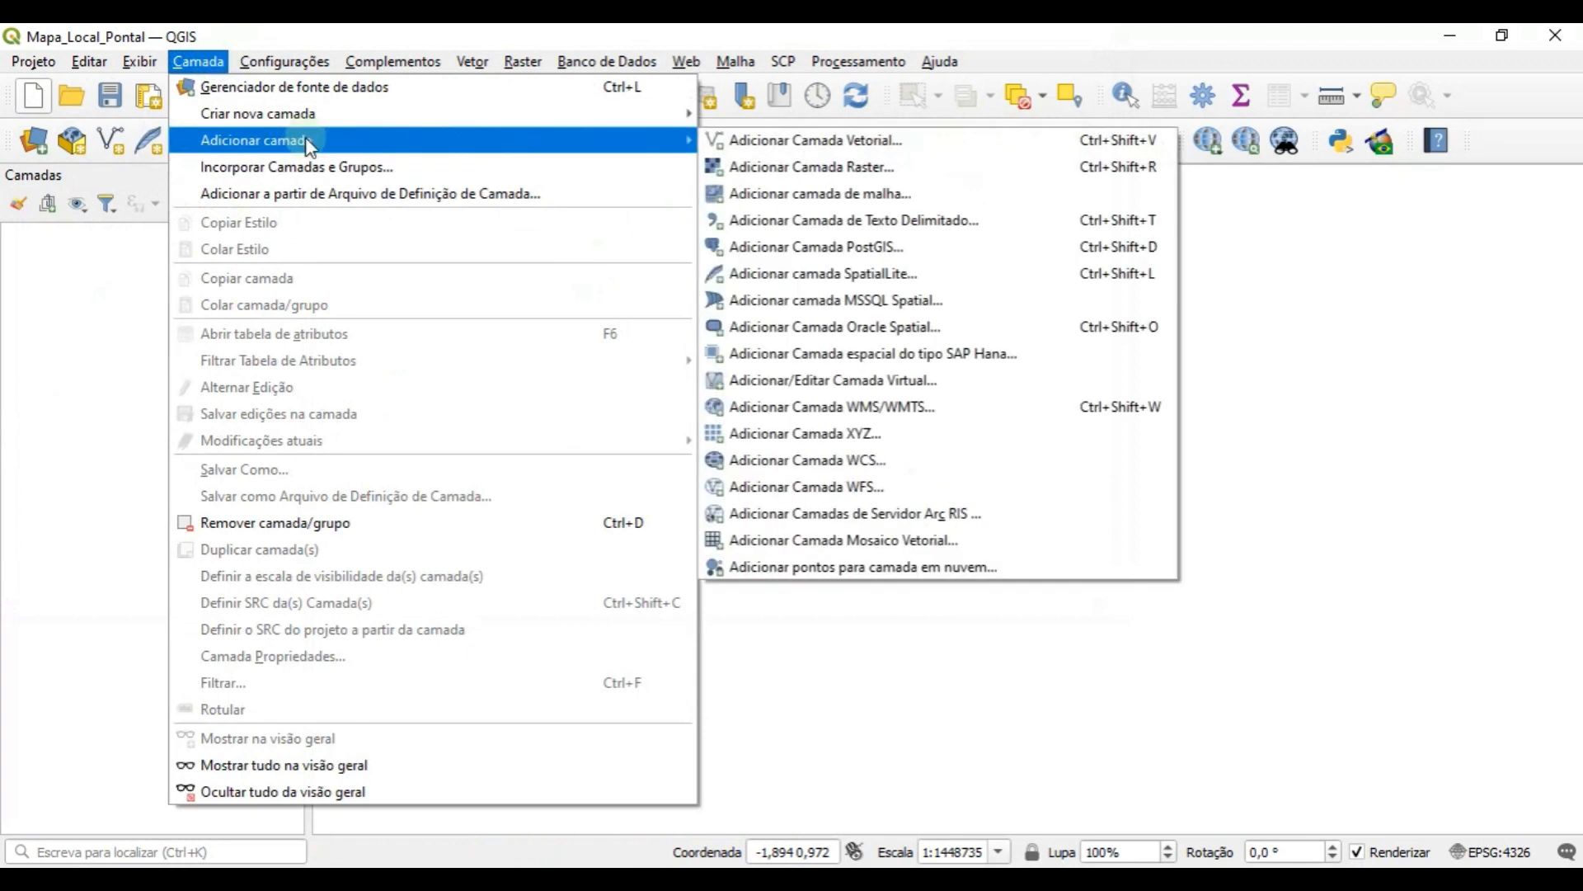
left_click(796, 142)
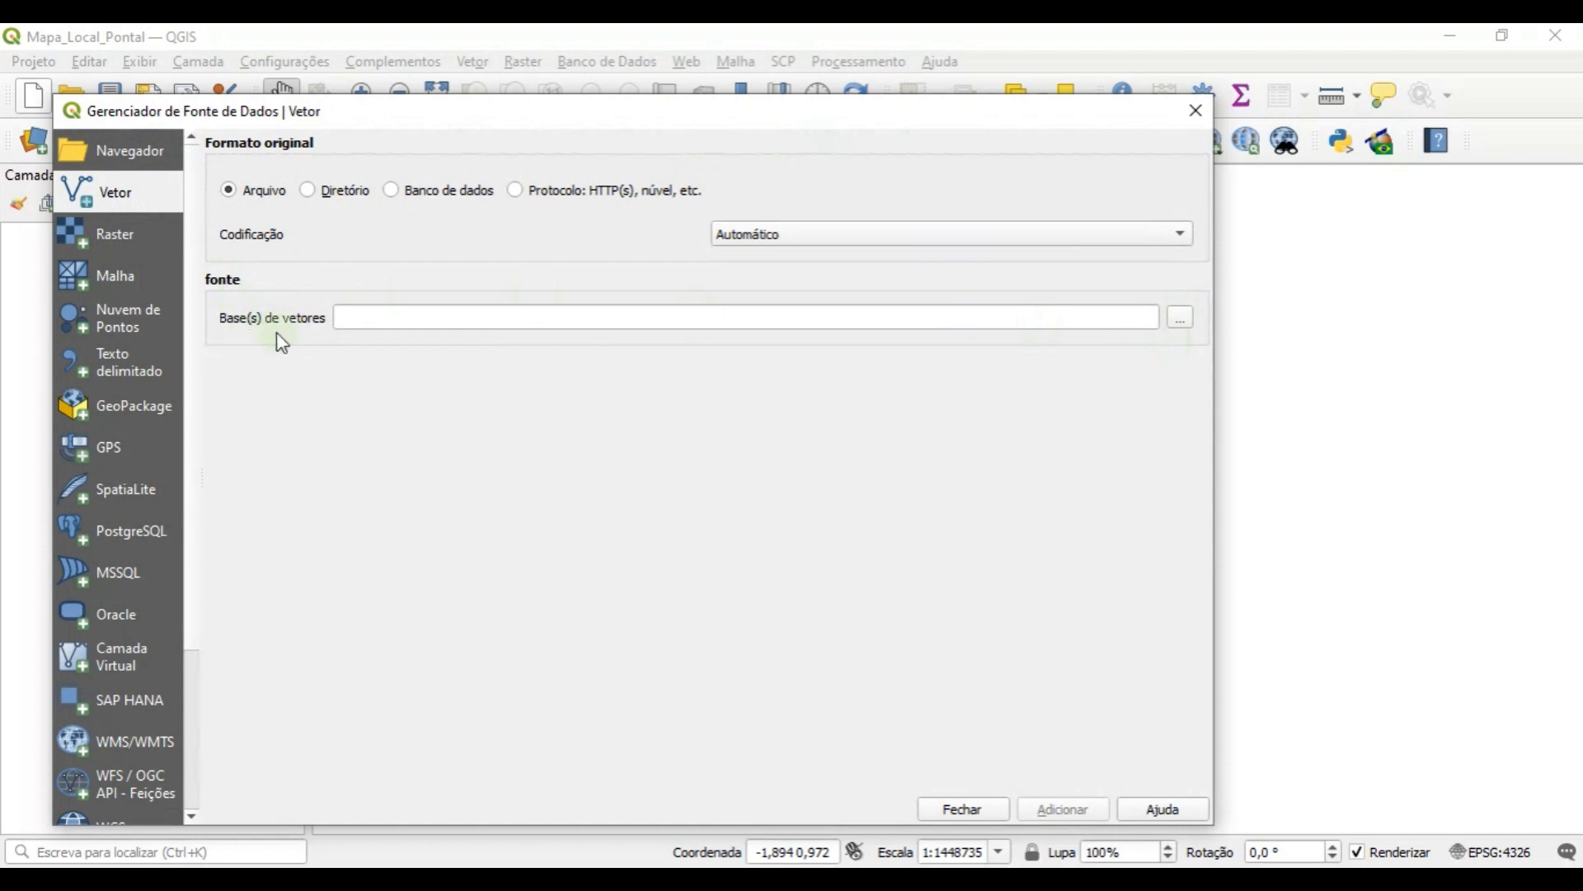
left_click(1182, 323)
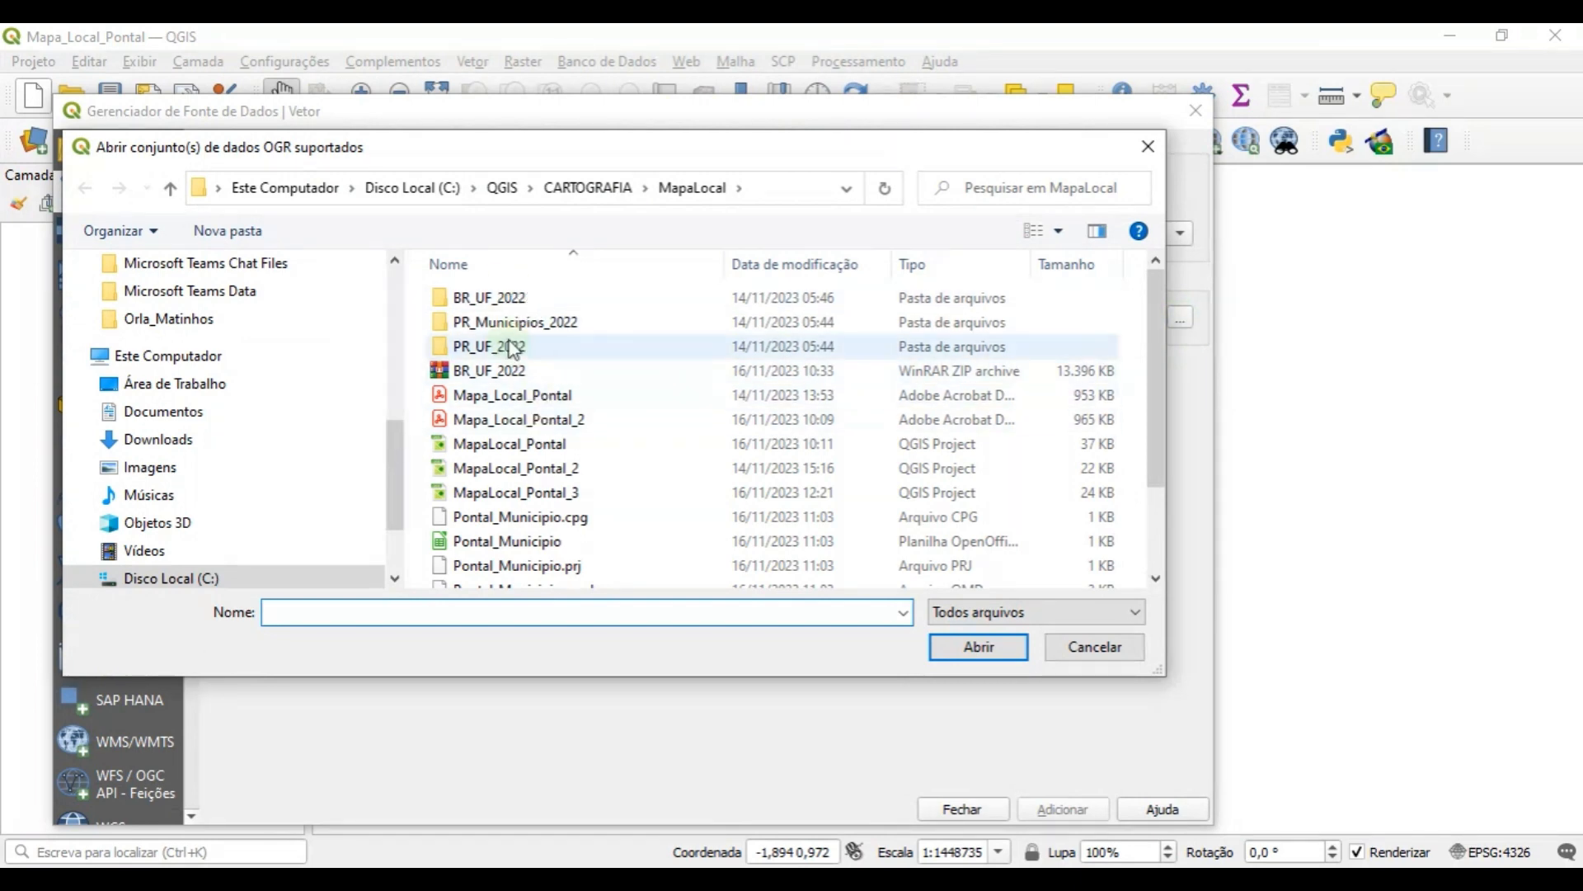
left_click(569, 191)
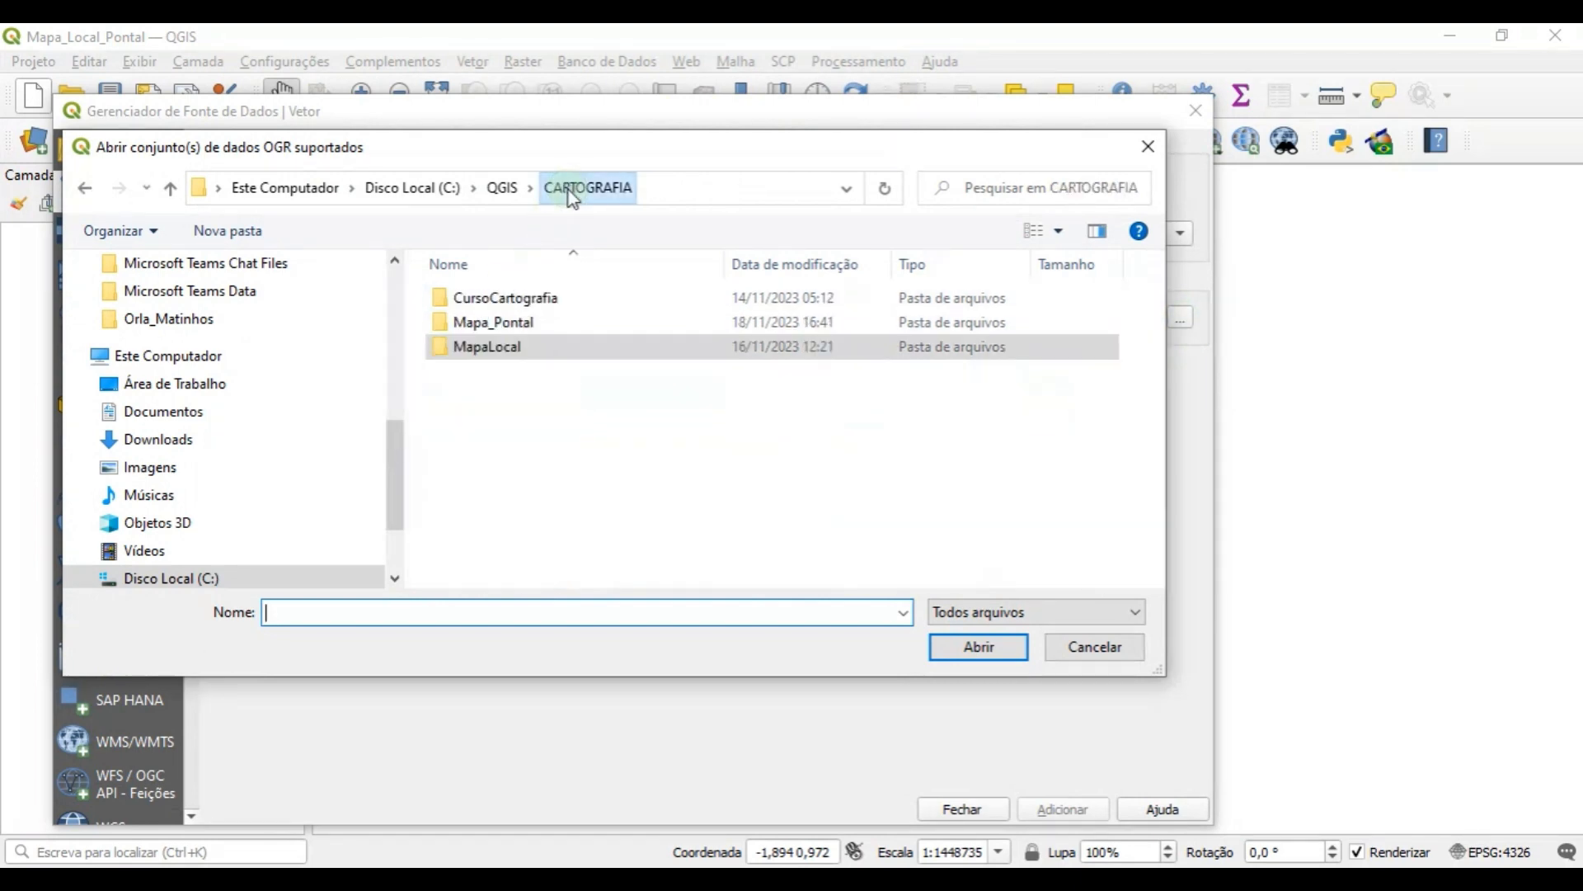
double_click(490, 328)
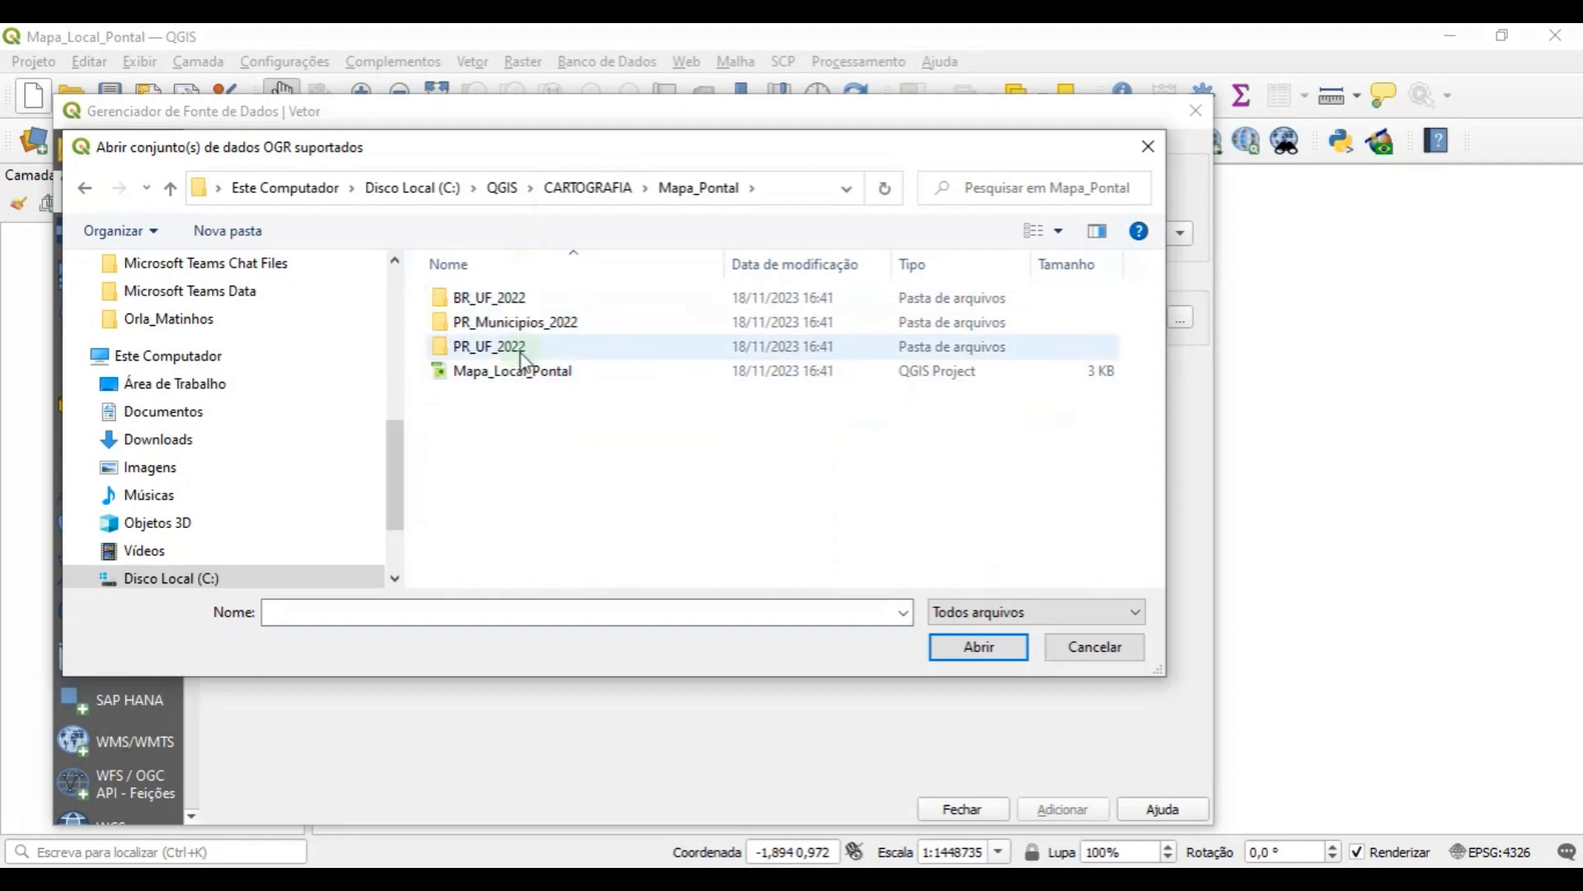
double_click(511, 300)
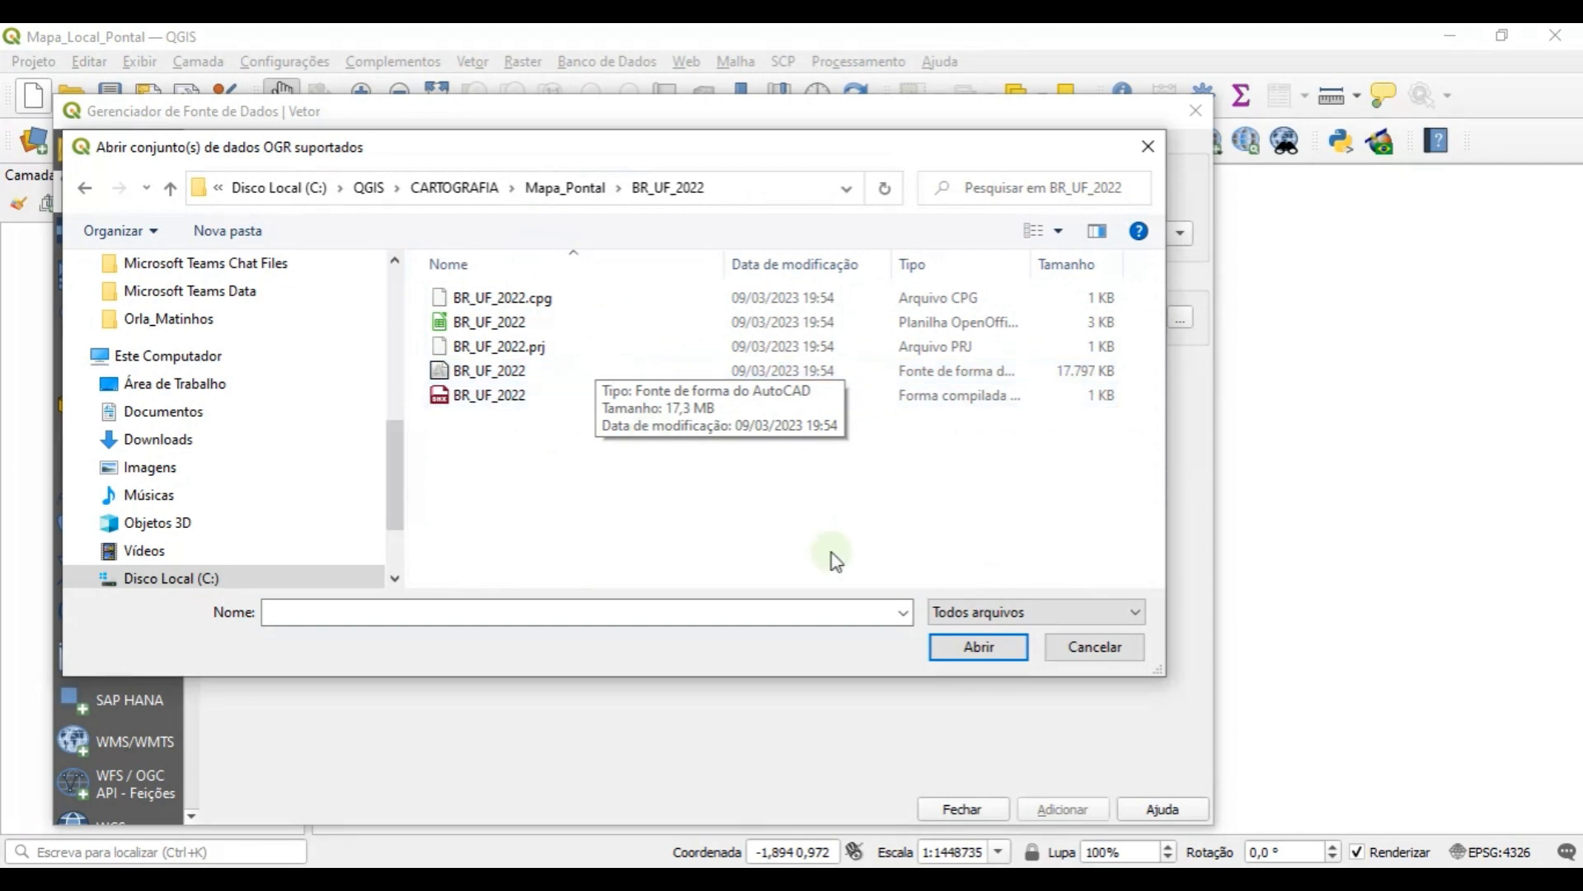
- Filter the files to Shapefiles and add BR_UF_2022 to the project as a vector layer
left_click(990, 614)
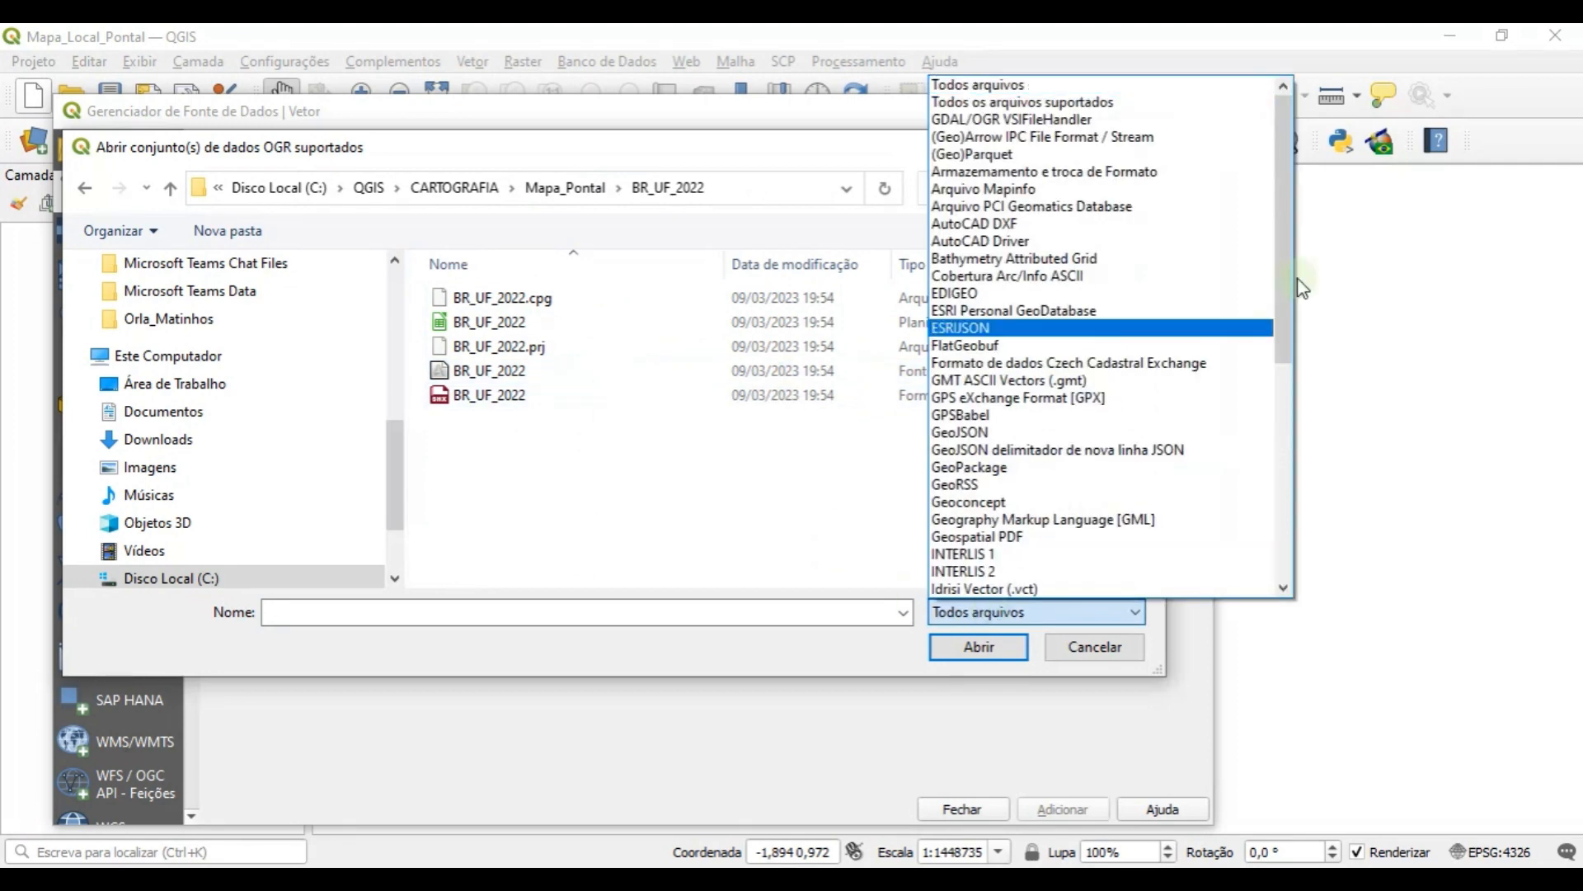
left_click_drag(1283, 254, 1279, 501)
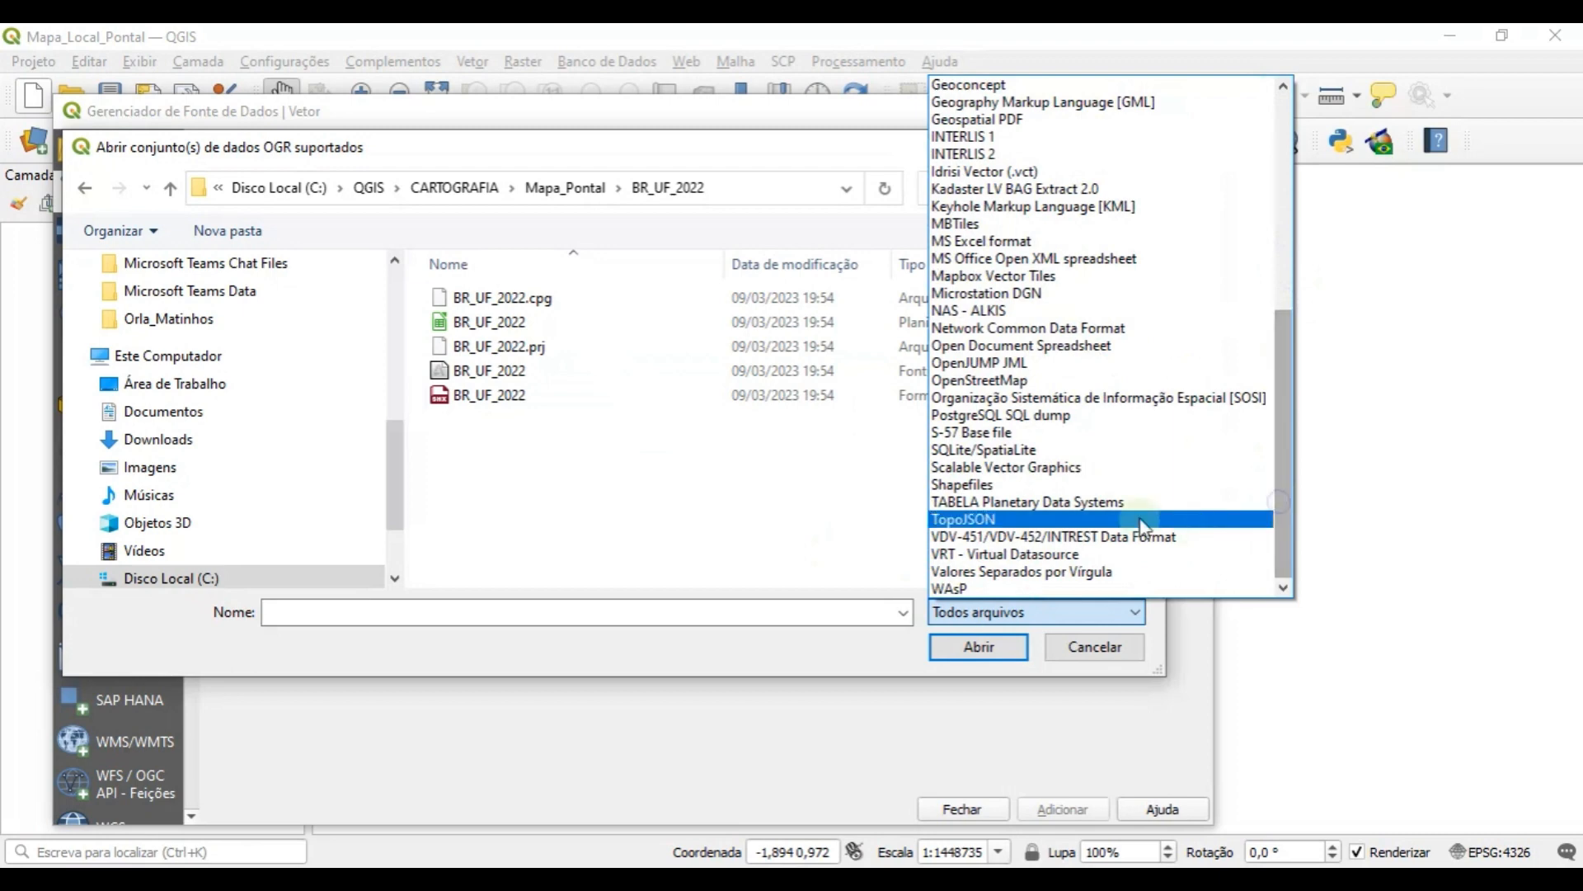
left_click(1035, 487)
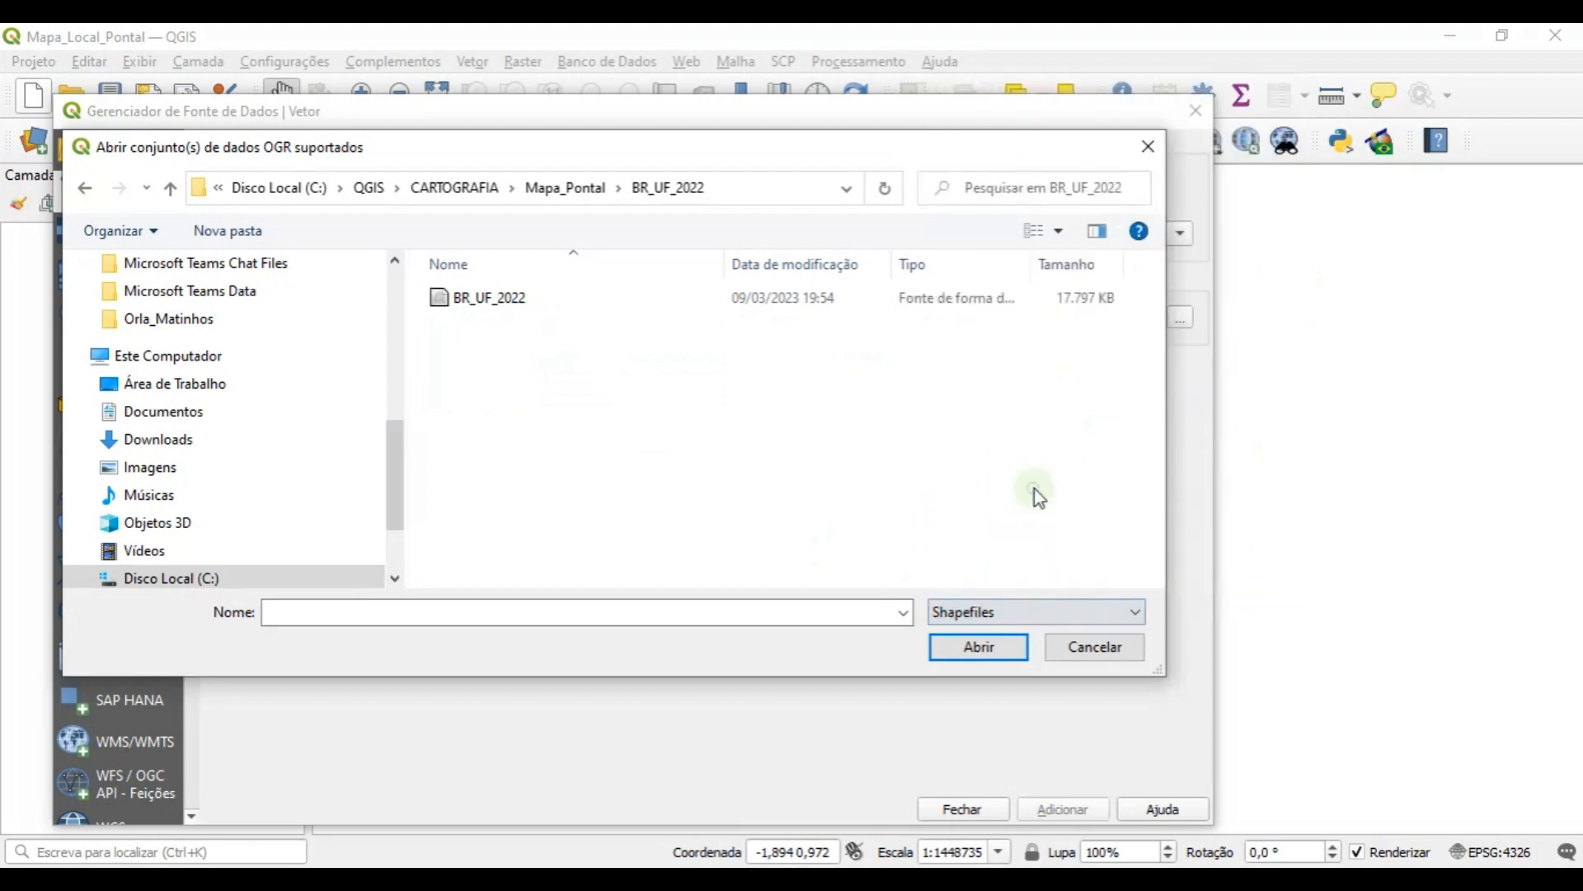
left_click(491, 302)
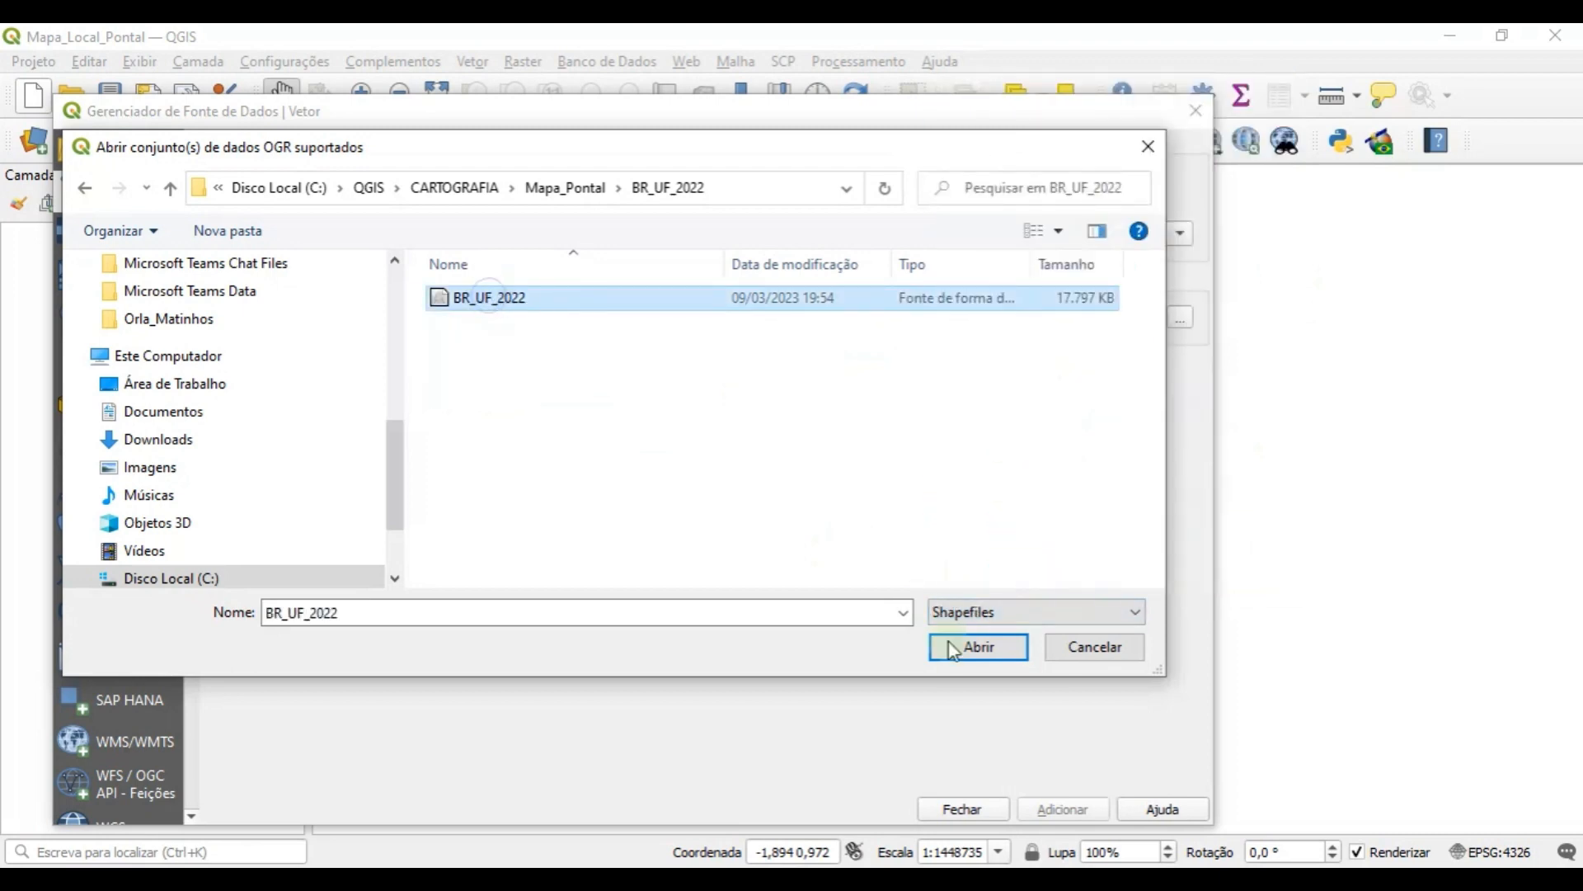
left_click(966, 652)
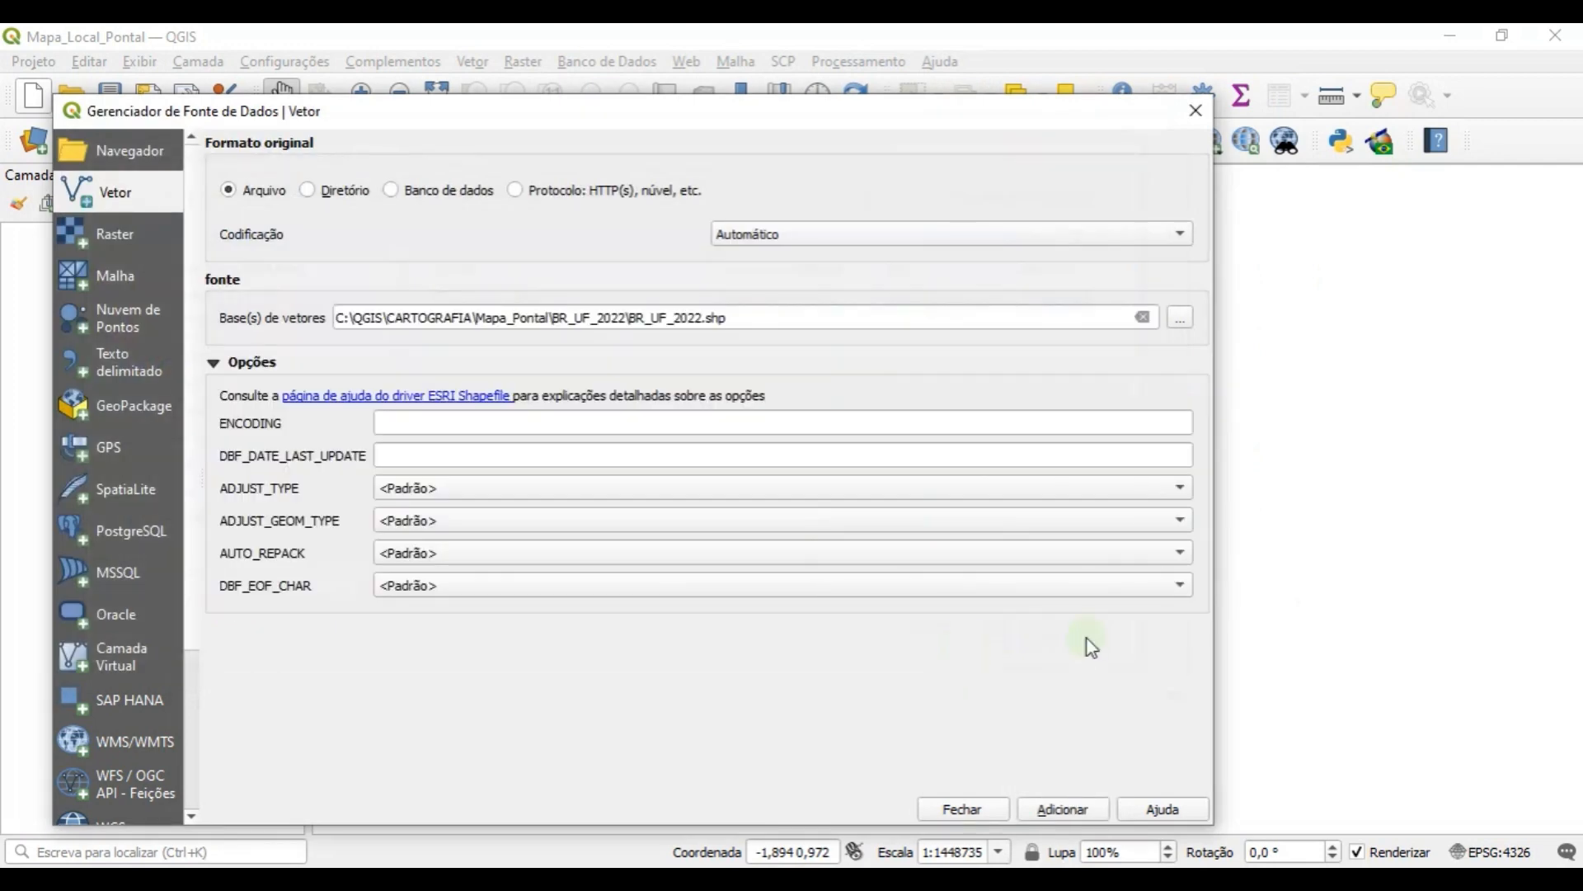
left_click(1085, 813)
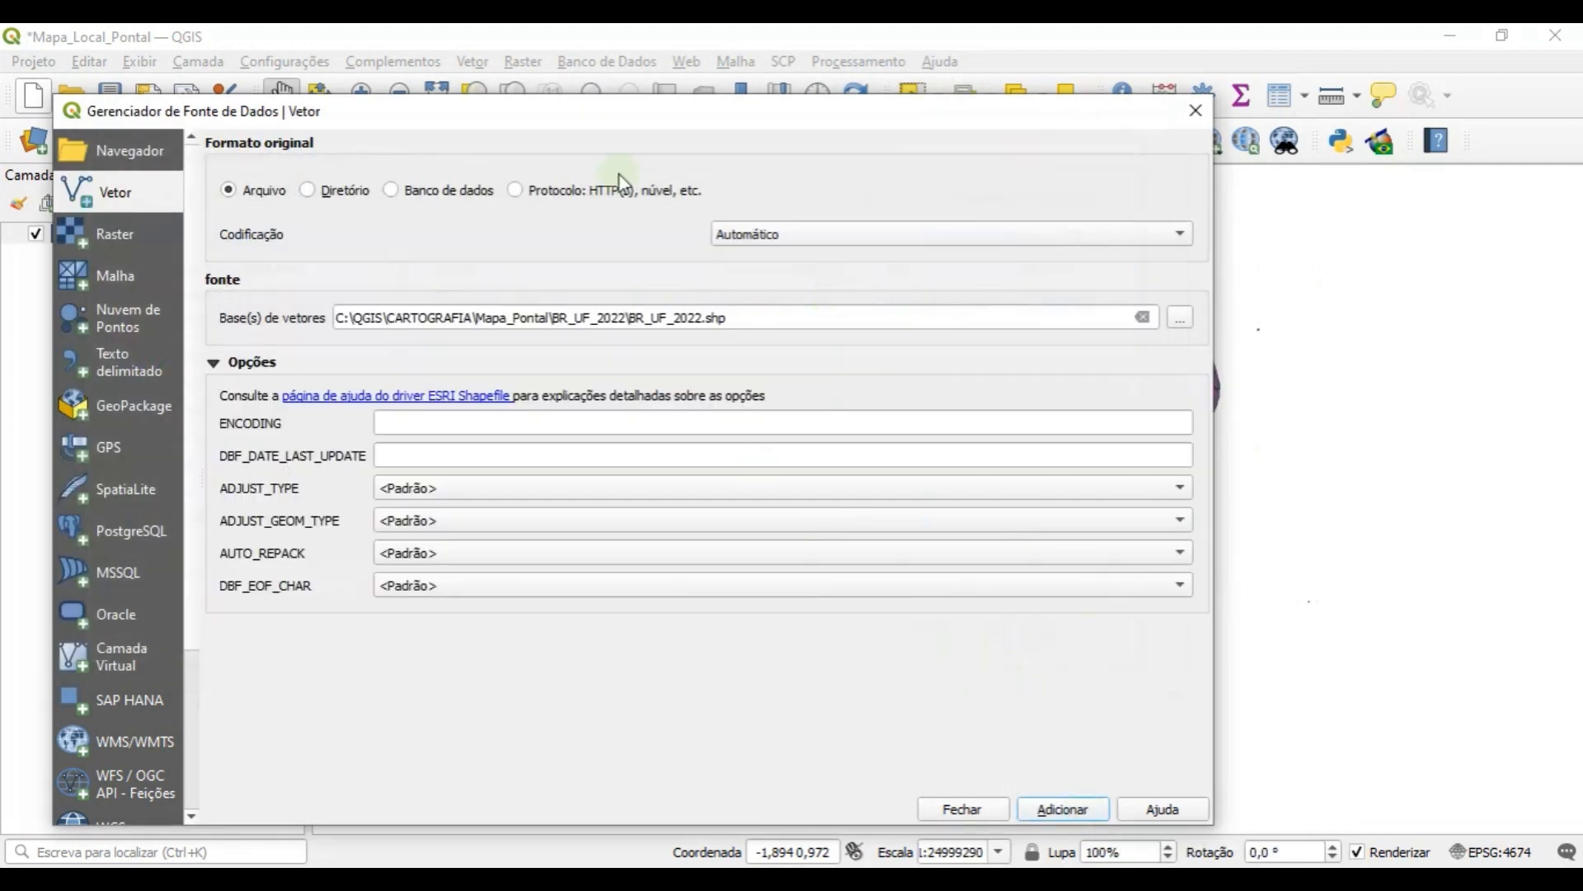
- Add the PR_Municipios_2022 shapefile from its folder inside Mapa_Pontal as another vector layer
left_click_drag(581, 119, 819, 72)
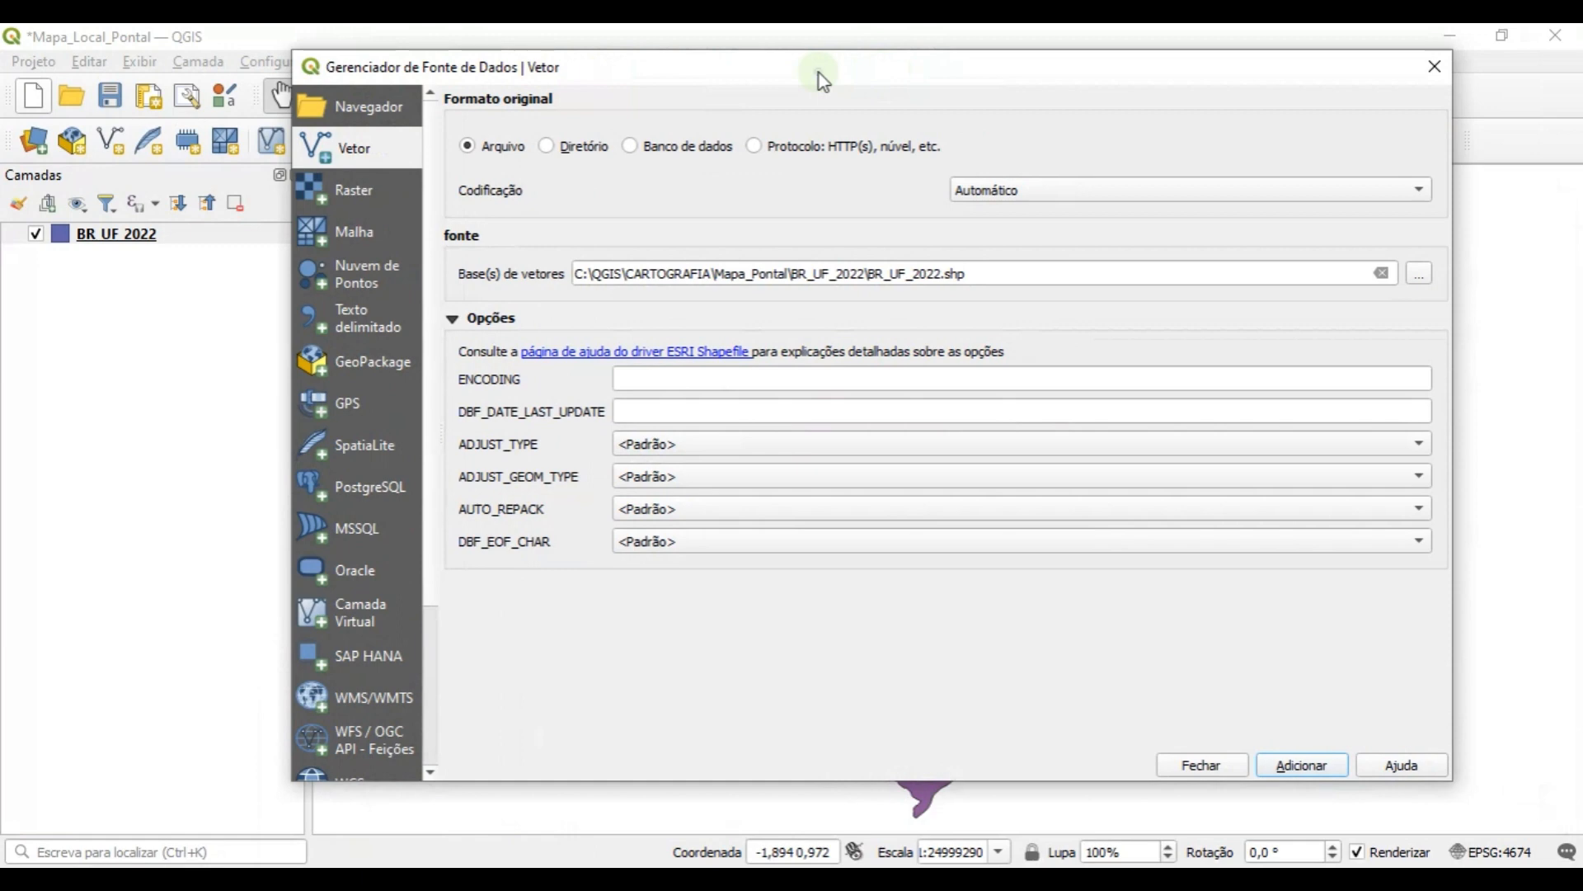
left_click(1421, 280)
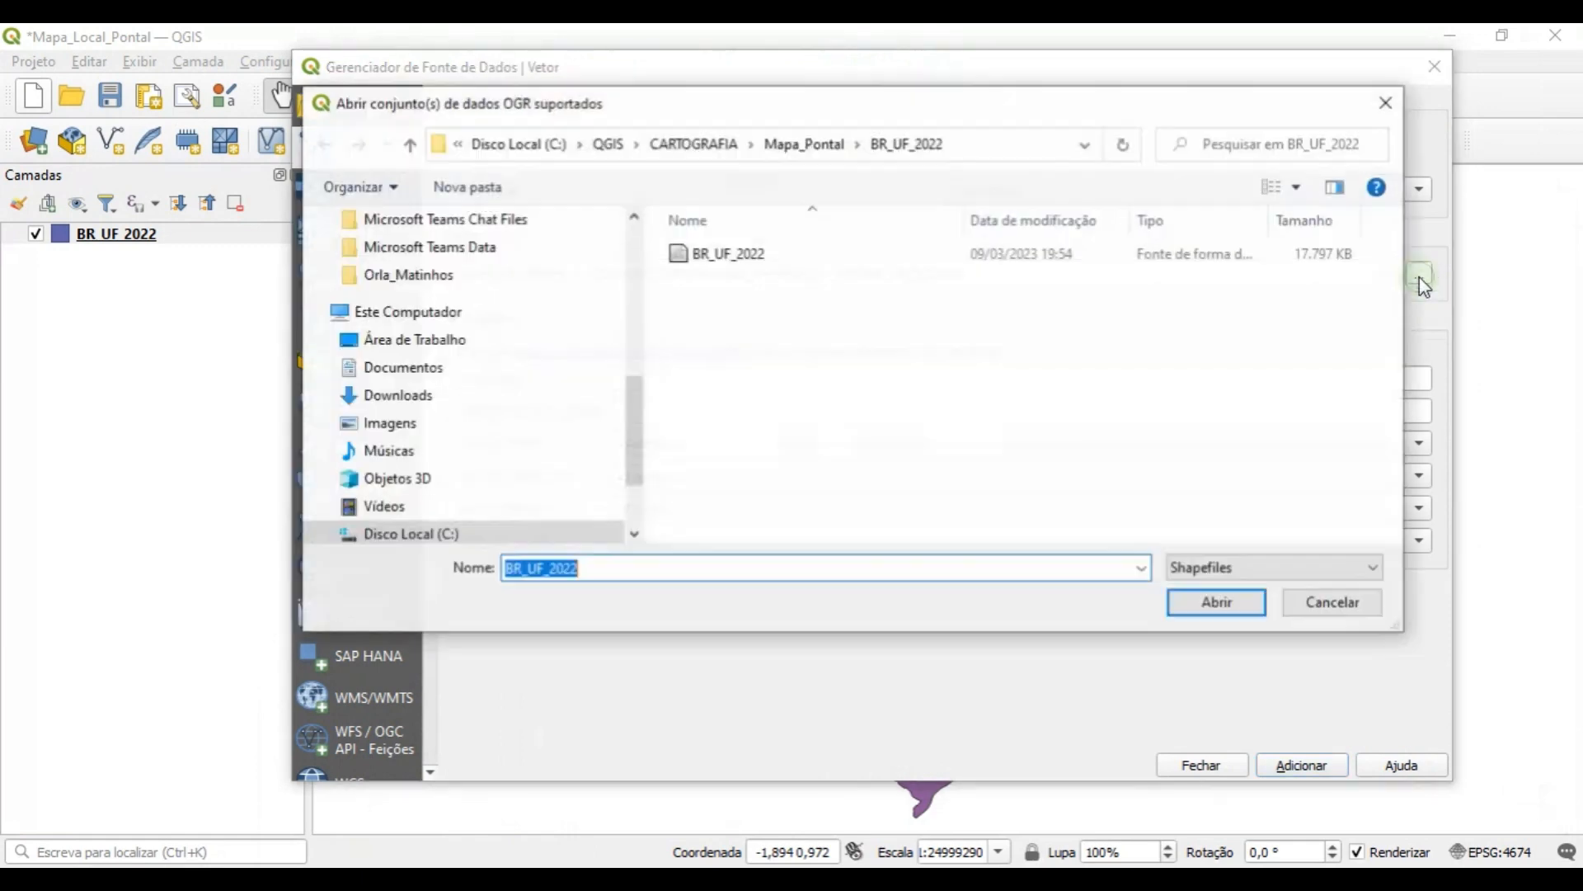
left_click(780, 145)
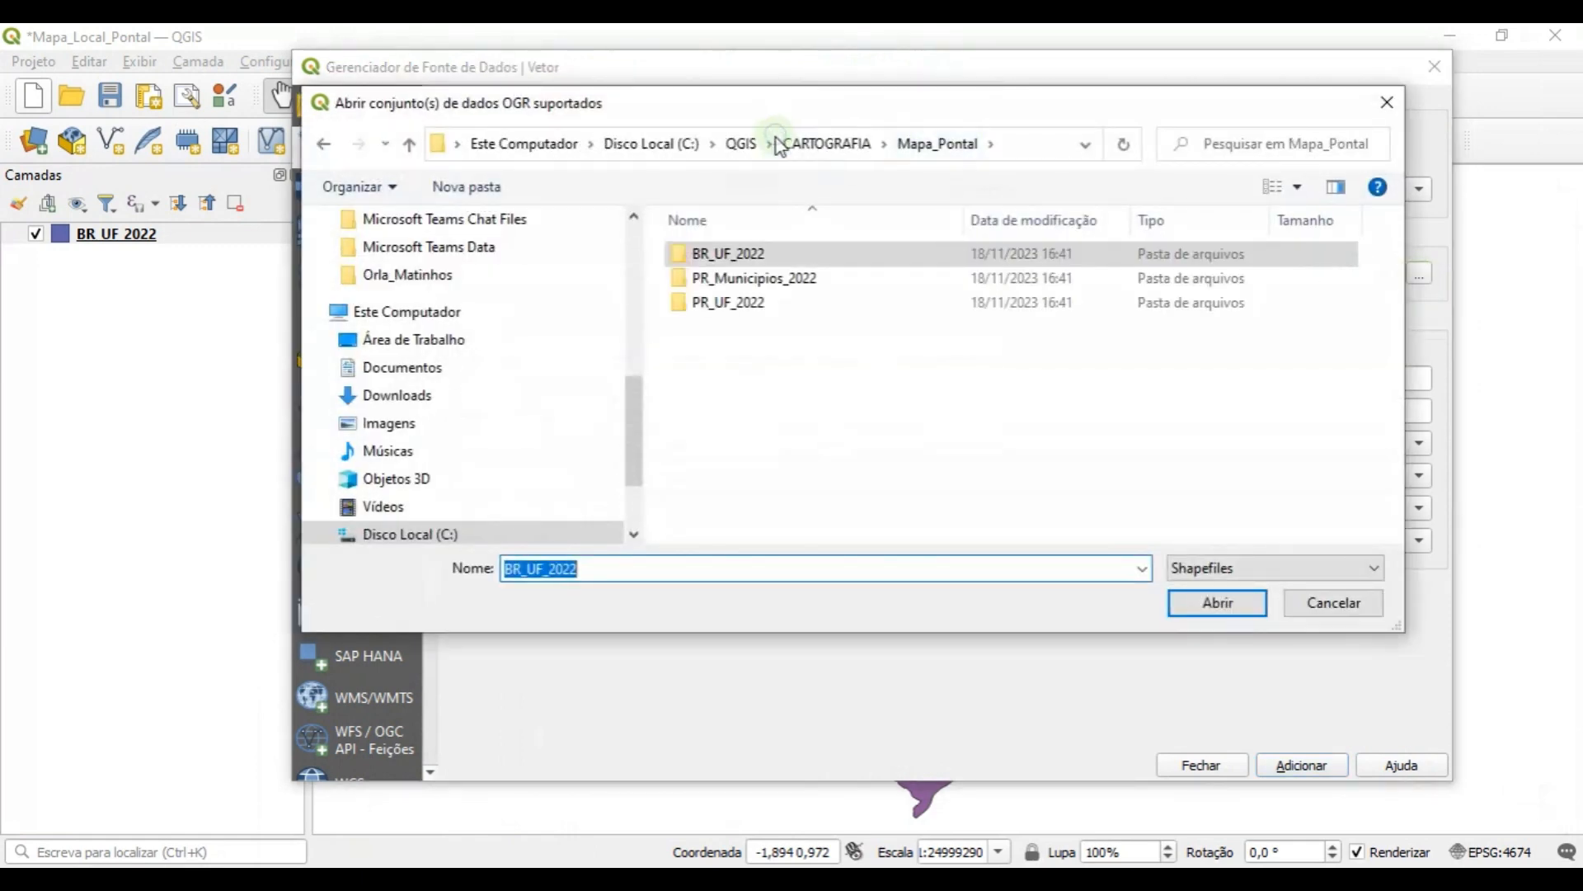
double_click(755, 279)
left_click(760, 255)
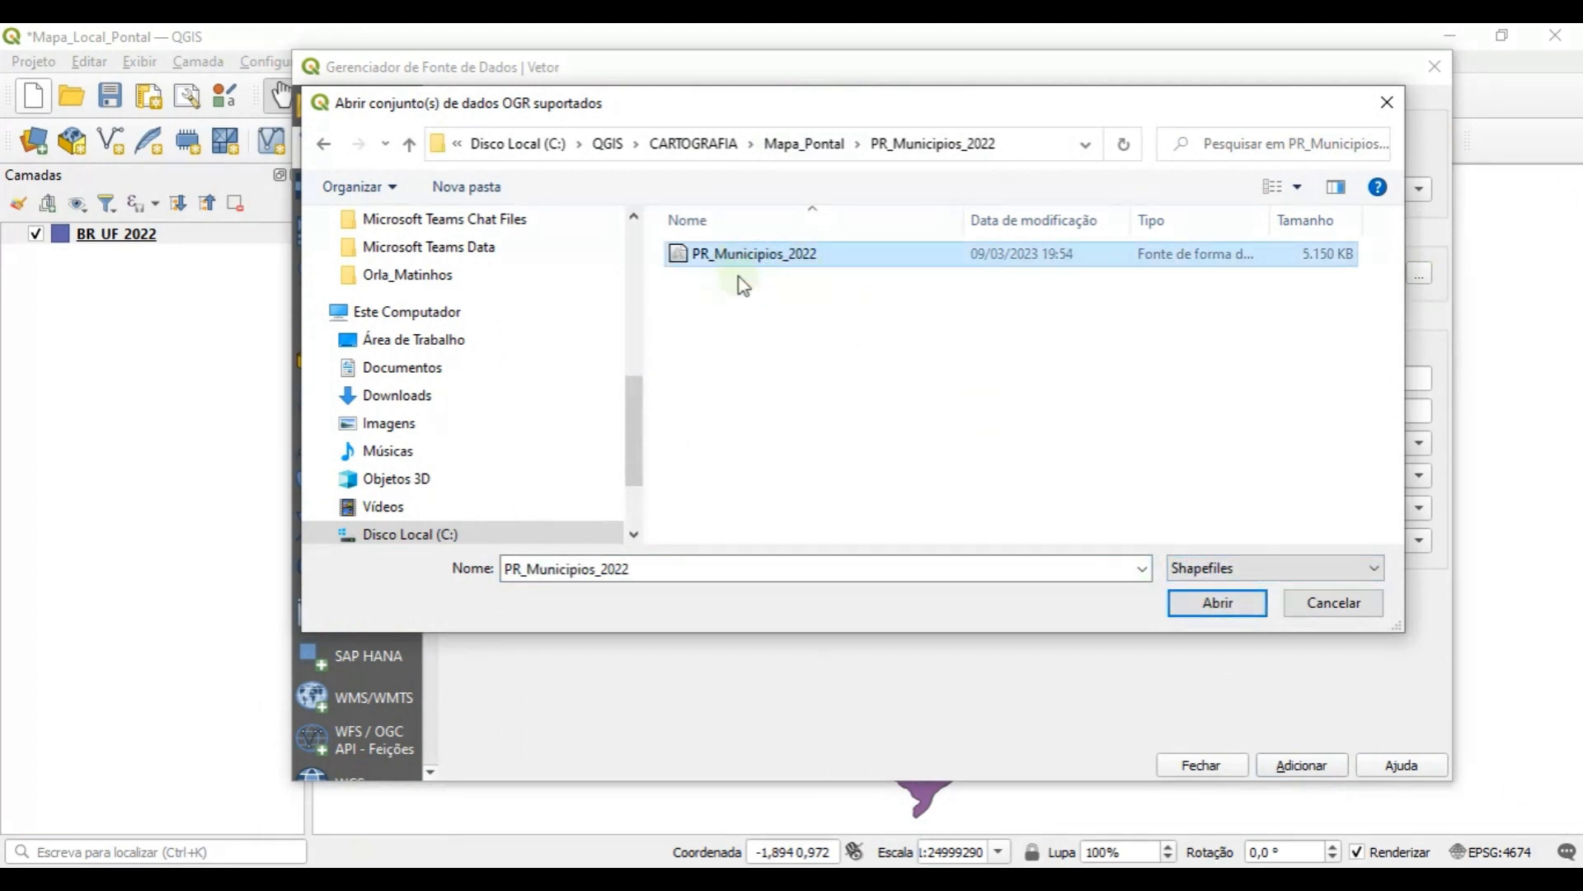
left_click(1220, 610)
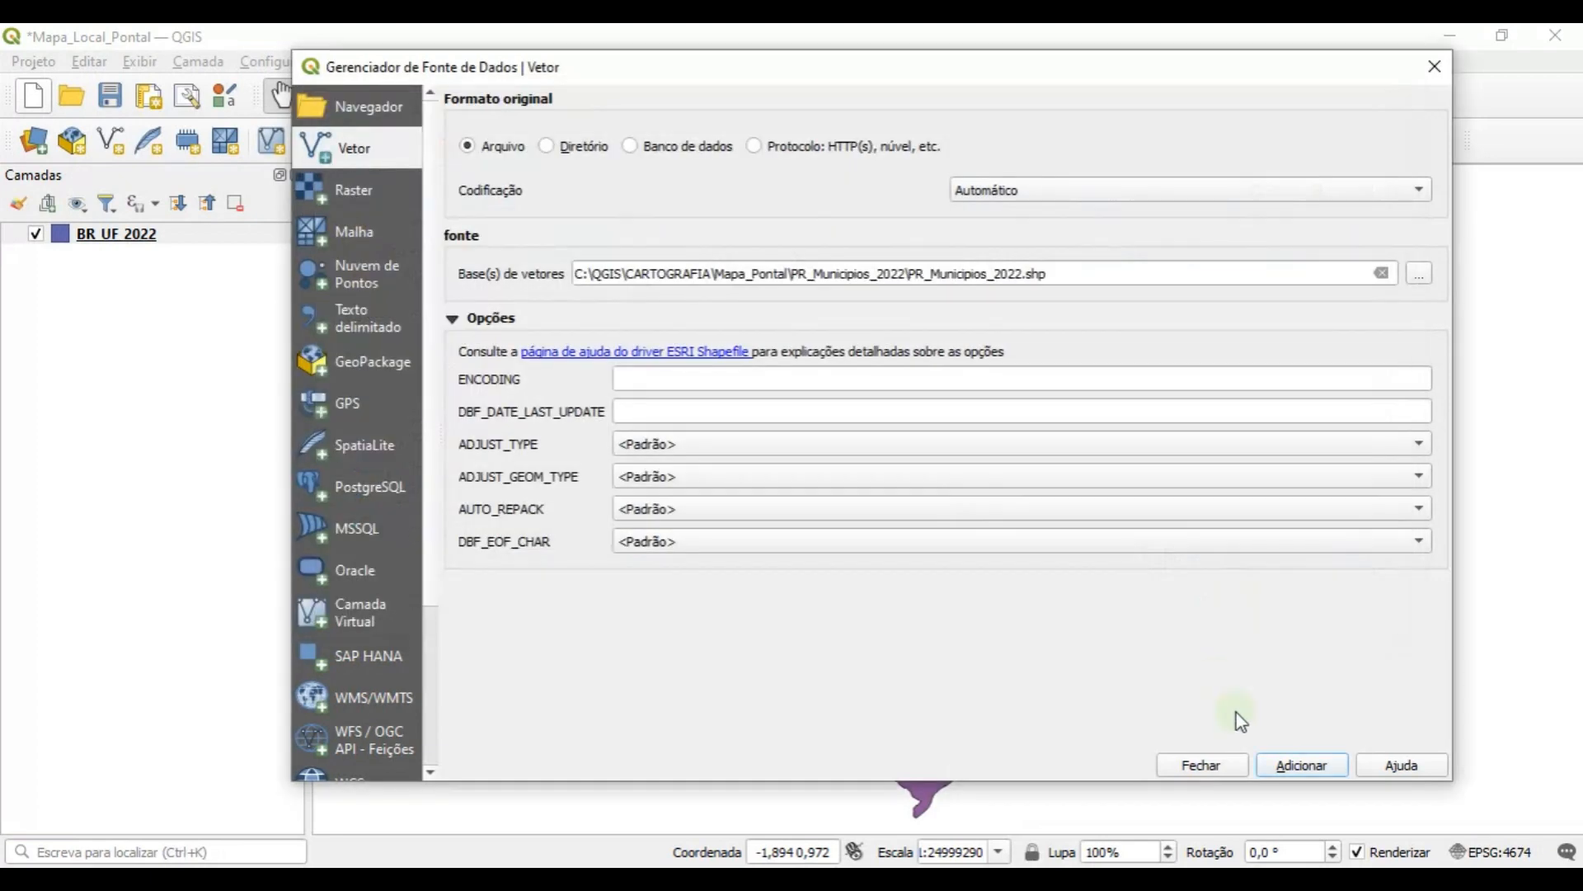
left_click(1303, 767)
- Add the PR_UF_2022 shapefile from its folder inside Mapa_Pontal as a vector layer and finish adding data sources
left_click_drag(1016, 86, 952, 111)
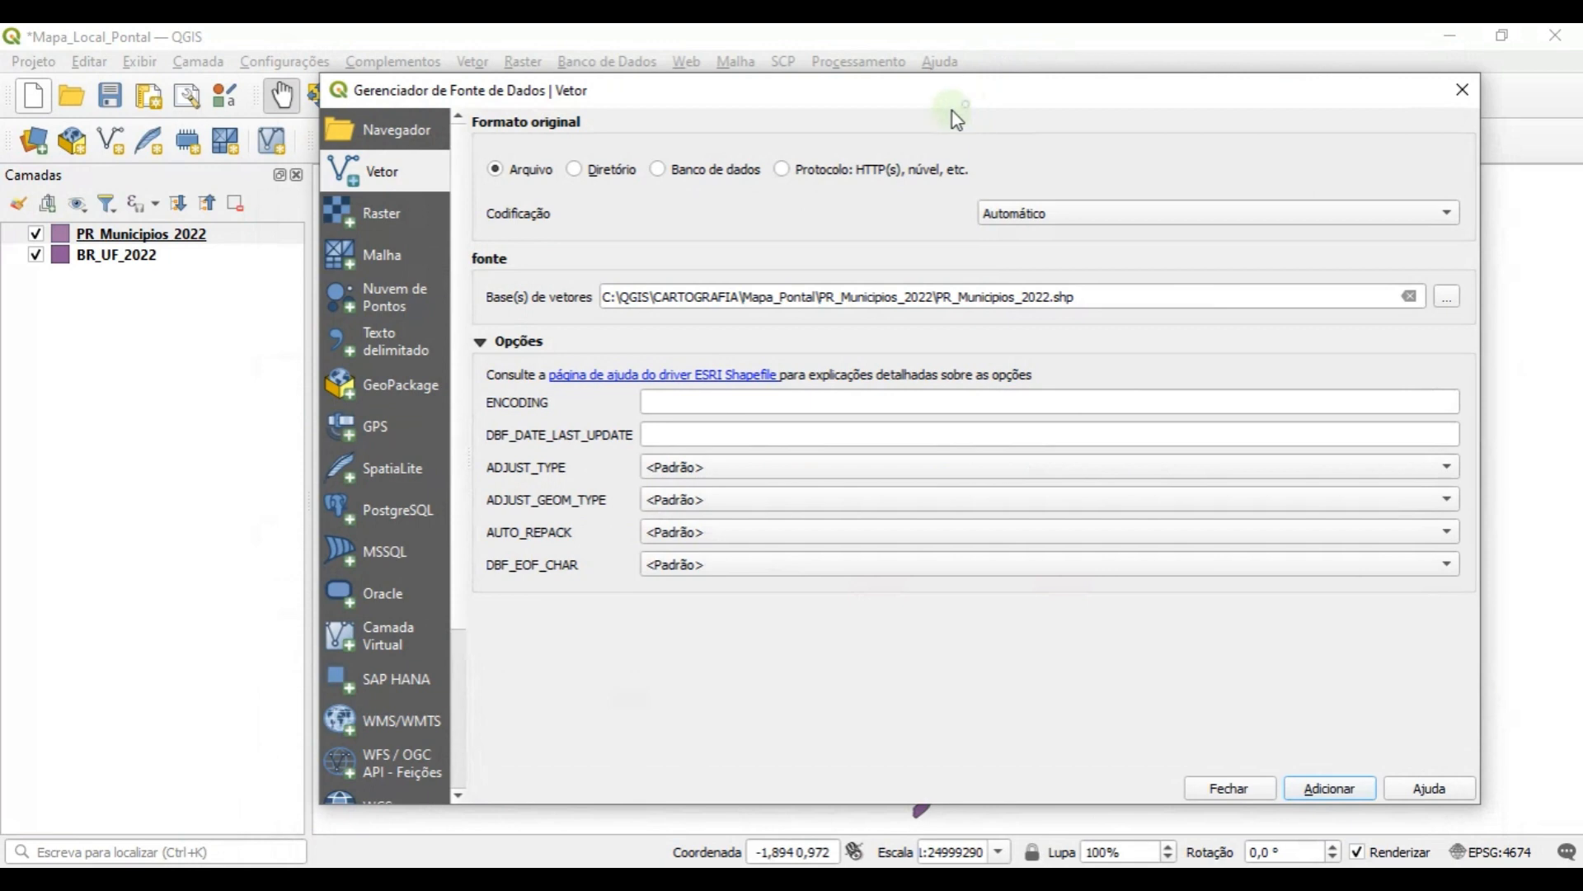
left_click(1447, 302)
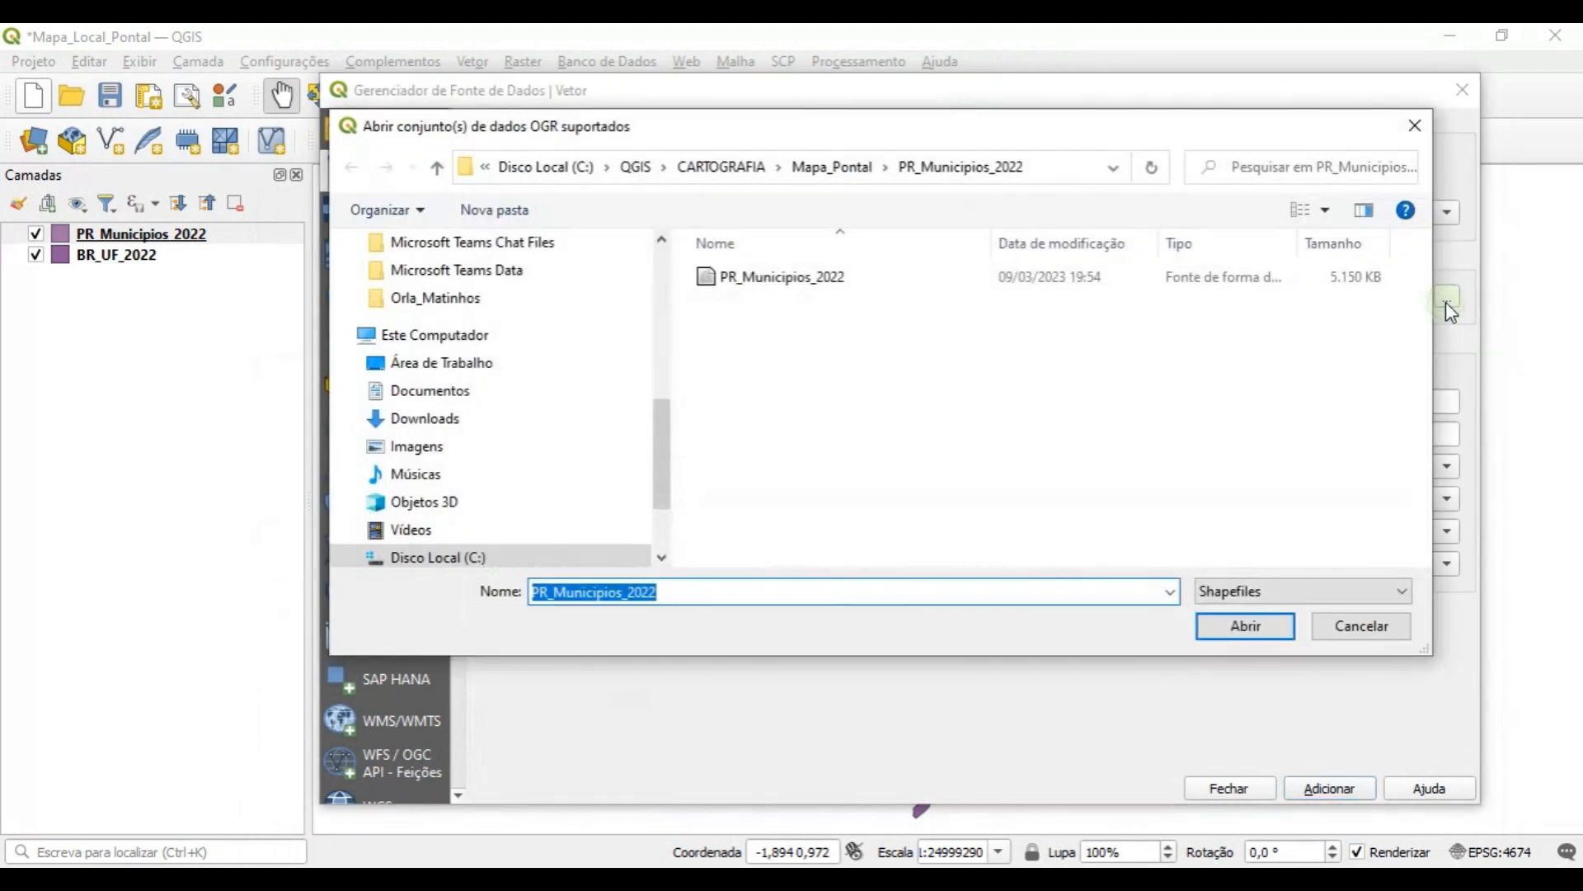
left_click(798, 167)
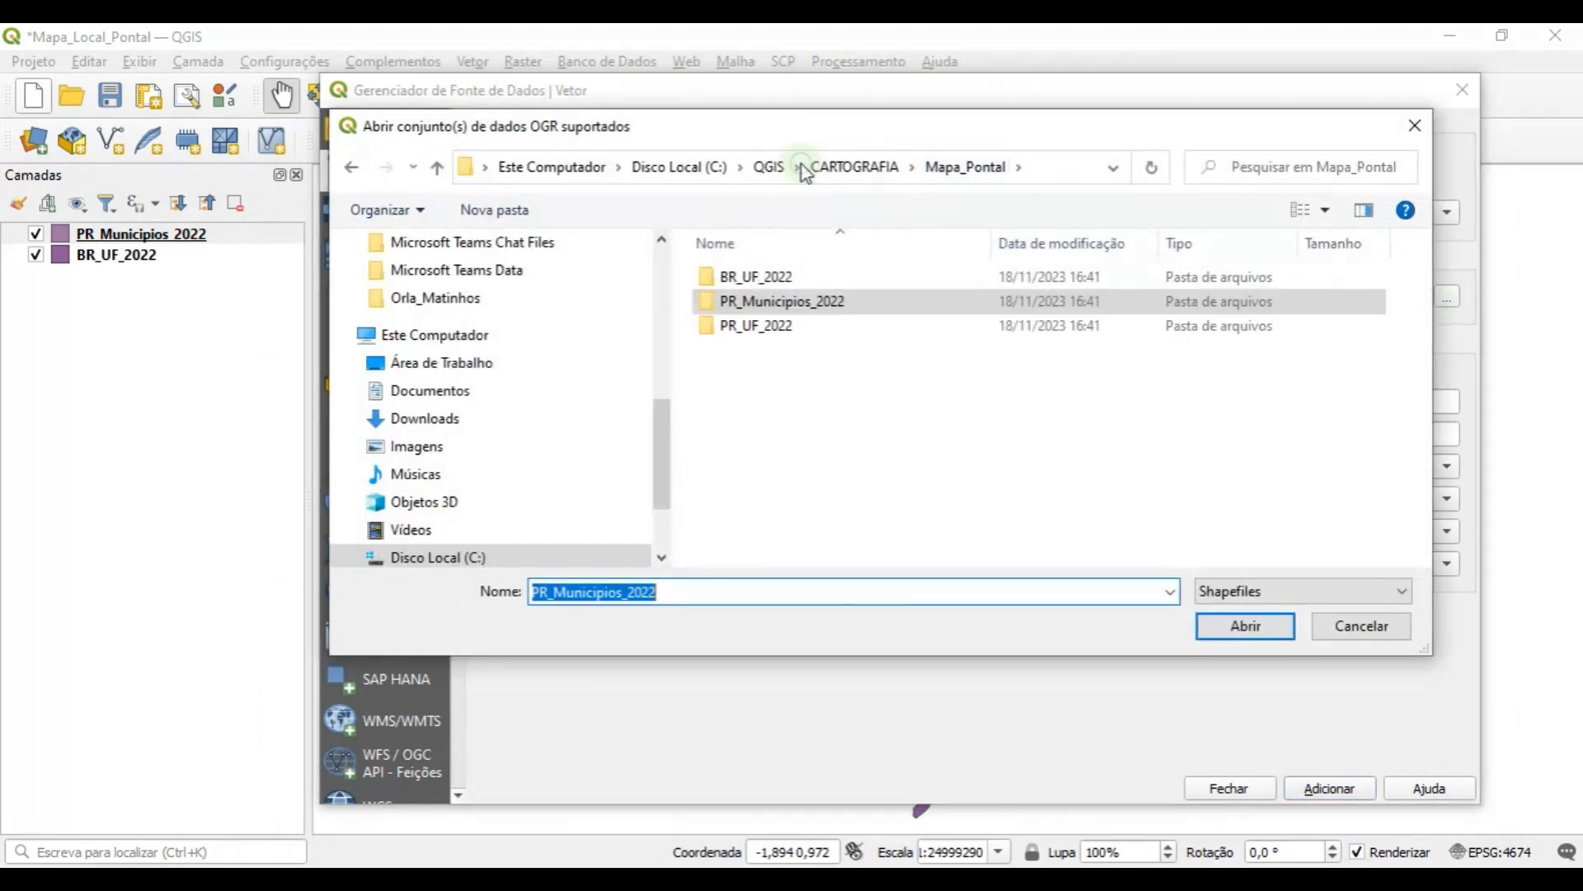
double_click(779, 329)
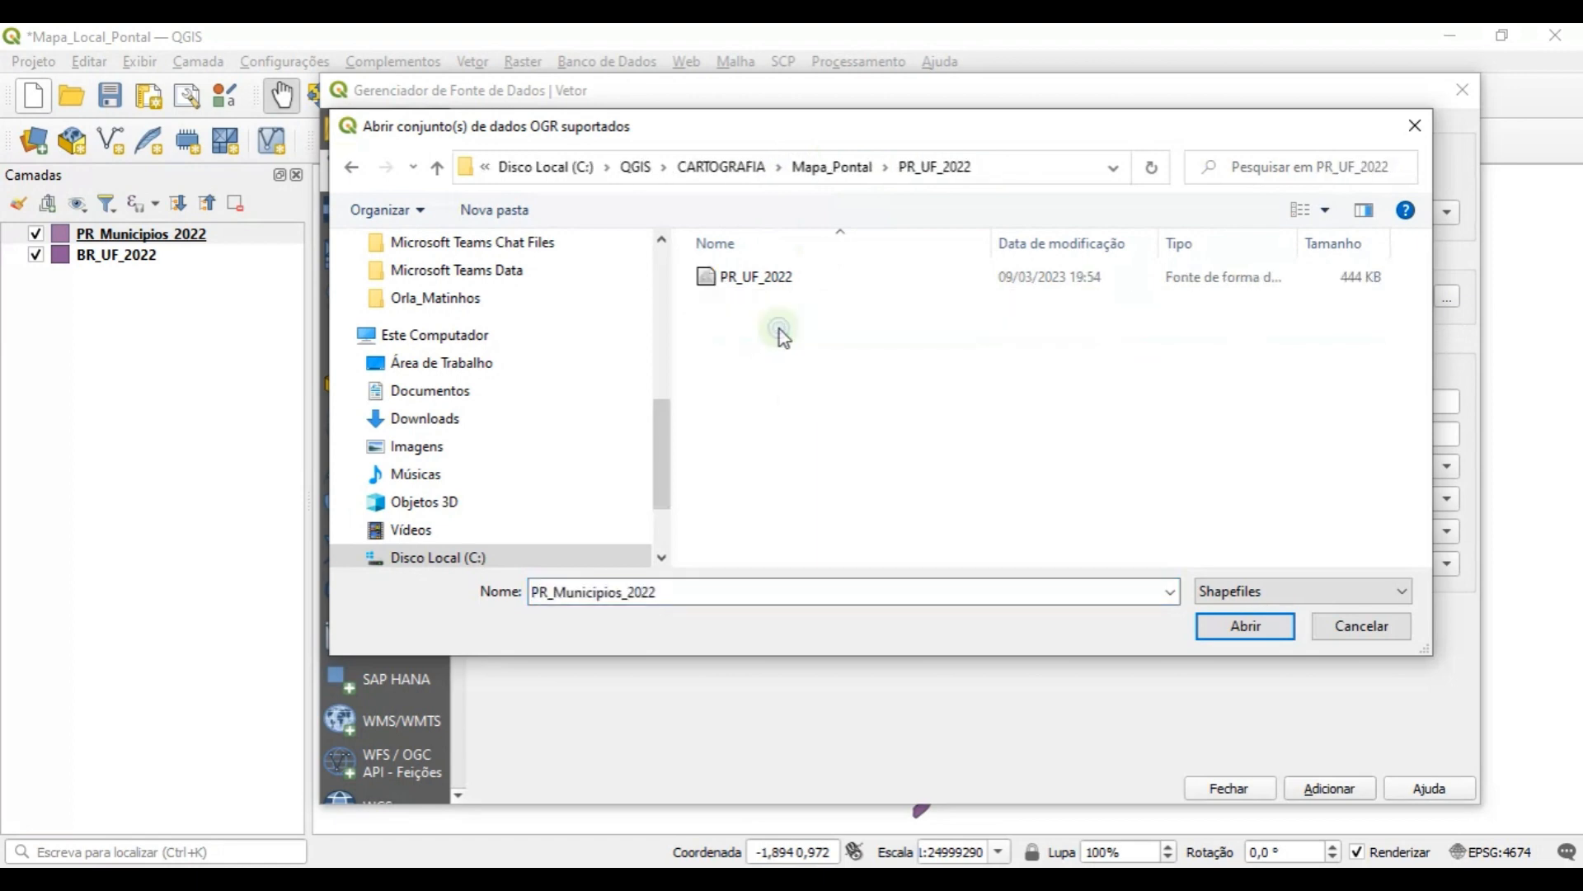
left_click(767, 276)
left_click(1254, 629)
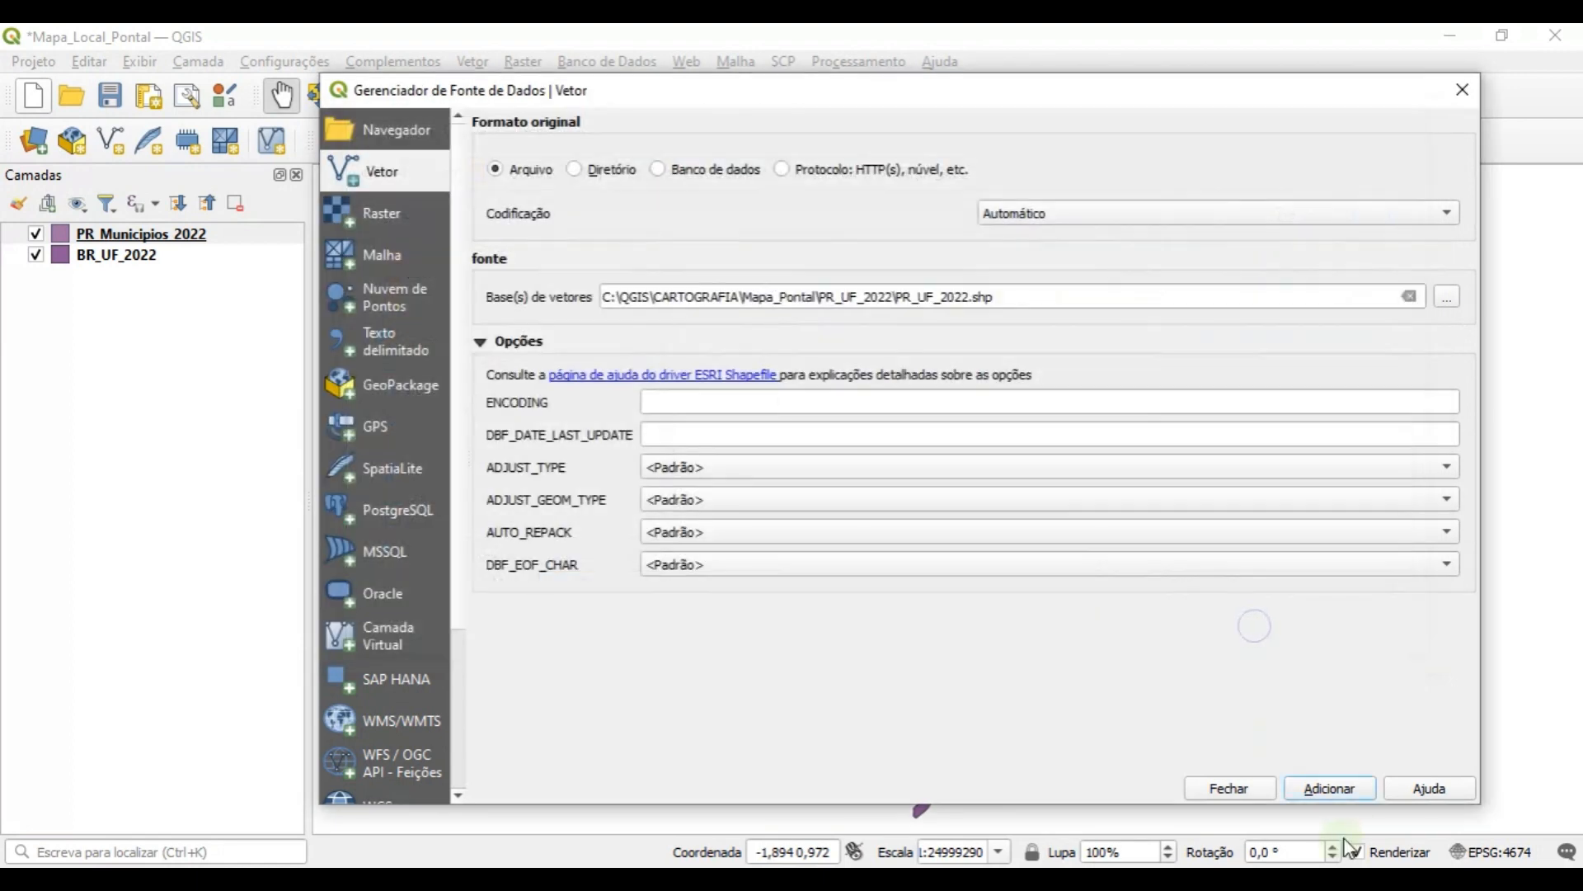
left_click(1352, 790)
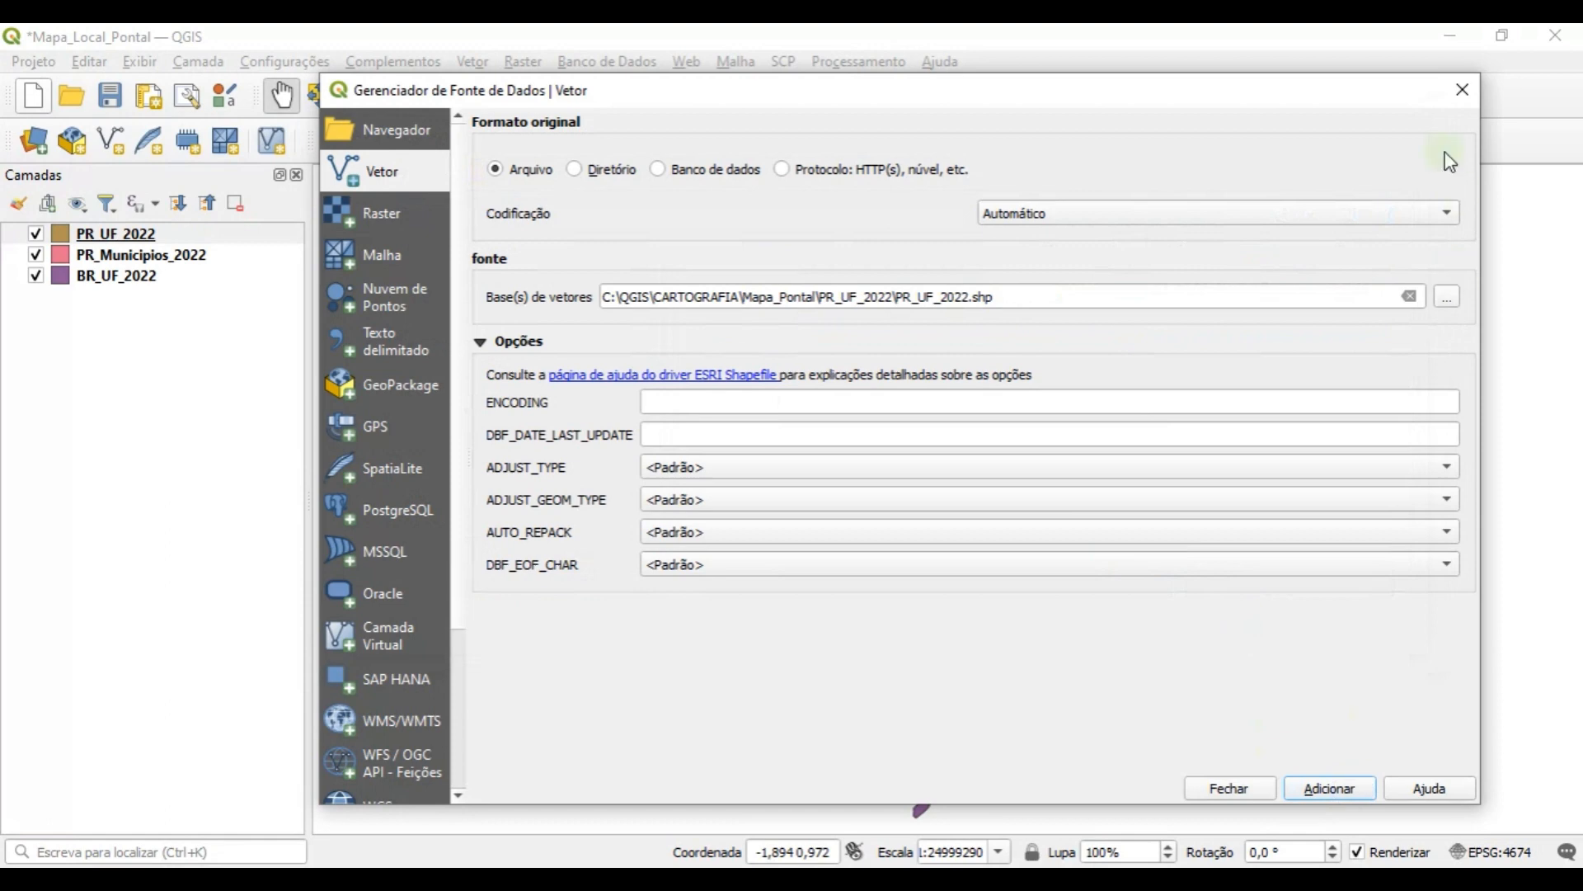
left_click(1463, 89)
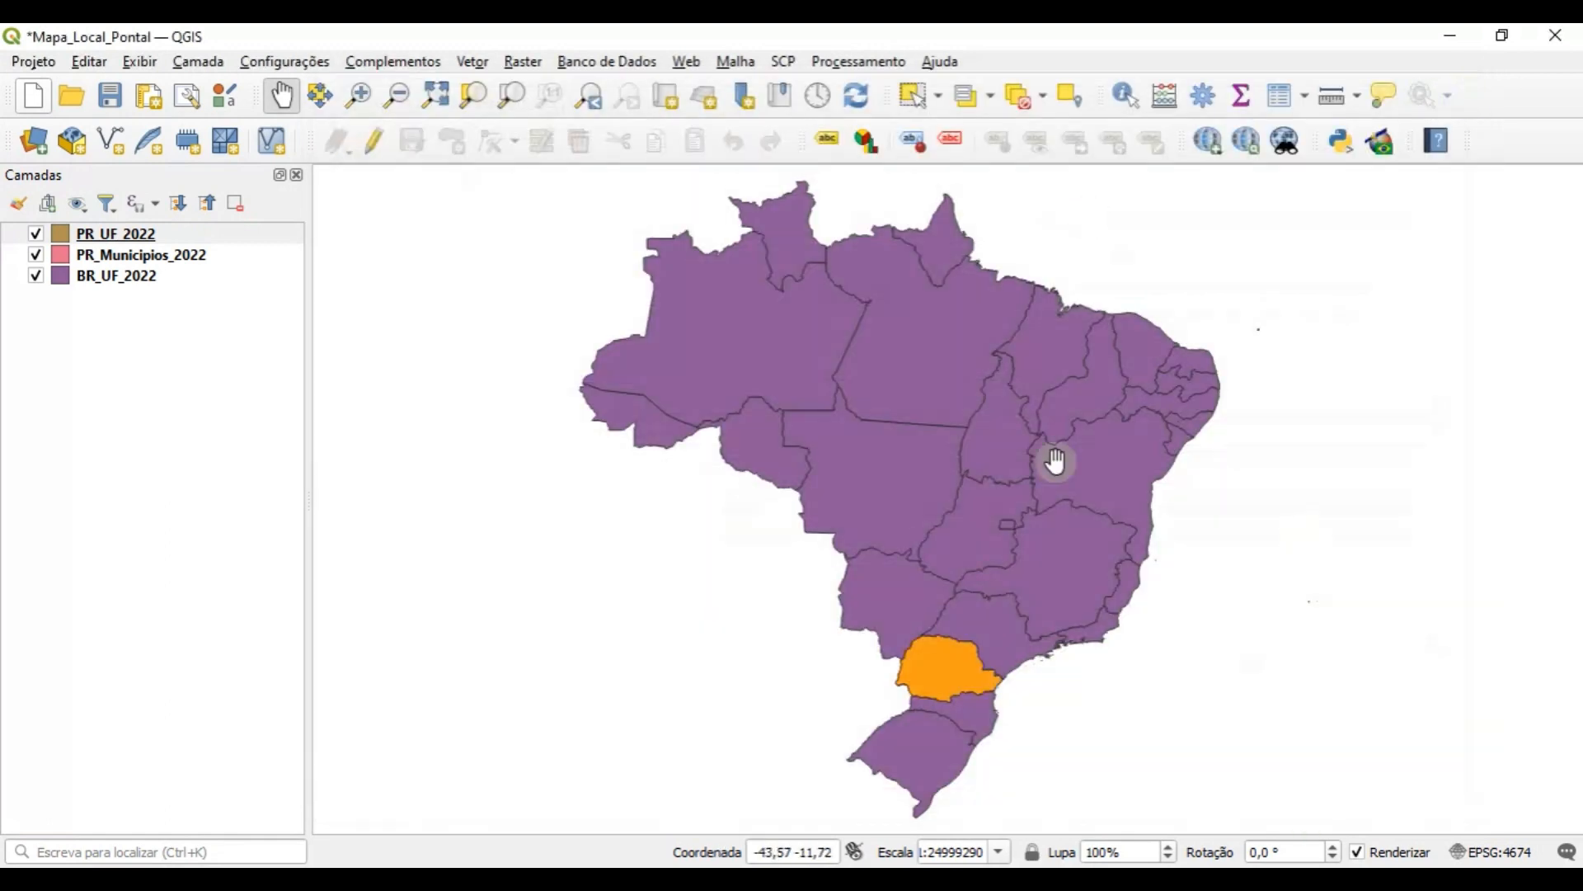
- Check what PR_UF_2022 covers by toggling its visibility, and place that layer below PR_Municipios_2022
left_click_drag(1241, 676, 1187, 625)
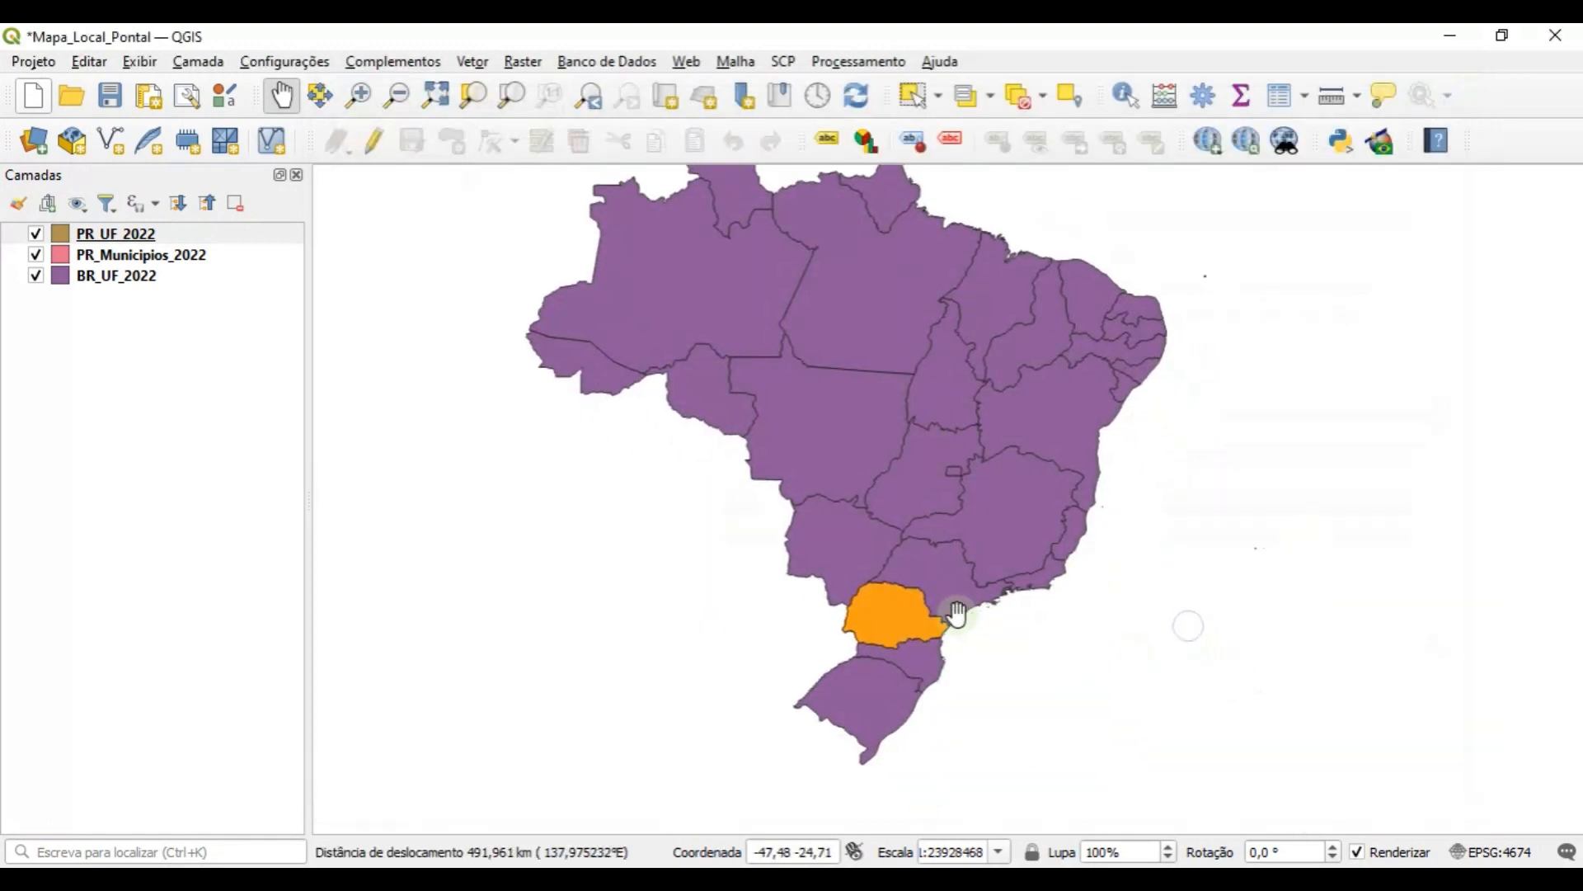
scroll(890, 636, "up", 2)
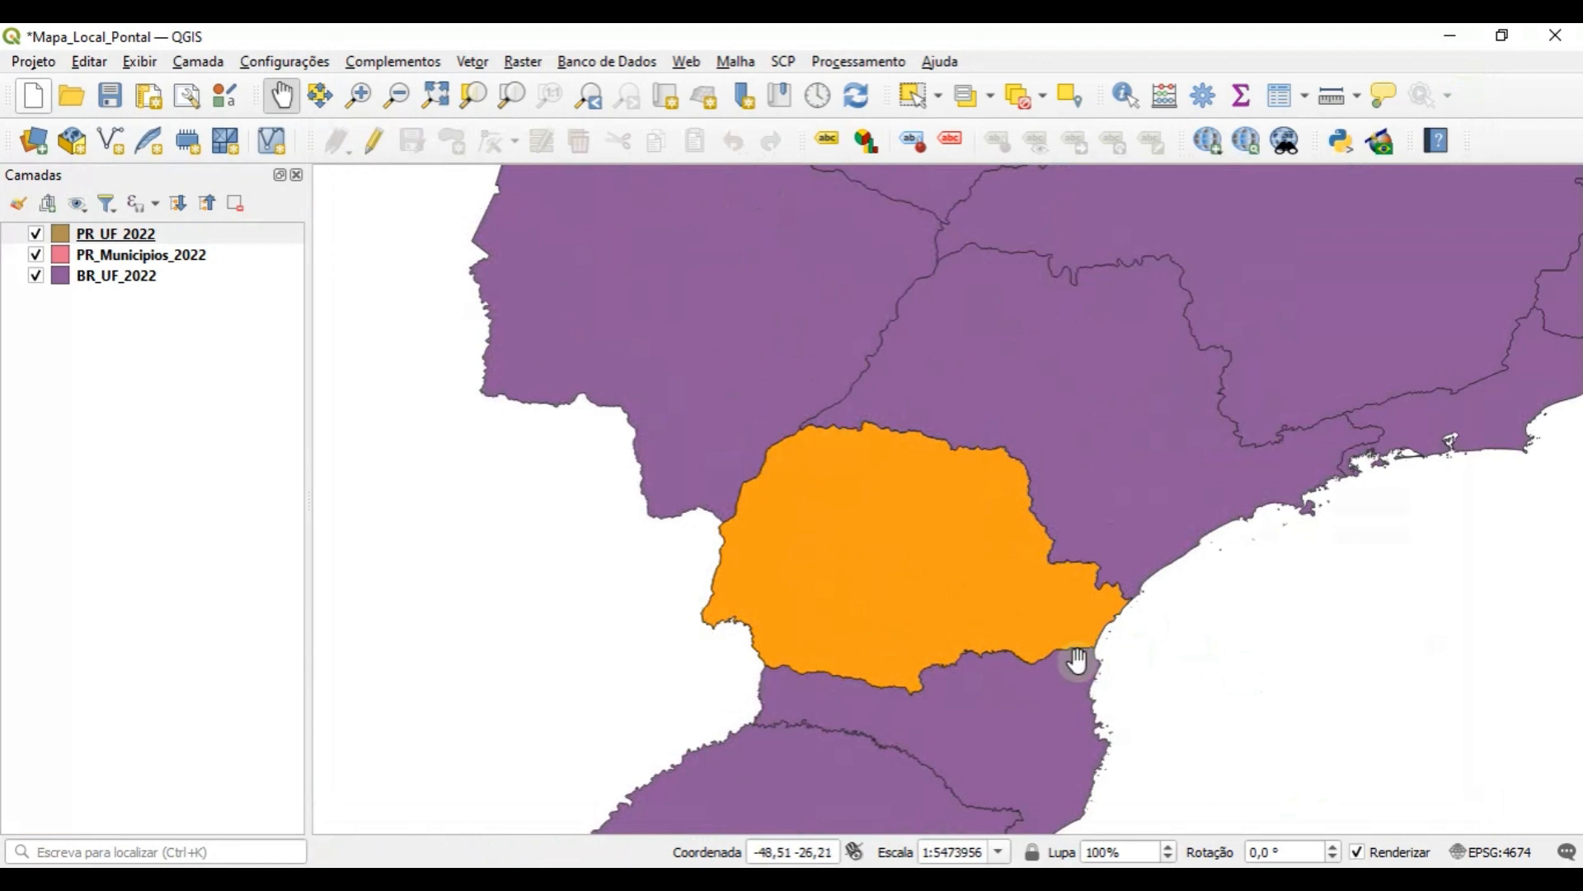
left_click(36, 234)
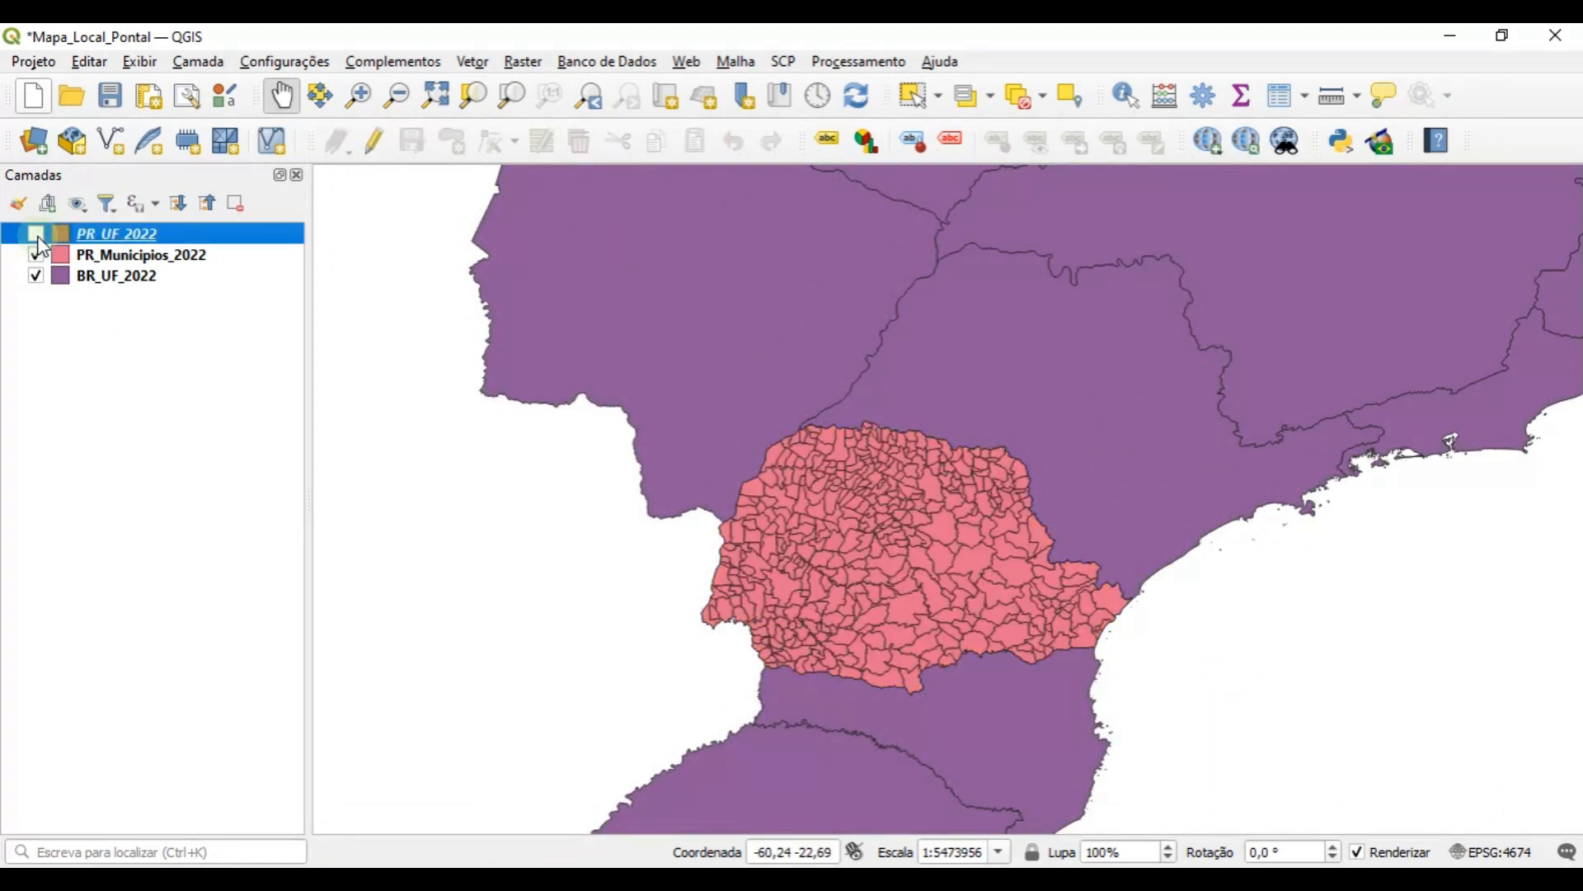
left_click(36, 234)
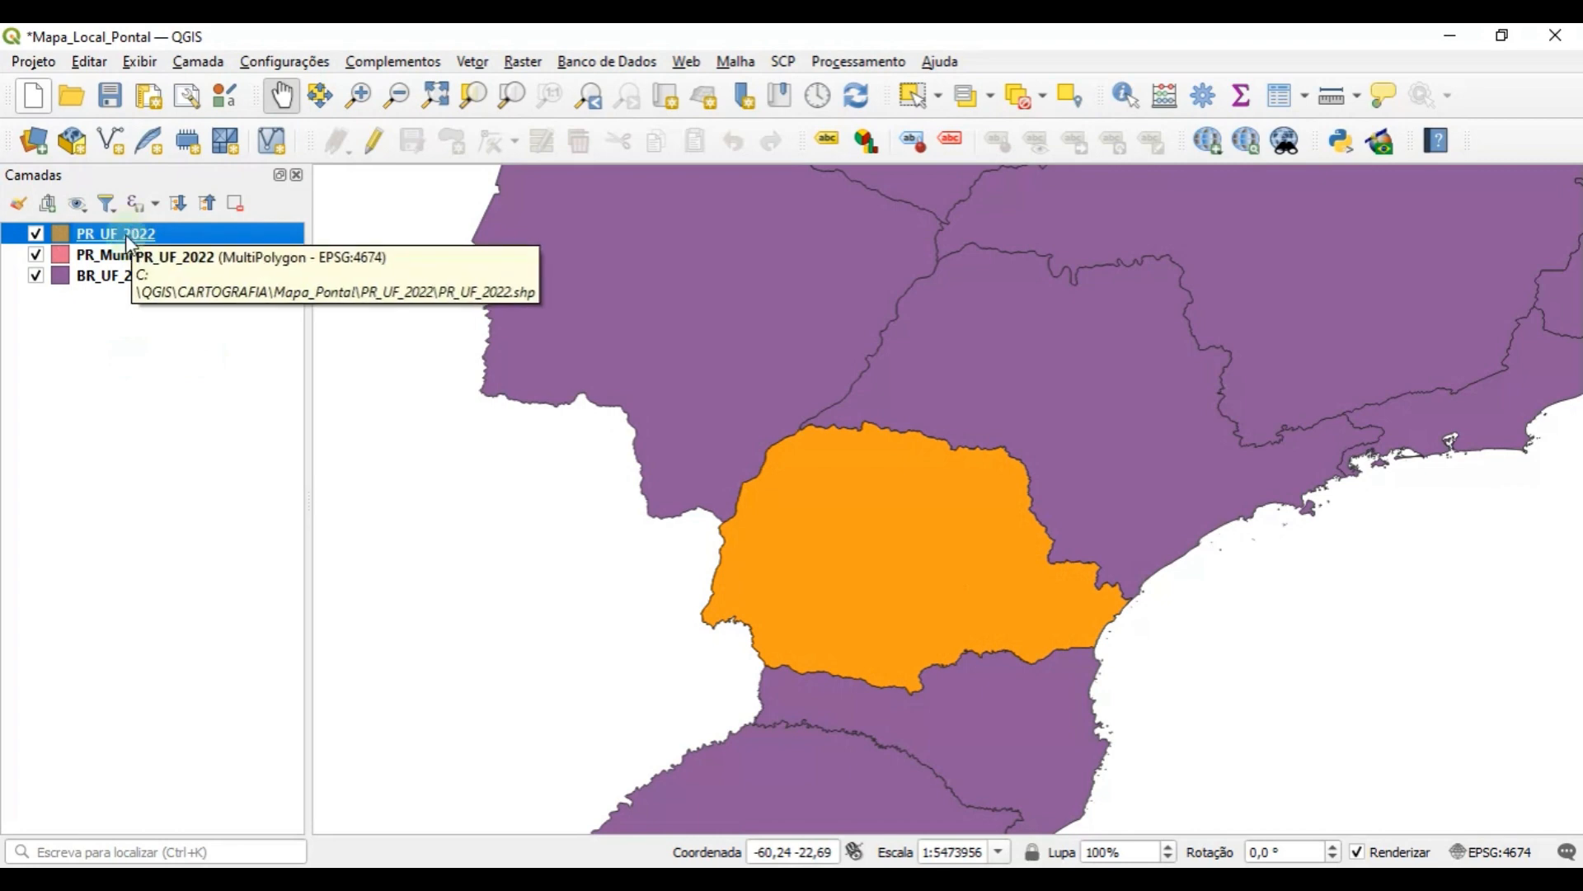
left_click_drag(126, 230, 49, 265)
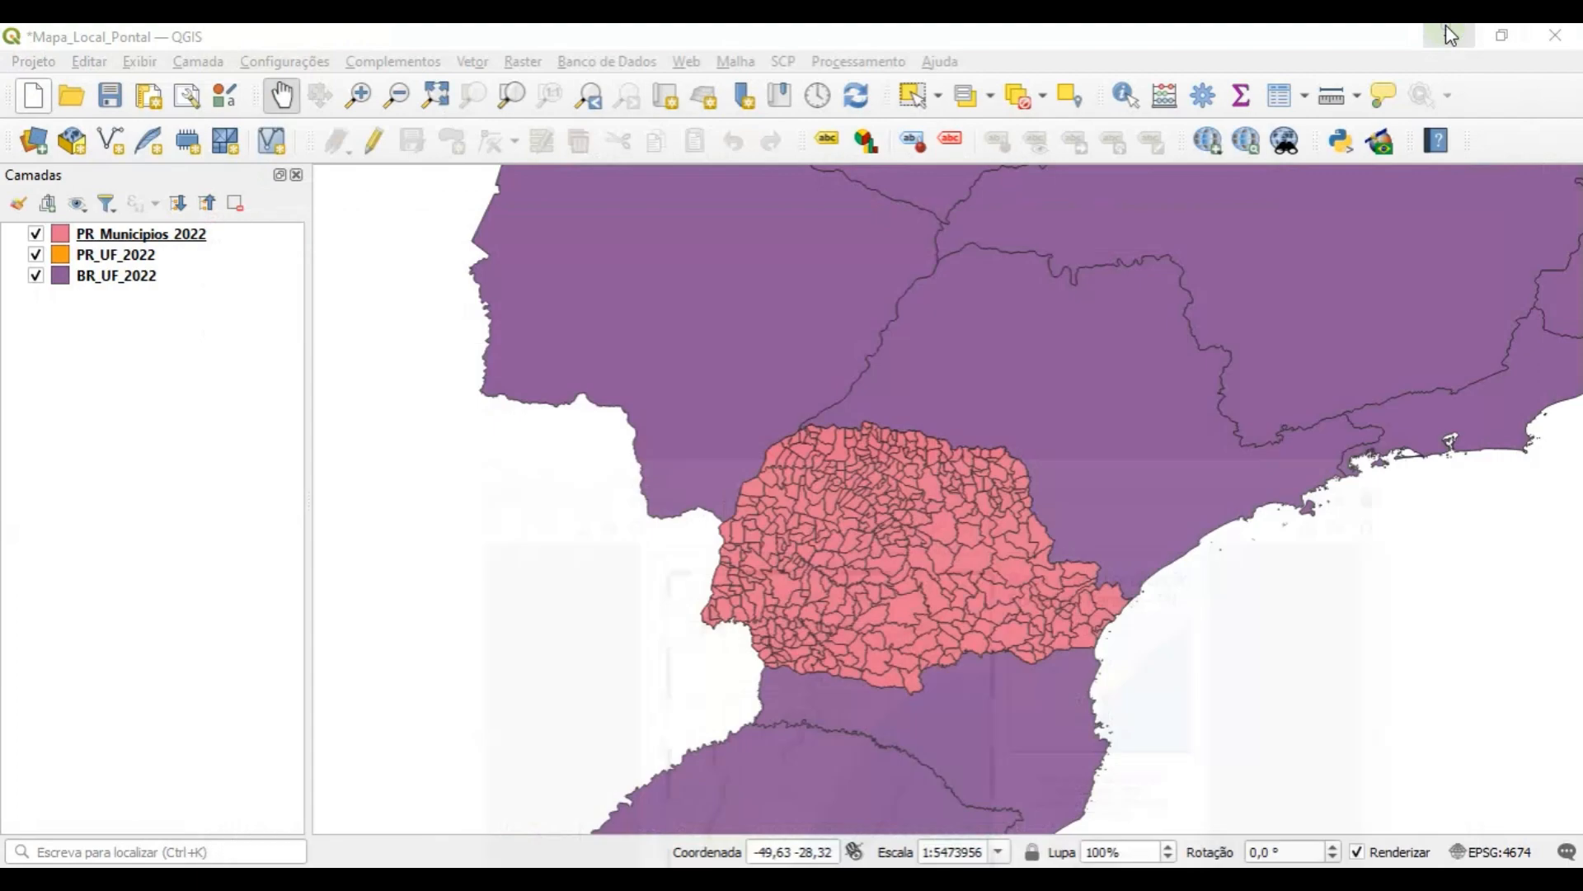
- Compare the coastal municipalities of Paraná with the finished location map in Mapa_Local_Pontal_2.pdf, and return to QGIS
left_click(1450, 36)
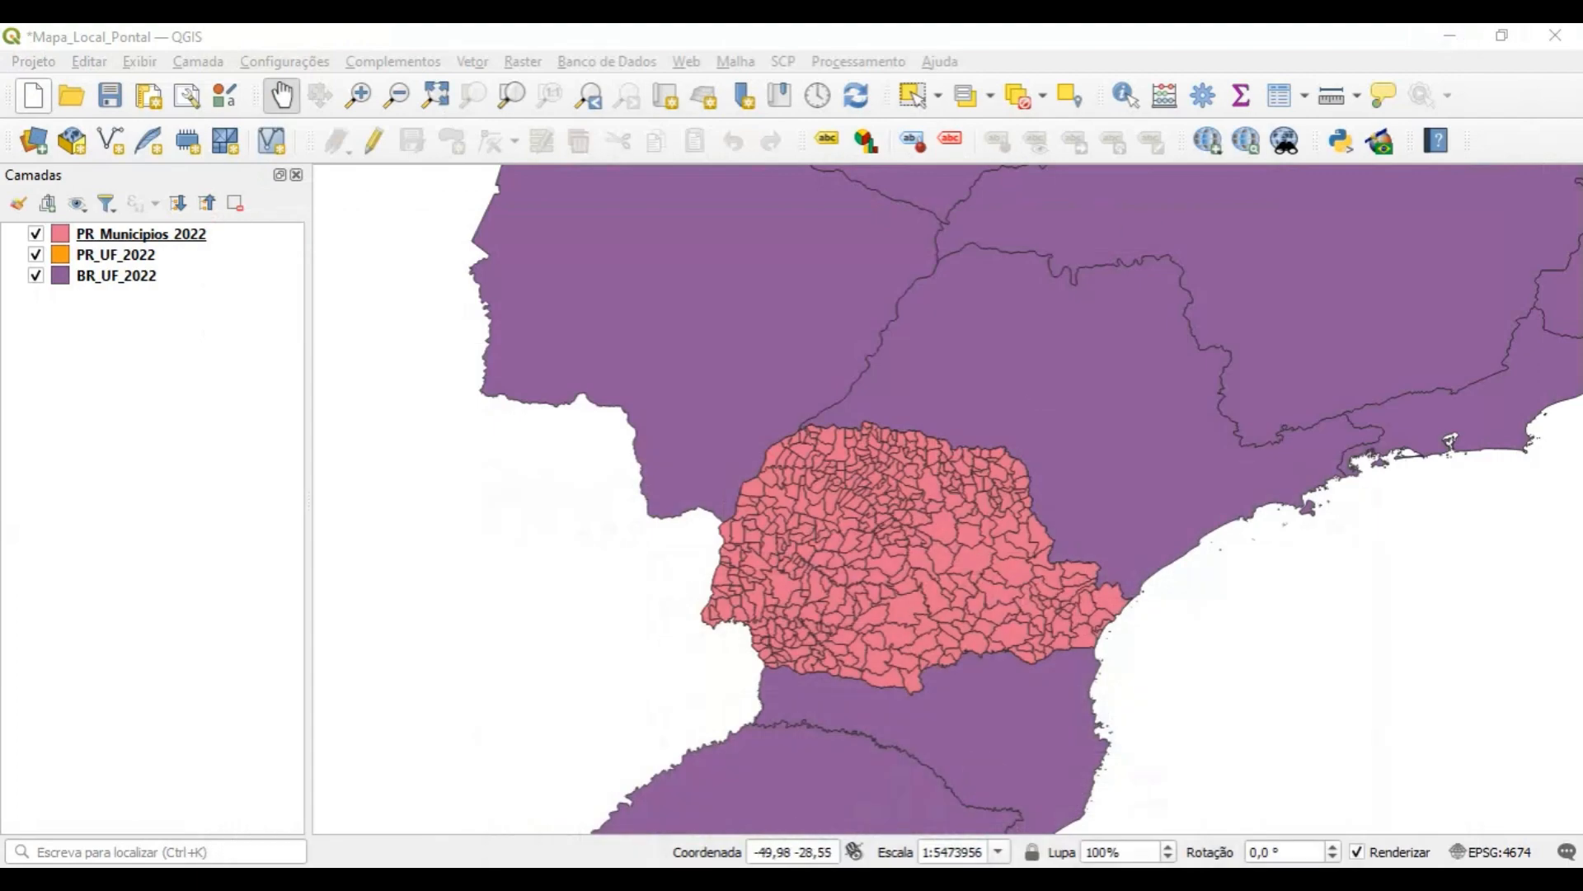
scroll(1102, 646, "up", 2)
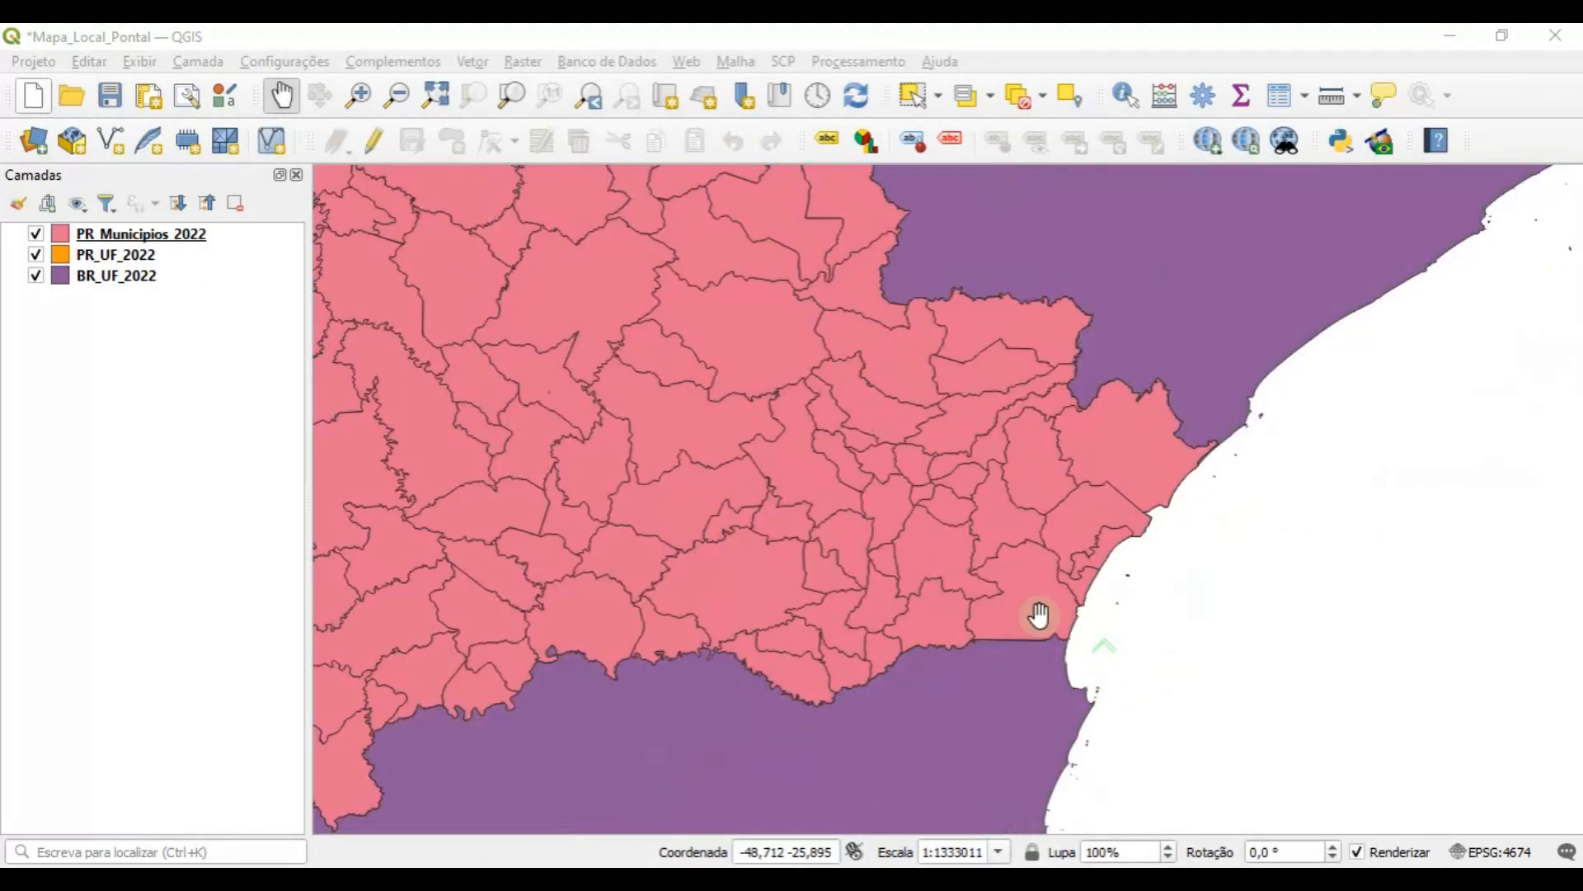
scroll(1036, 618, "up", 2)
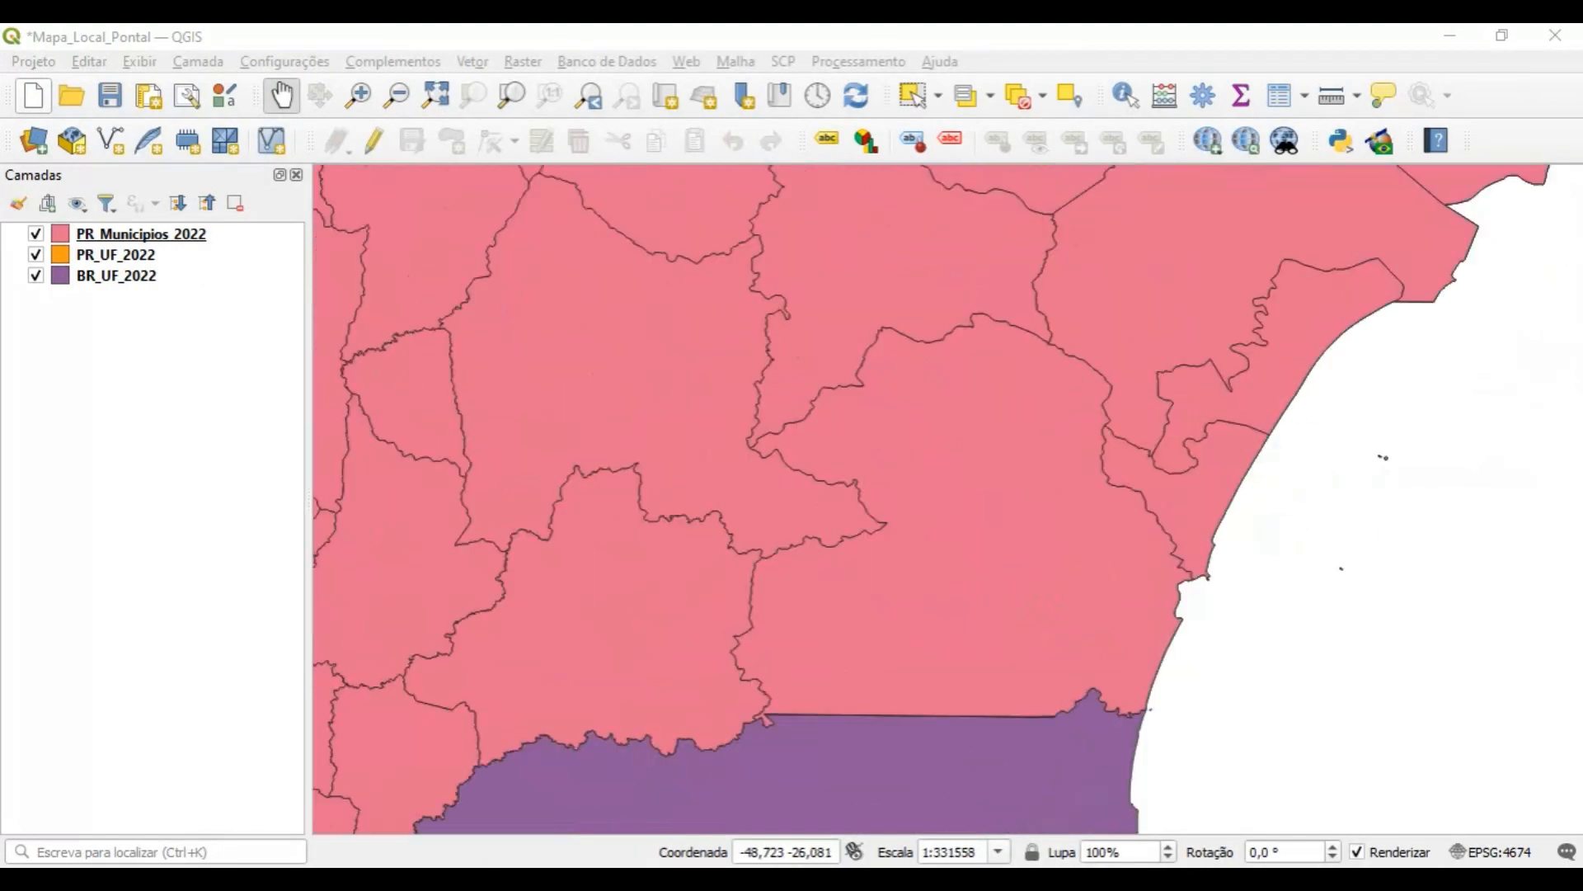
key("alt+Tab")
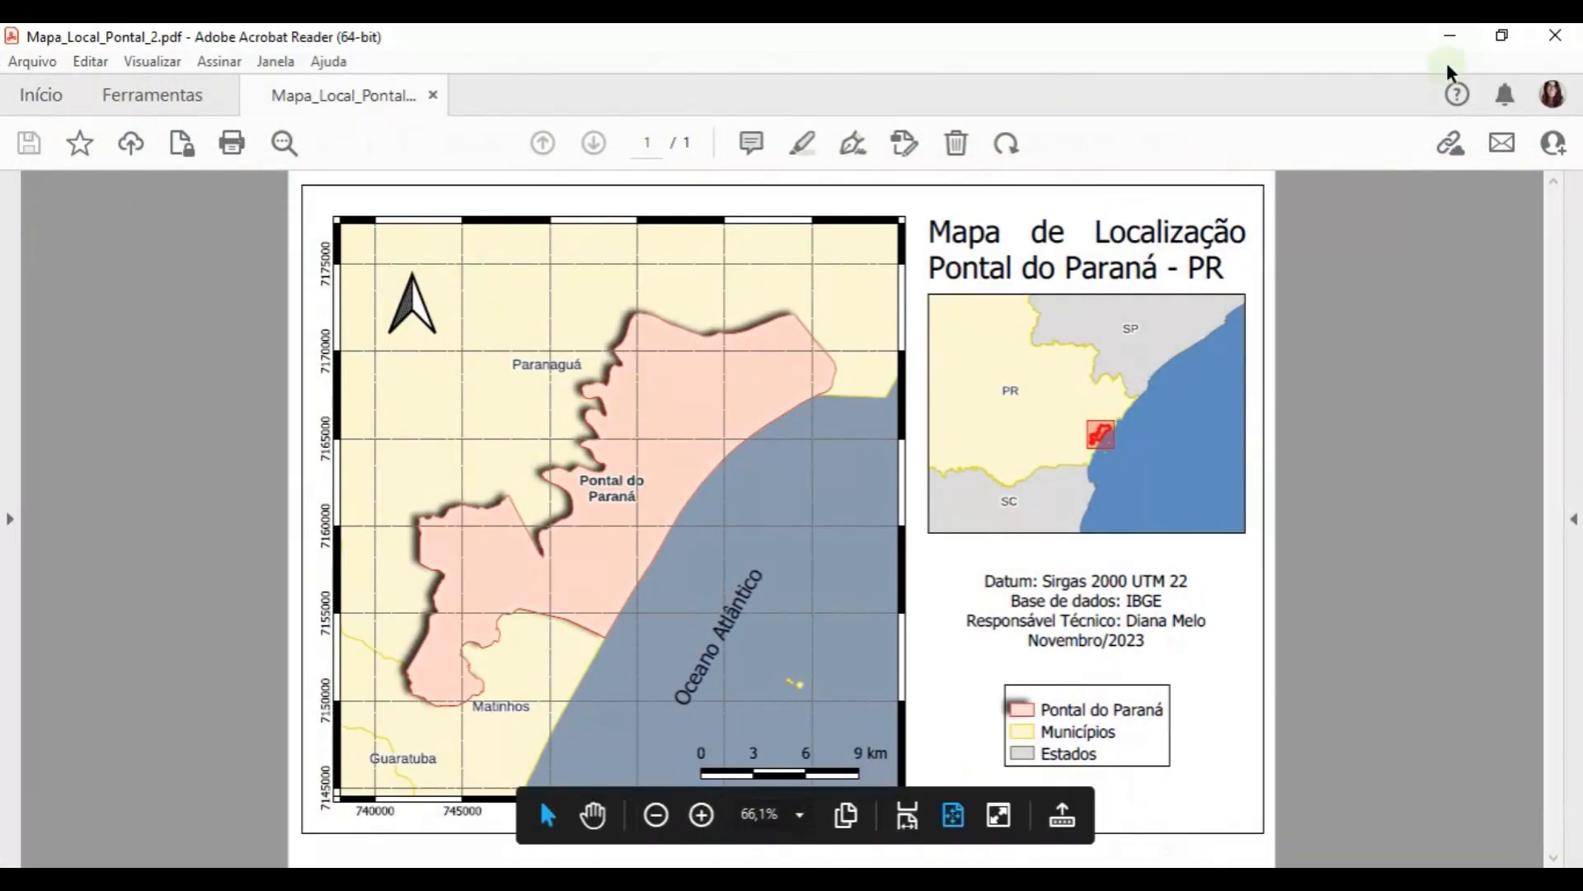
left_click(1453, 38)
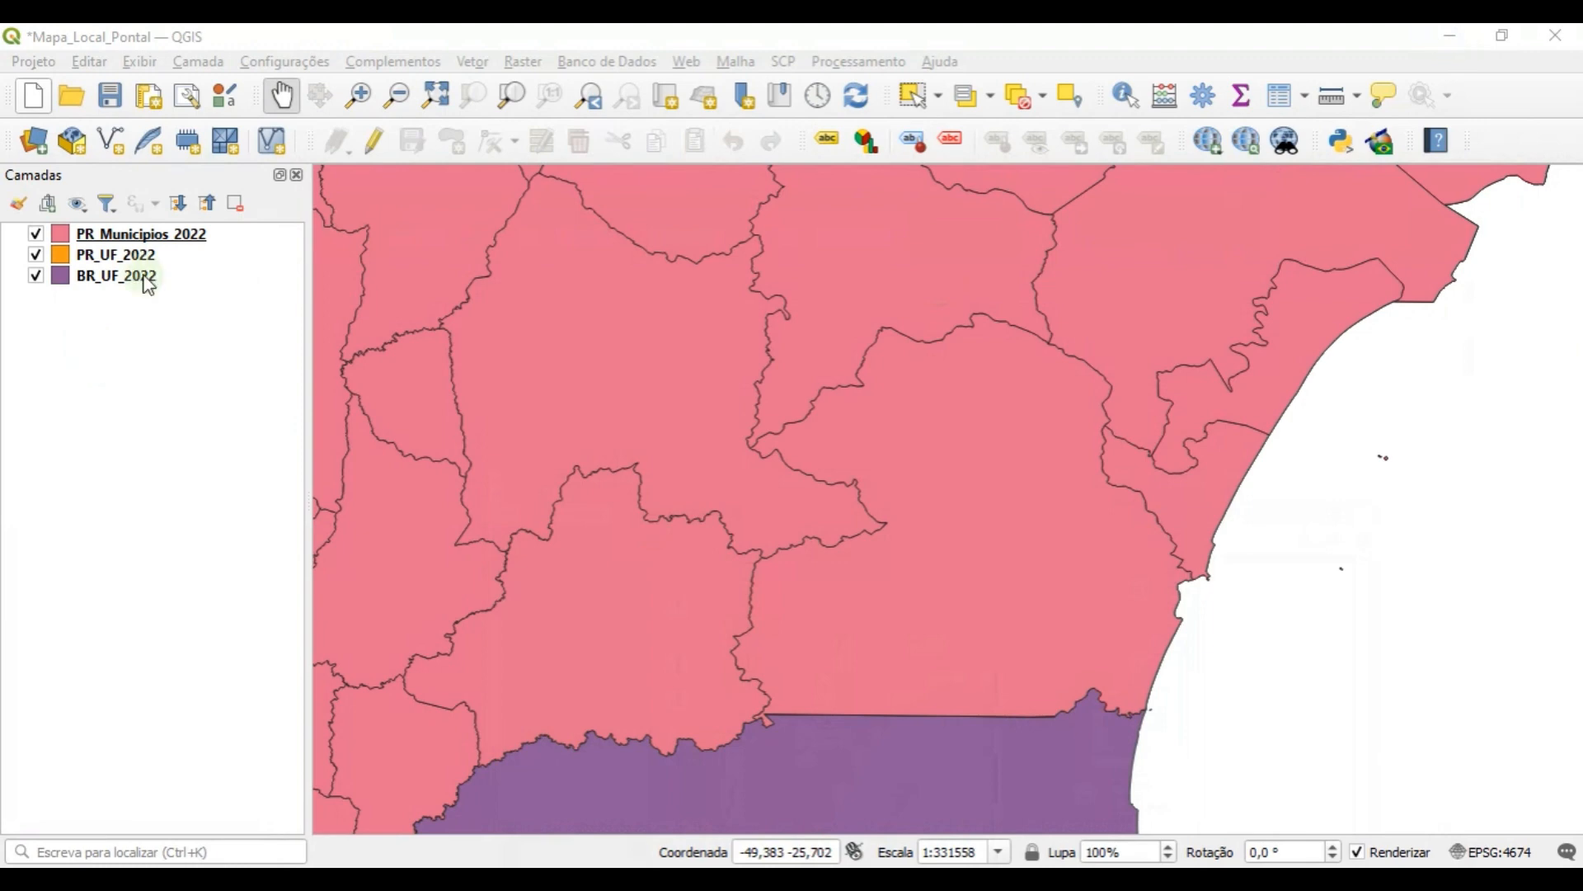
- Examine the municipal boundaries along the Paraná coast, from the wider region to the area around Pontal do Paraná
scroll(1180, 449, "down", 2)
left_click_drag(1180, 448, 1093, 432)
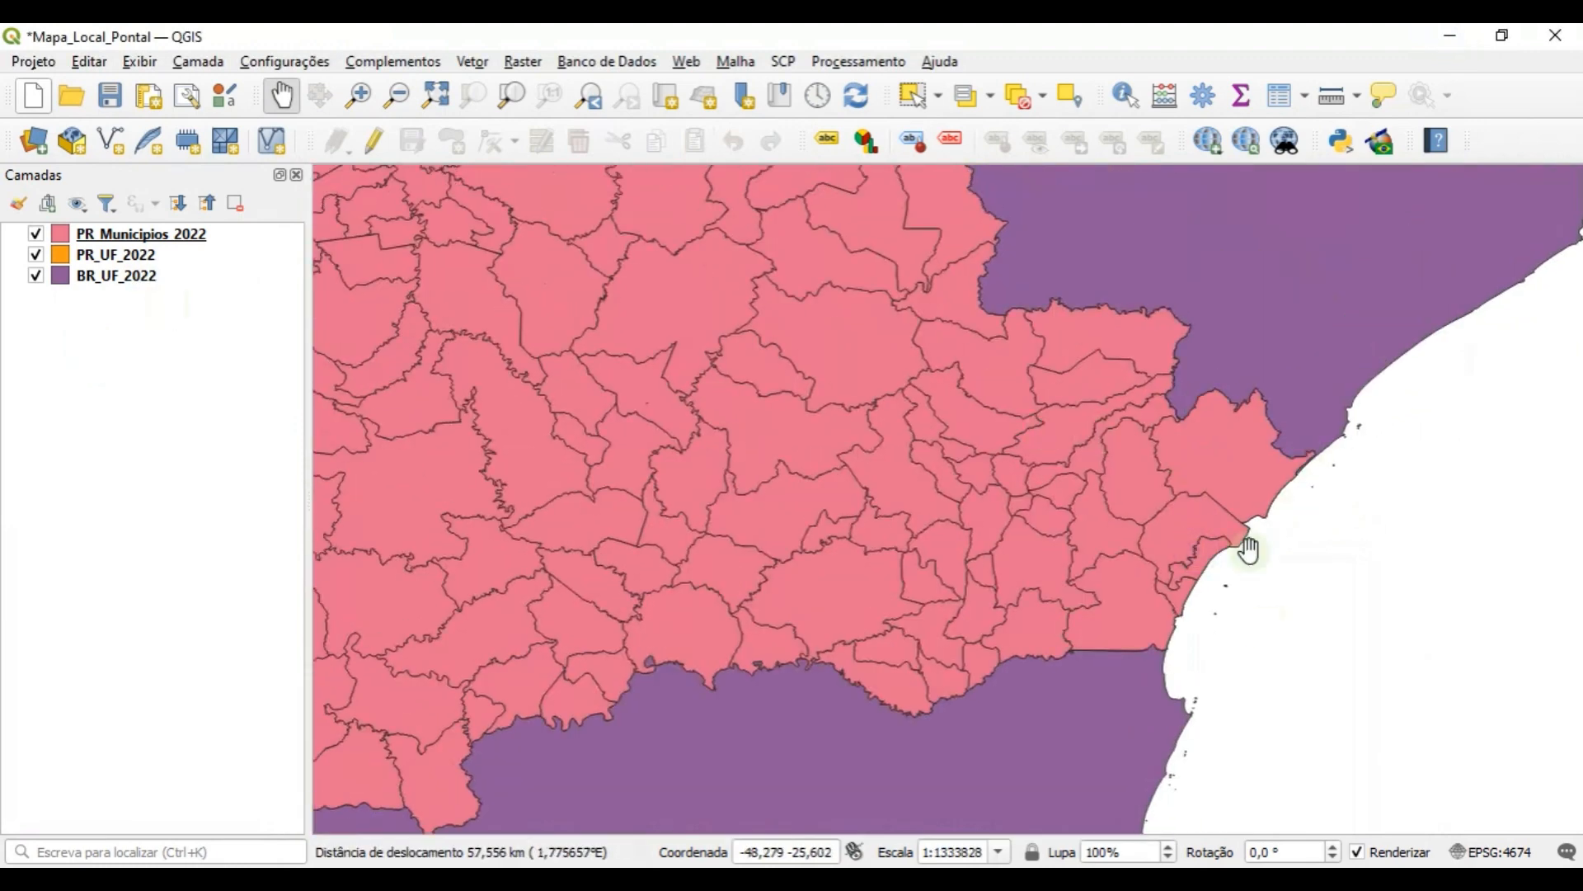
left_click_drag(1244, 548, 887, 487)
scroll(764, 527, "up", 1)
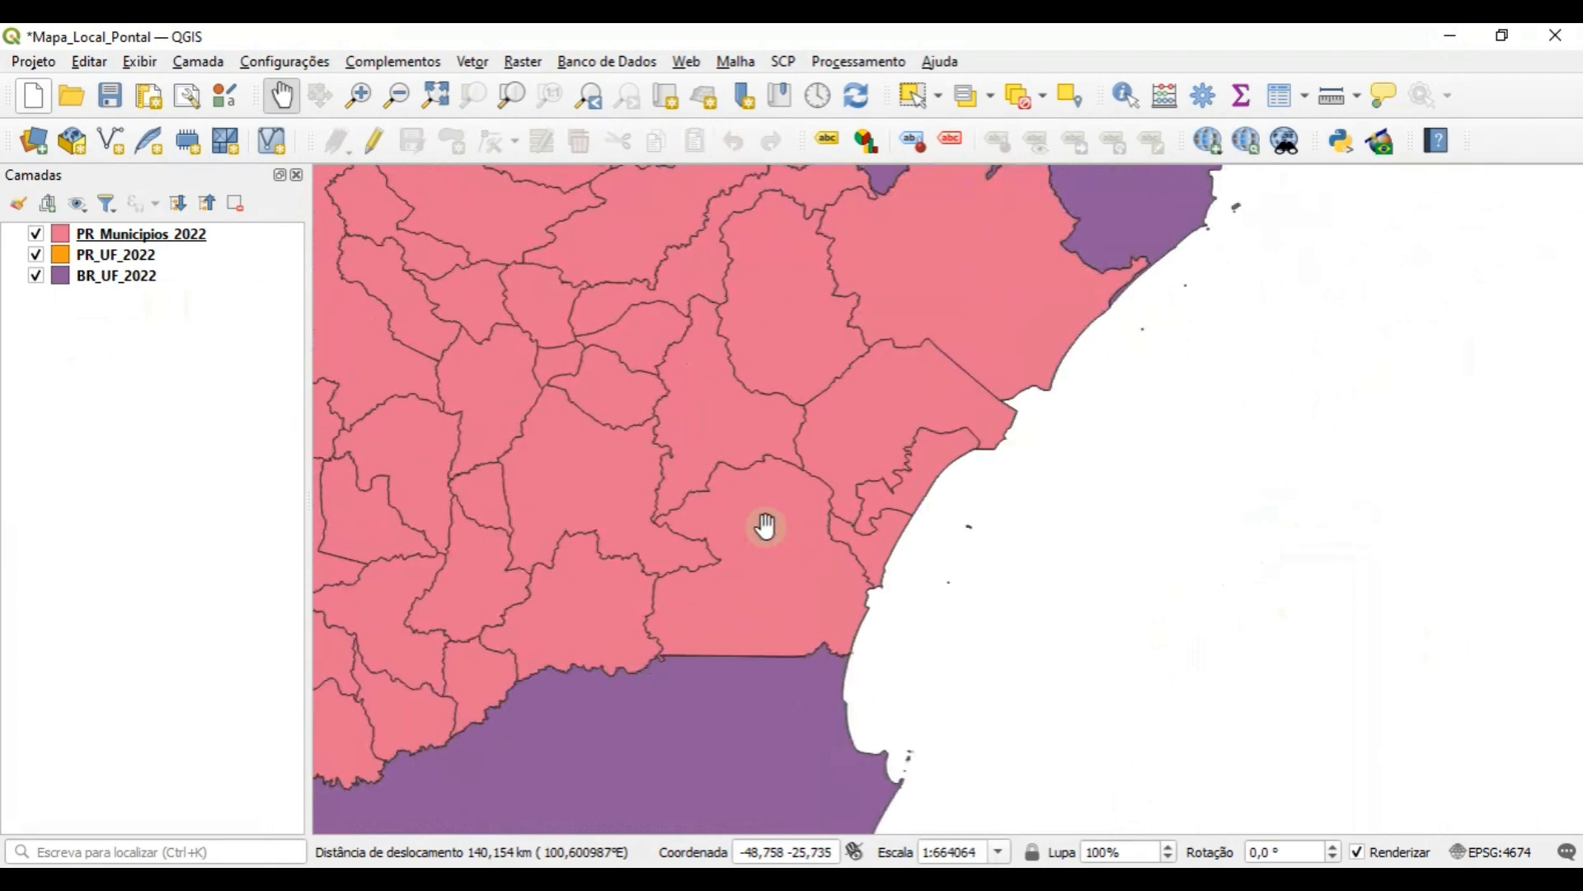
left_click_drag(1141, 478, 1064, 493)
scroll(875, 510, "up", 1)
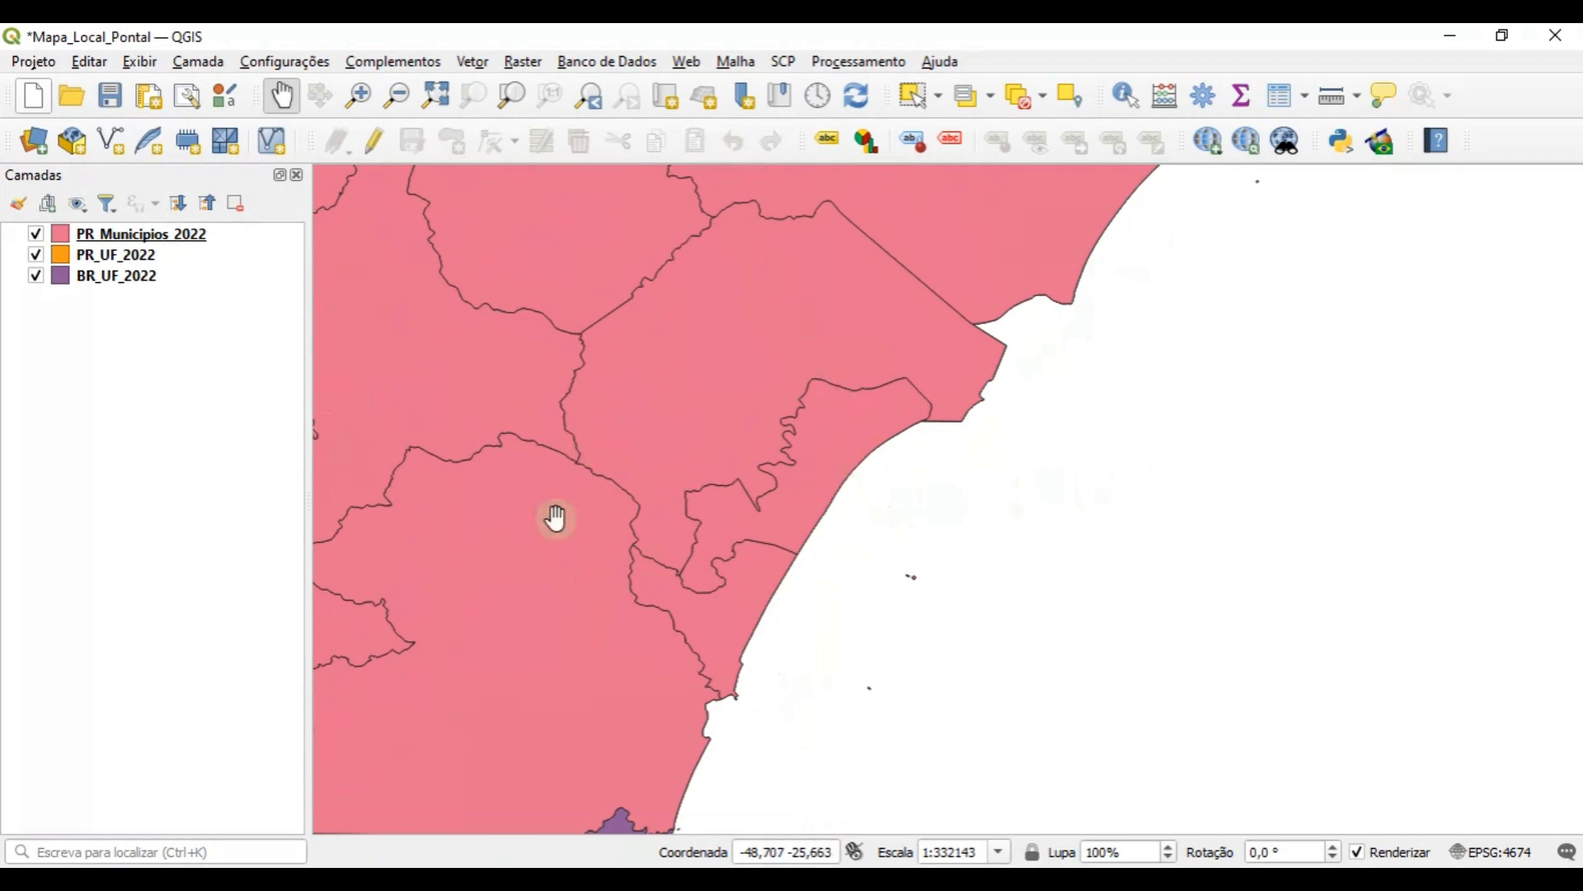
scroll(640, 597, "down", 2)
left_click_drag(462, 621, 816, 620)
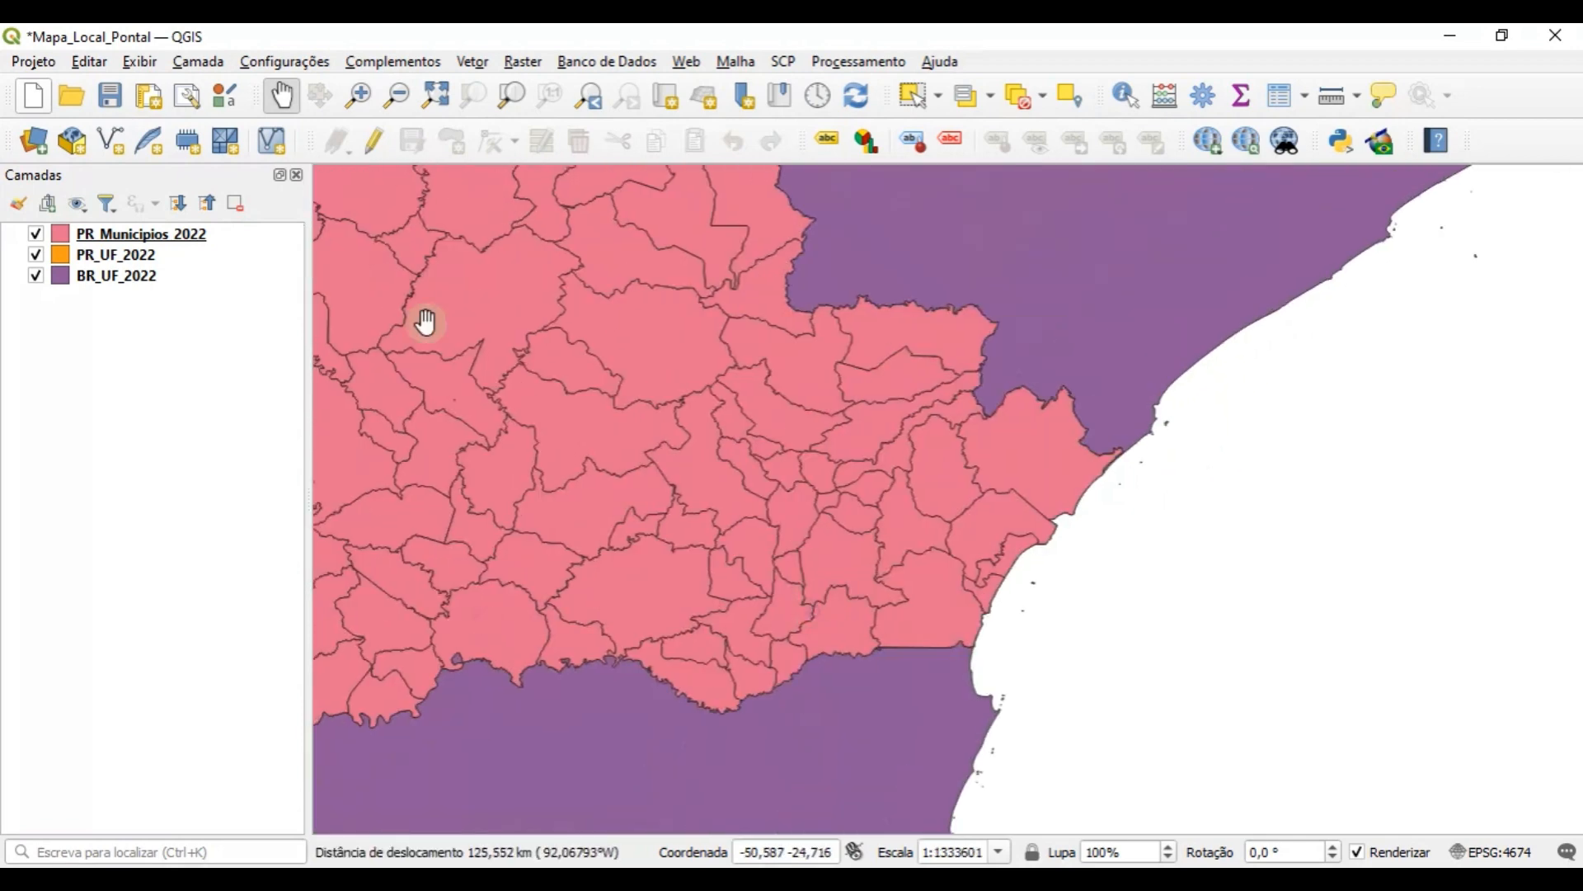
left_click_drag(930, 495, 774, 484)
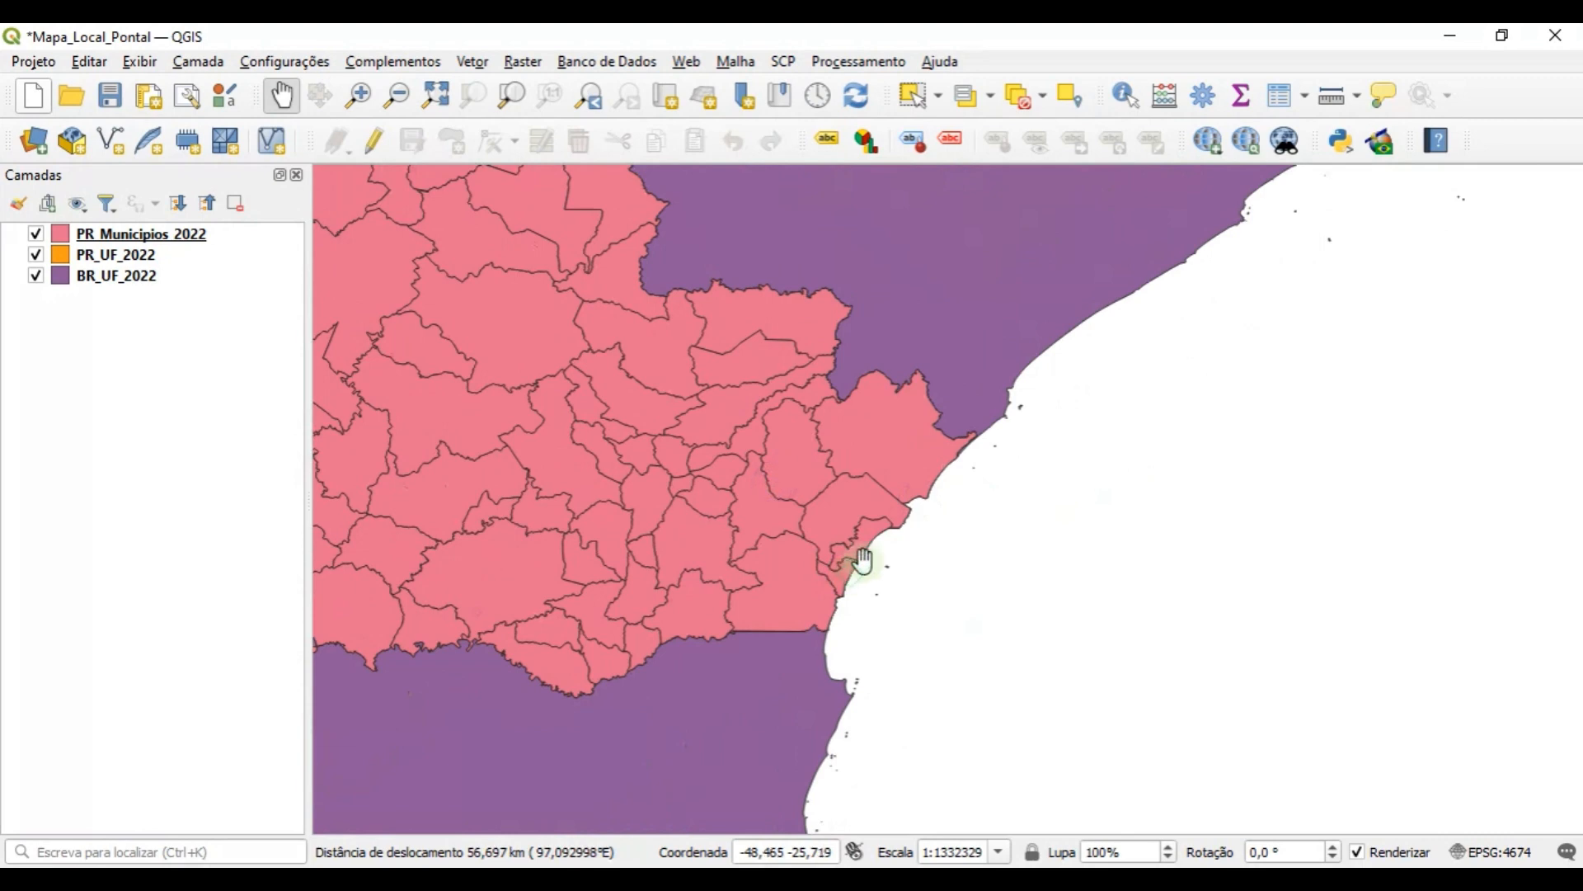
scroll(855, 555, "up", 2)
left_click_drag(1147, 575, 1026, 467)
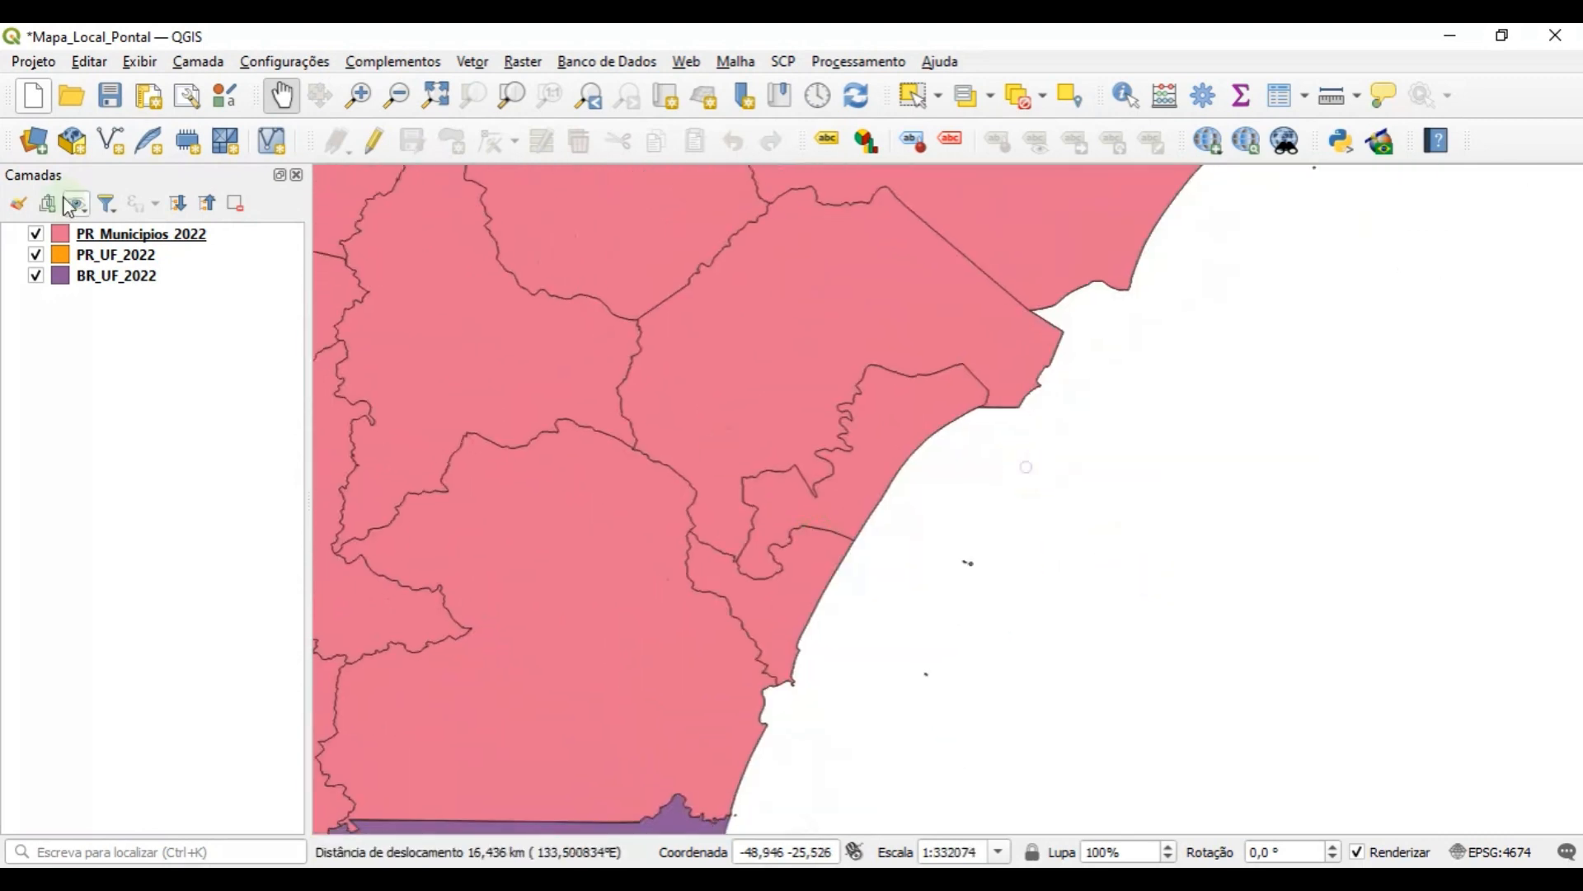
- Select the Pontal do Paraná record in the PR_Municipios_2022 attribute table, check its location on the map and close the table
left_click(121, 238)
right_click(121, 237)
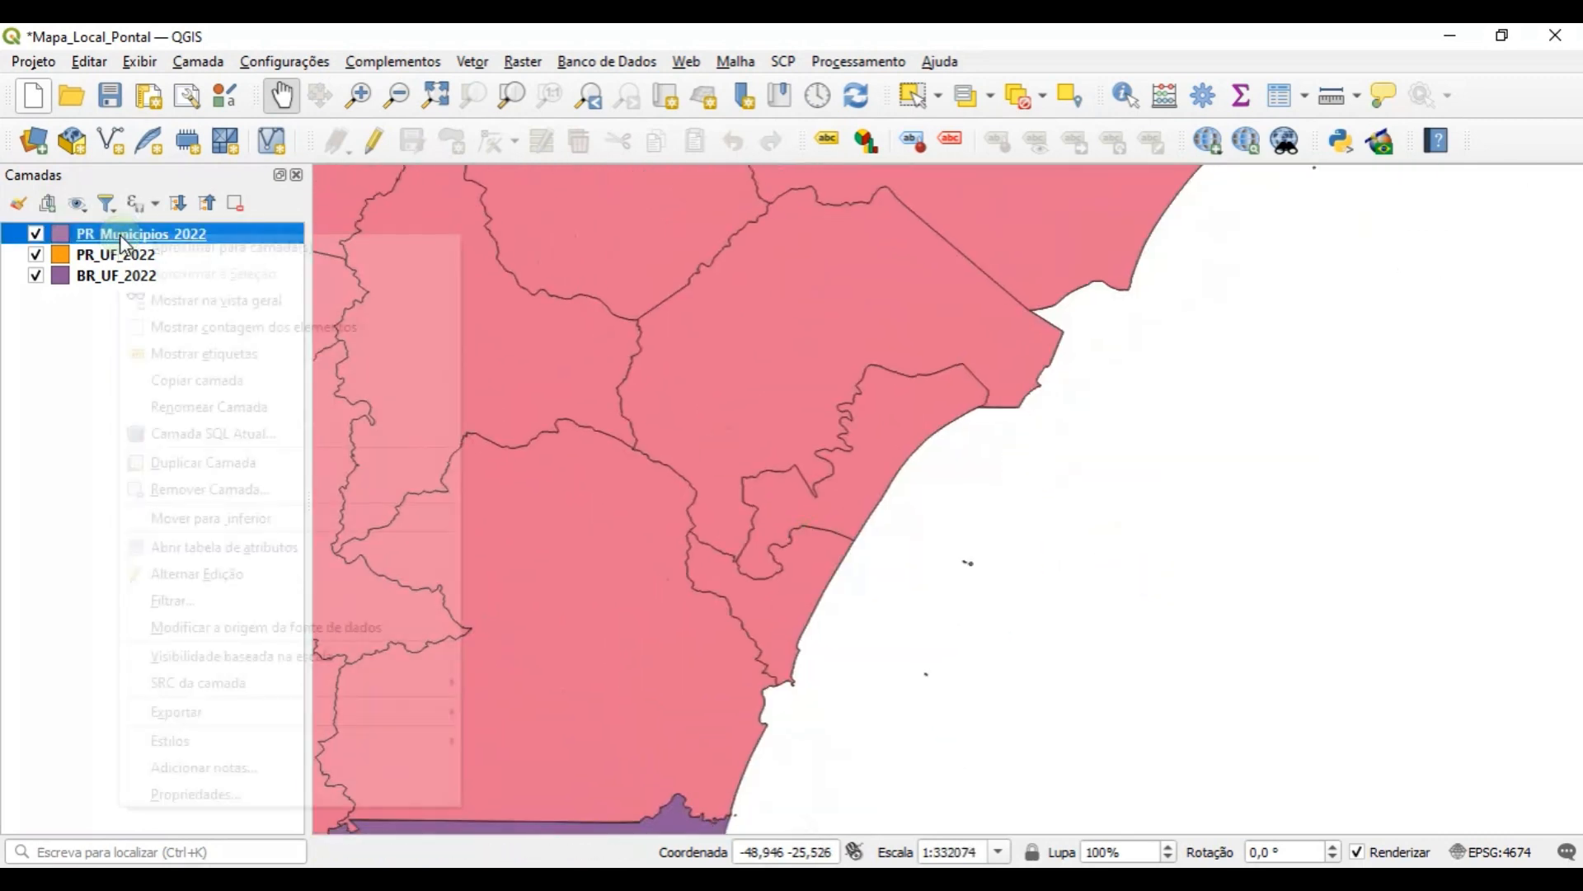
left_click(243, 547)
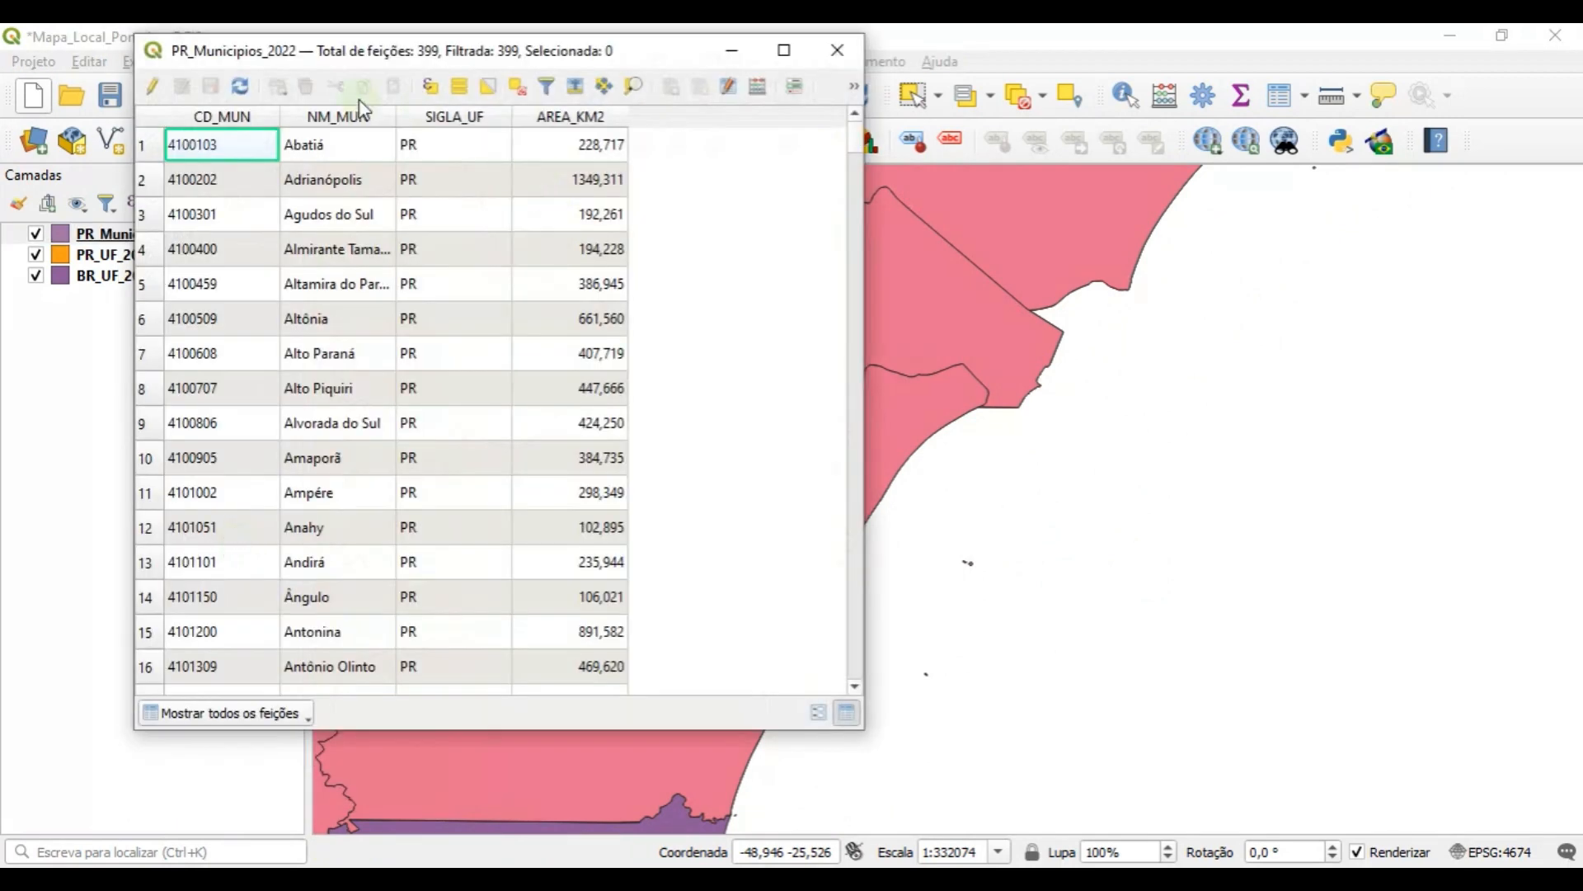
scroll(307, 299, "down", 12)
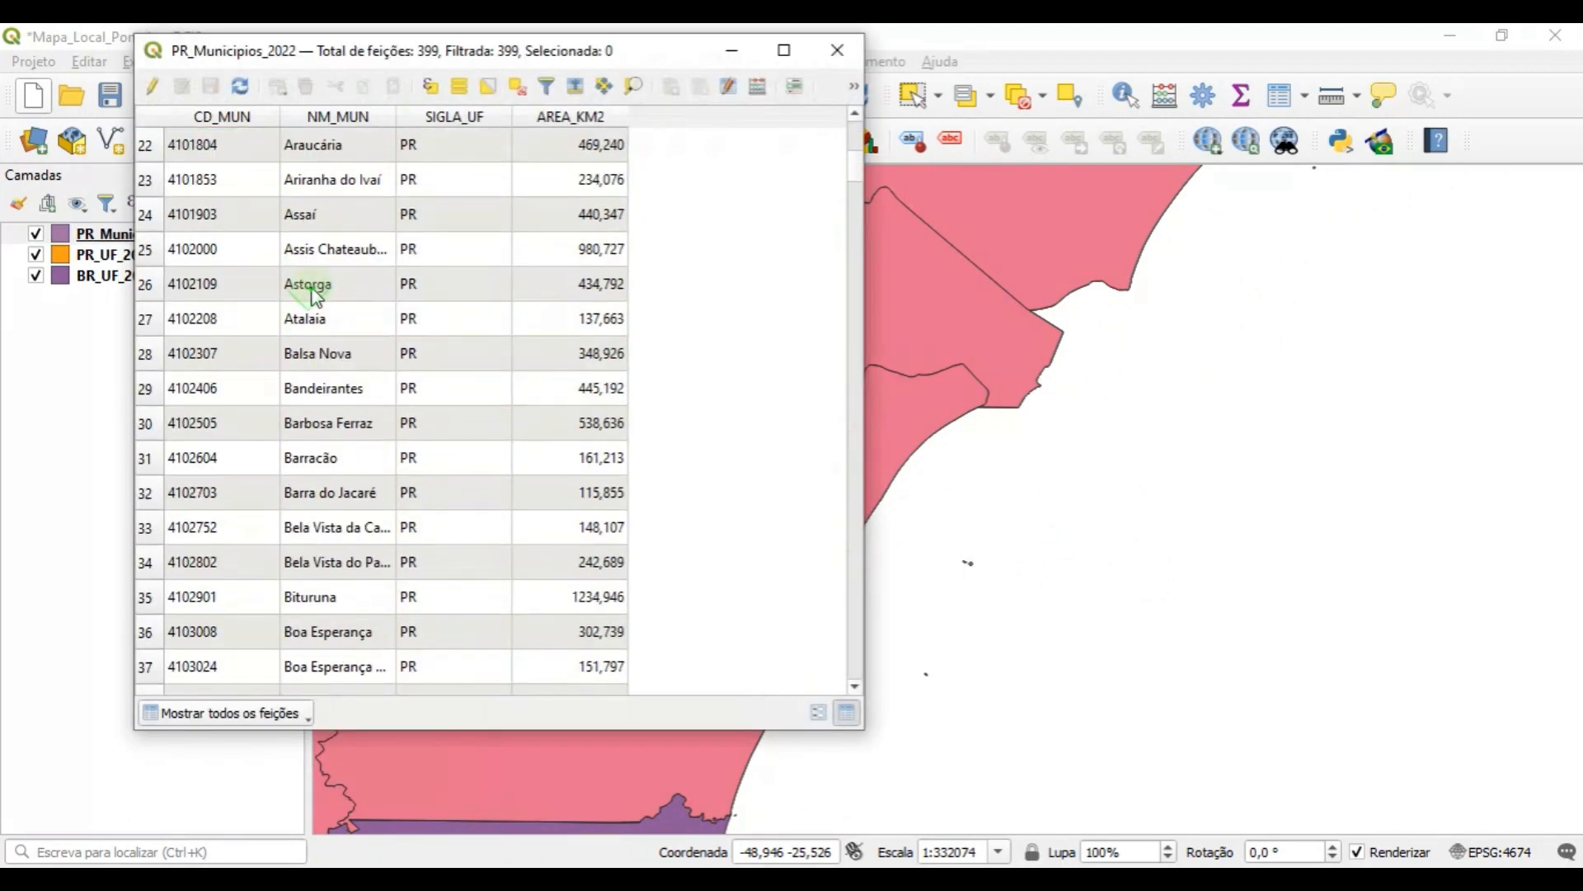
scroll(312, 289, "down", 13)
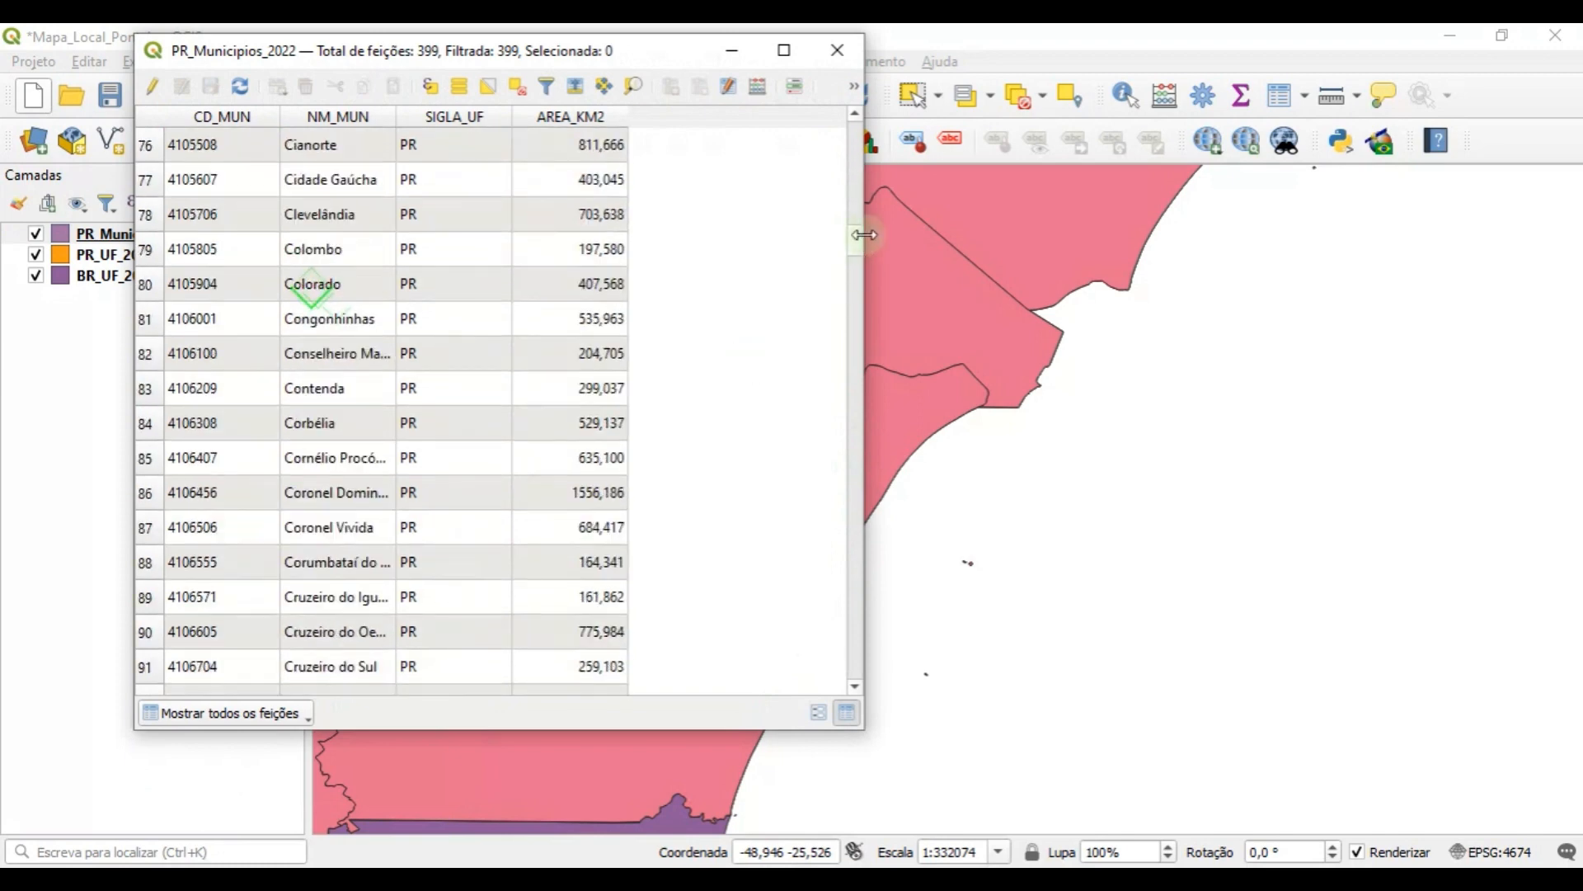
left_click_drag(863, 235, 841, 476)
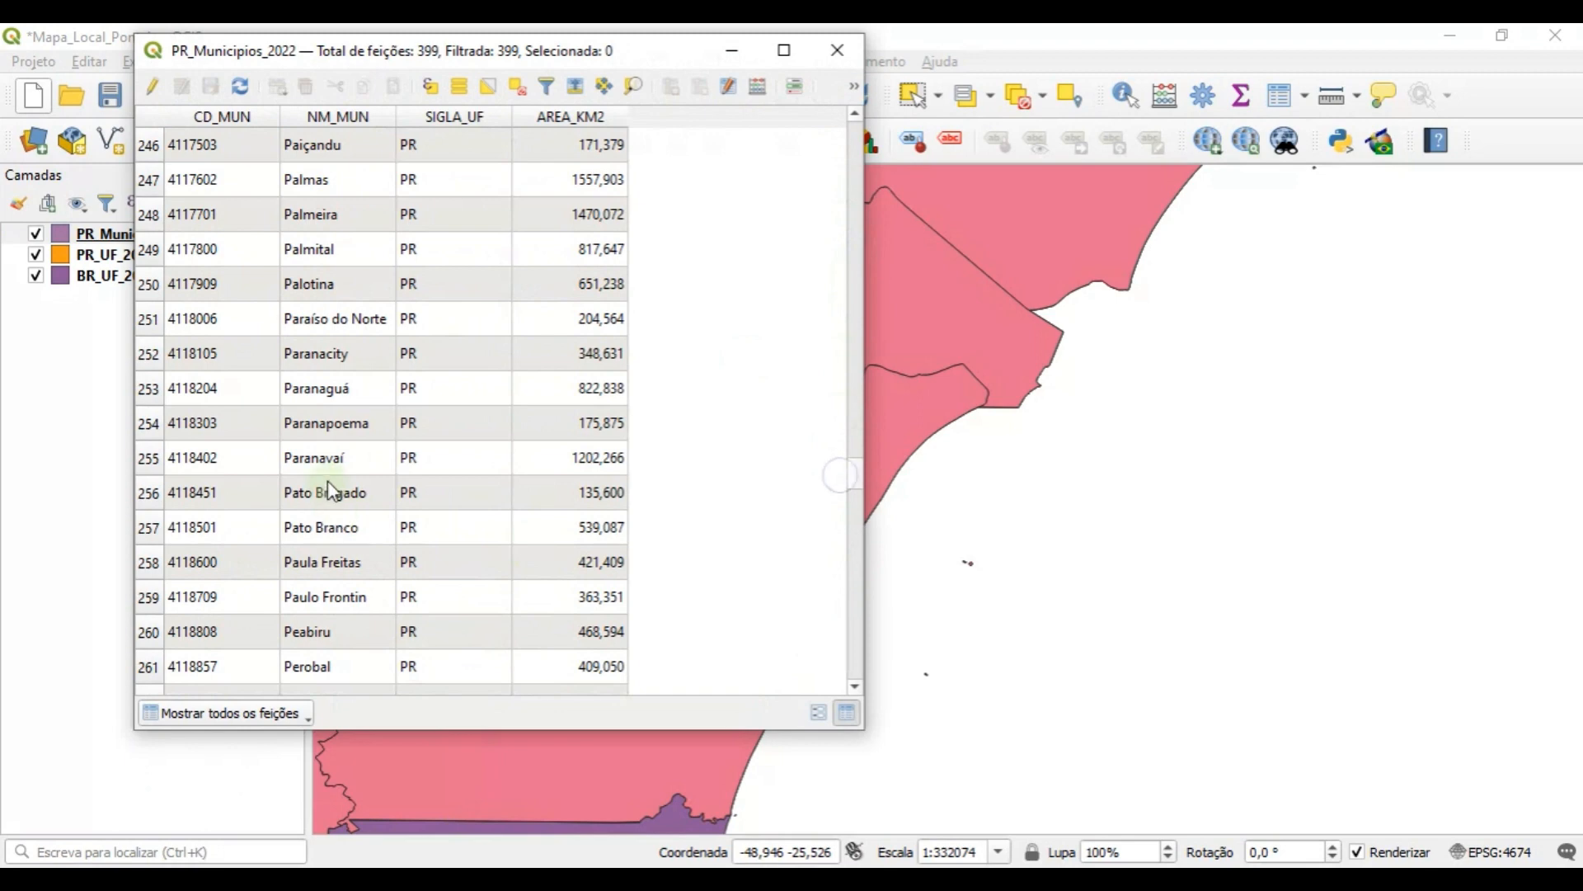
scroll(329, 490, "down", 2)
scroll(330, 492, "down", 4)
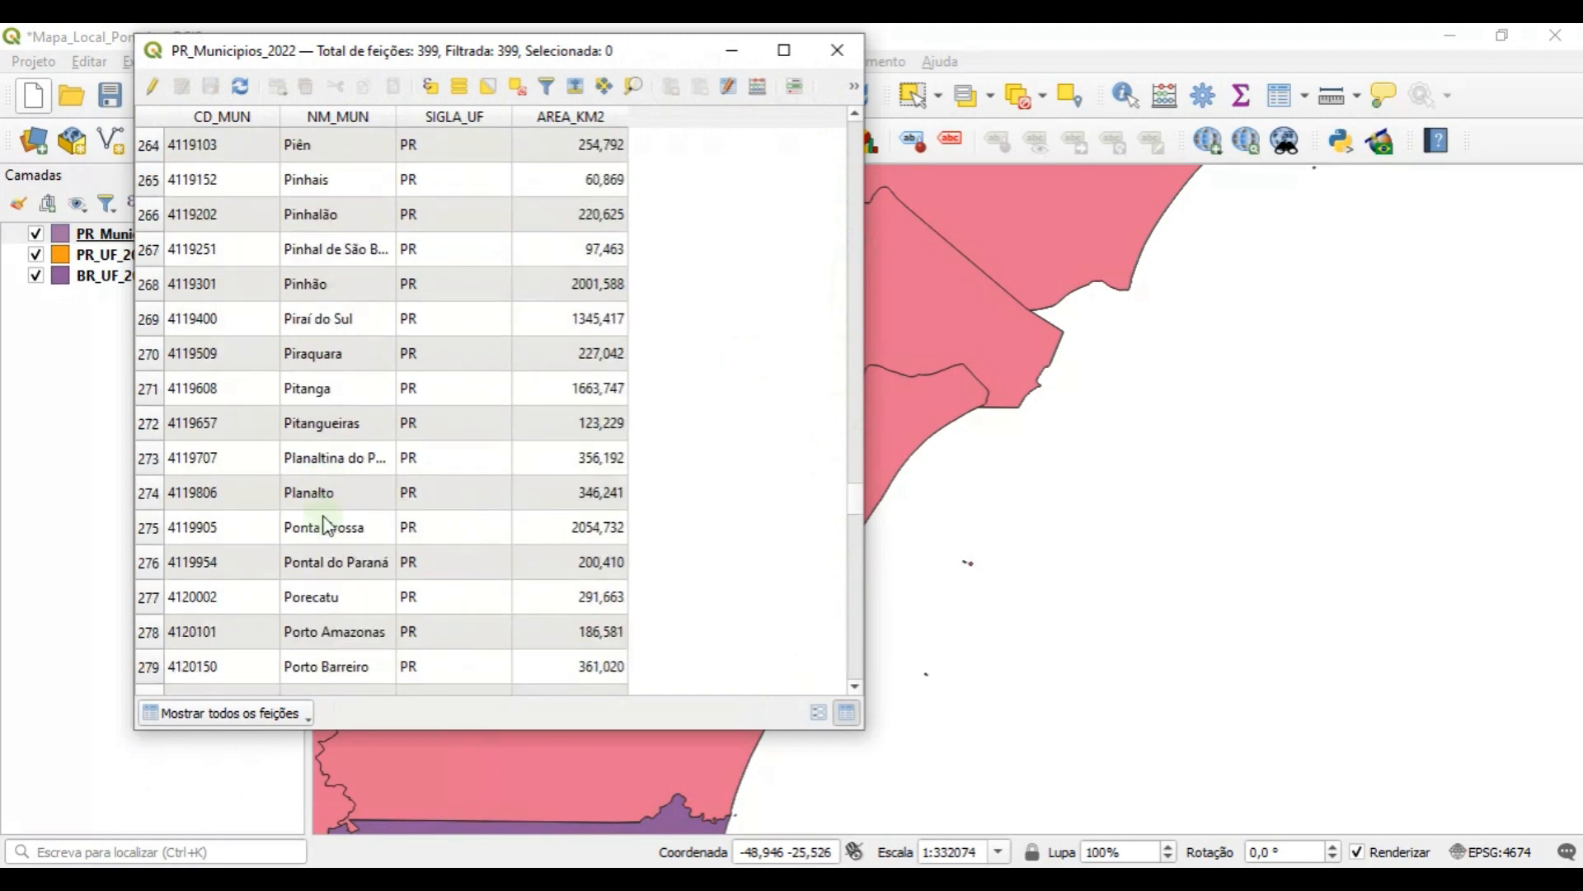
left_click(150, 563)
left_click_drag(413, 51, 1416, 137)
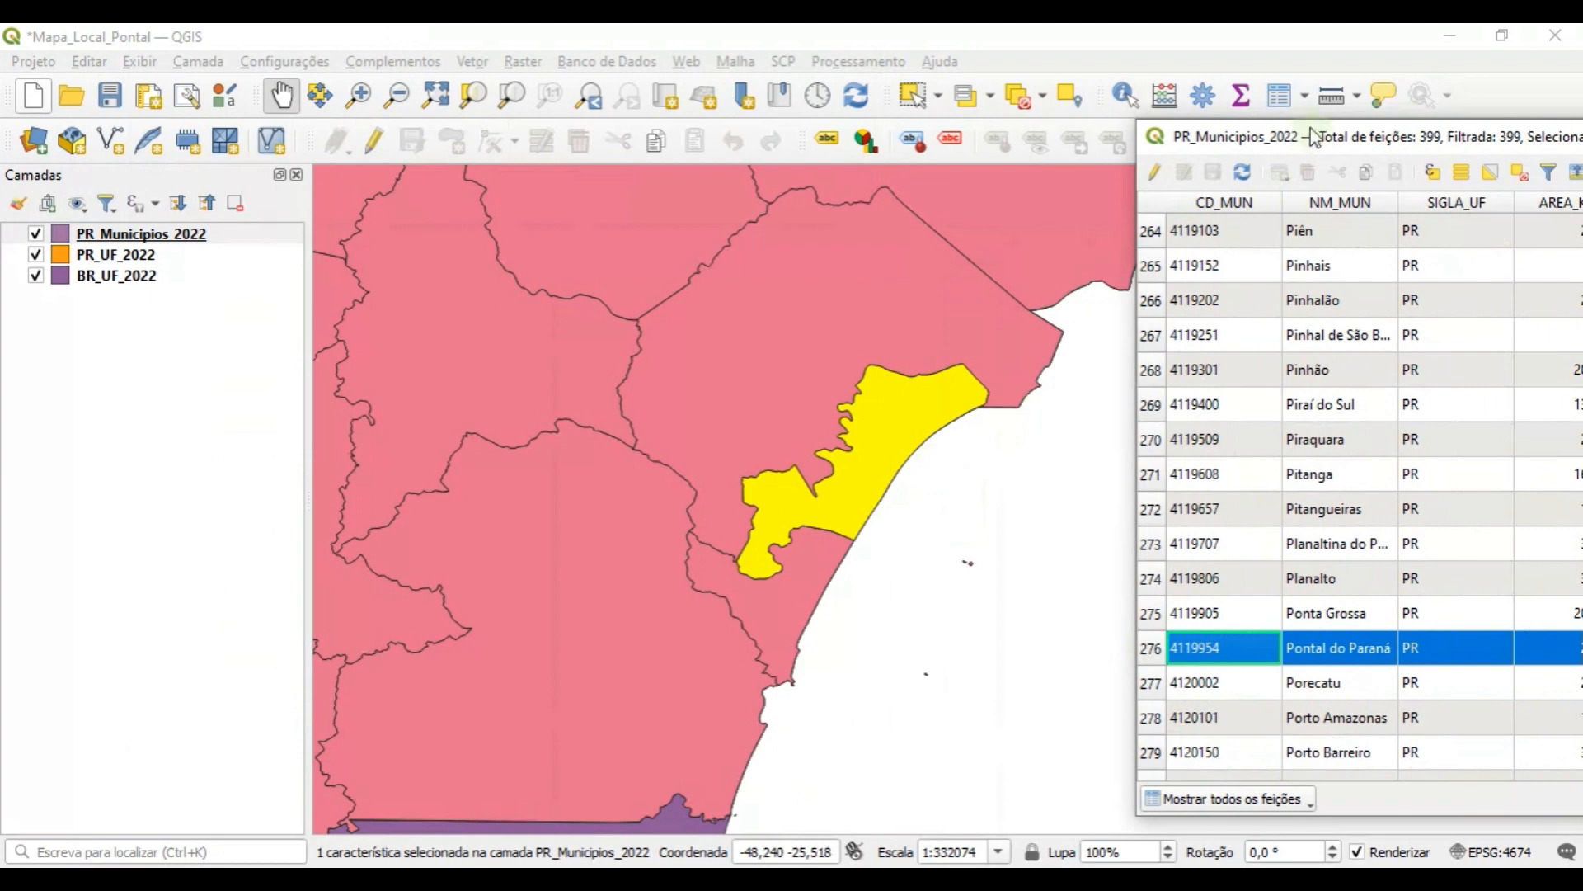
left_click_drag(1320, 136, 542, 102)
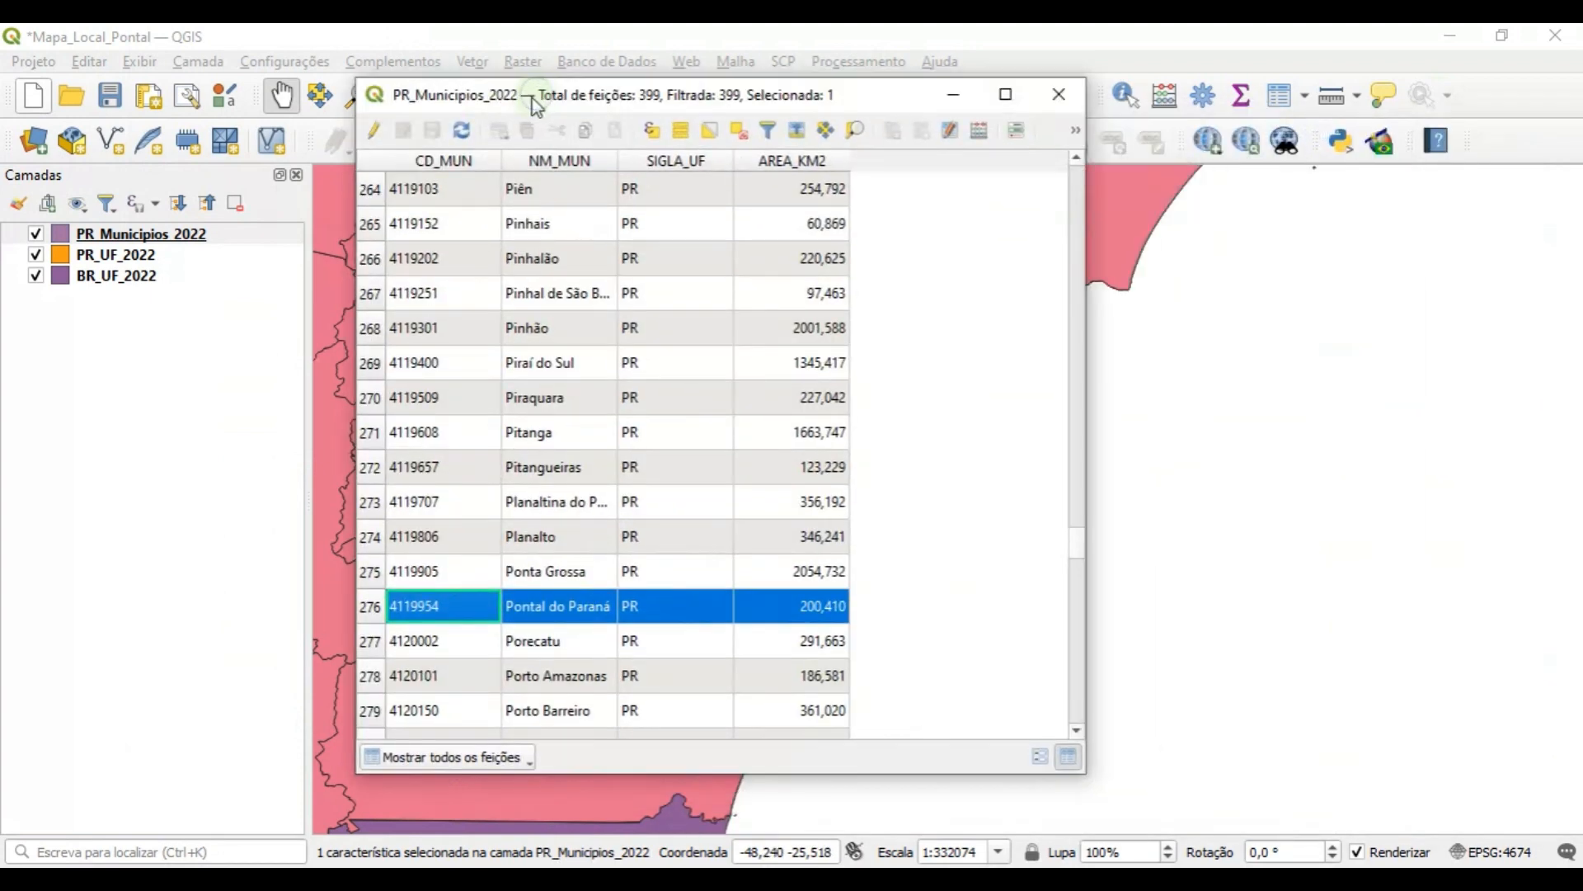
left_click(1063, 97)
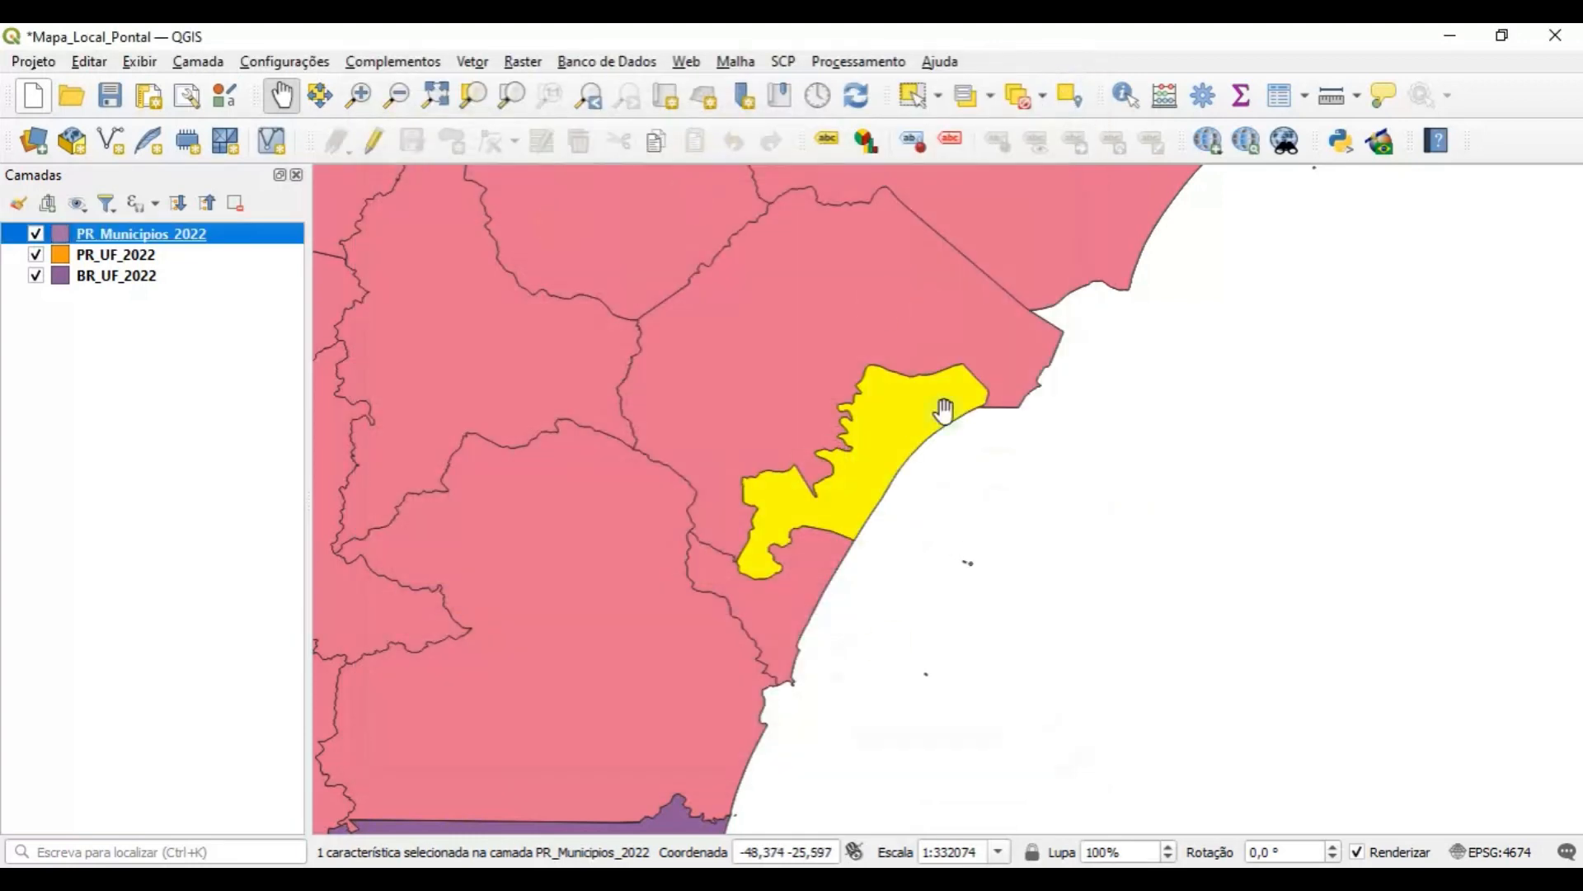
- Clear the municipality selection, and try selecting features directly on the map, first Pontal do Paraná and another municipality further inland
left_click(914, 96)
left_click(1113, 526)
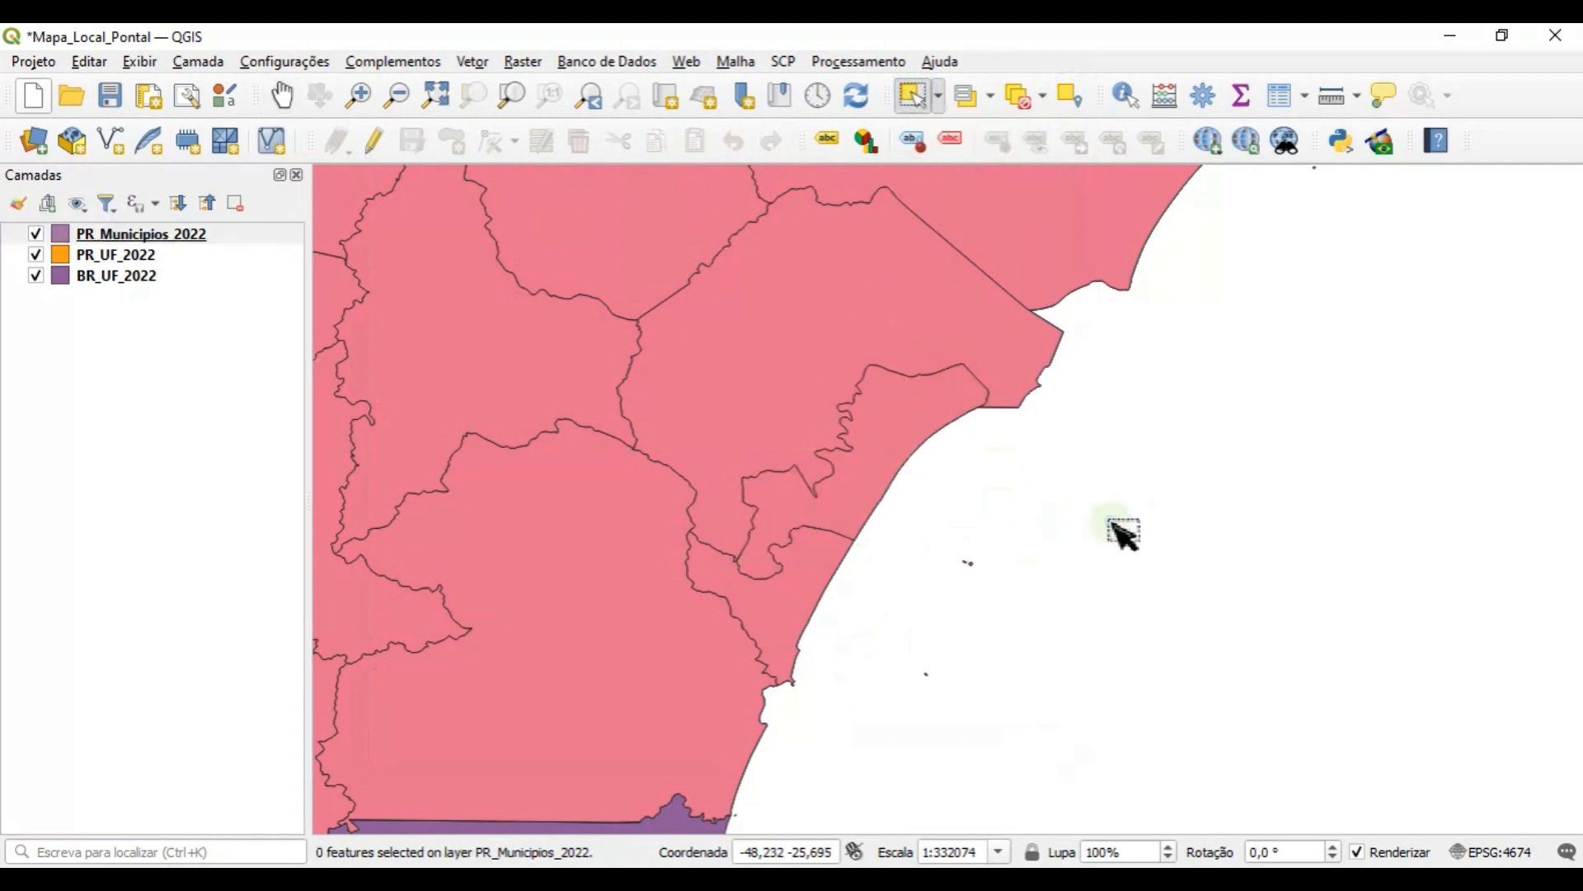
left_click(877, 445)
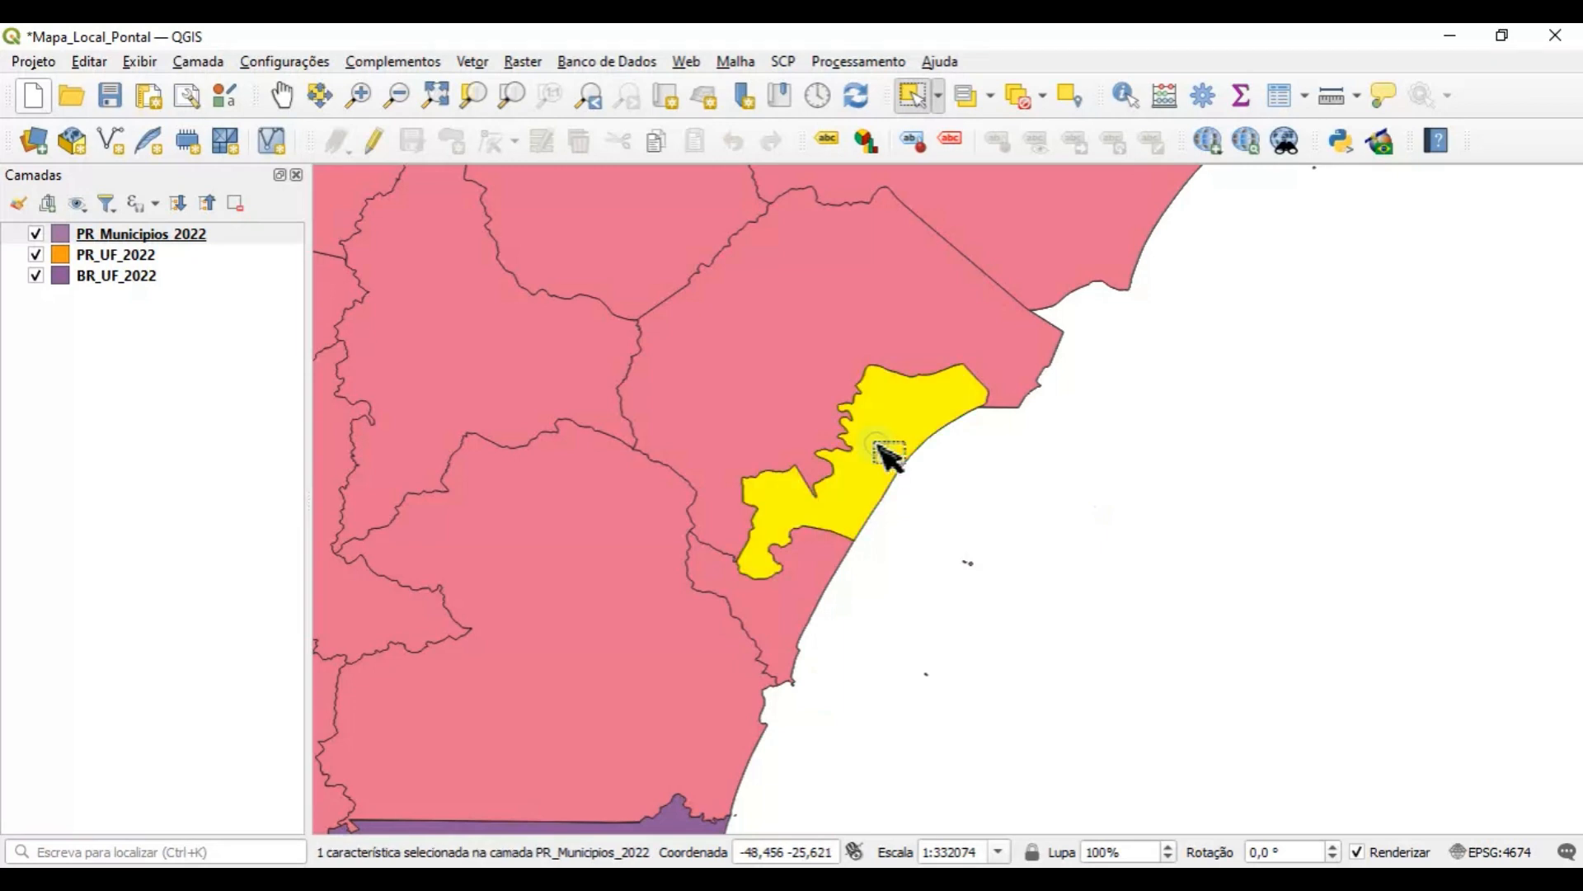
left_click(478, 364)
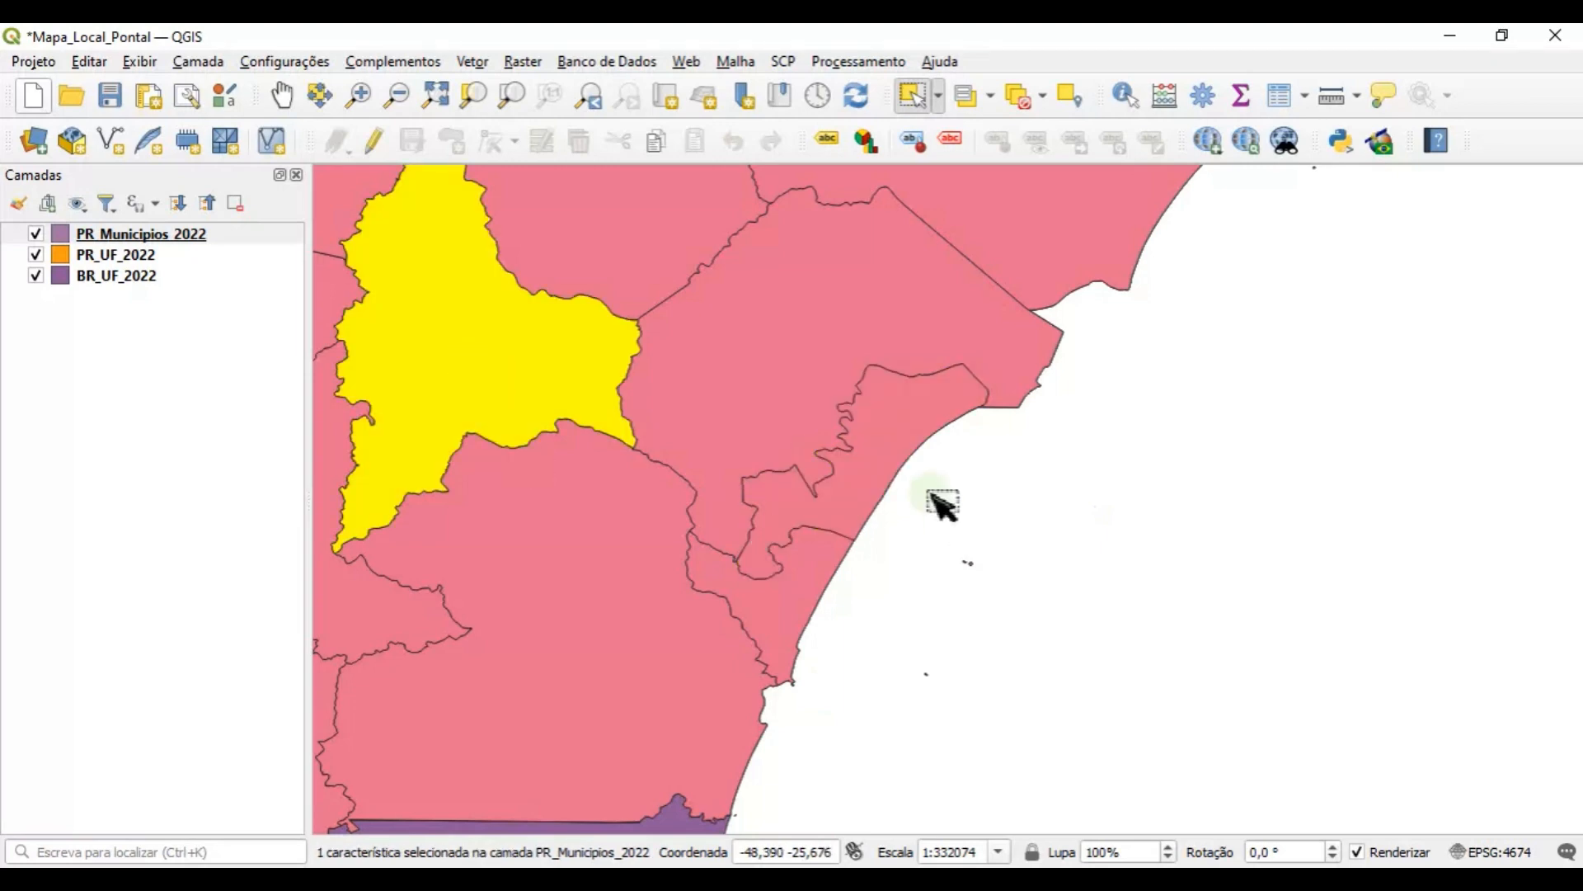
- Select Pontal do Paraná on the map and start exporting the selected feature of PR_Municipios_2022 in Shapefile format
left_click(870, 422)
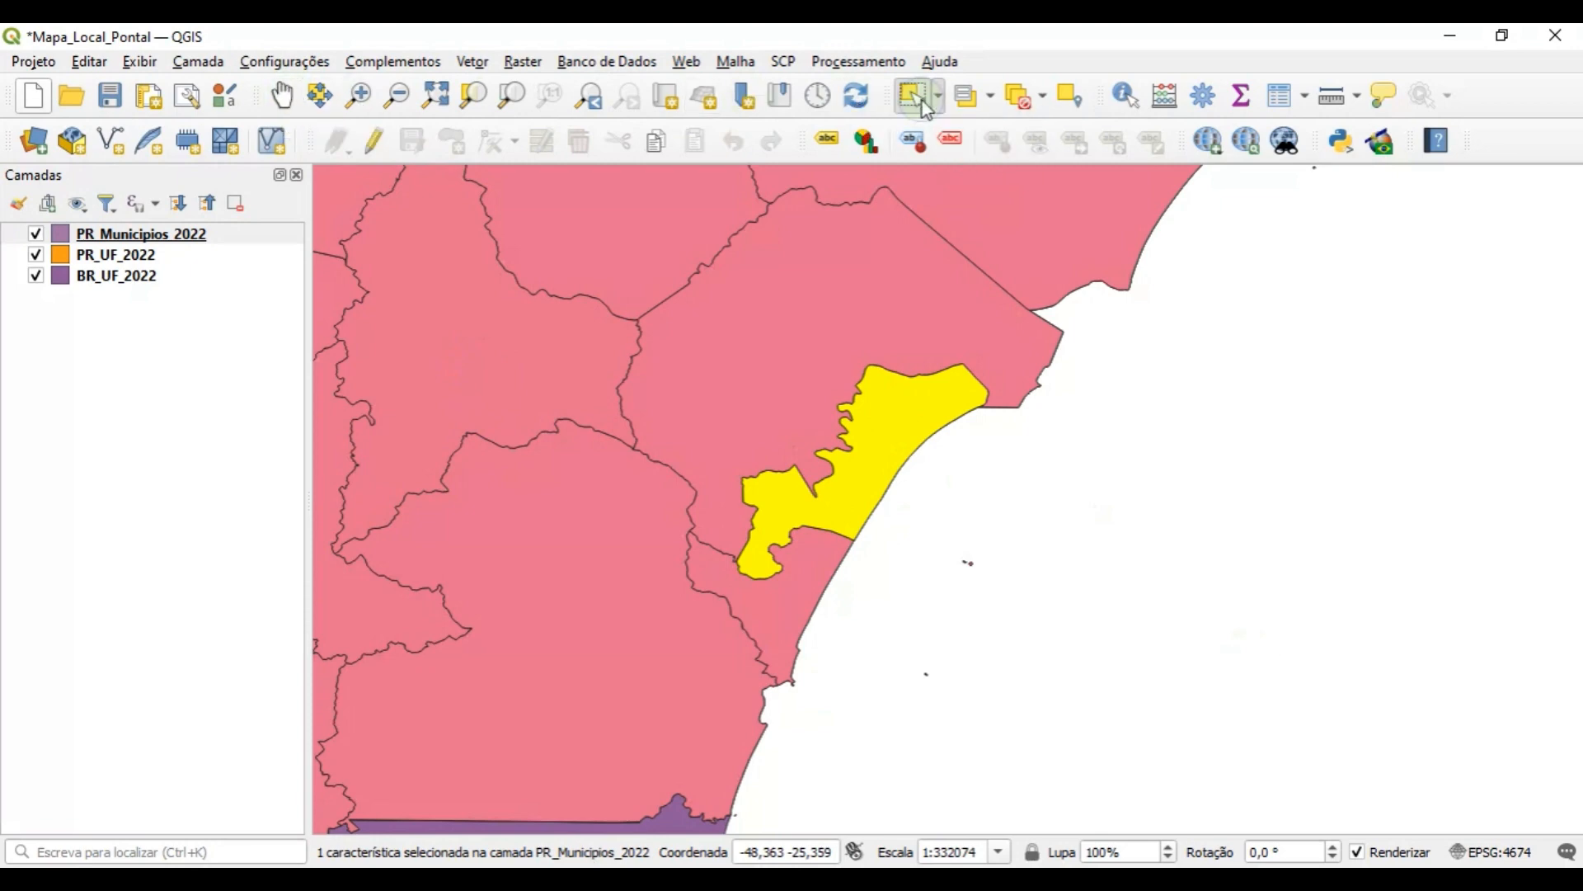
left_click(180, 237)
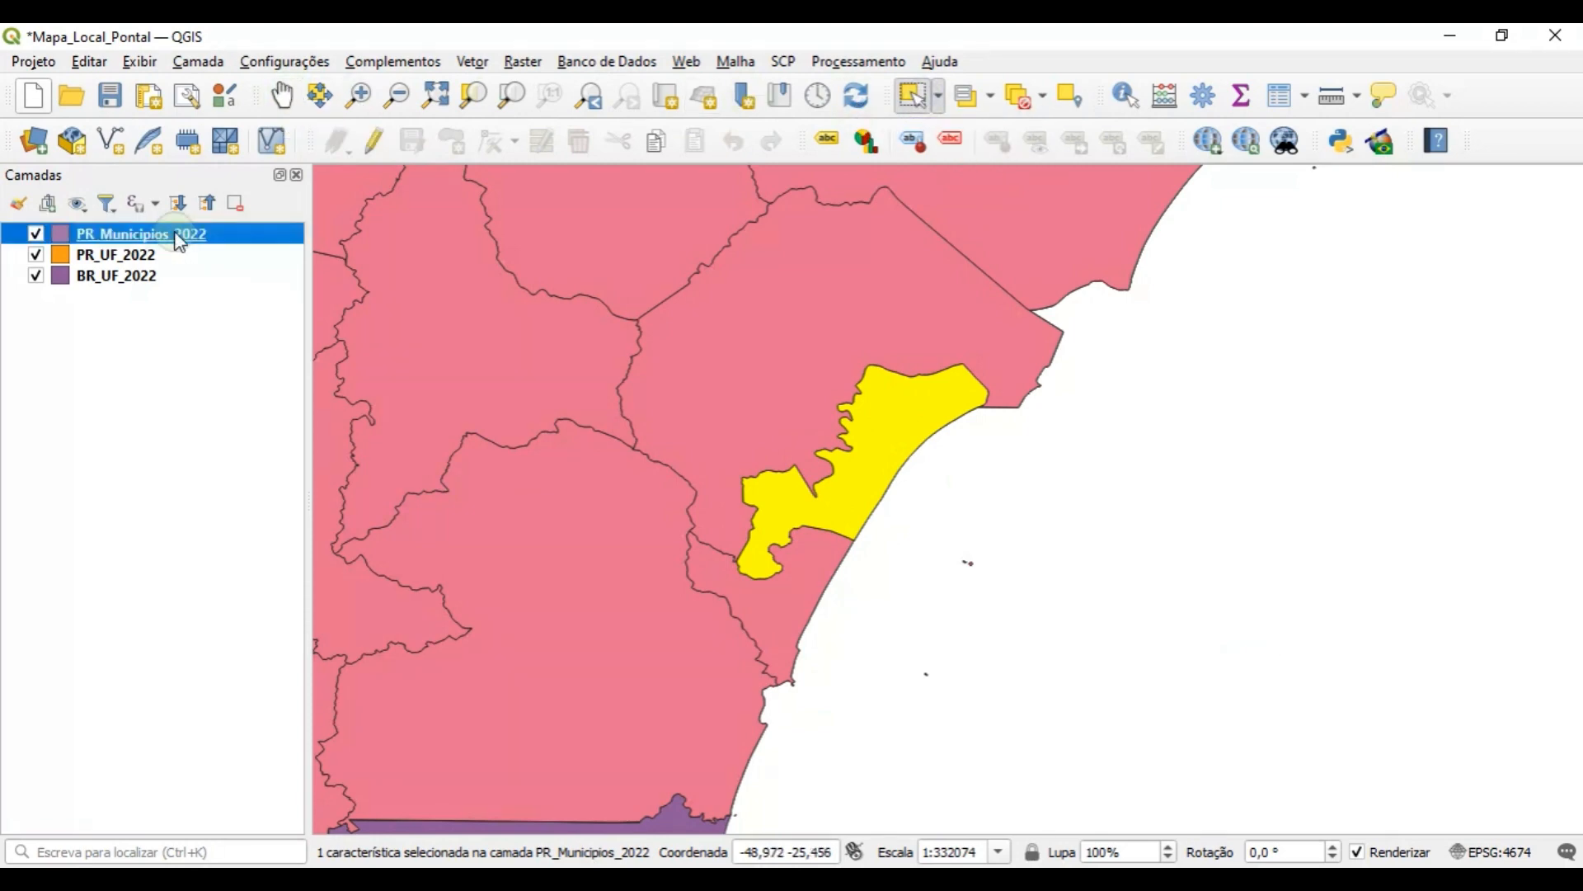
right_click(150, 240)
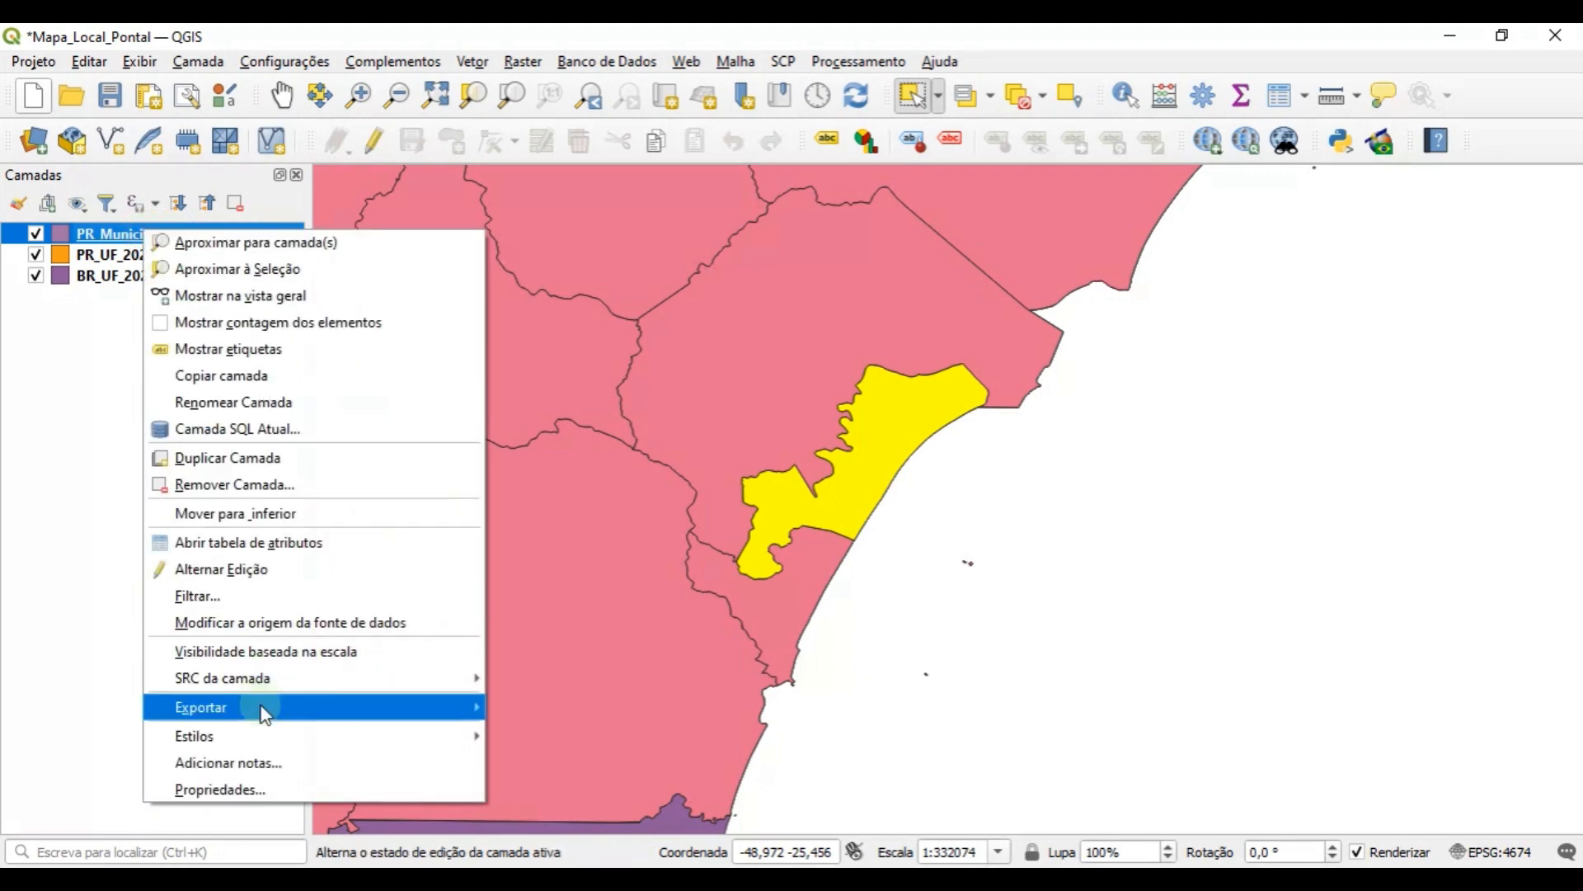
mouse_move(261, 707)
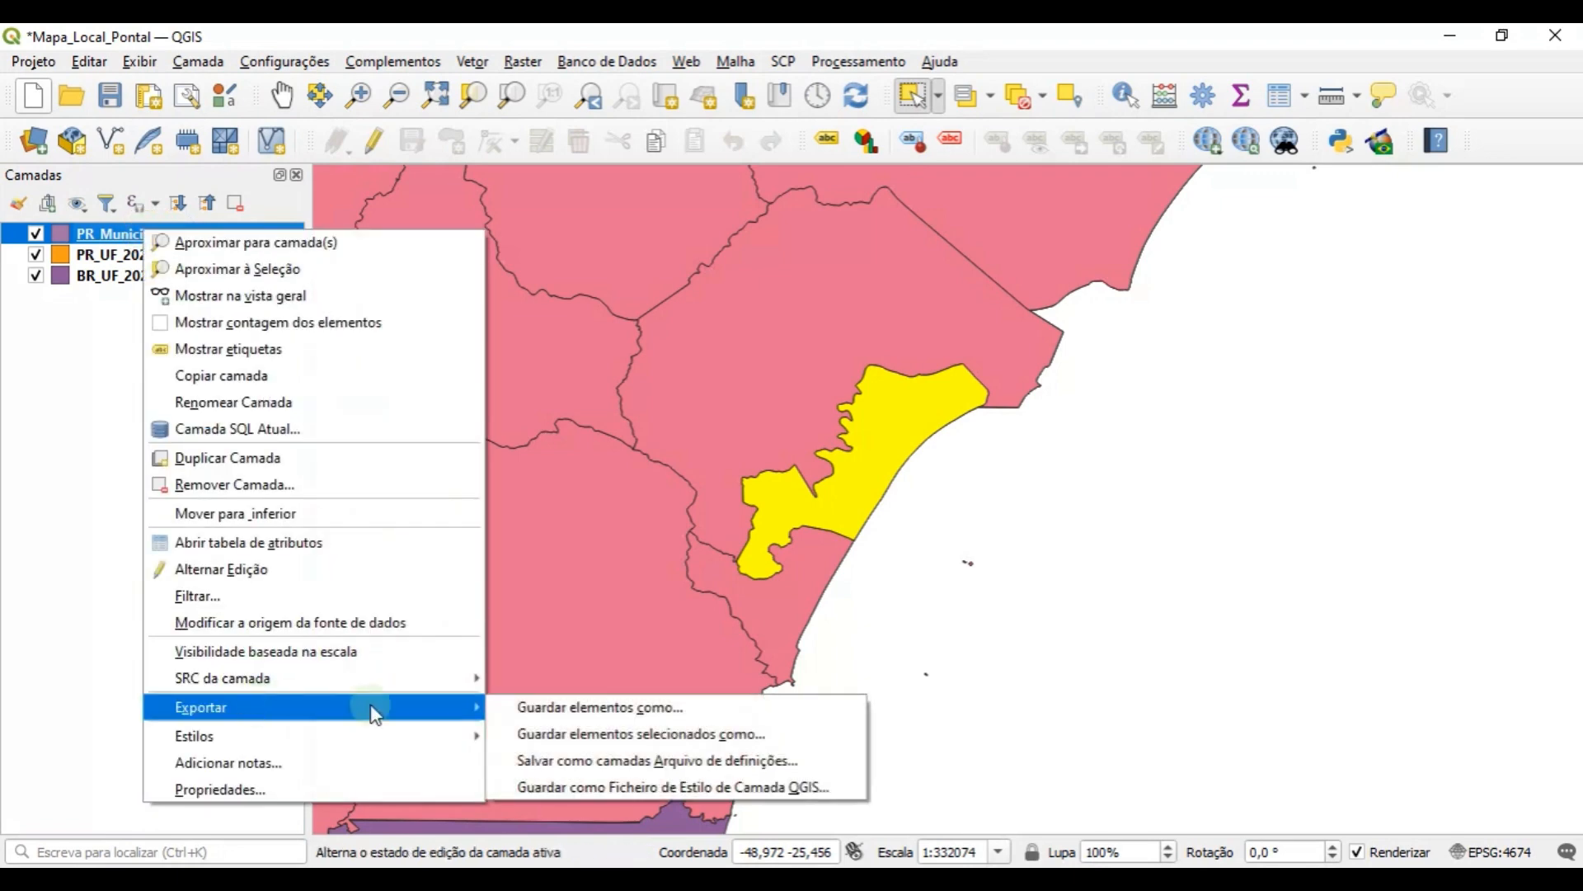
left_click(582, 742)
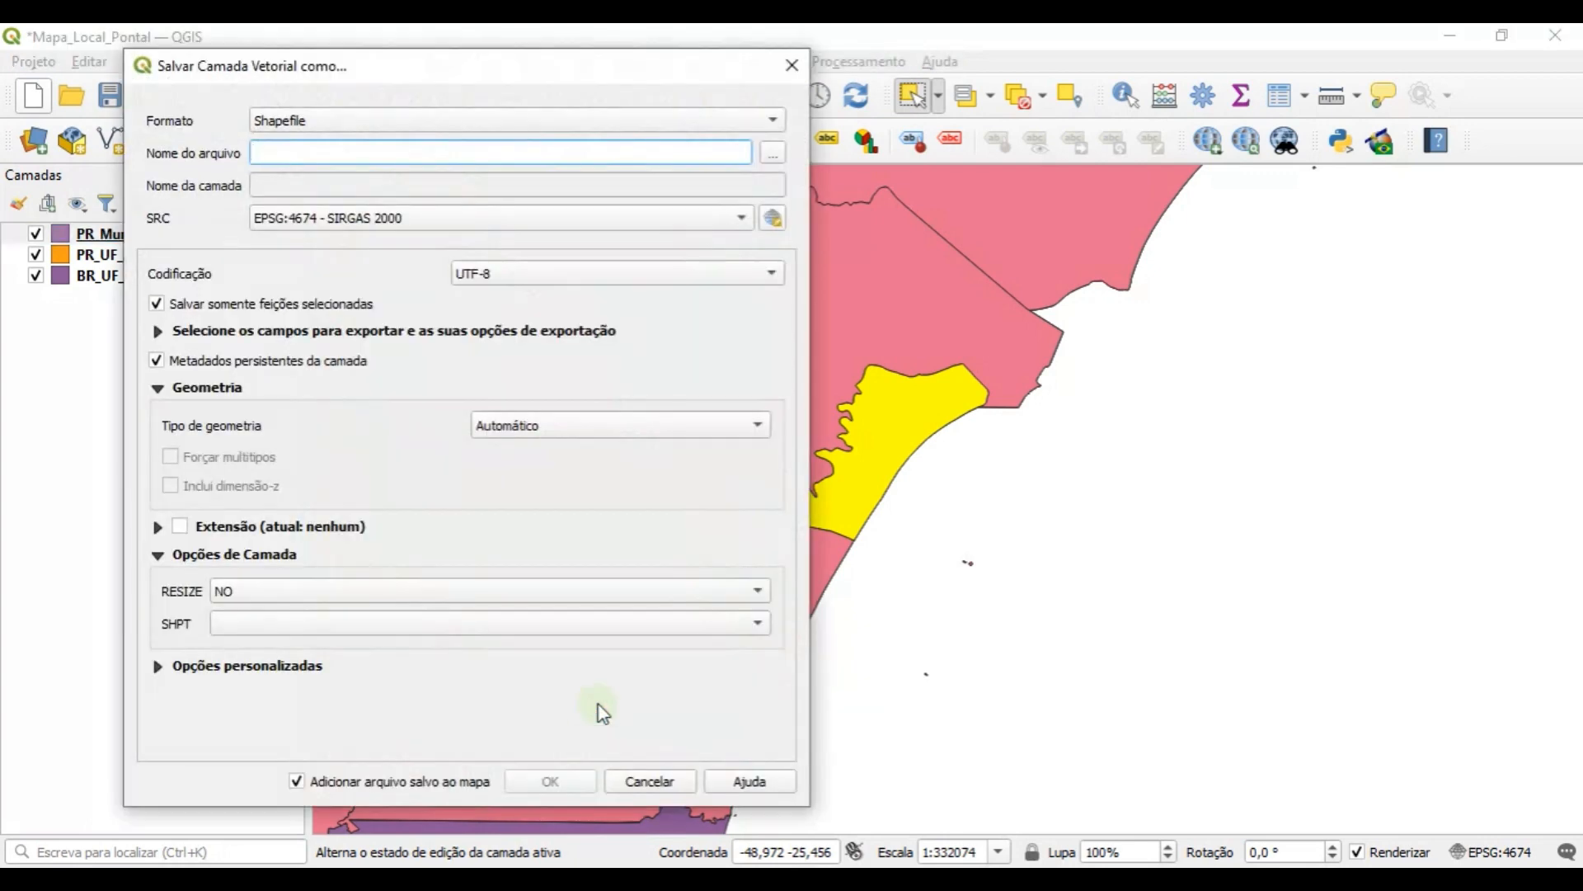
left_click(483, 123)
left_click(478, 126)
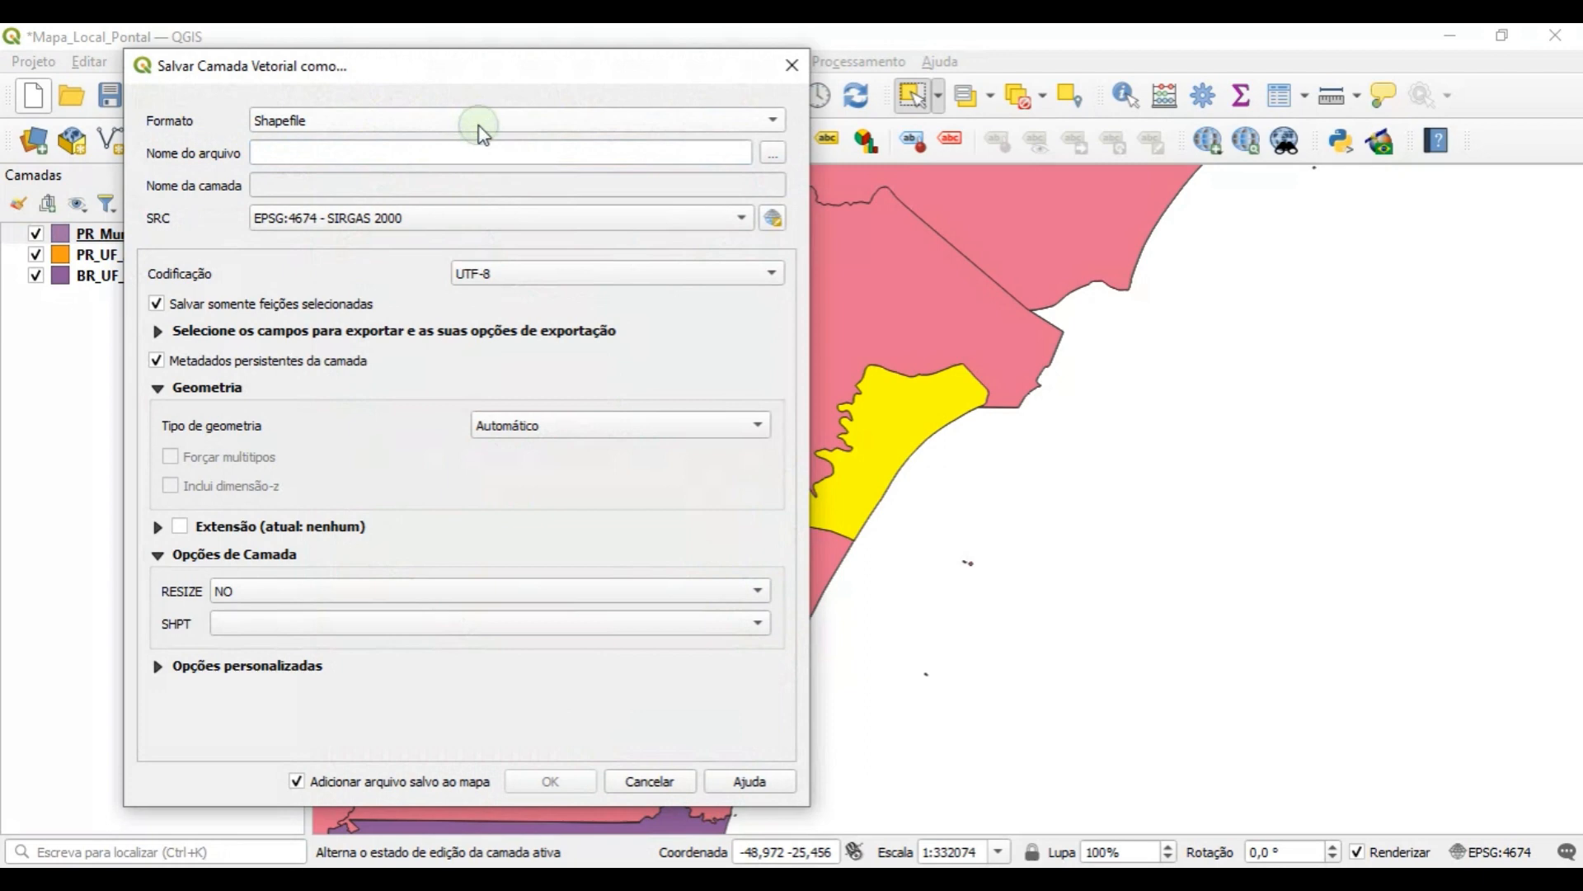
- Name the export file Pontal_do_Parana and set its location to the C:\QGIS\CARTOGRAFIA\Mapa_Pontal folder
left_click(745, 156)
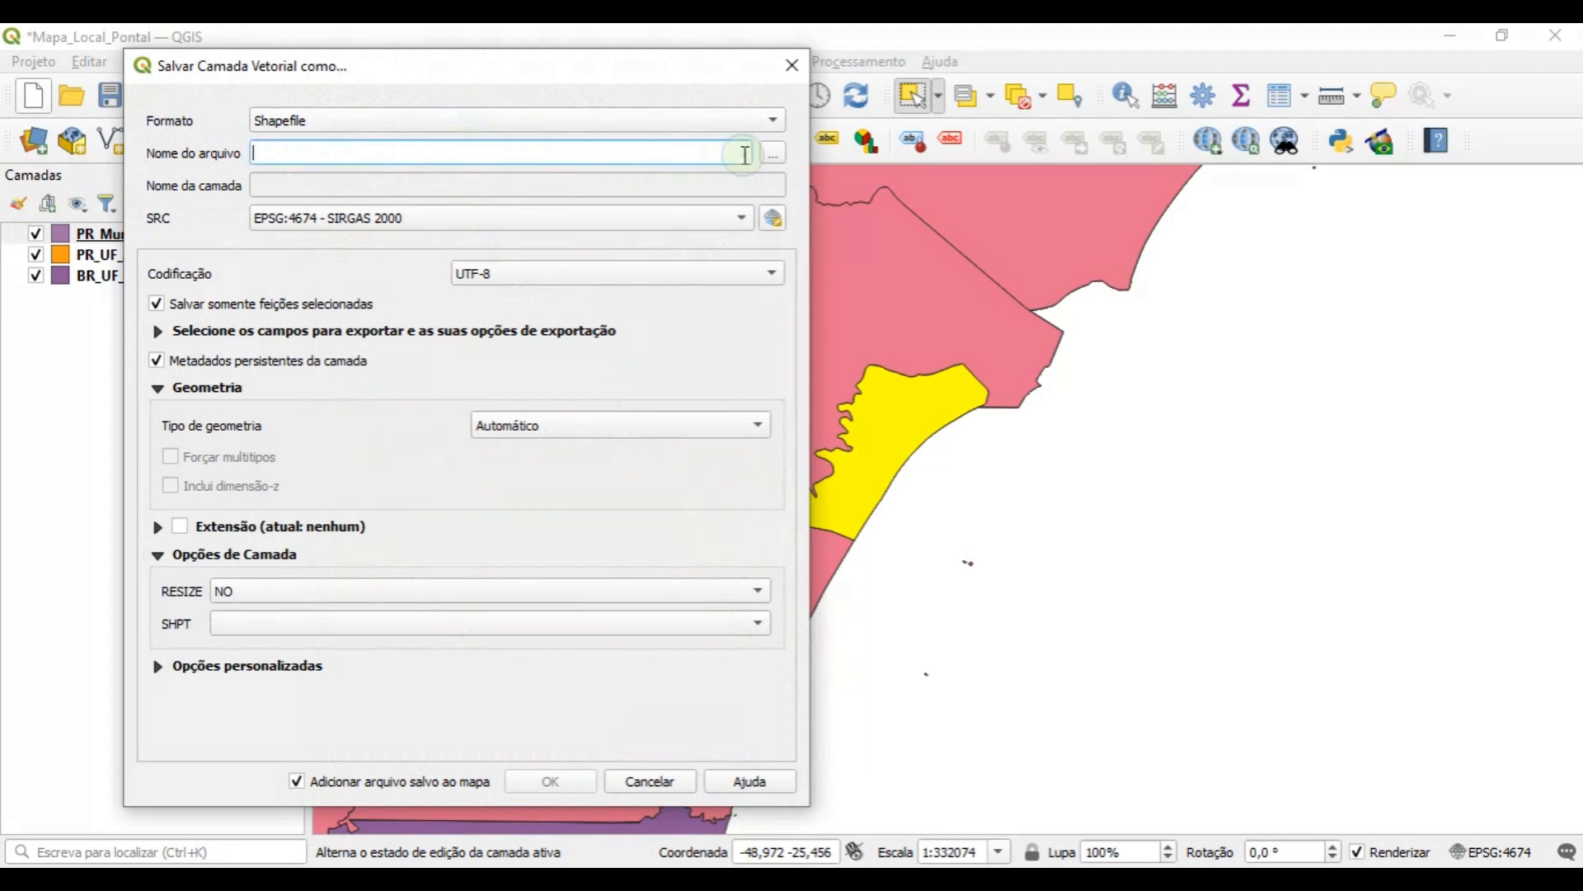
type("Pontal_do_Parana")
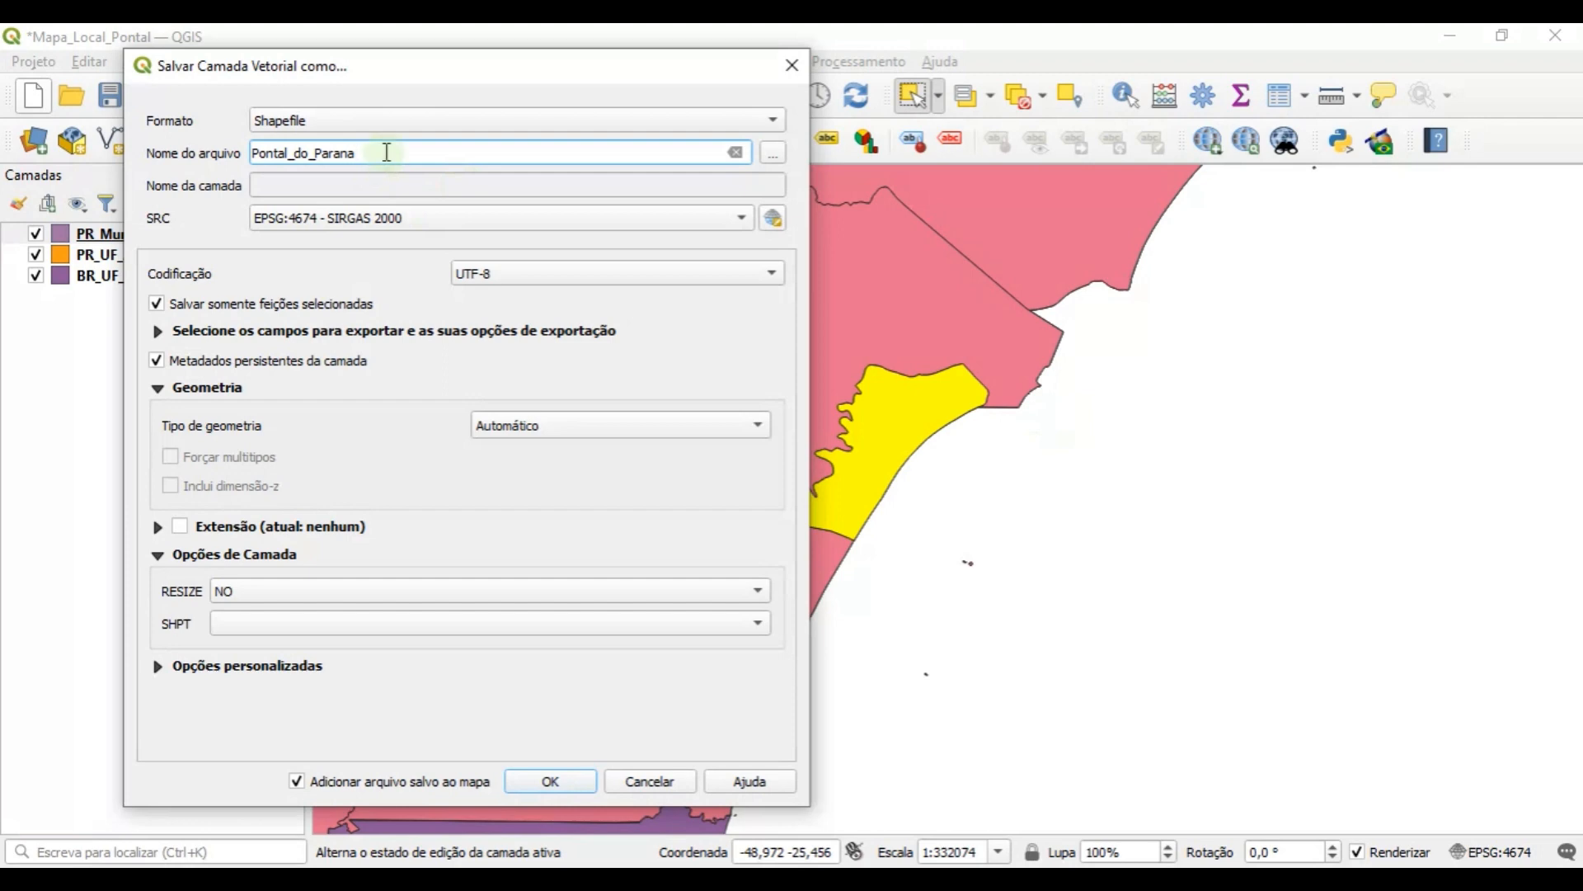
left_click(774, 157)
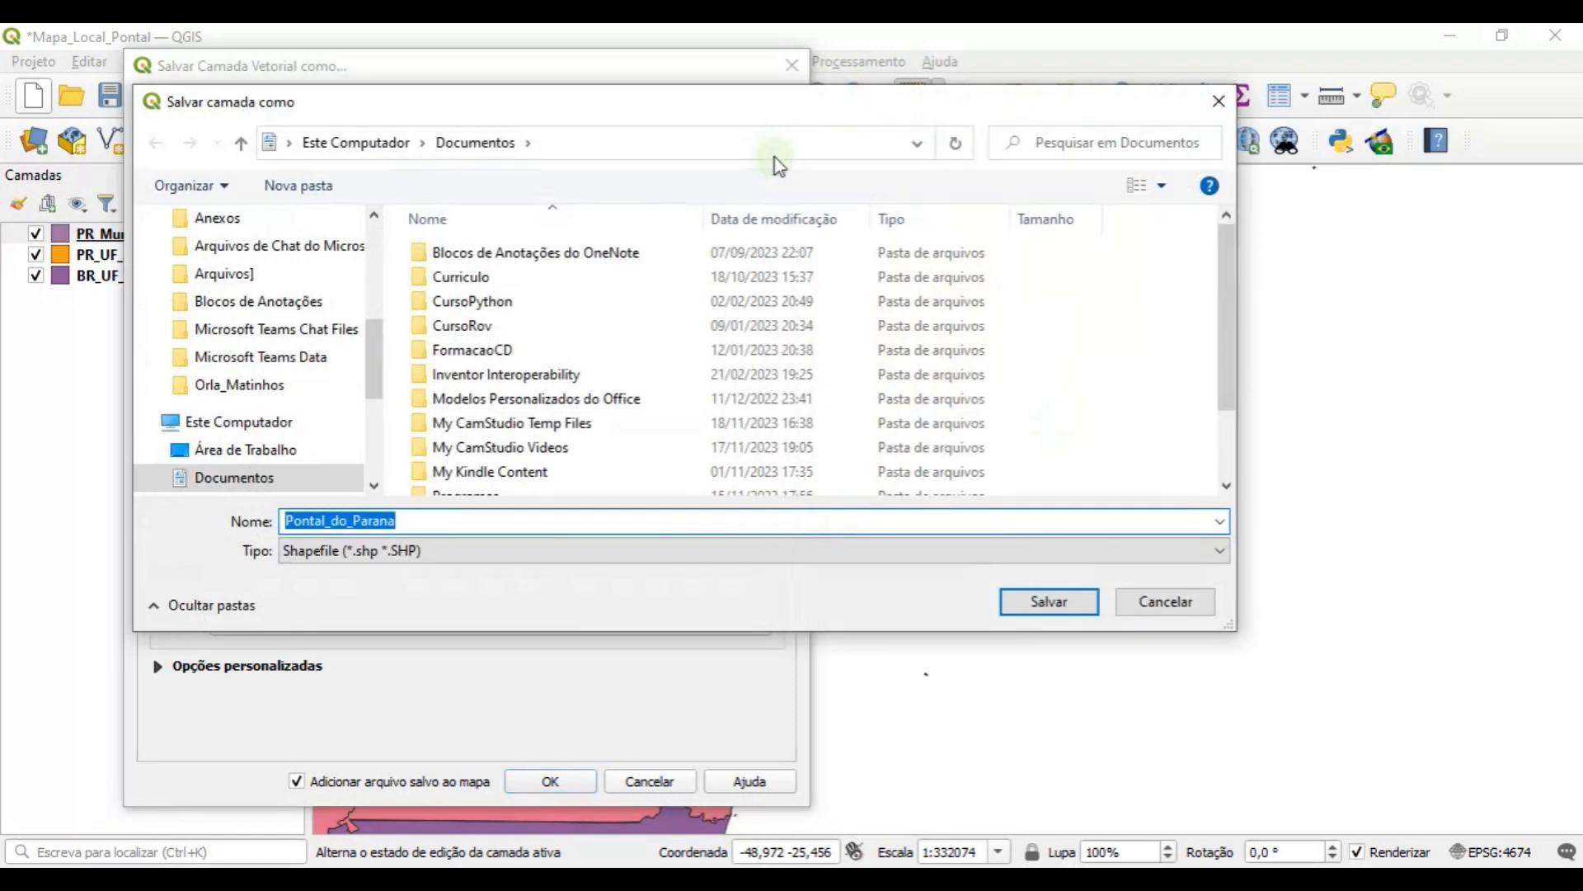
scroll(380, 327, "down", 4)
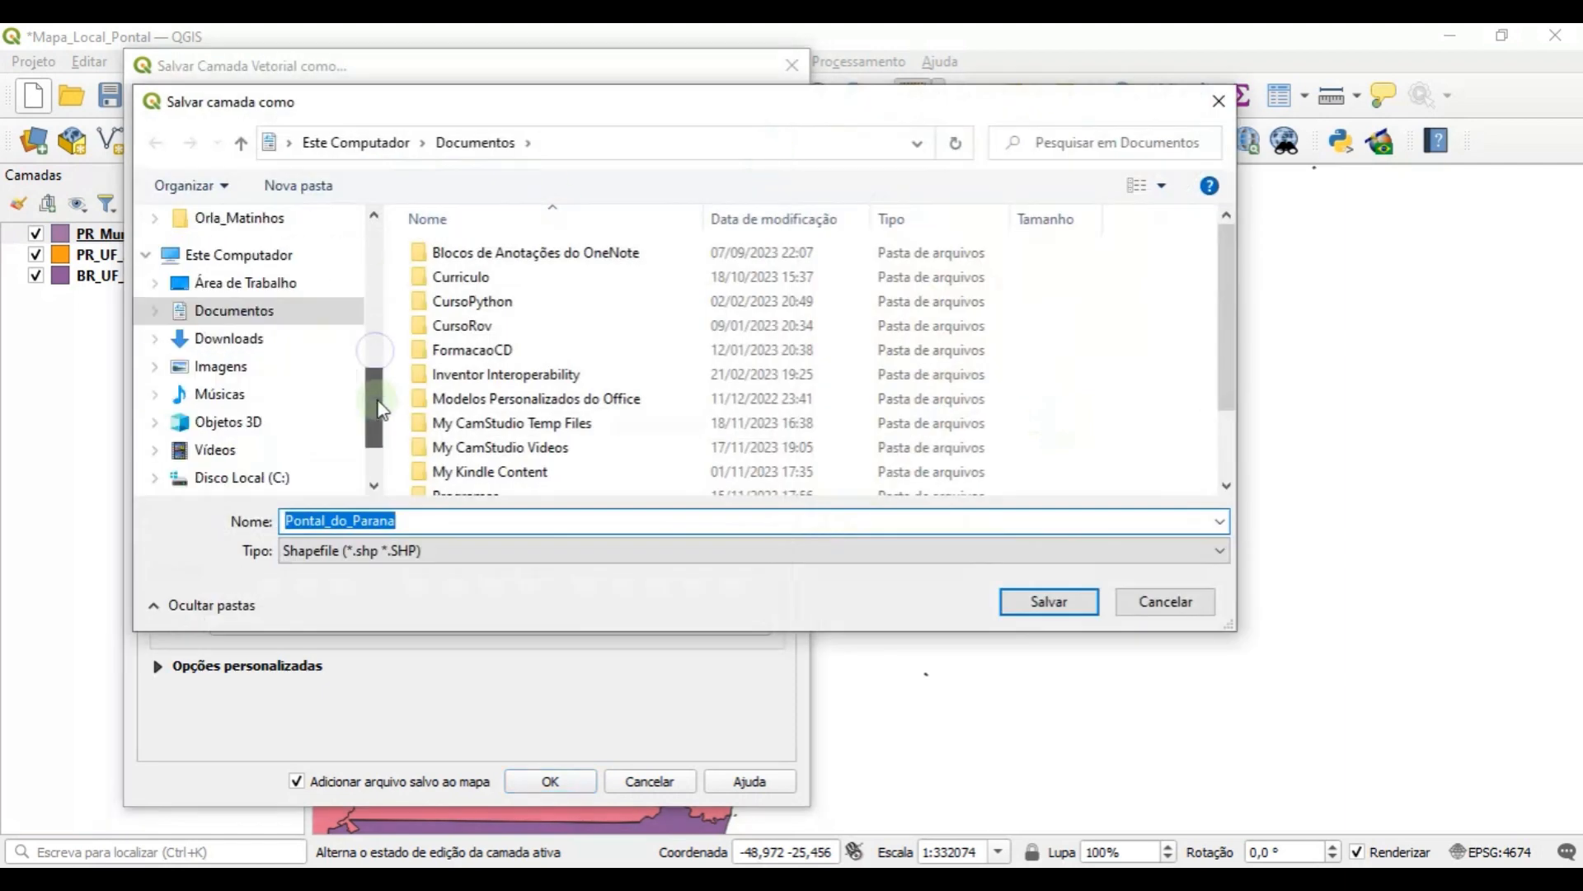
left_click(287, 373)
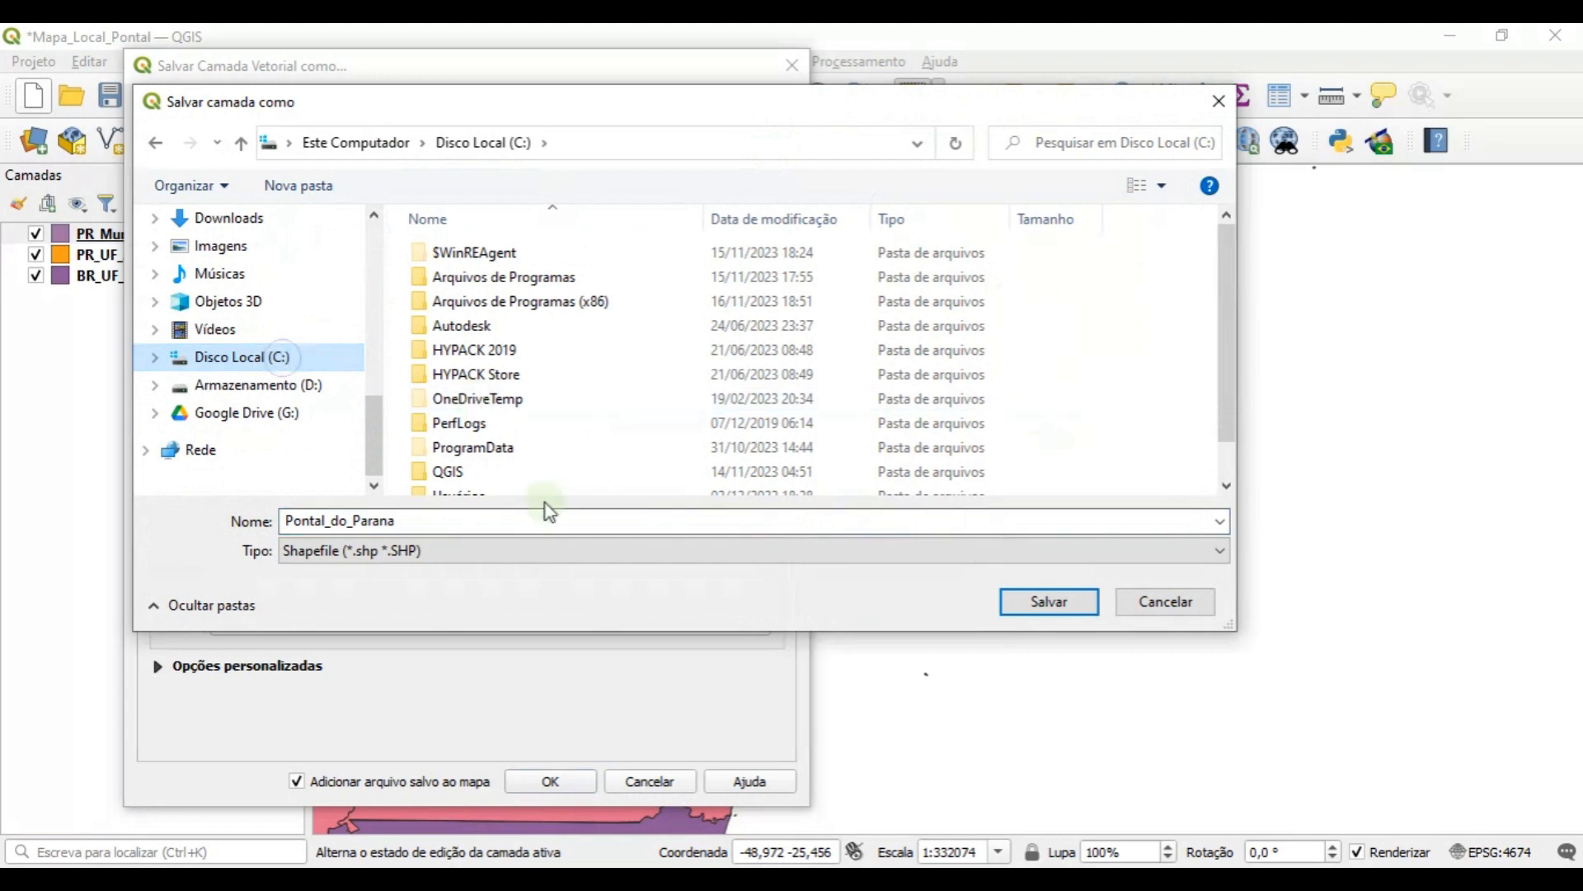
scroll(553, 470, "down", 1)
left_click(505, 439)
double_click(509, 445)
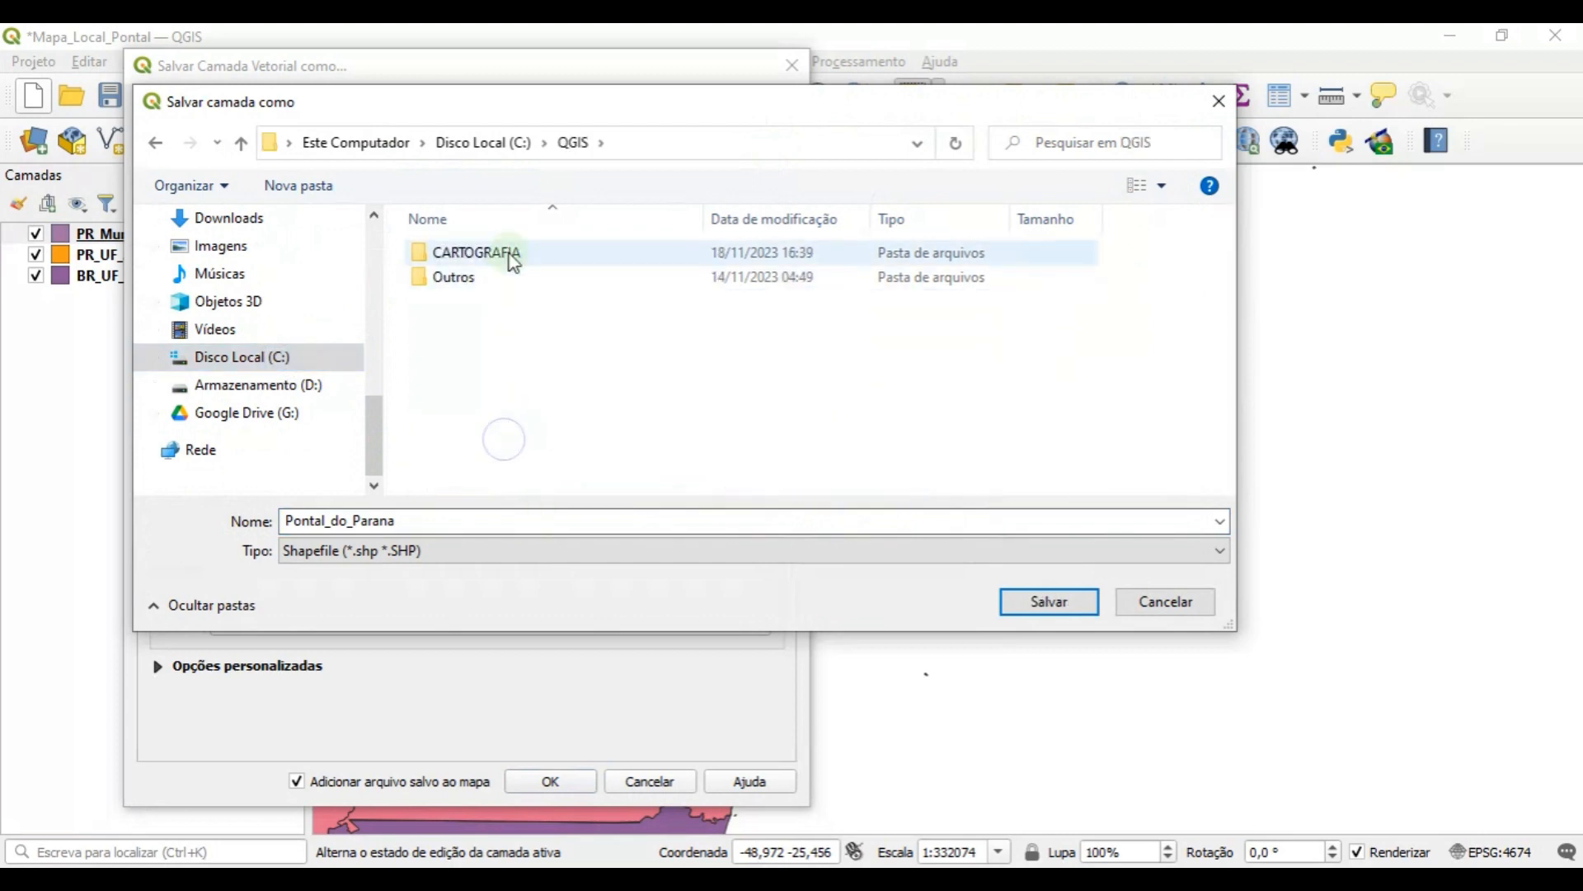
double_click(506, 255)
double_click(493, 279)
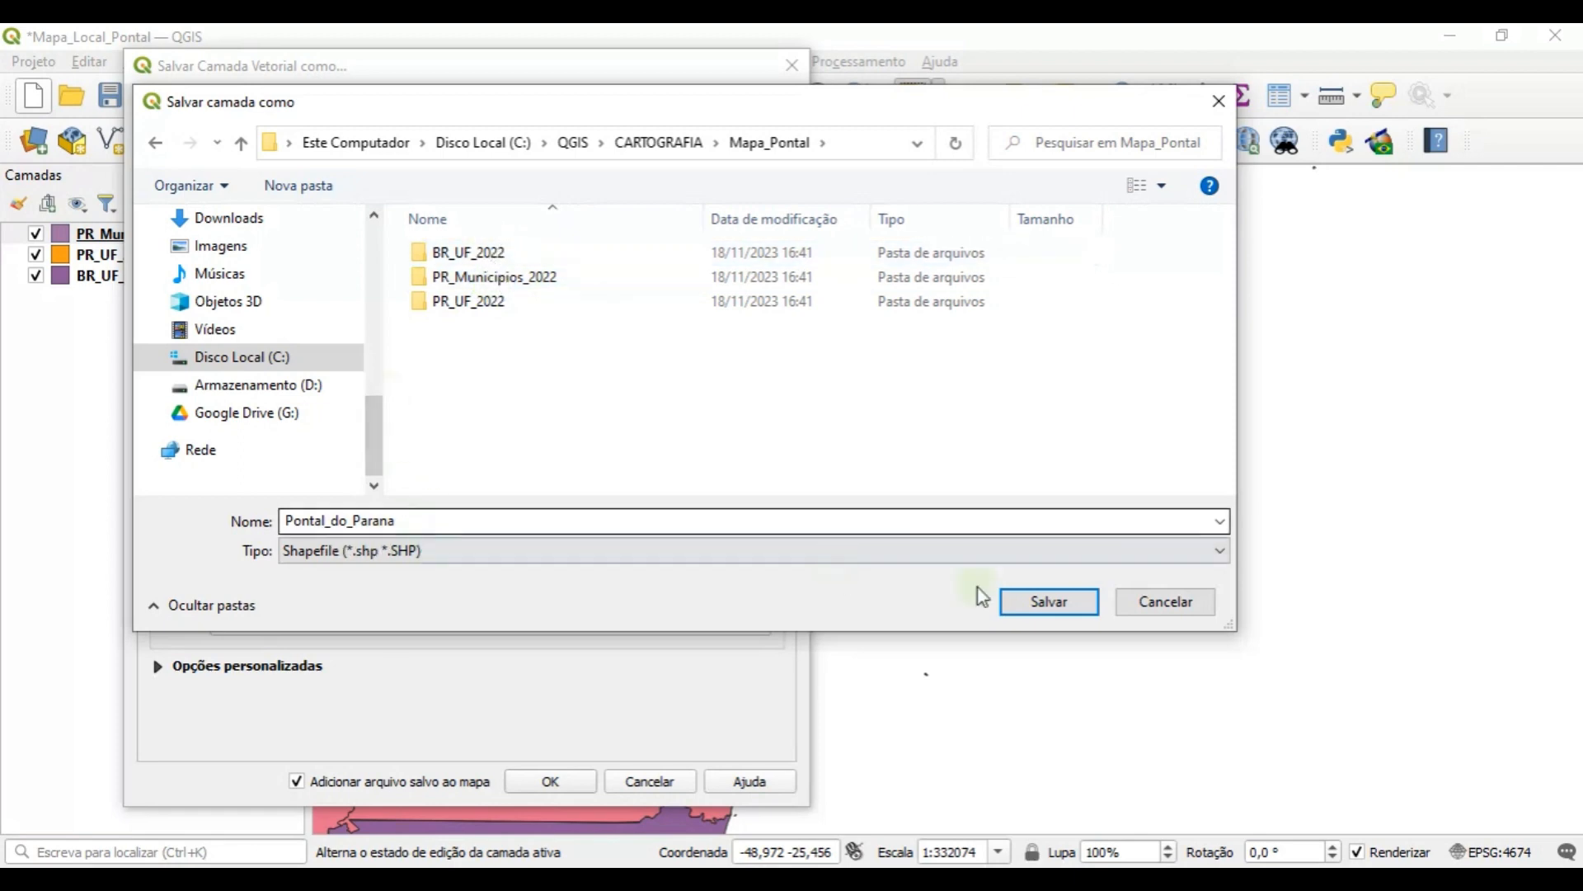
left_click(1045, 604)
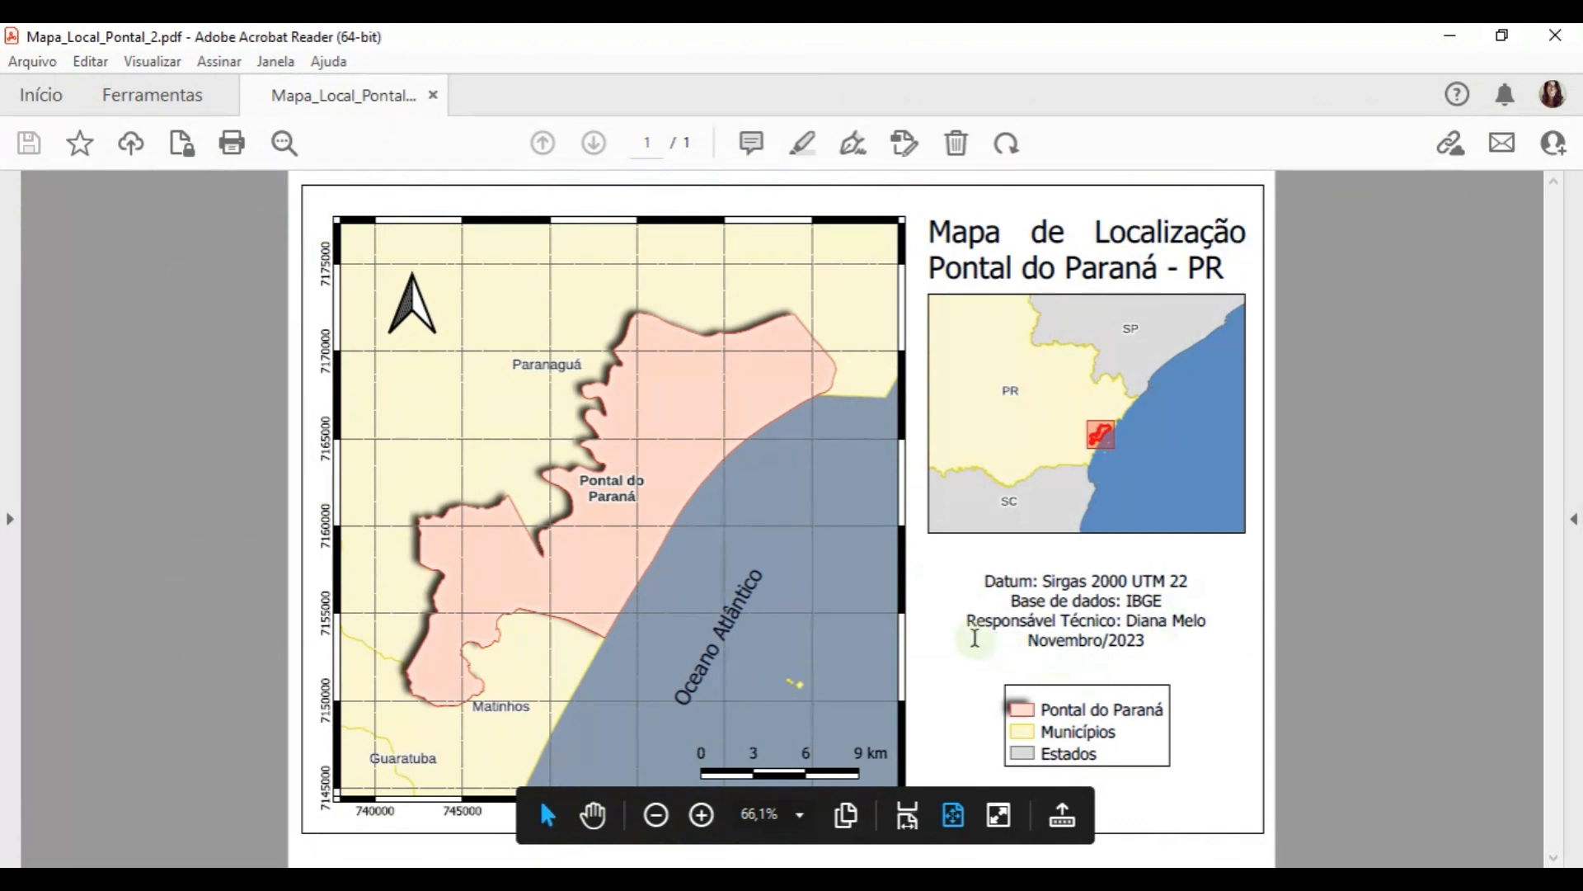
- Check the datum stated on the finished location map in Mapa_Local_Pontal_2.pdf, and return to QGIS
left_click_drag(983, 580, 1108, 578)
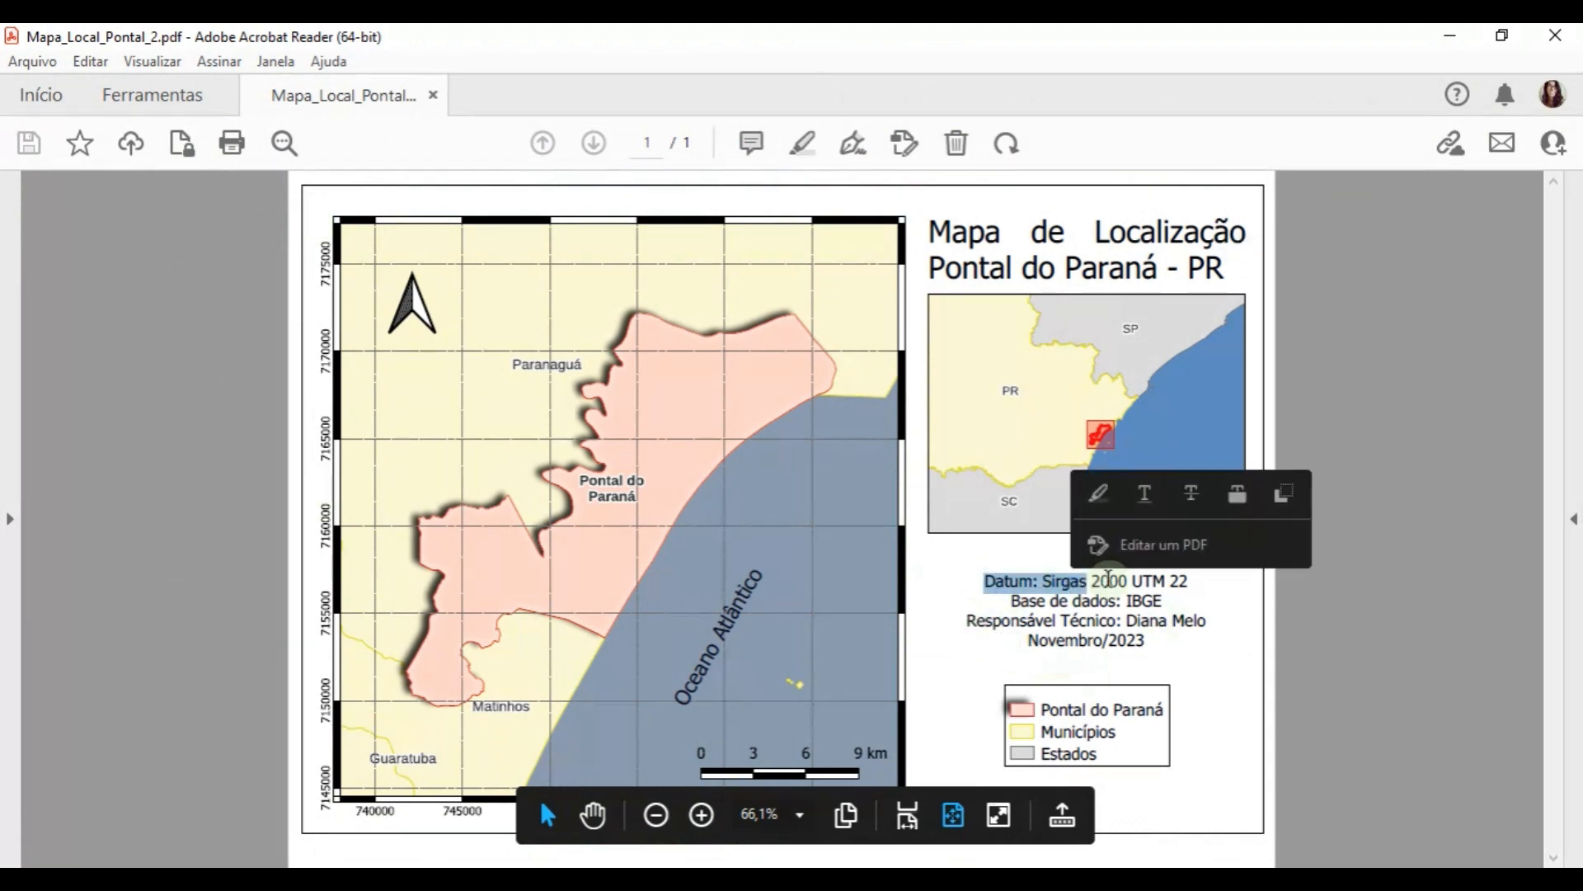
left_click(1185, 652)
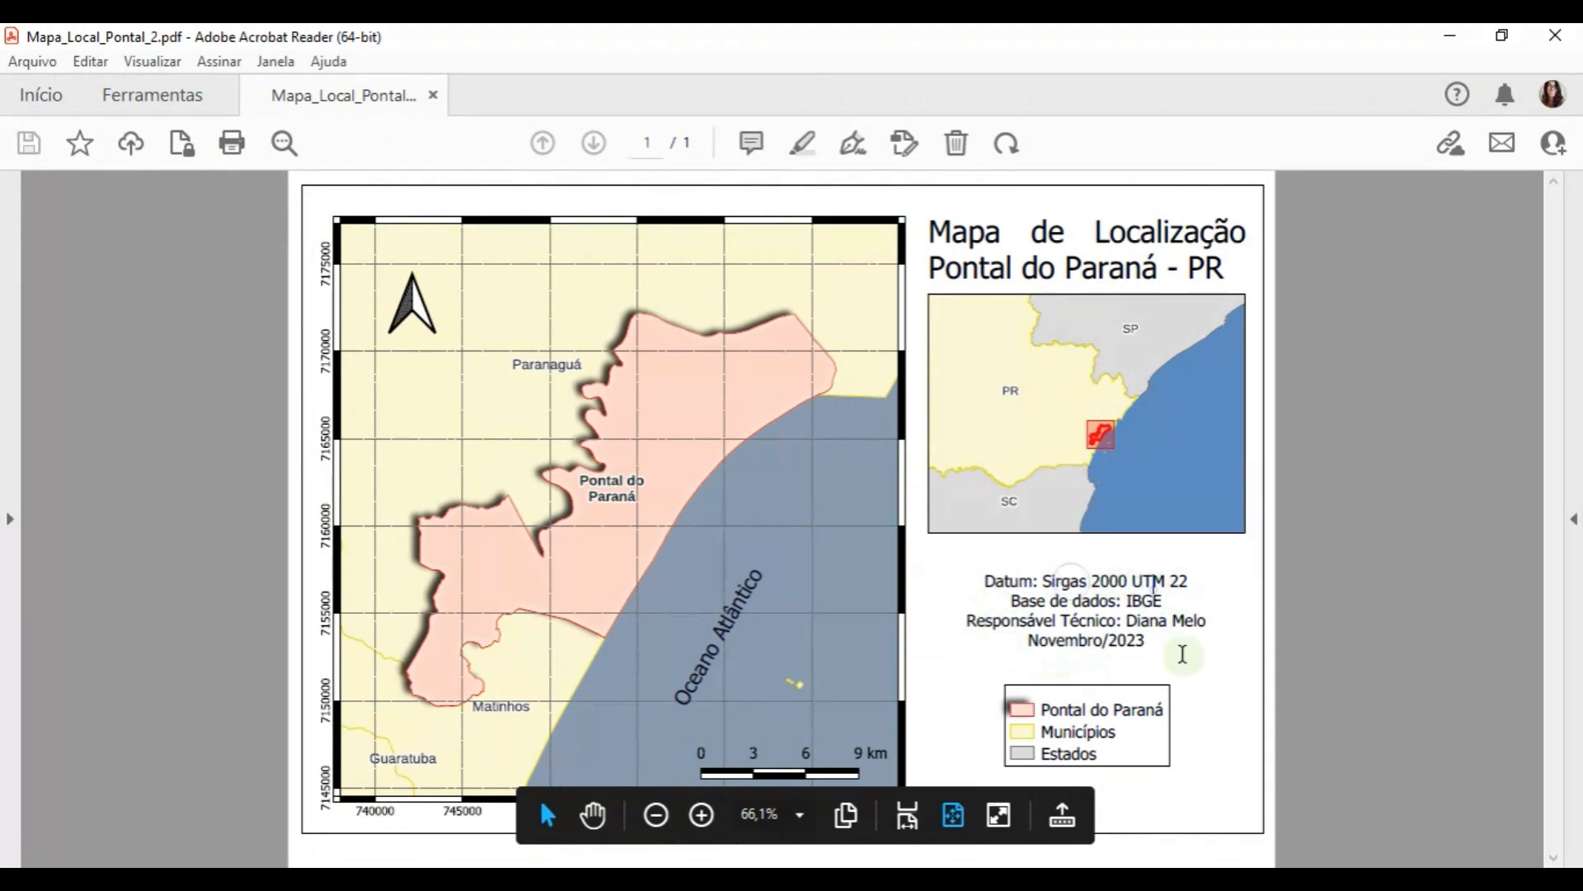
left_click(1450, 51)
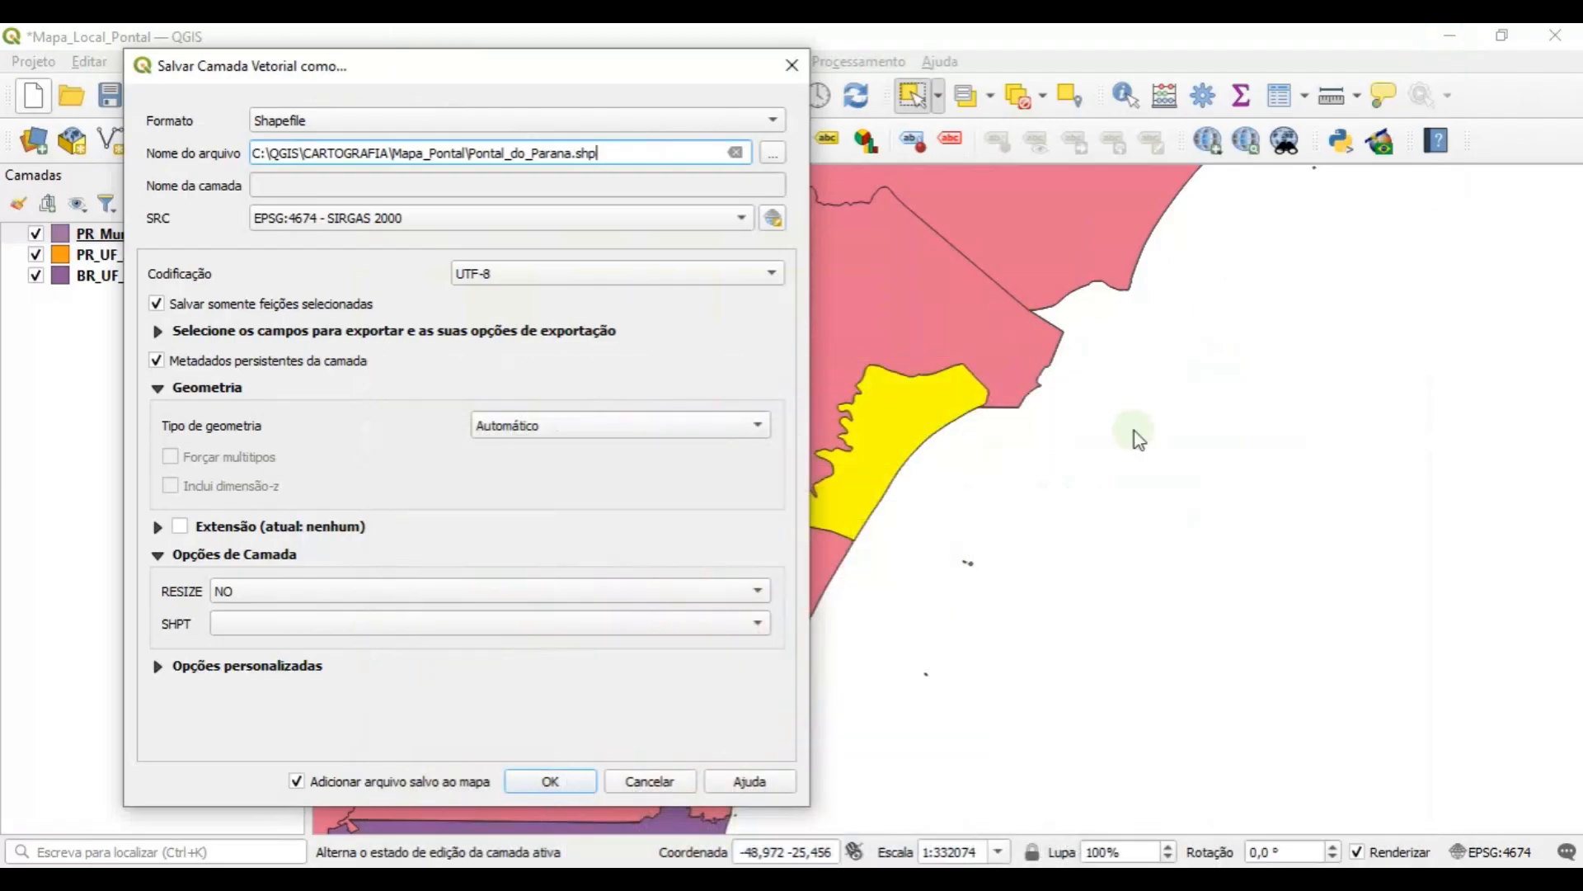
- Set the coordinate reference system of the export to EPSG:31982 - SIRGAS 2000 / UTM zone 22S
left_click(695, 222)
left_click(695, 219)
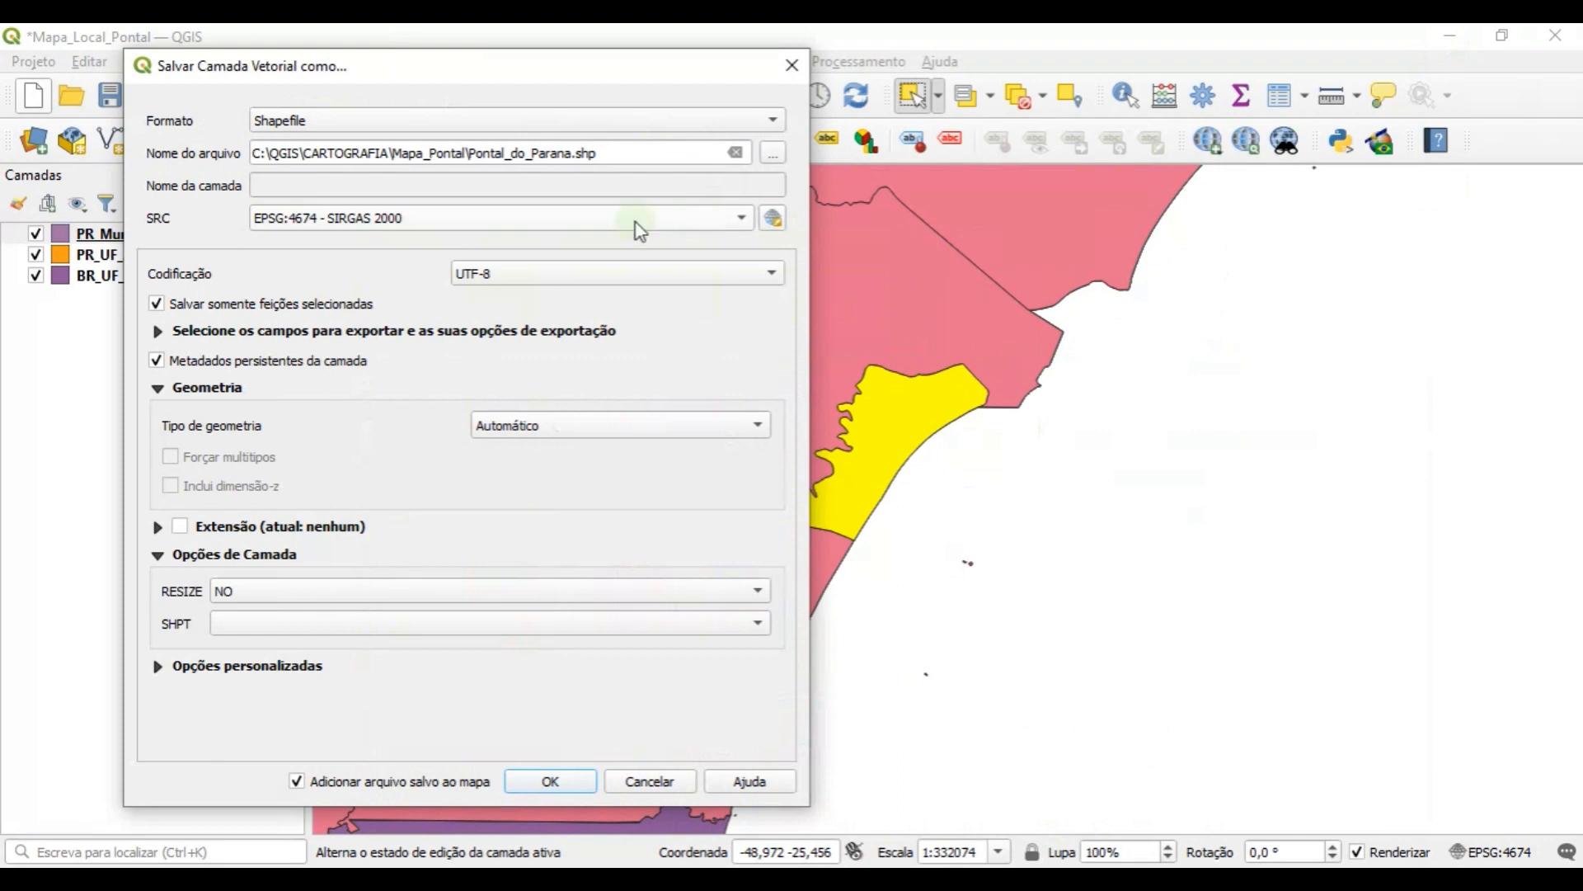
mouse_move(633, 230)
left_click(454, 219)
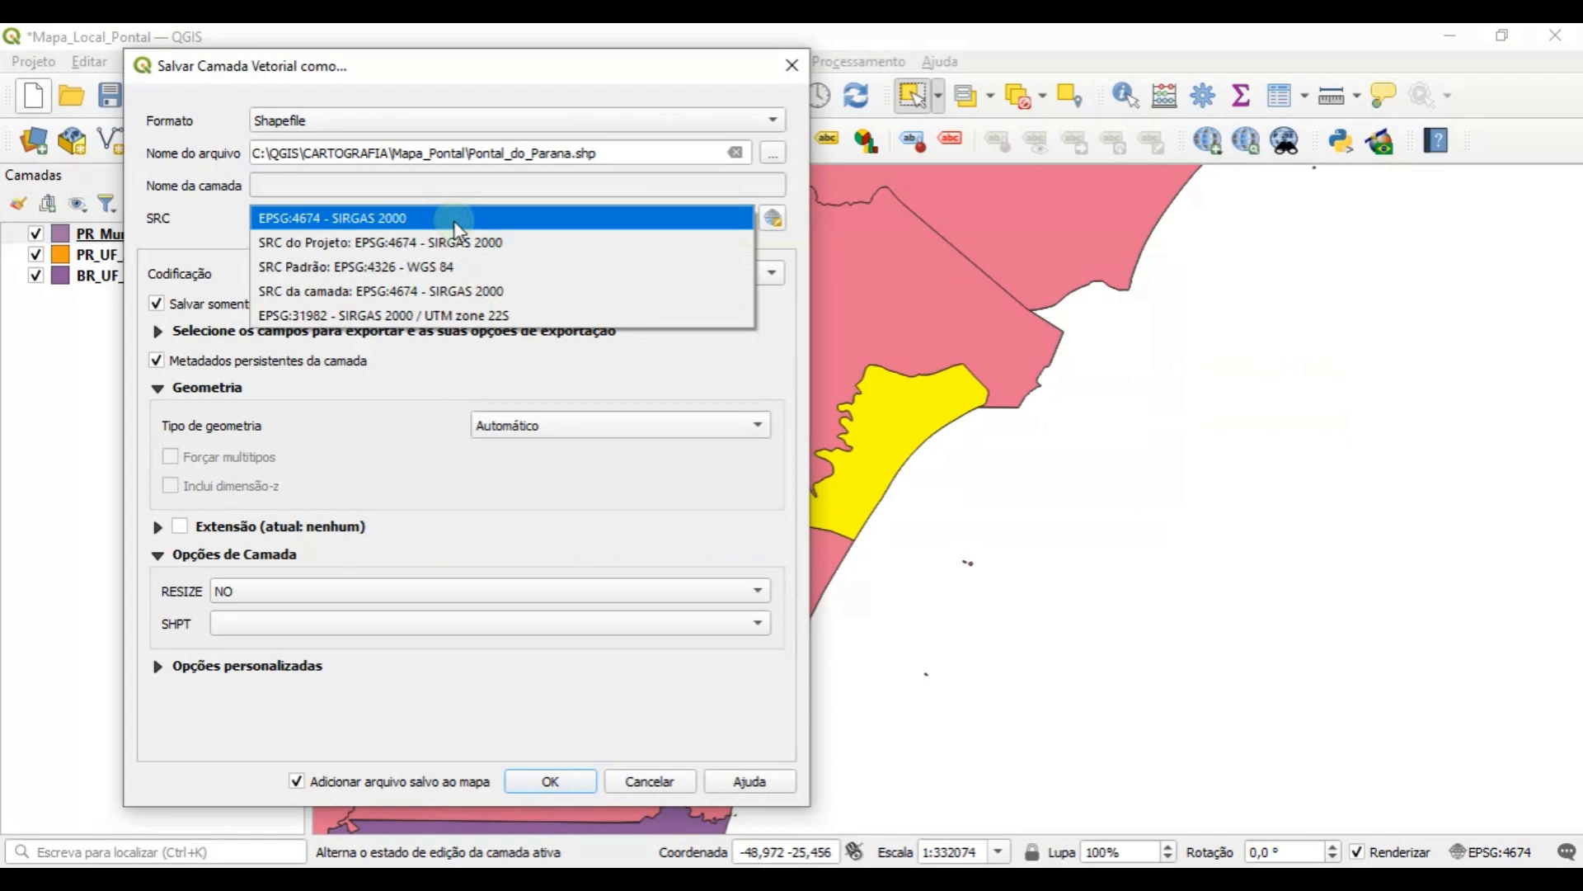
left_click(542, 317)
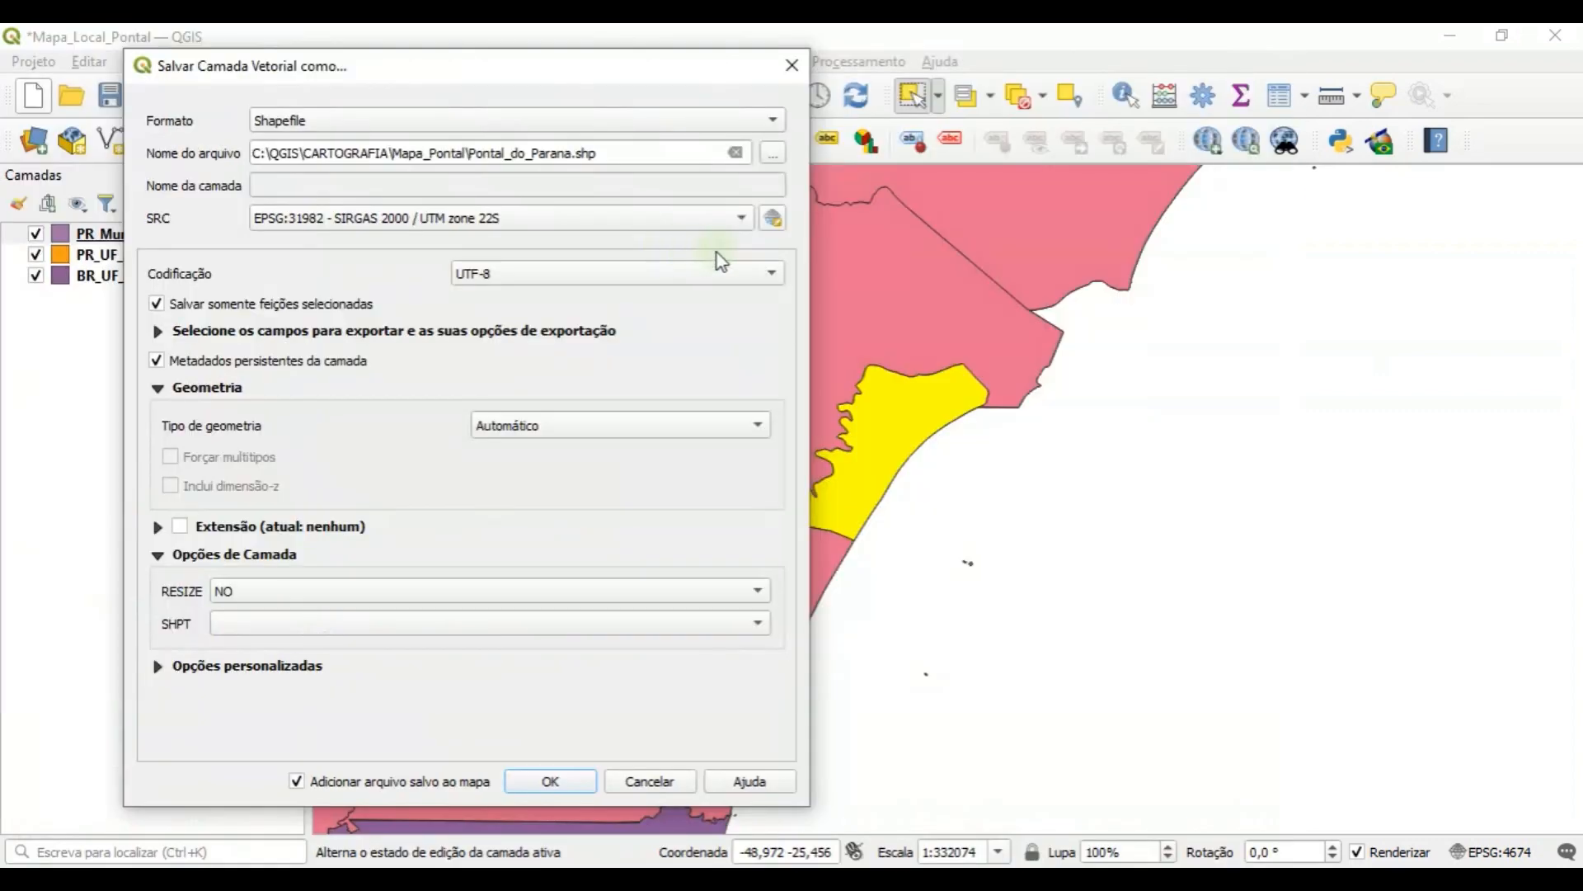
- Filter the full coordinate system list for "sirgas 2000", choose SIRGAS 2000 / UTM zone 22S, and export the layer
left_click(772, 221)
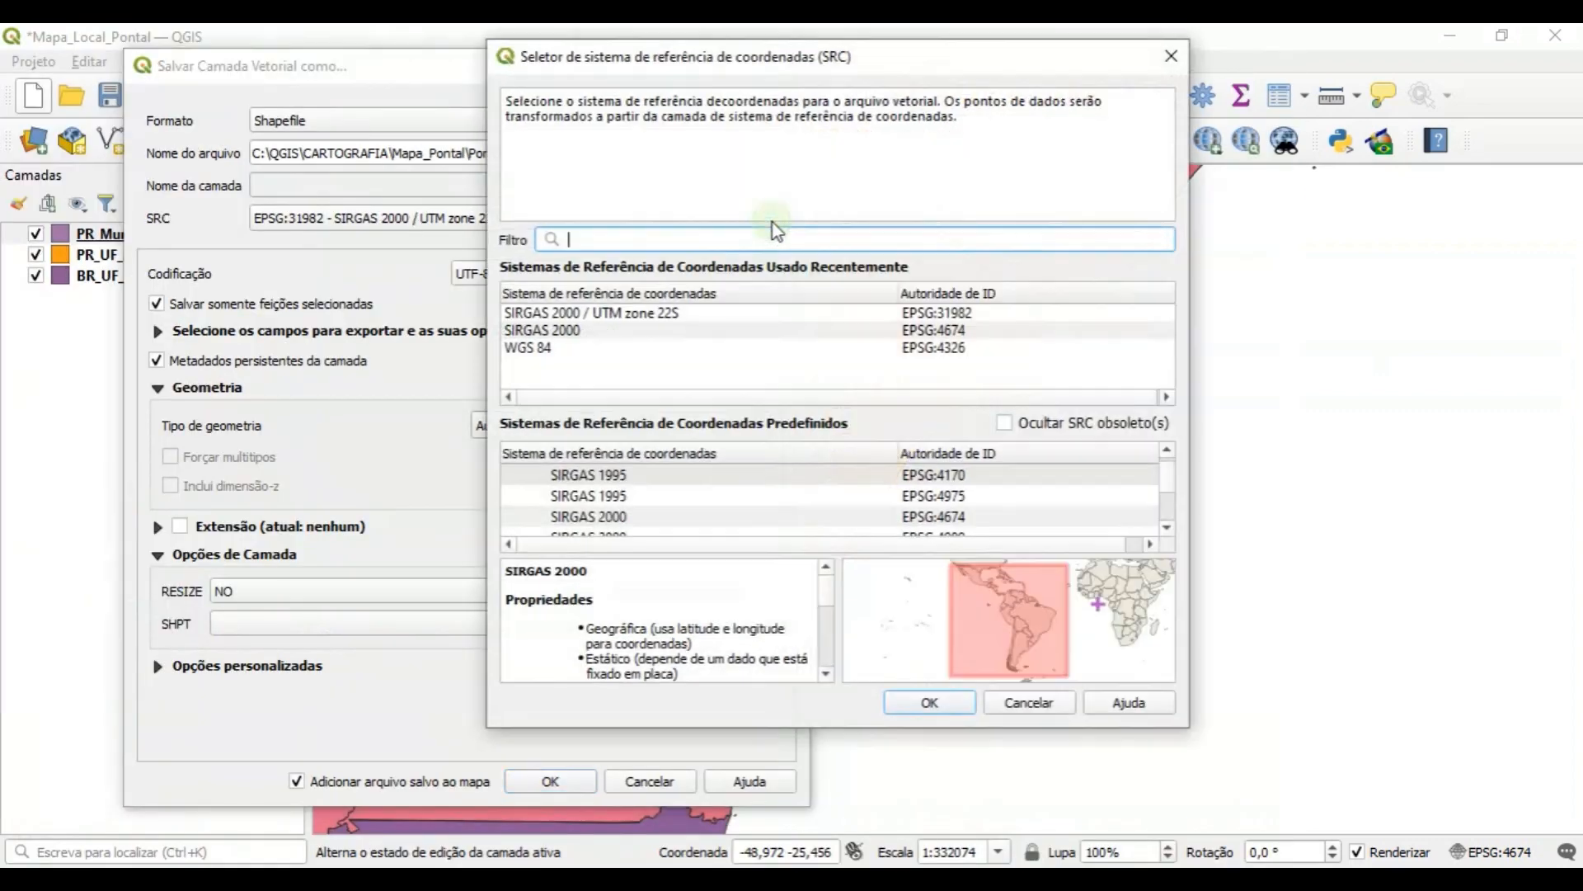
left_click_drag(714, 66, 1212, 169)
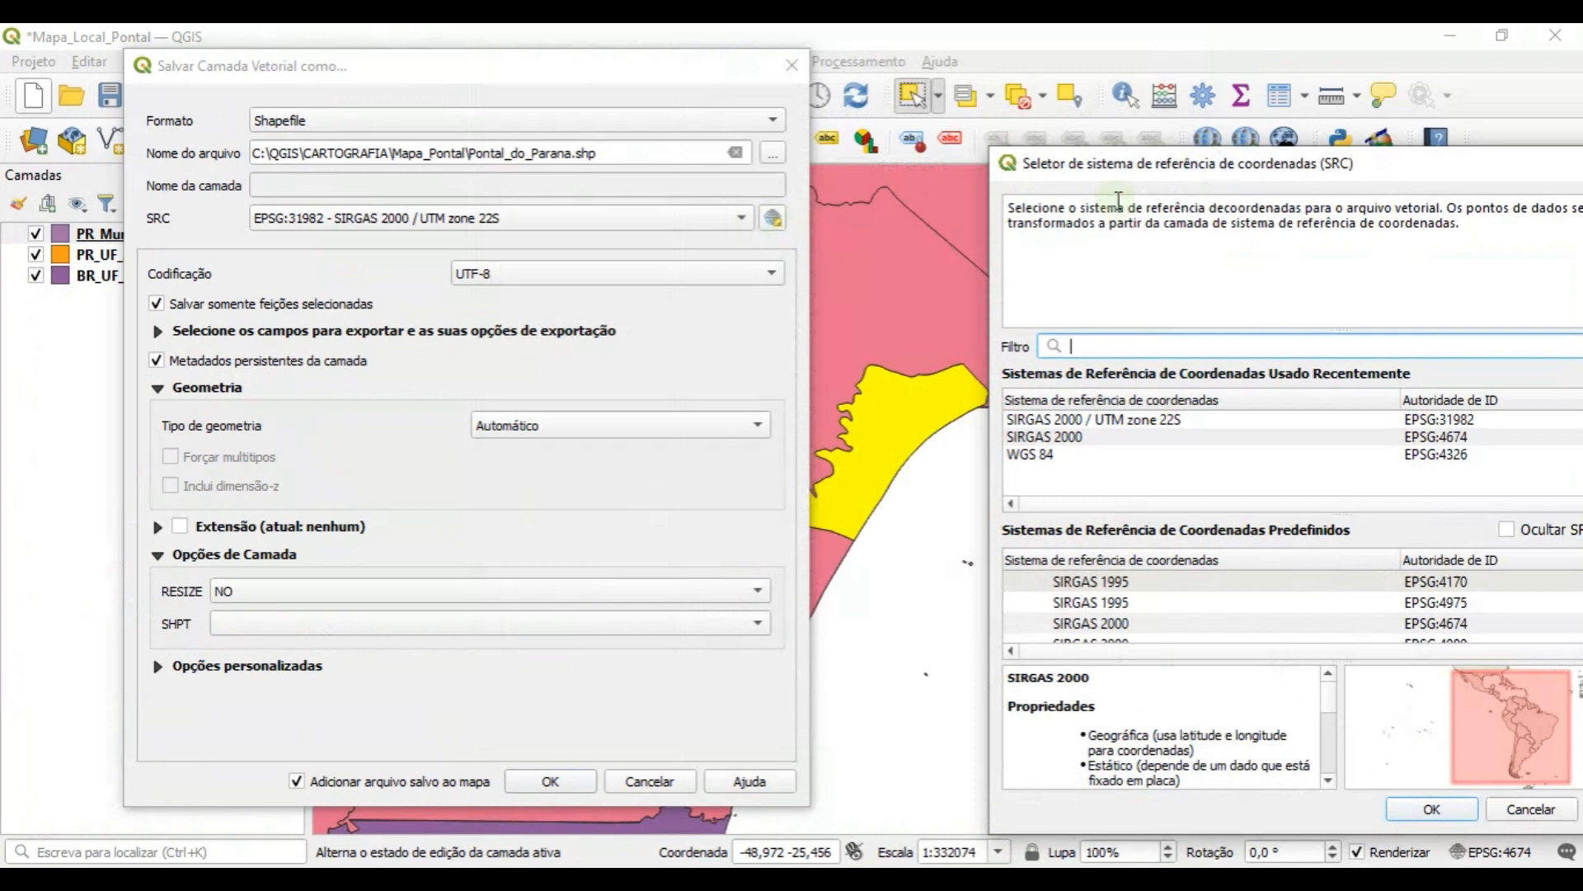
left_click_drag(1165, 175, 597, 122)
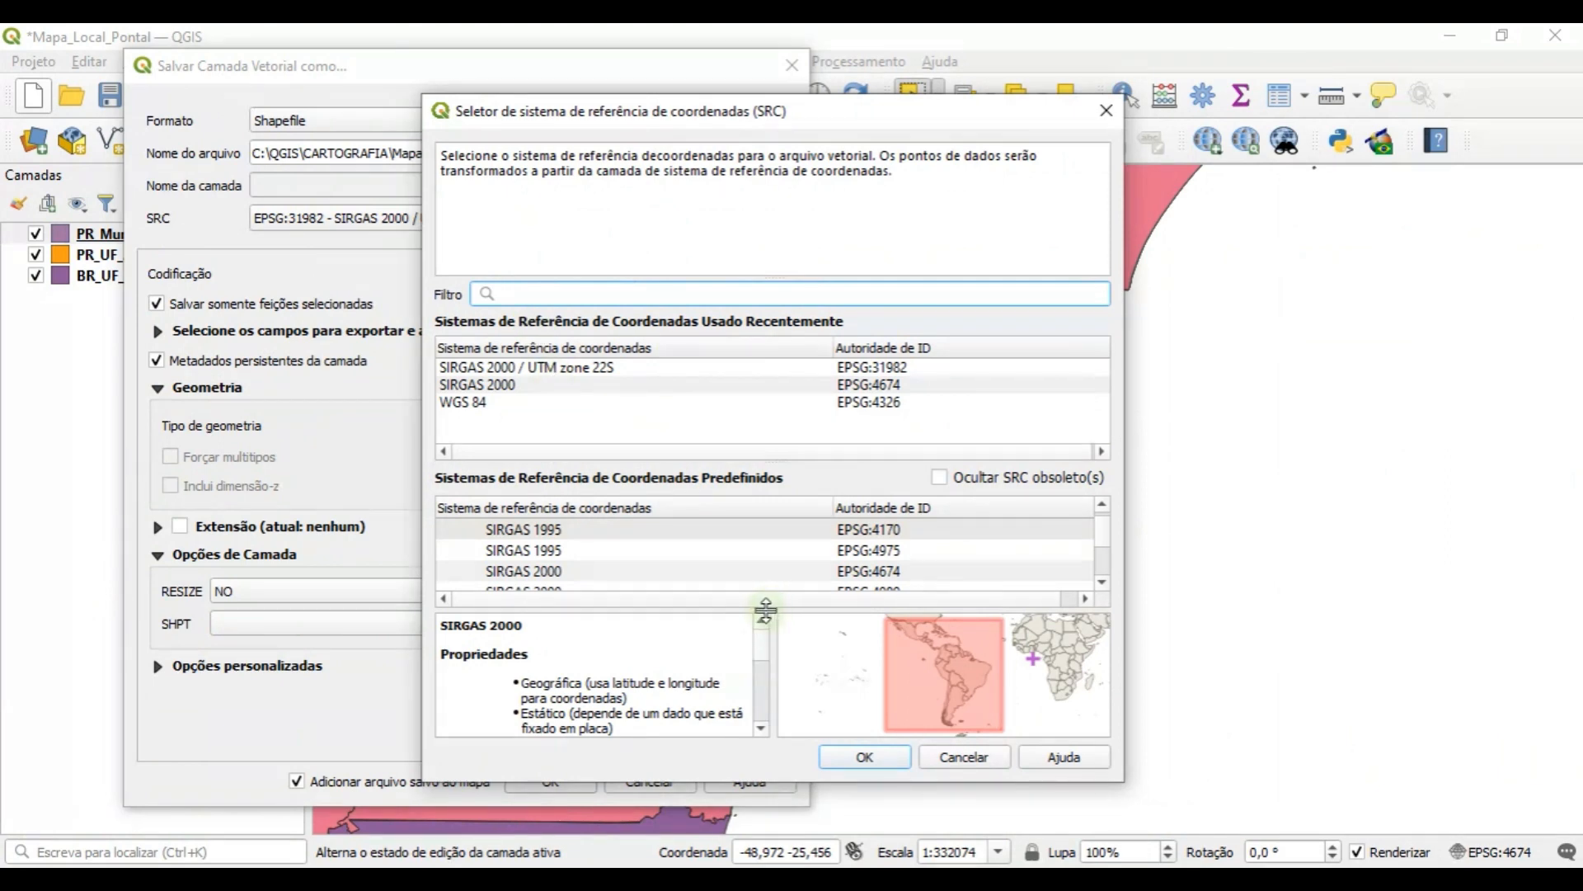
left_click_drag(765, 610, 765, 655)
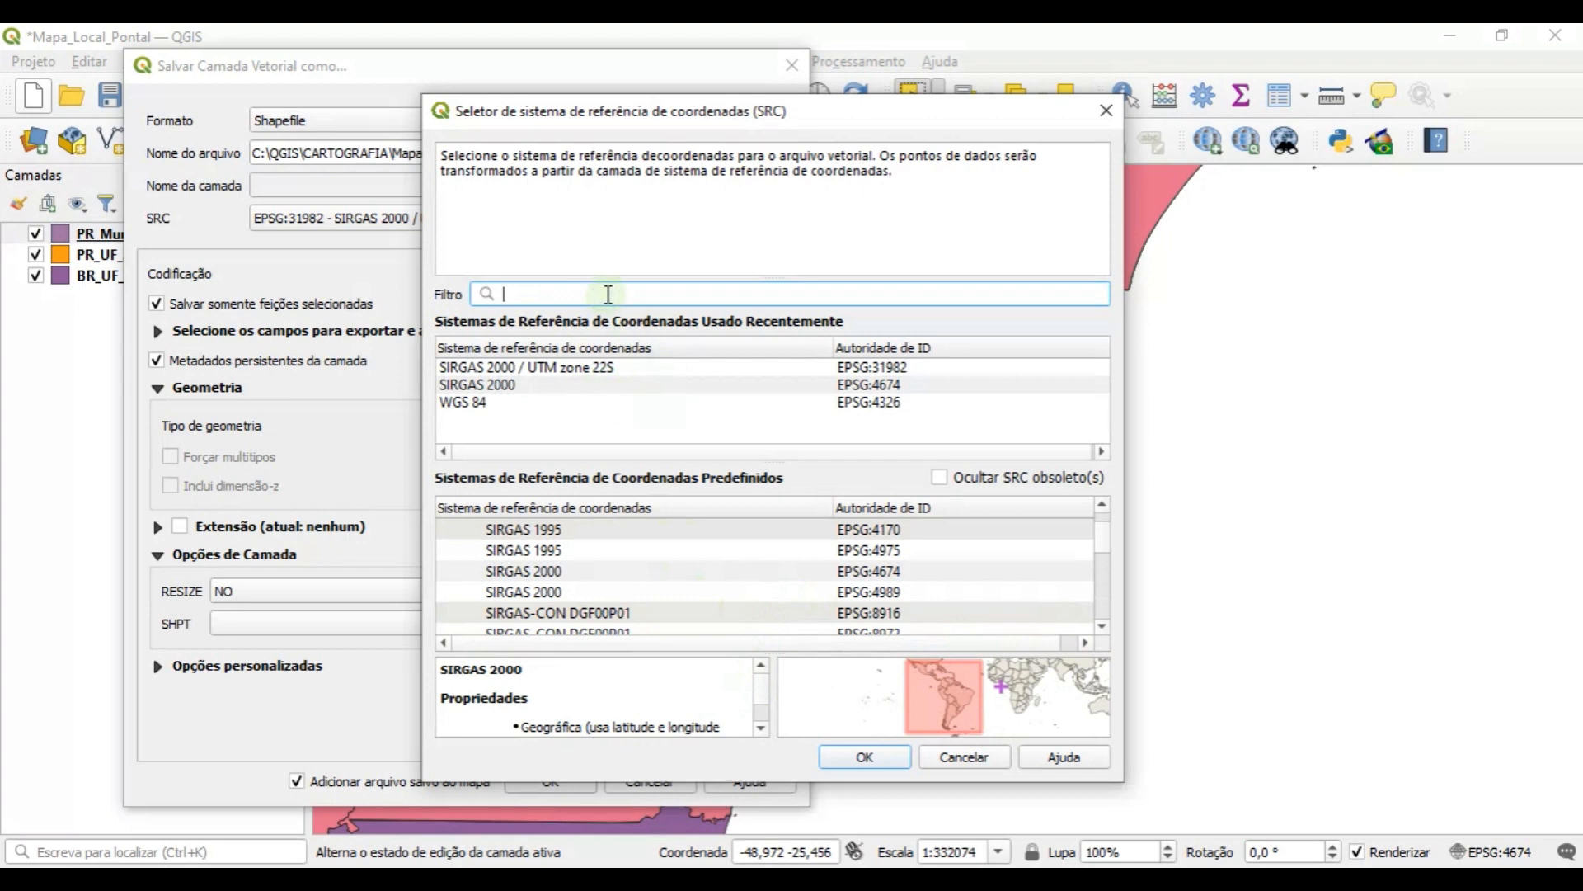
type("sirgas")
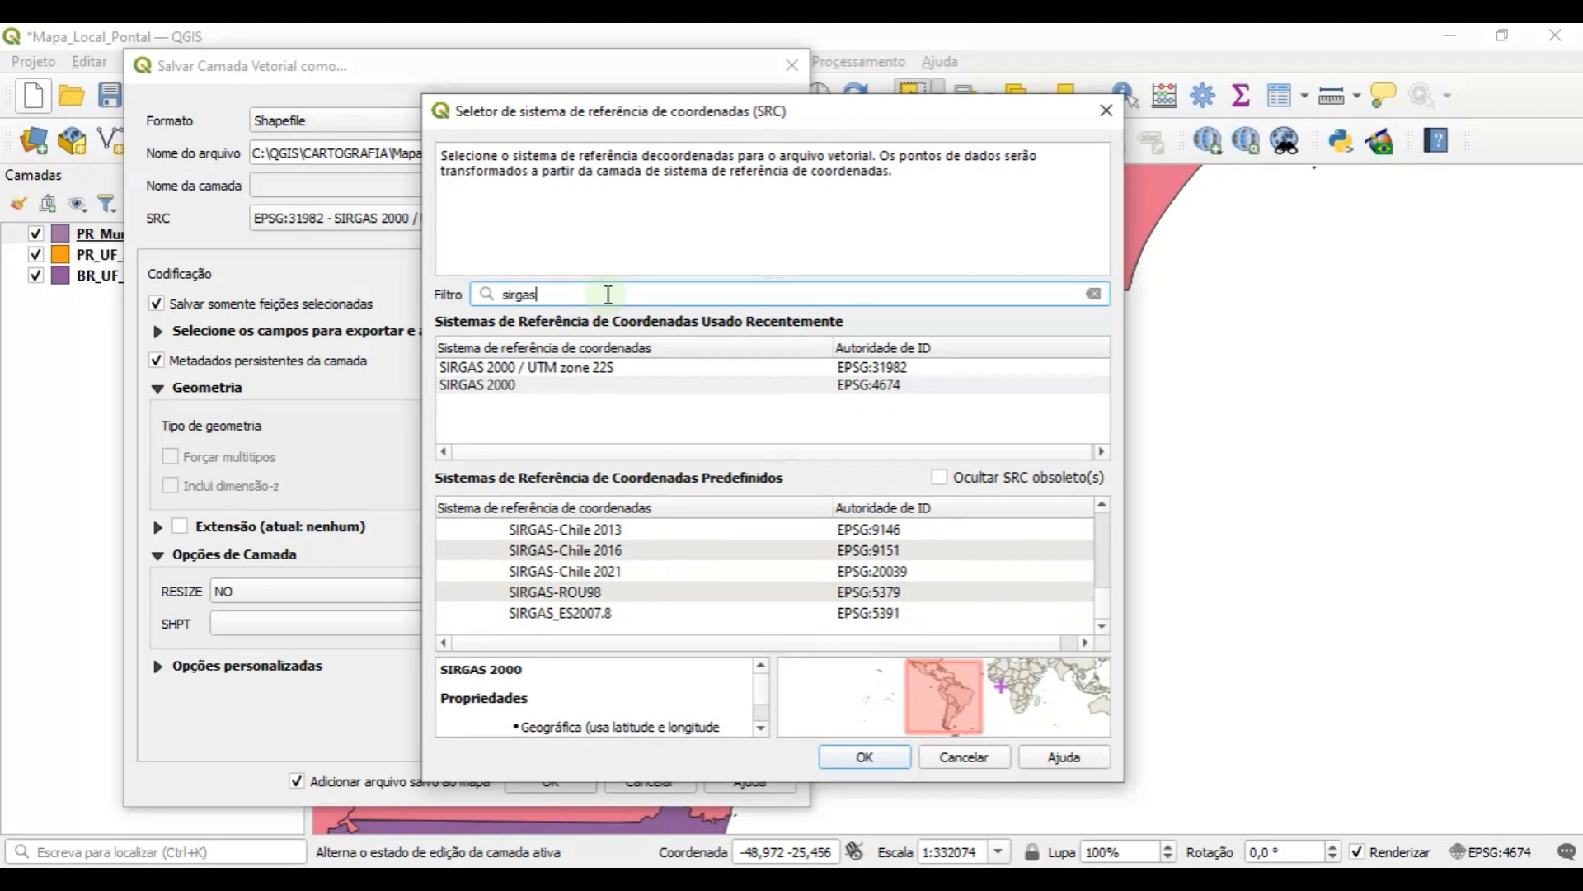
type(" 2000")
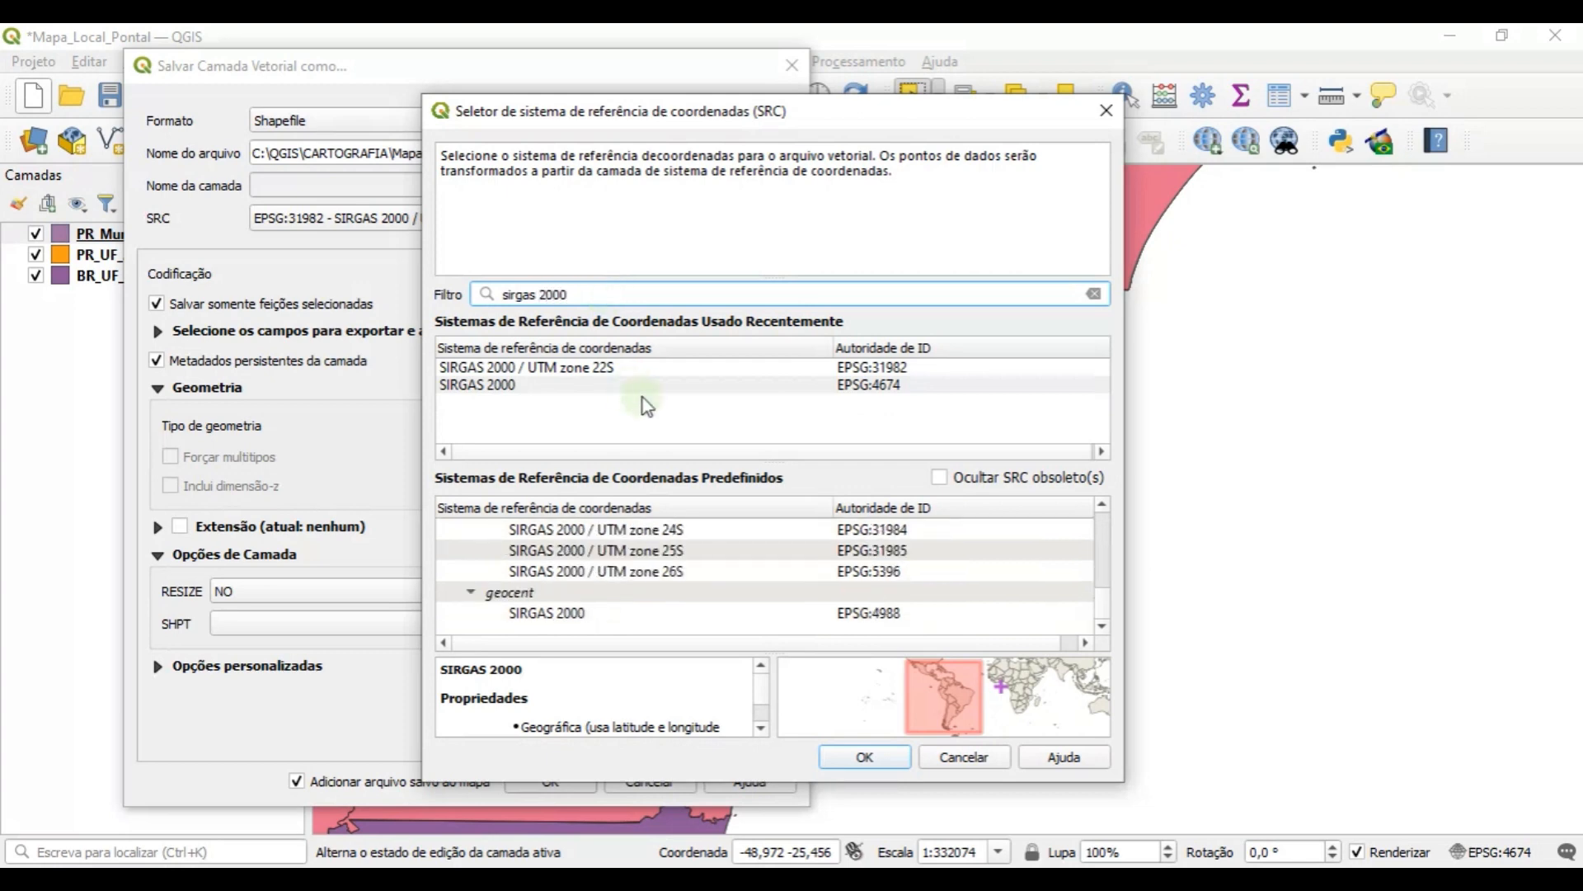
scroll(734, 567, "up", 2)
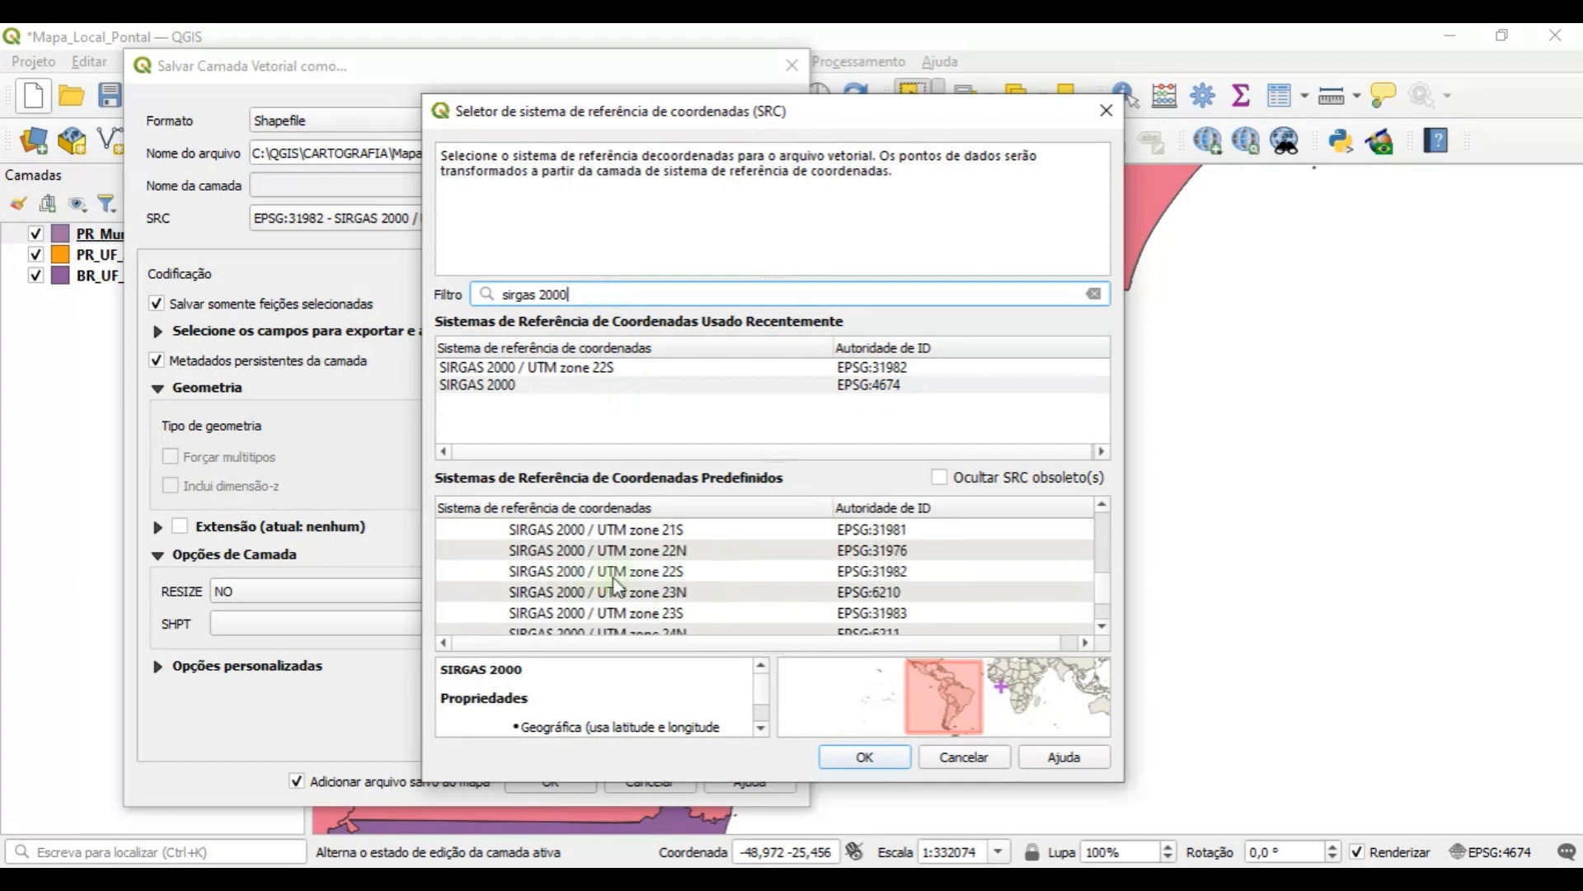
left_click(652, 575)
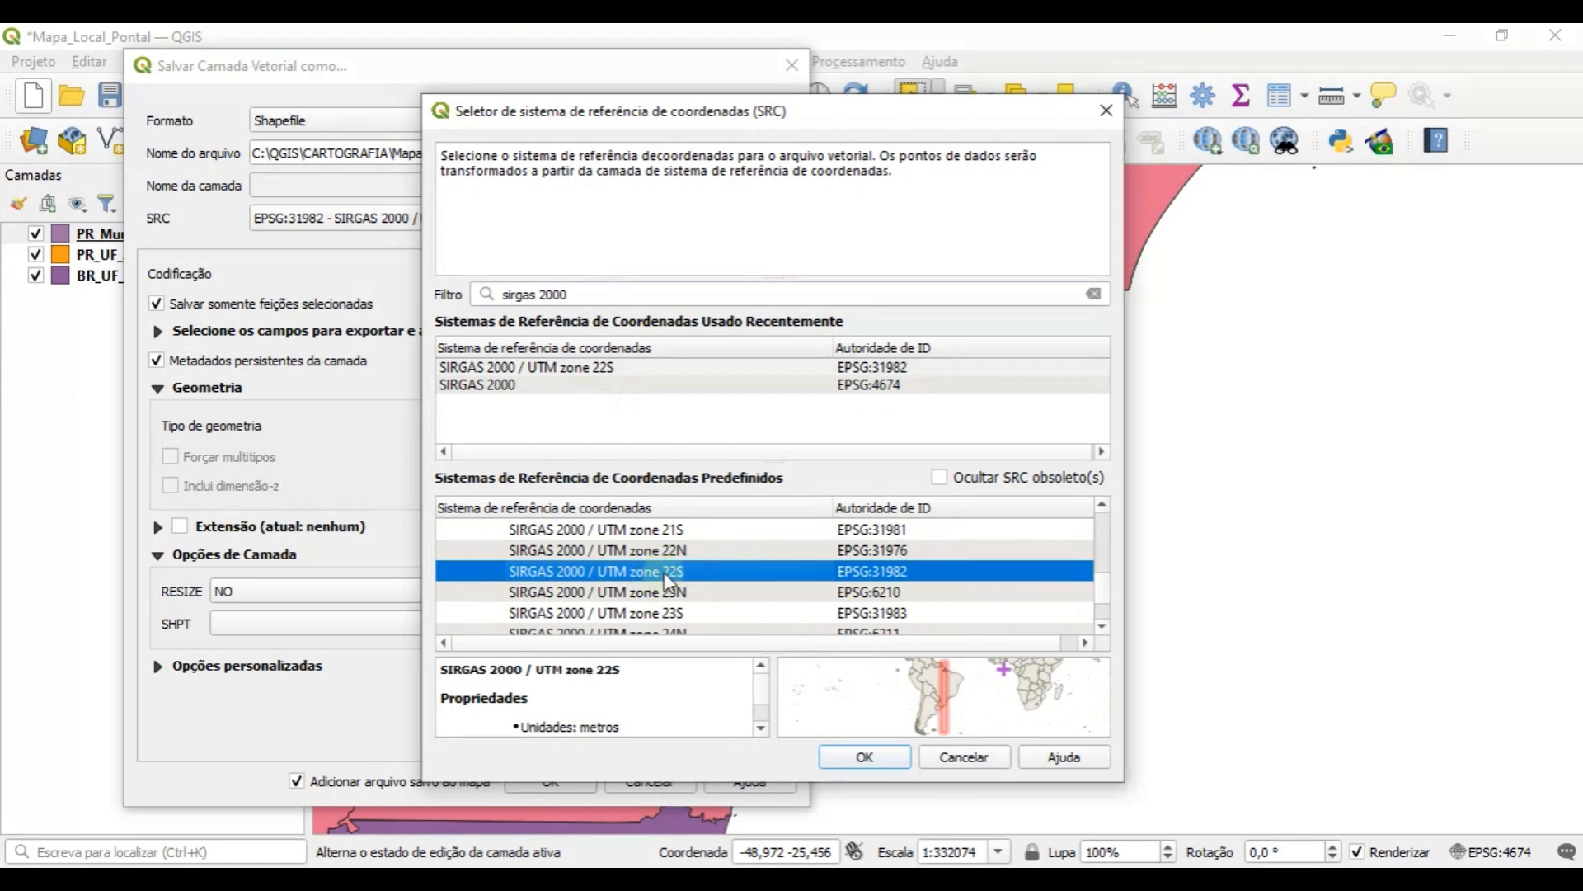
left_click(891, 753)
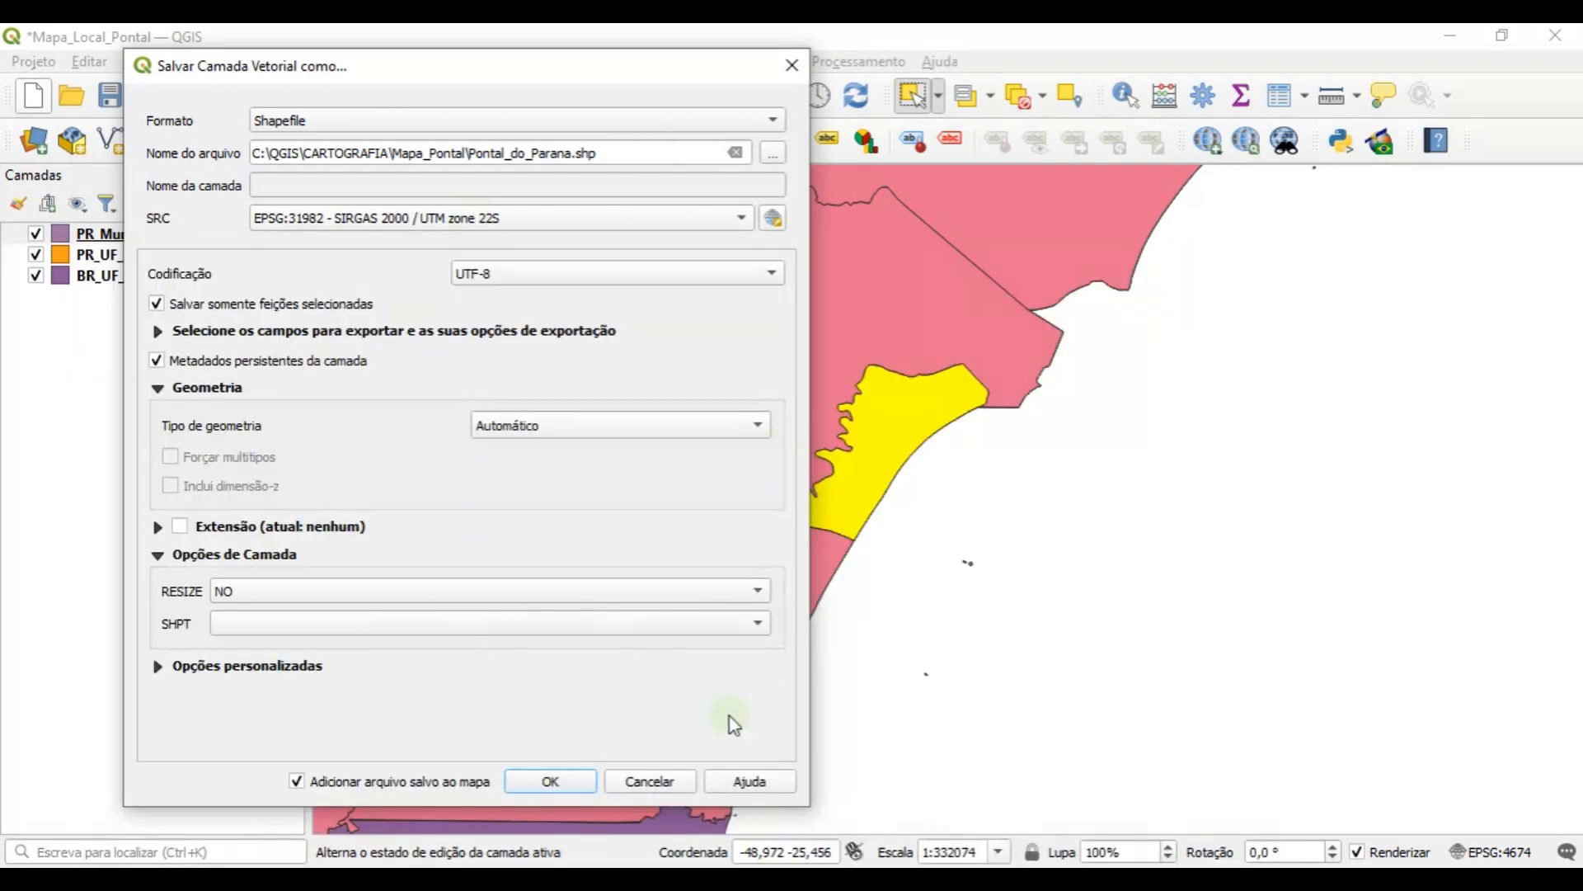
left_click(586, 779)
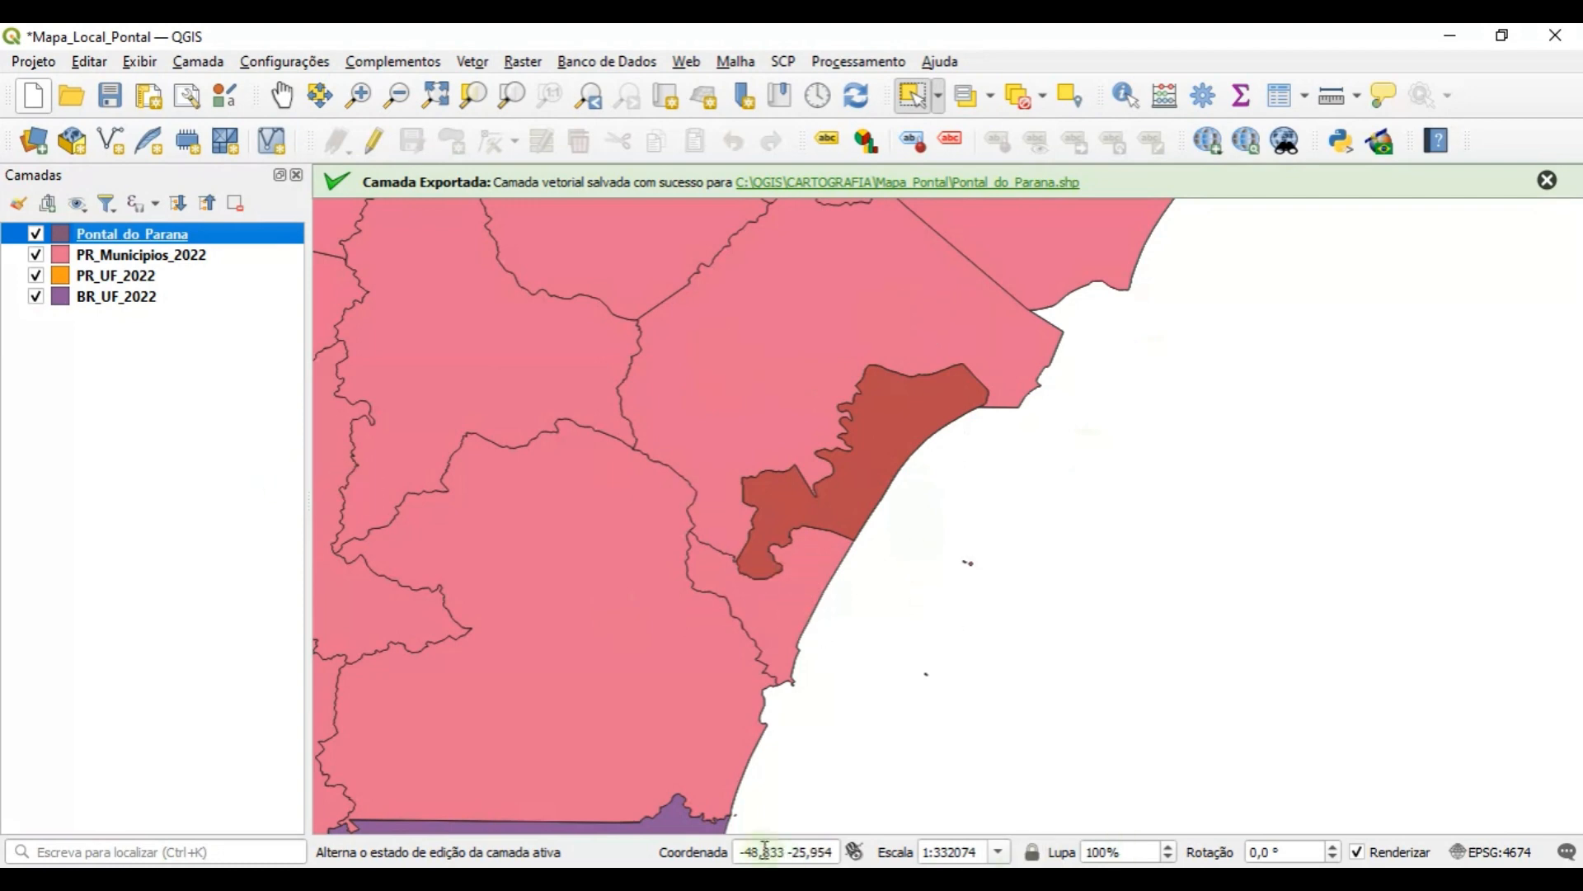
- Check the map's coordinate read-out, and examine the coordinate reference system in the information properties of PR_Municipios_2022
left_click_drag(737, 851, 836, 848)
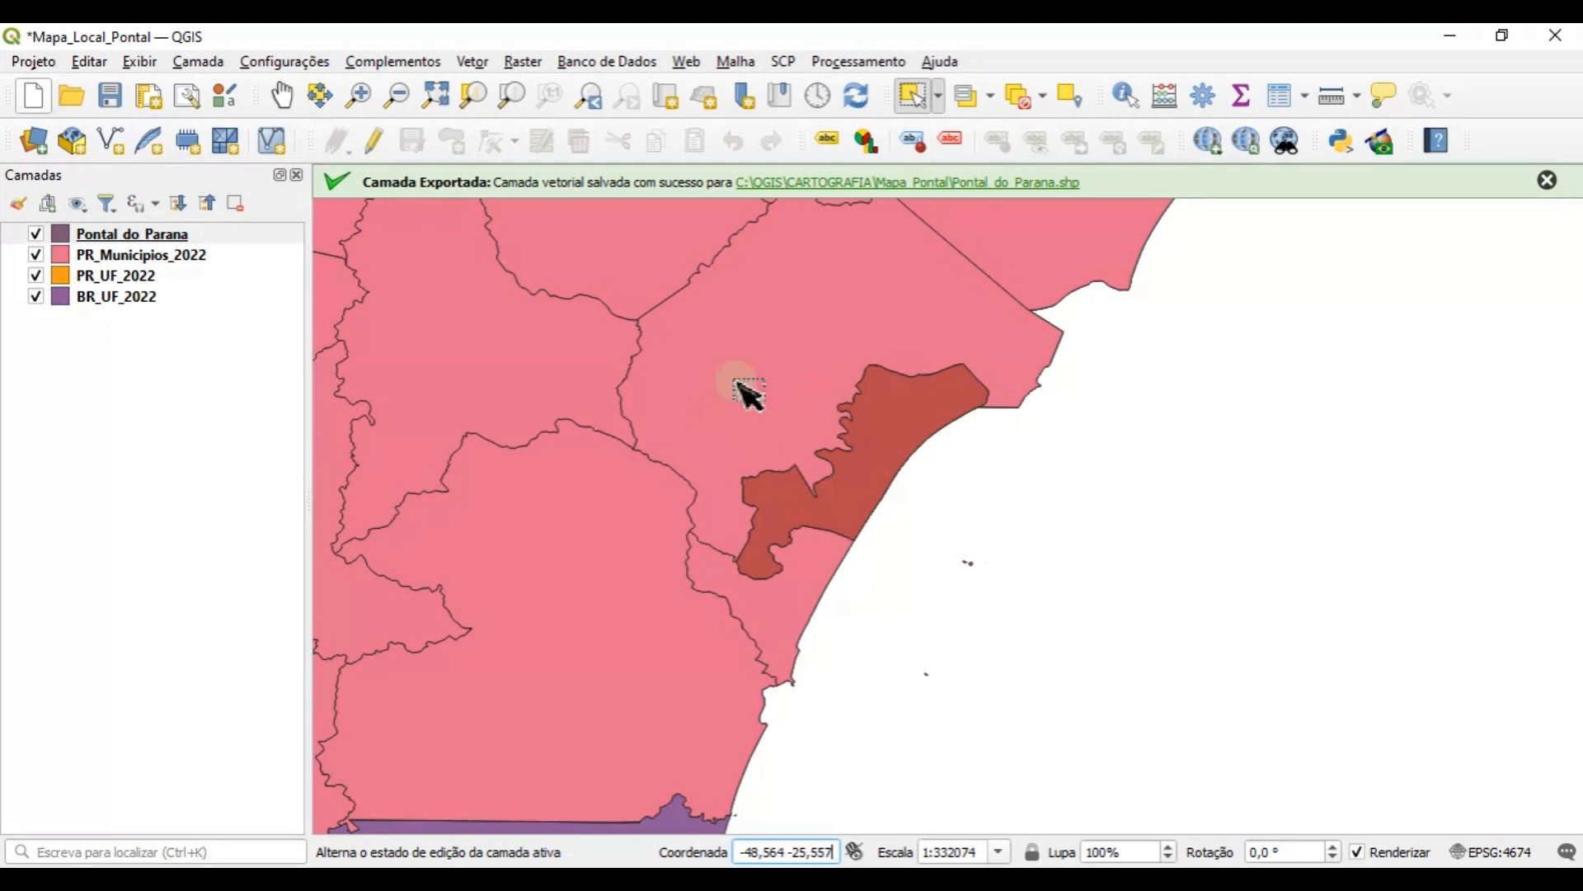
left_click(147, 262)
right_click(147, 262)
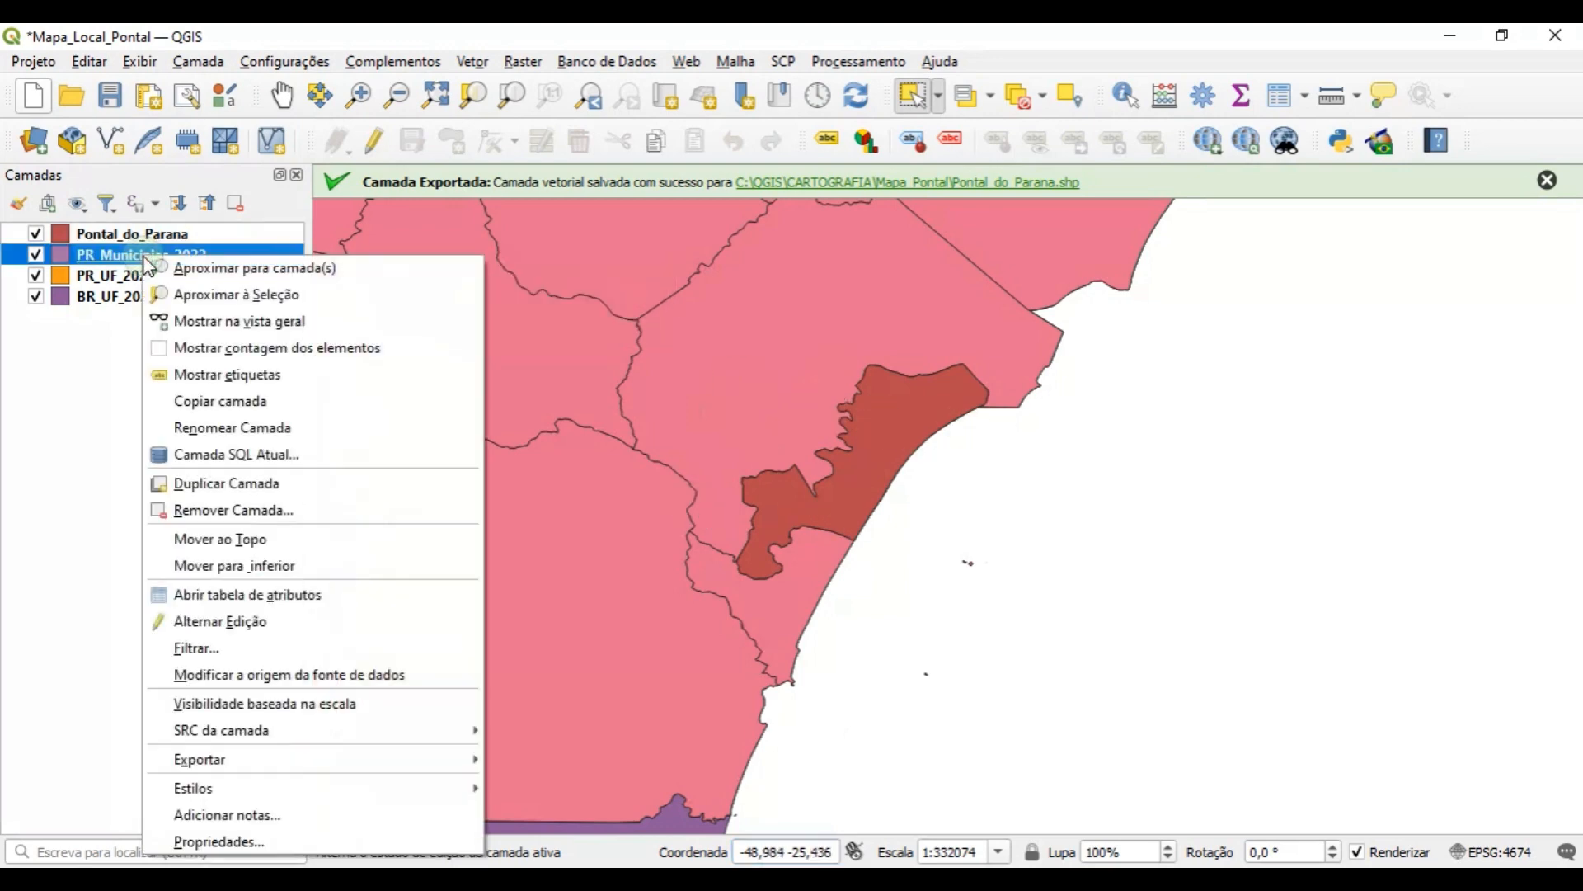
left_click(216, 841)
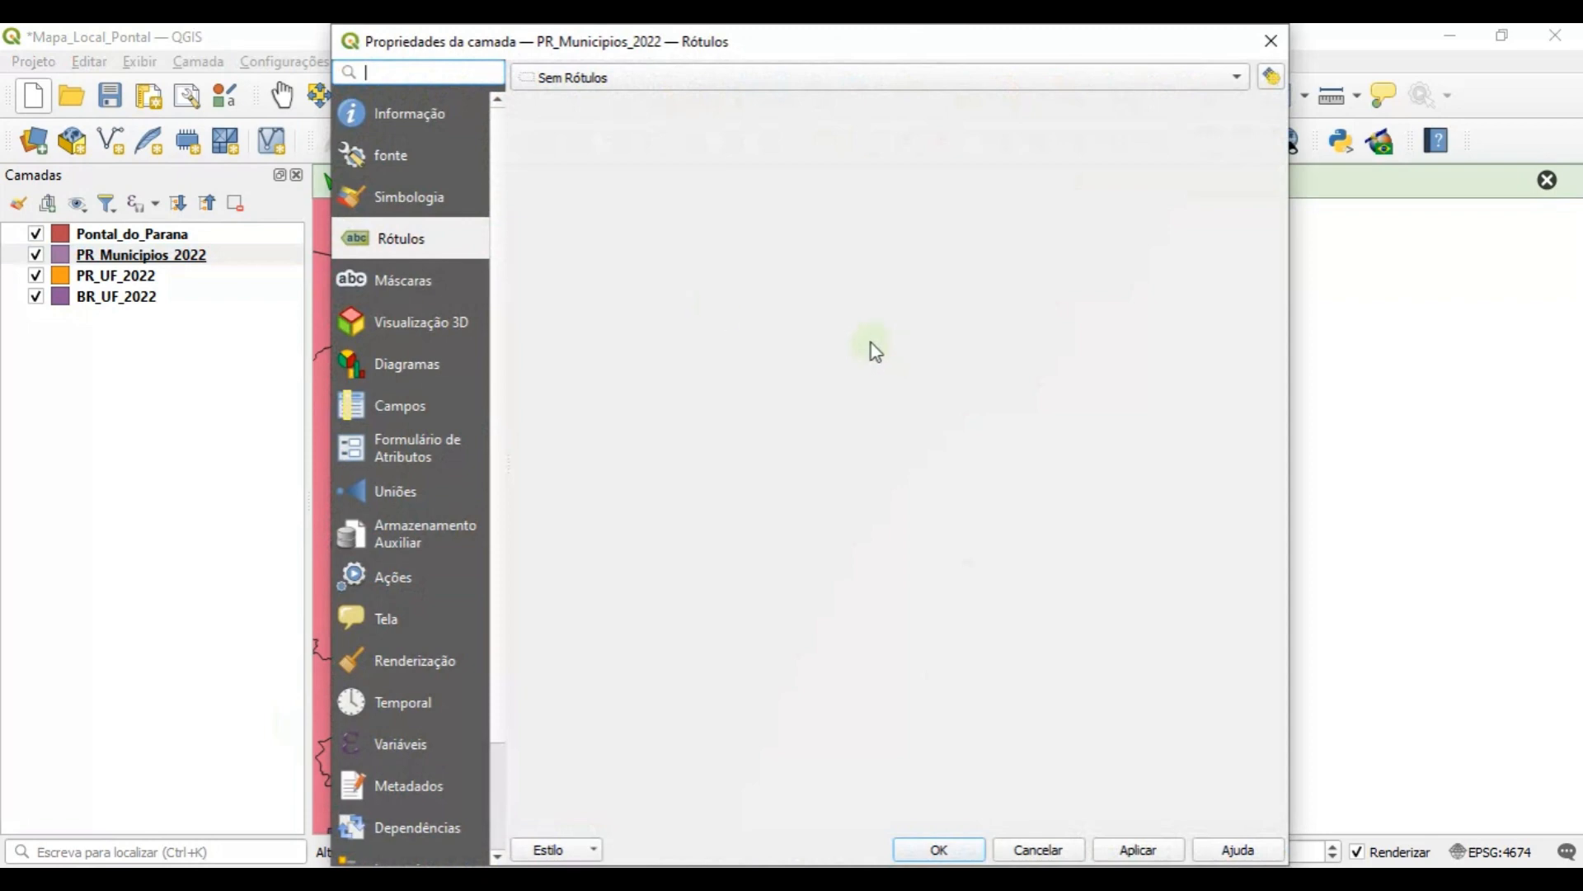
left_click(409, 116)
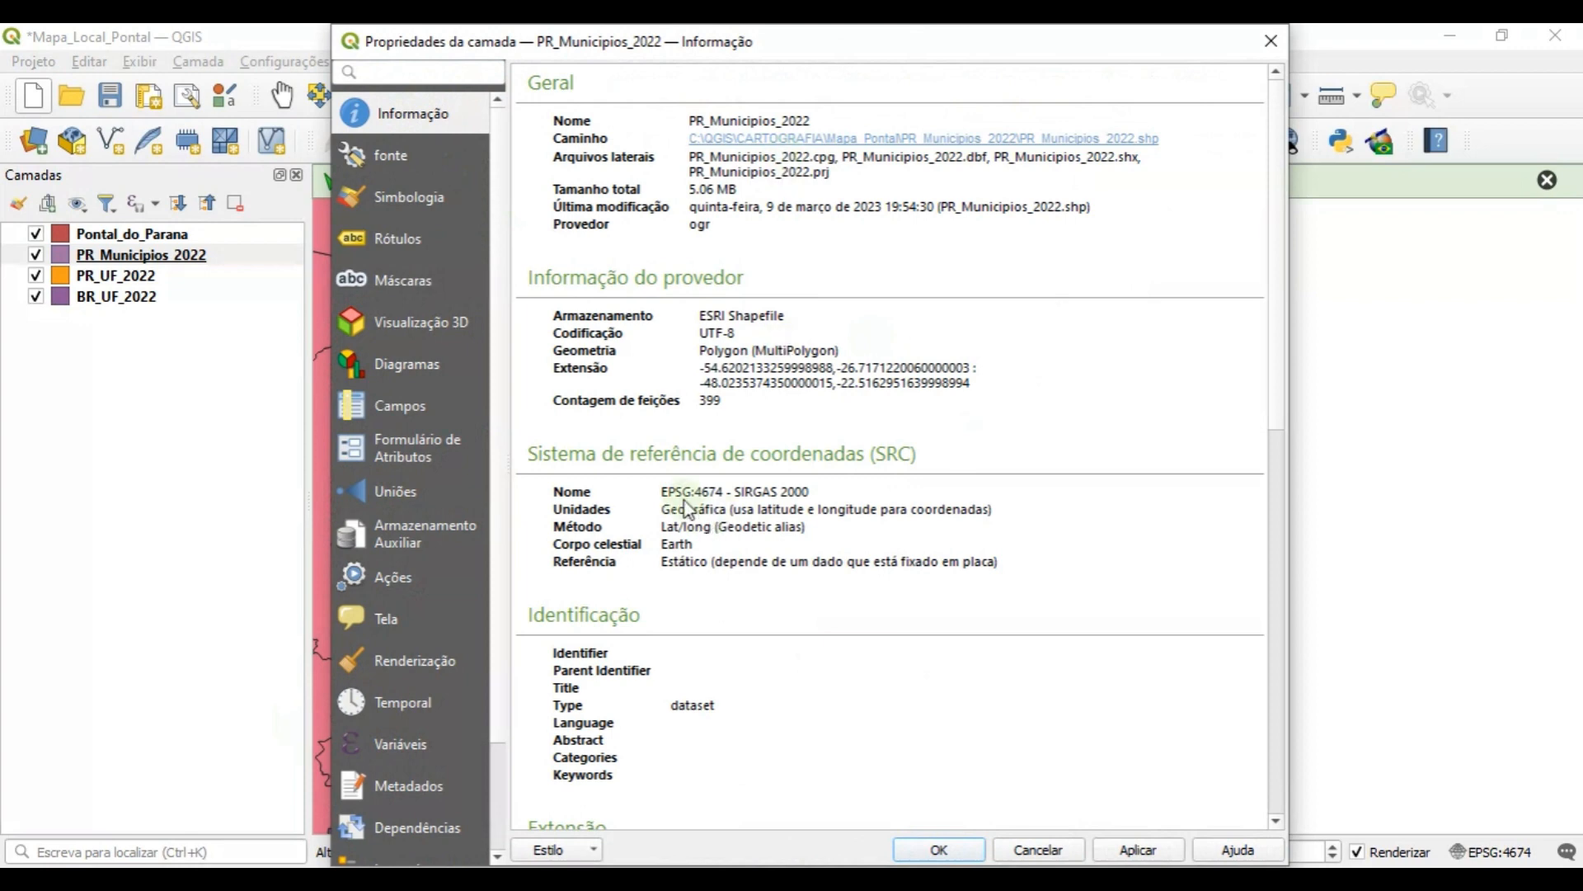
left_click_drag(724, 500, 825, 495)
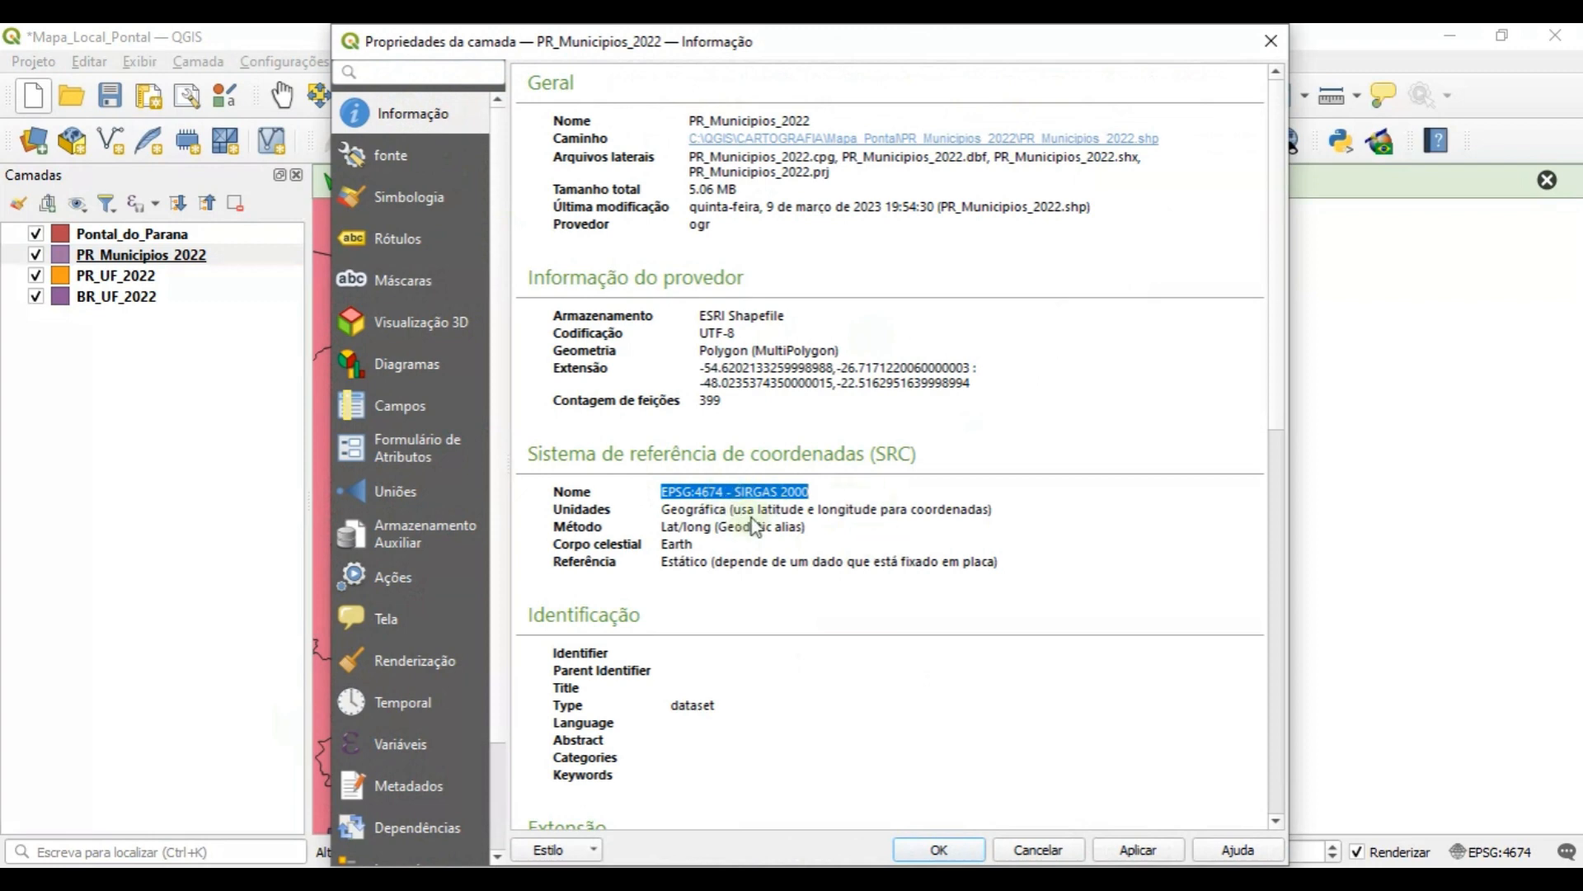
- Close the PR_Municipios_2022 properties, and examine the coordinate reference system in the information properties of Pontal_do_Parana
left_click(708, 538)
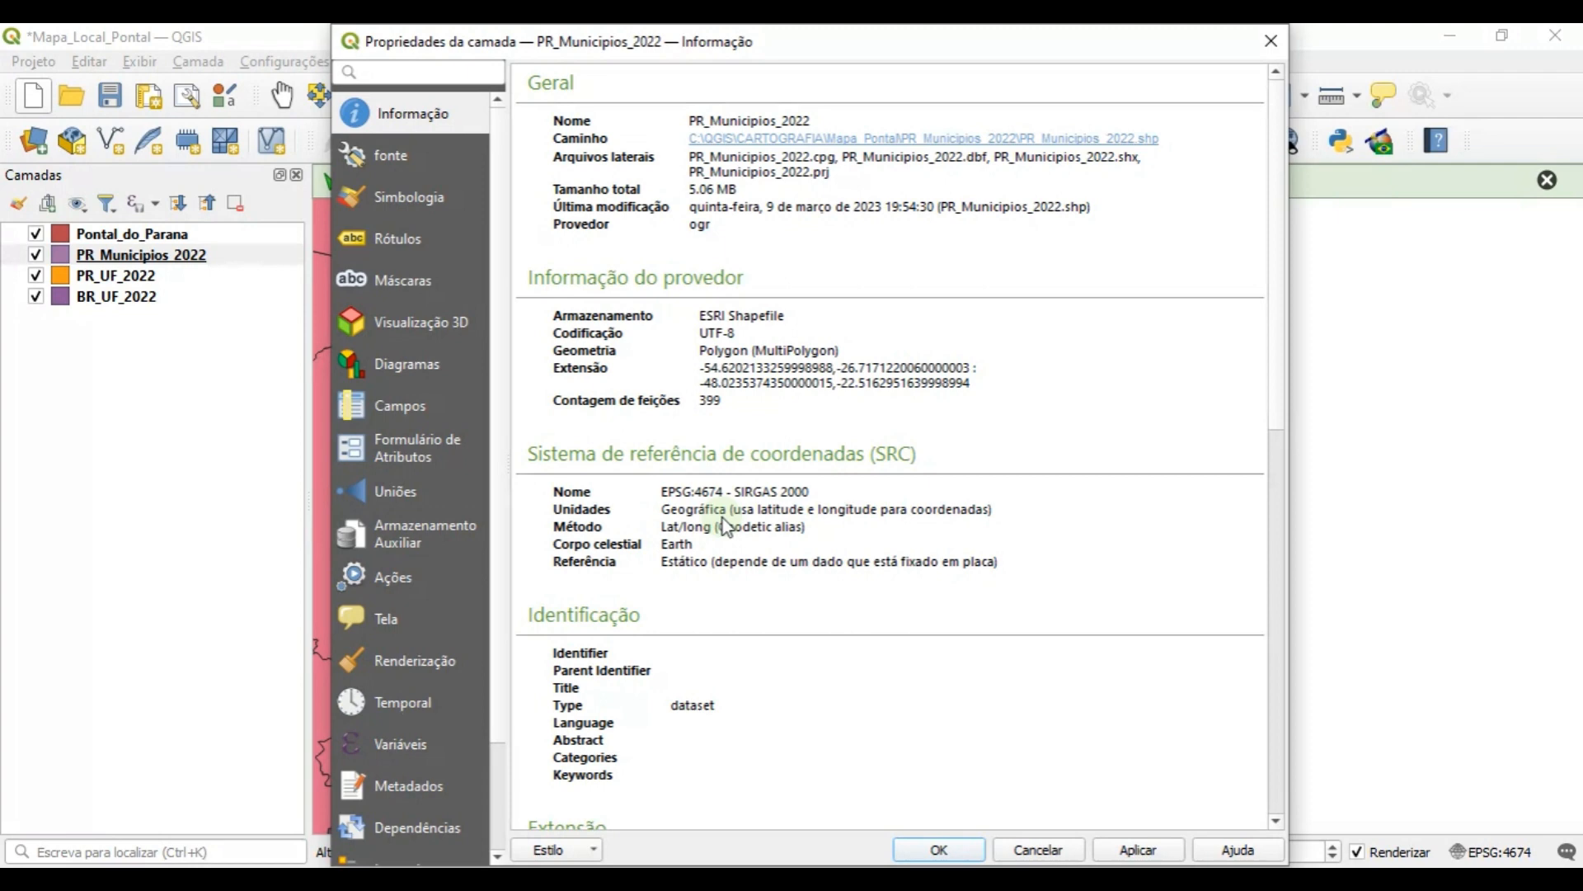
left_click(1271, 41)
right_click(165, 234)
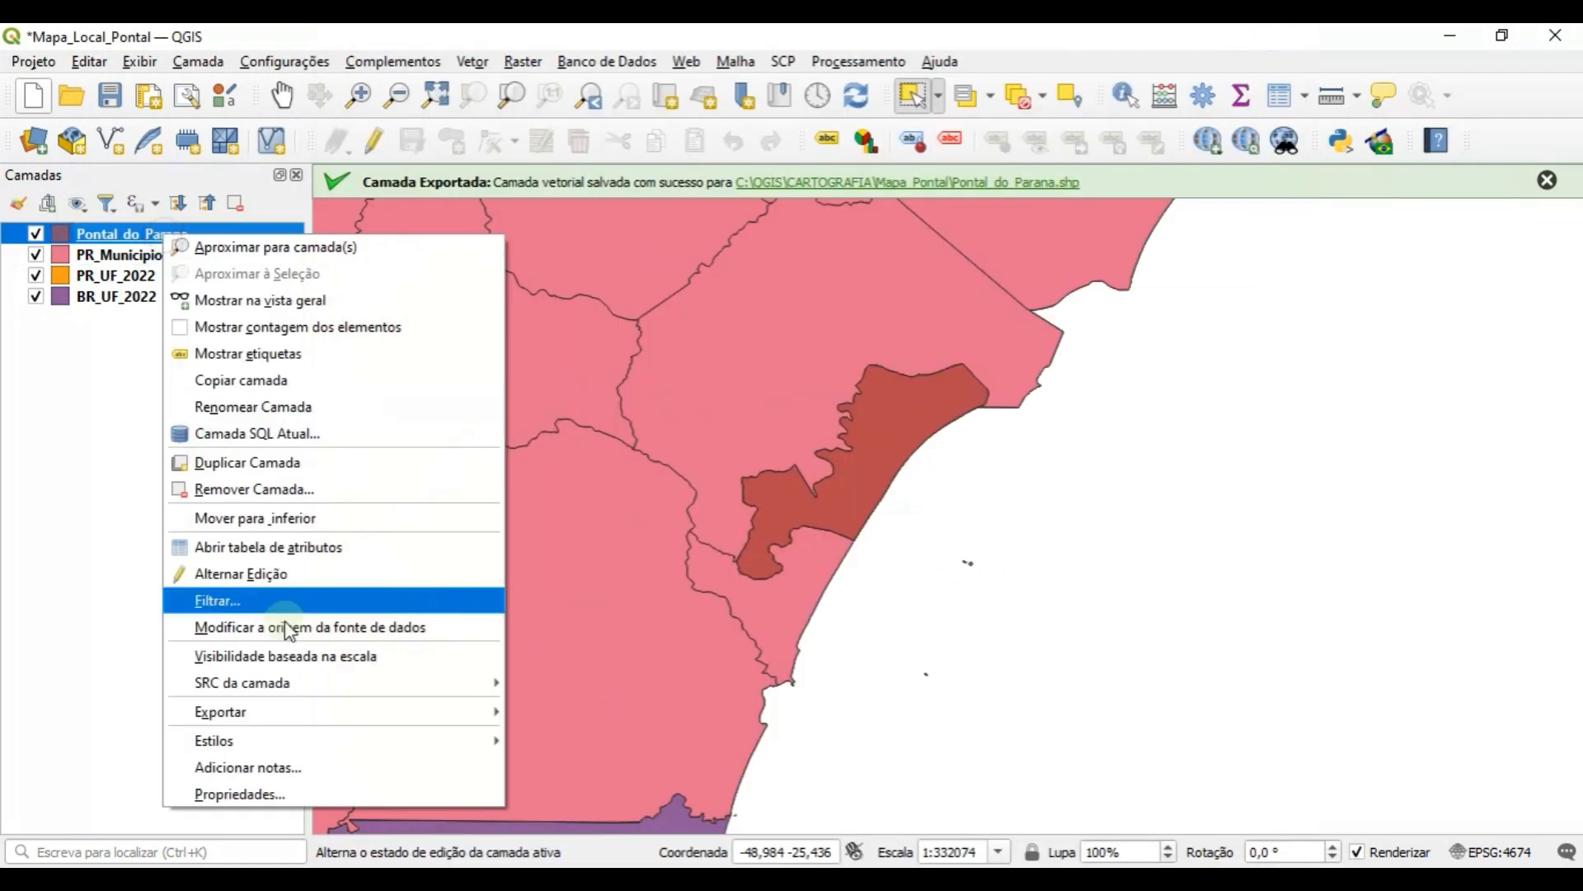
left_click(279, 795)
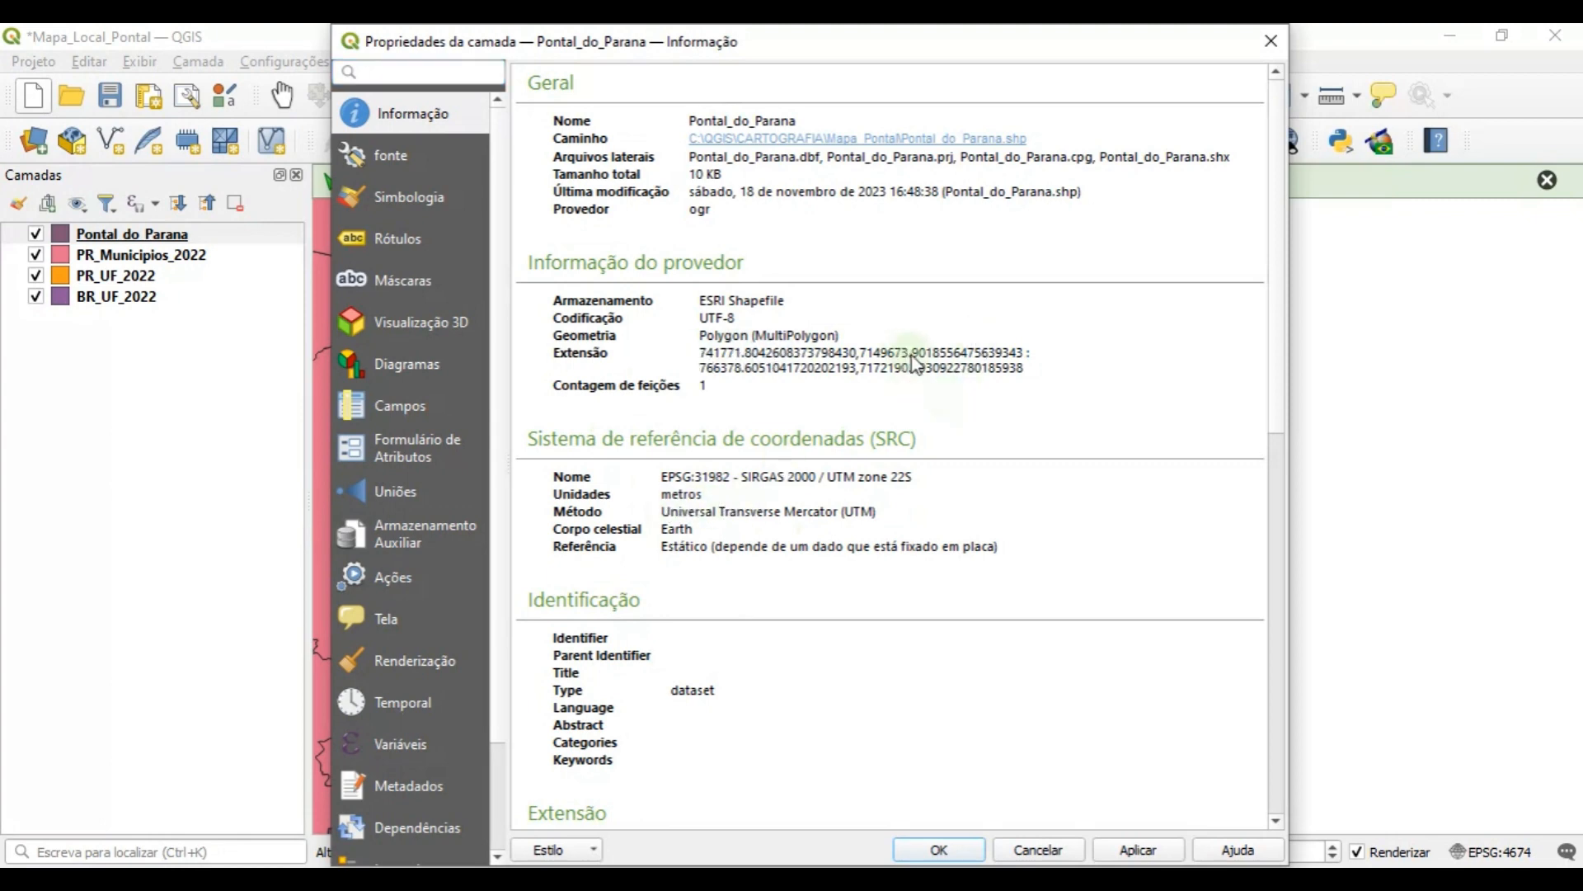
left_click(1268, 41)
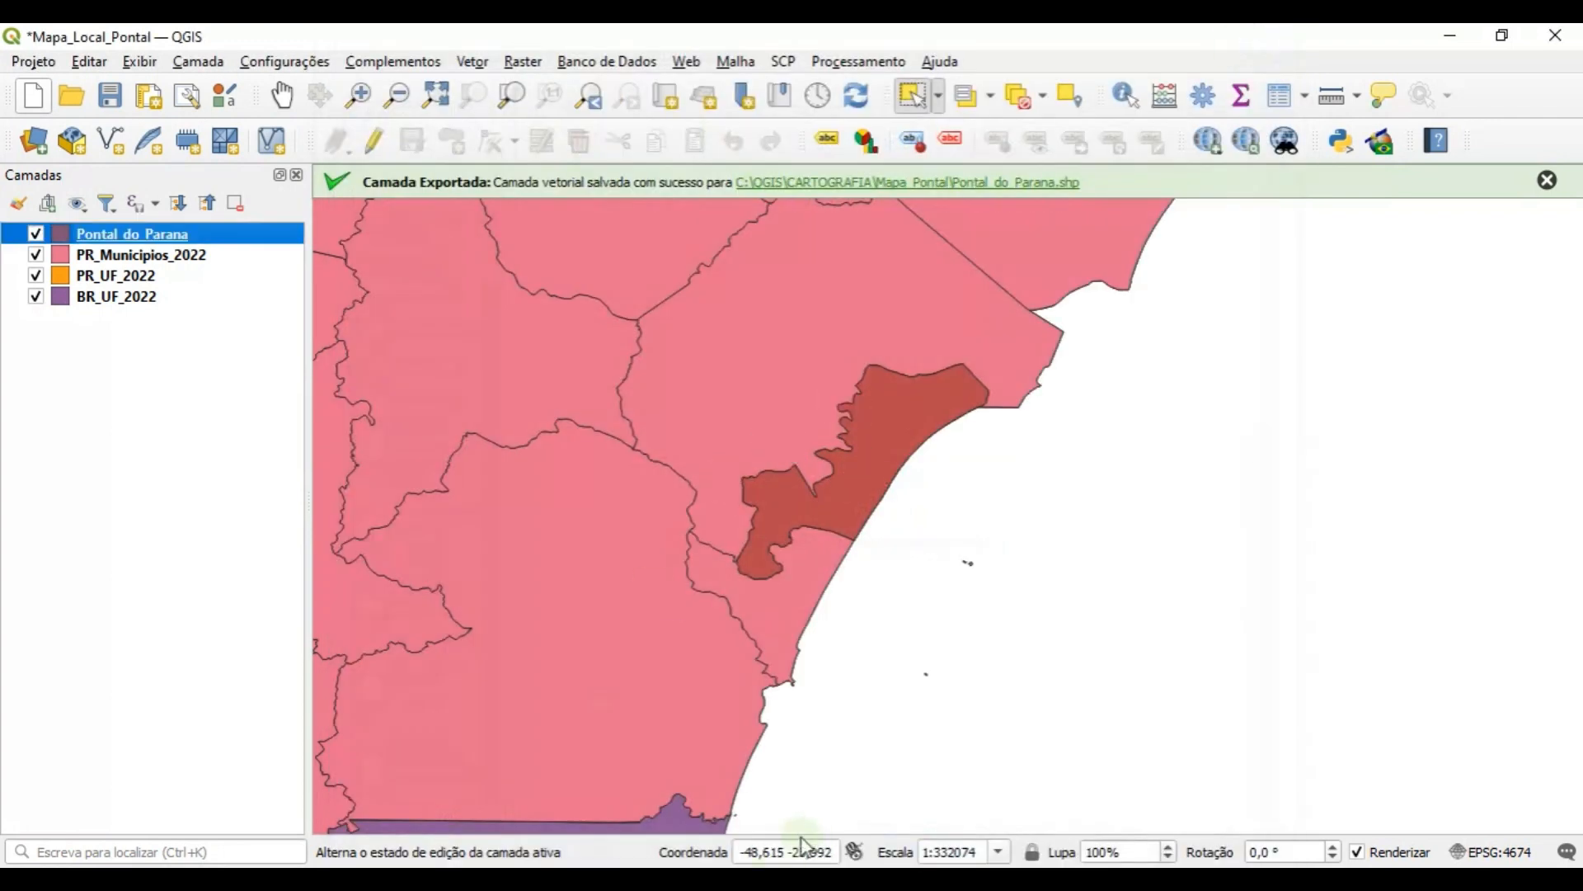
- Set the project's coordinate reference system from the Pontal_do_Parana layer, and dismiss the export message
right_click(121, 234)
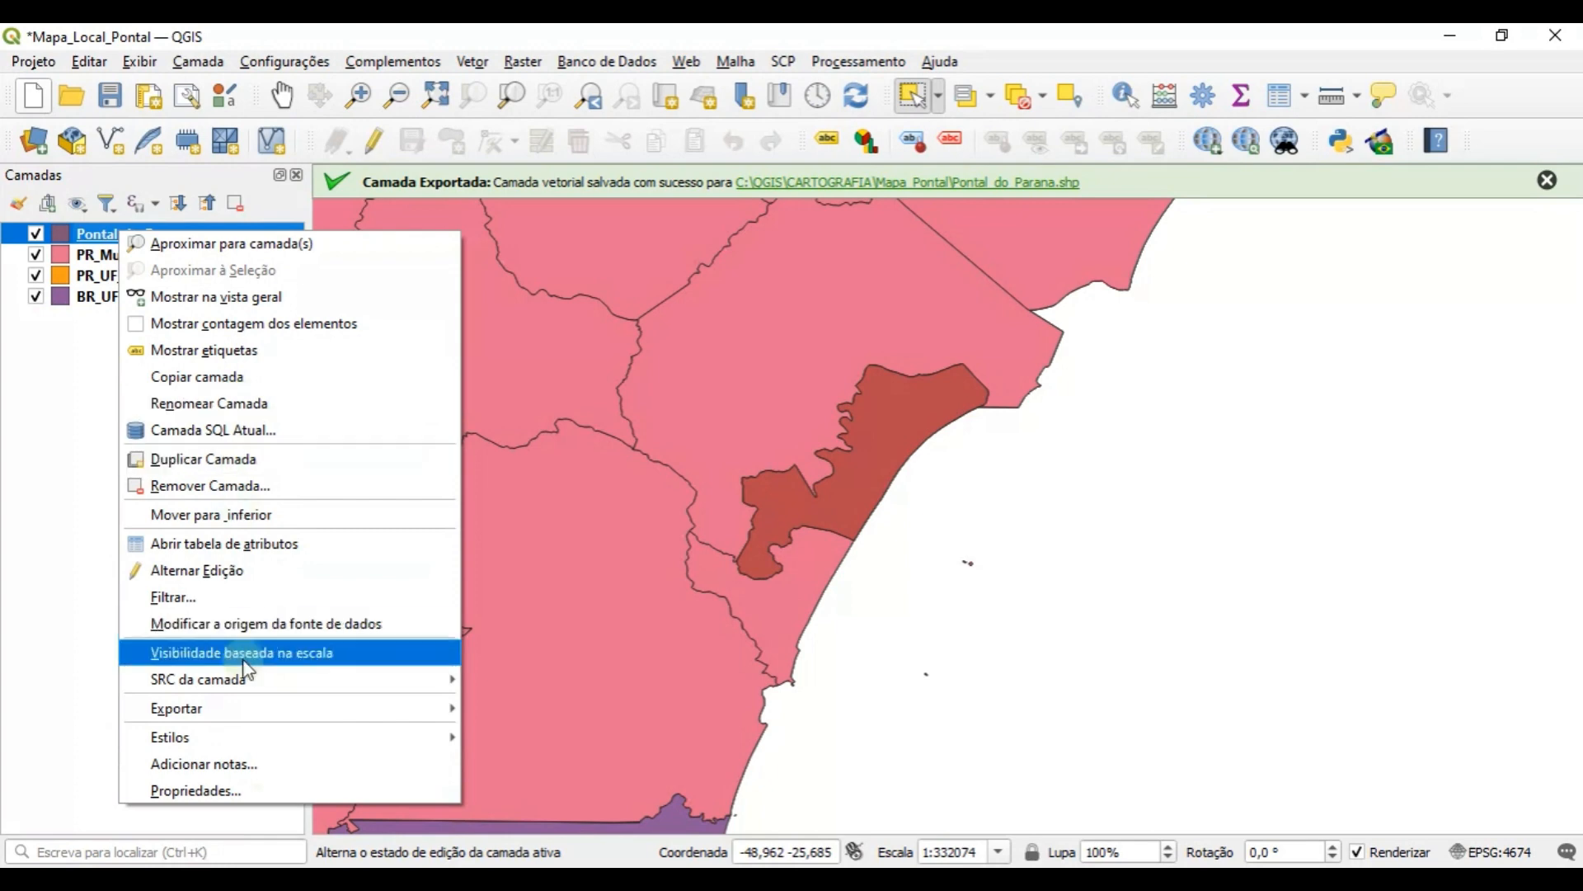
mouse_move(222, 681)
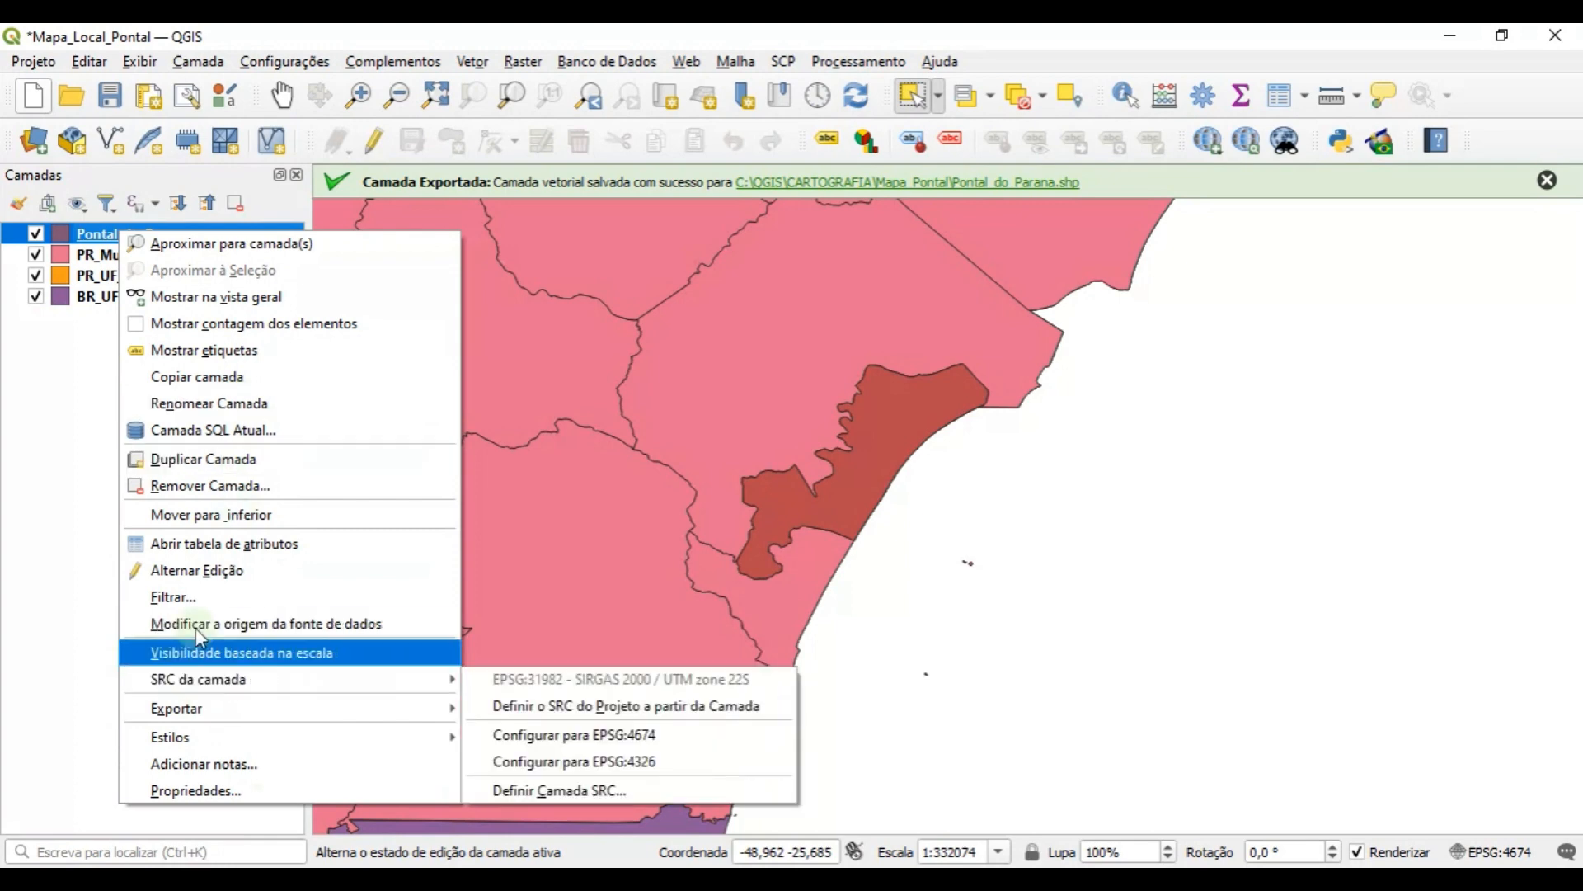
left_click(99, 225)
right_click(99, 230)
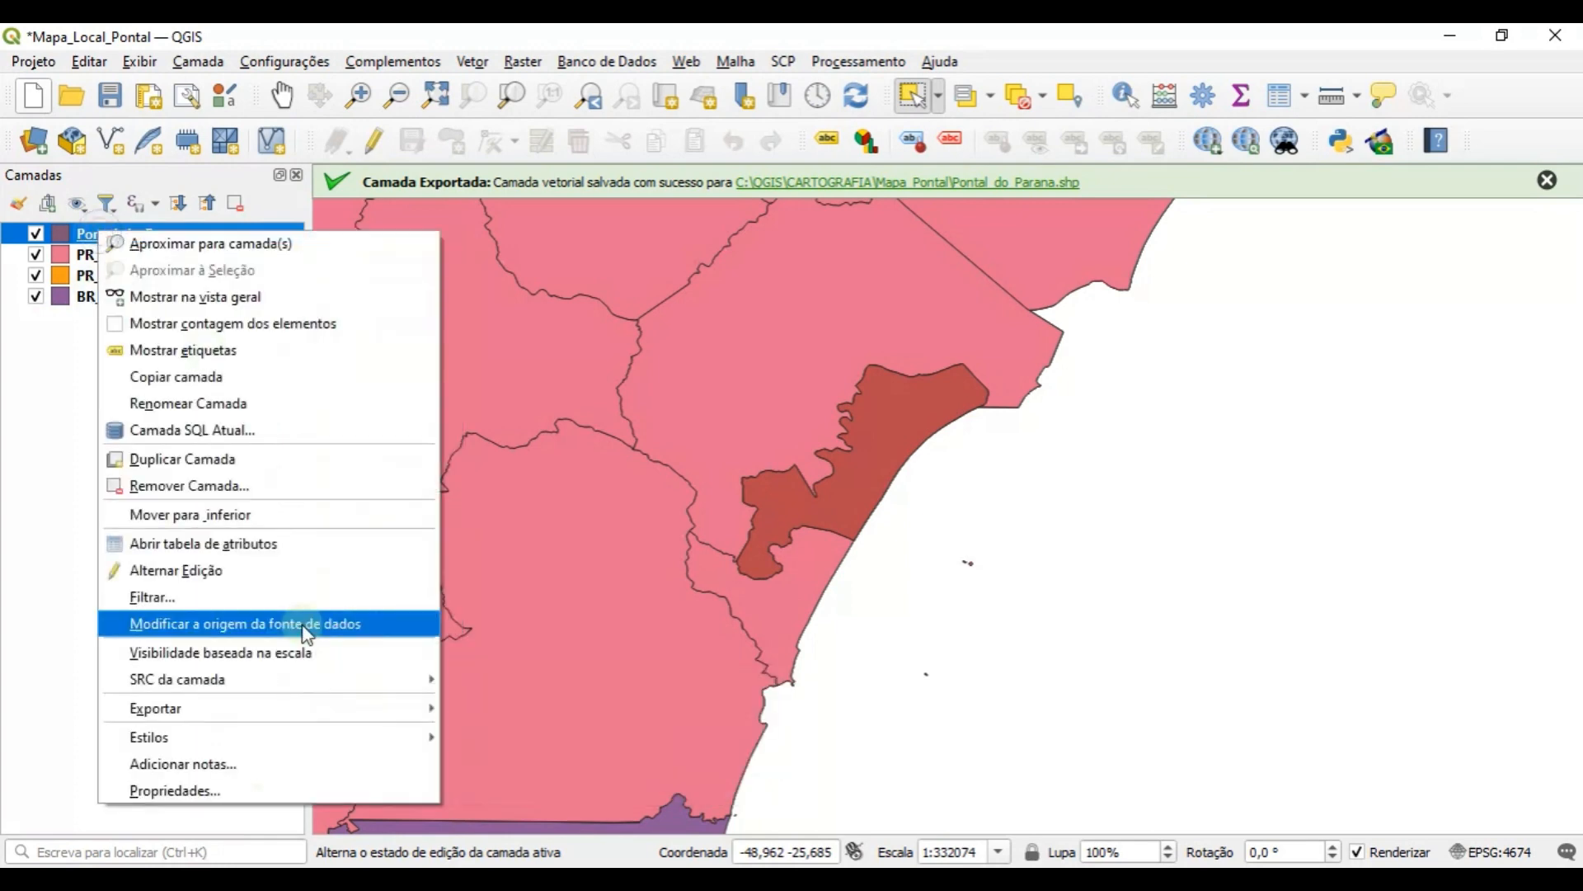
mouse_move(289, 682)
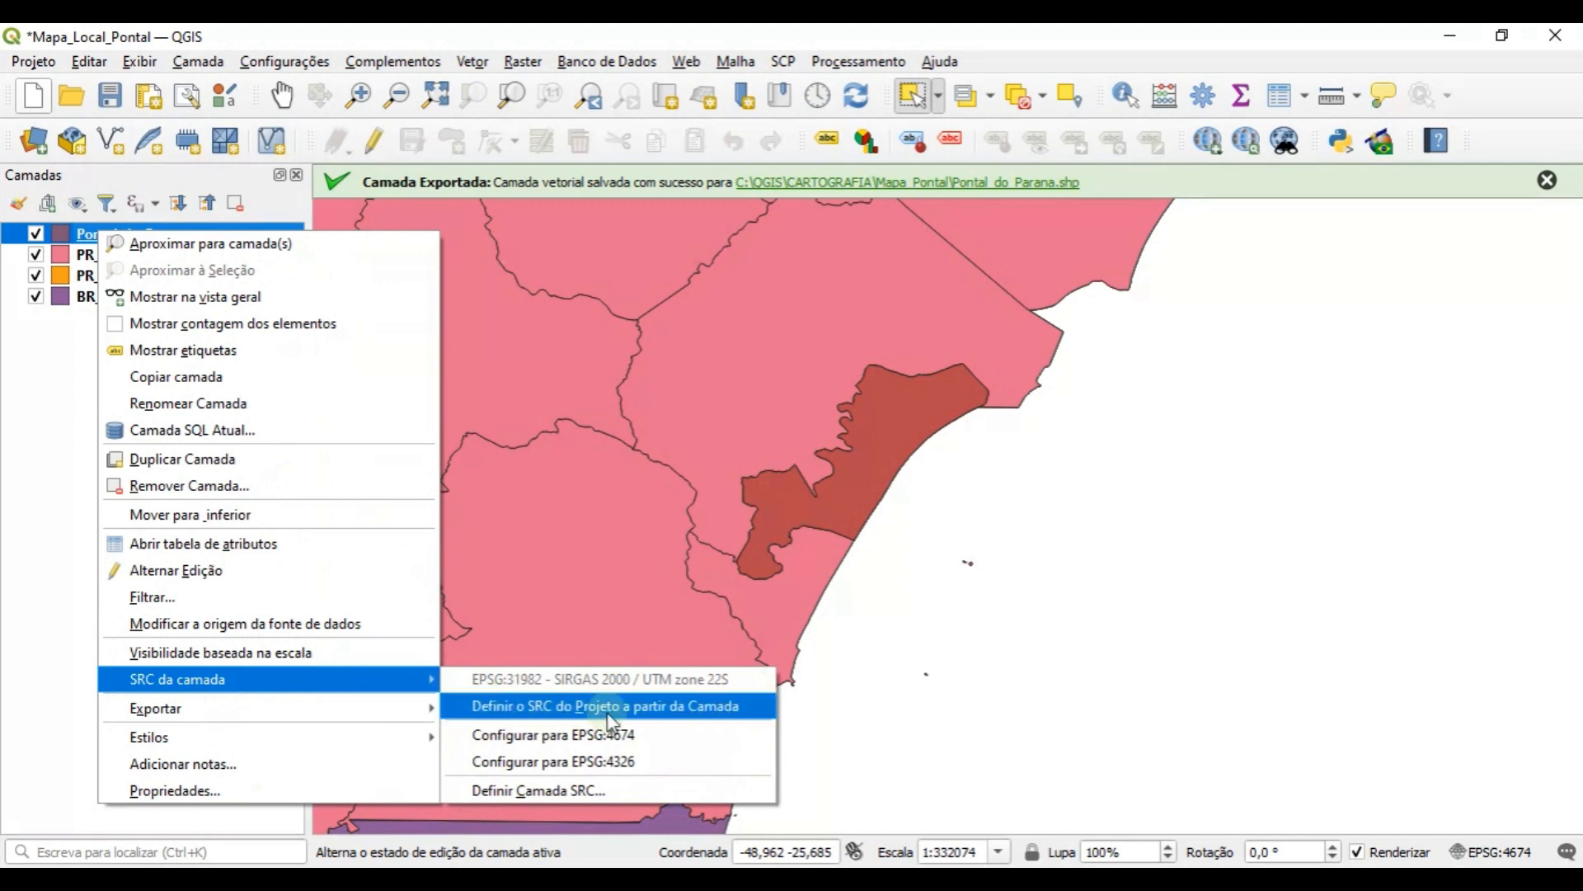
left_click(697, 714)
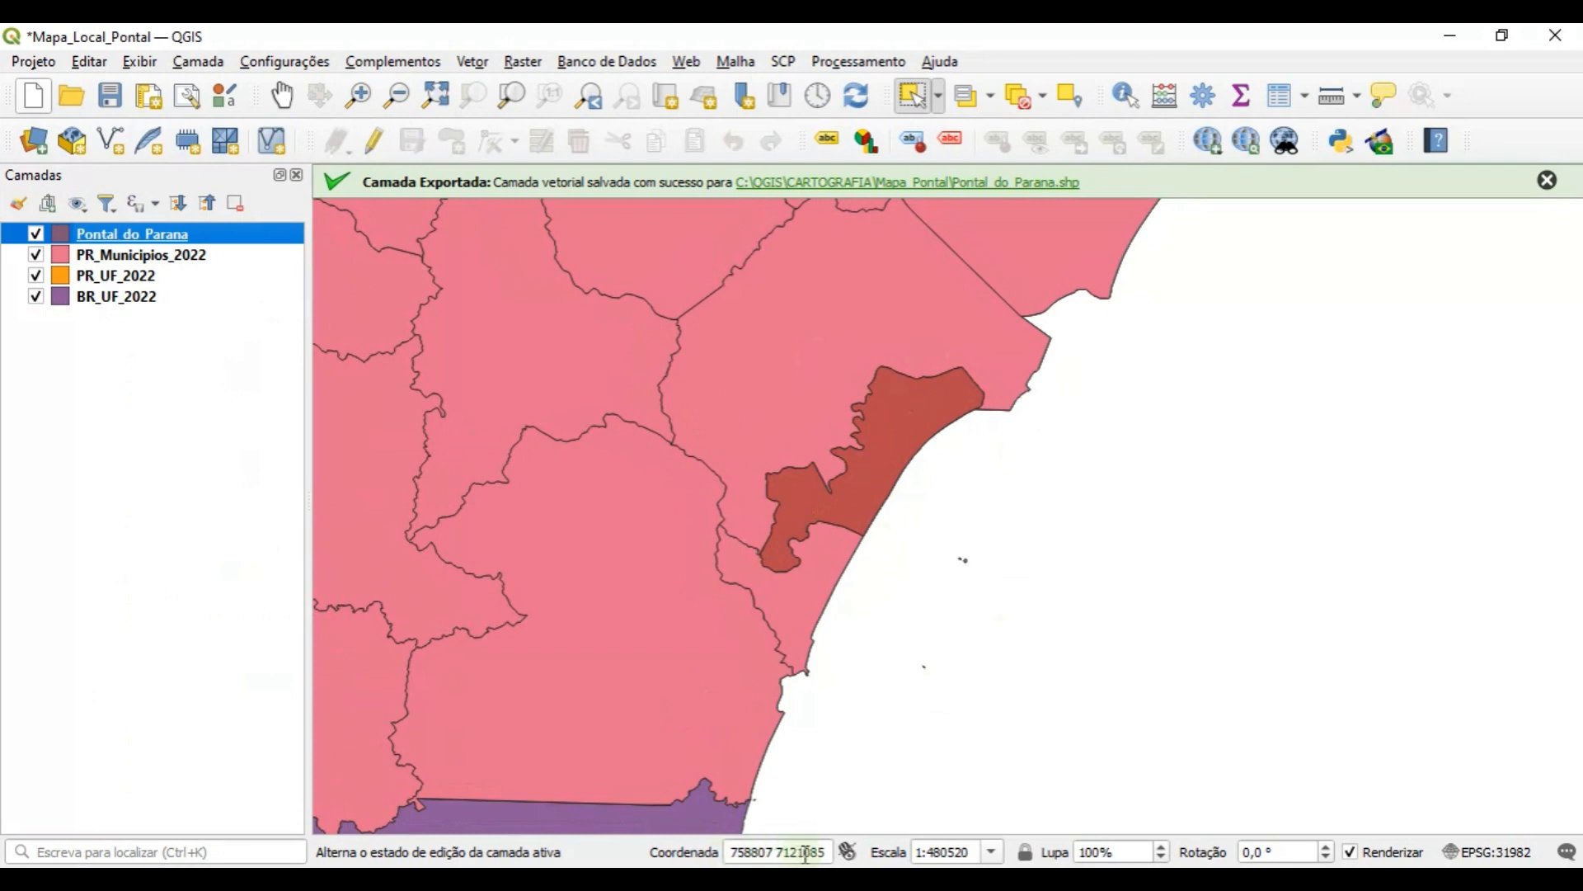
left_click(952, 522)
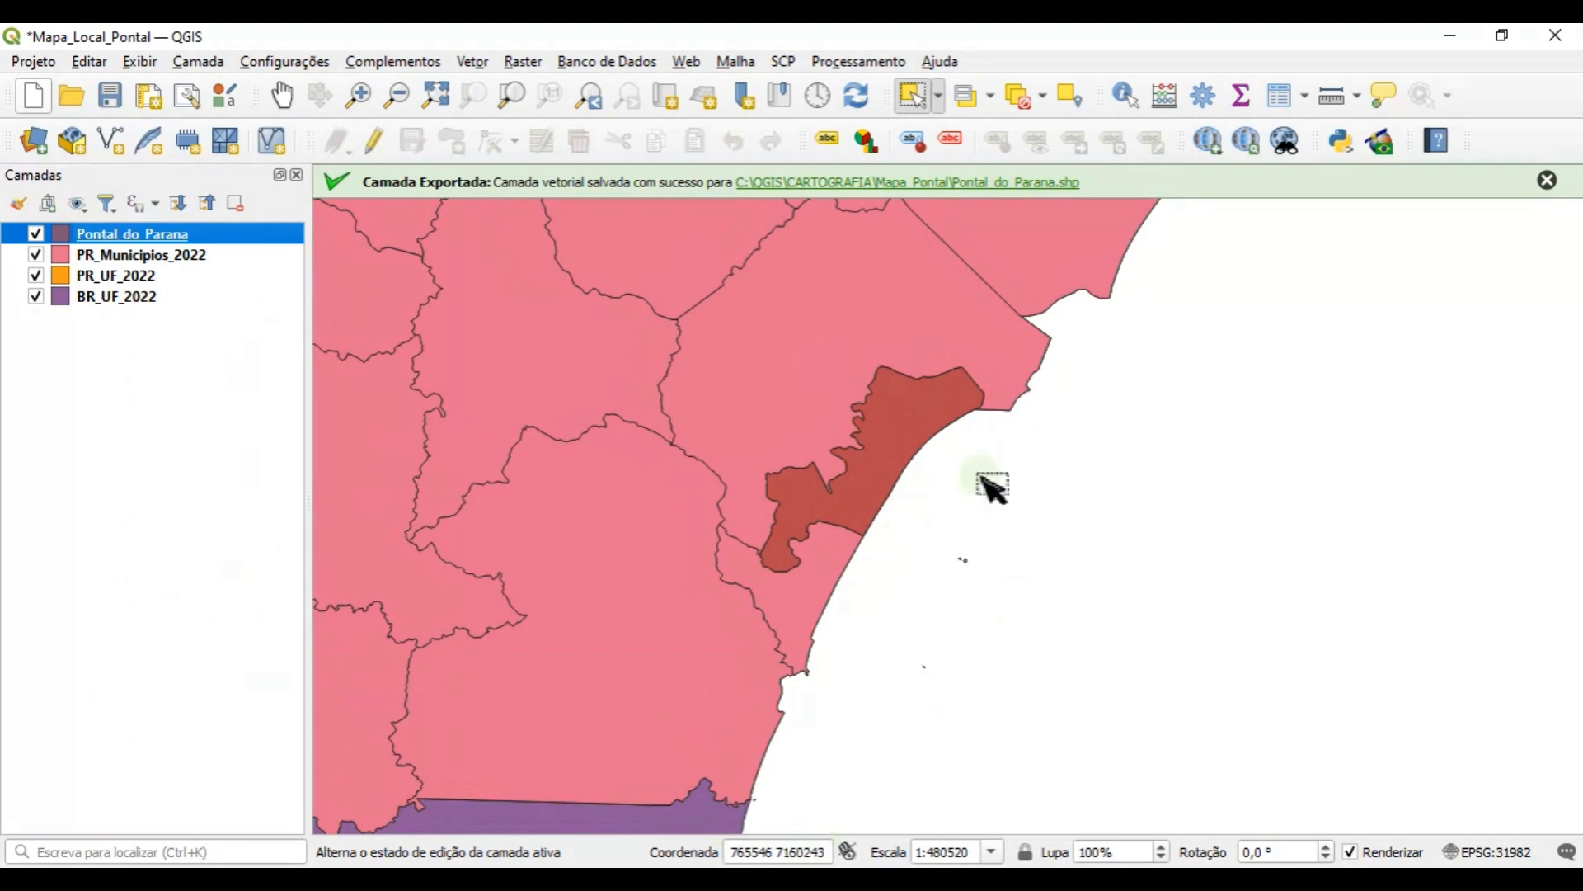
left_click(1547, 181)
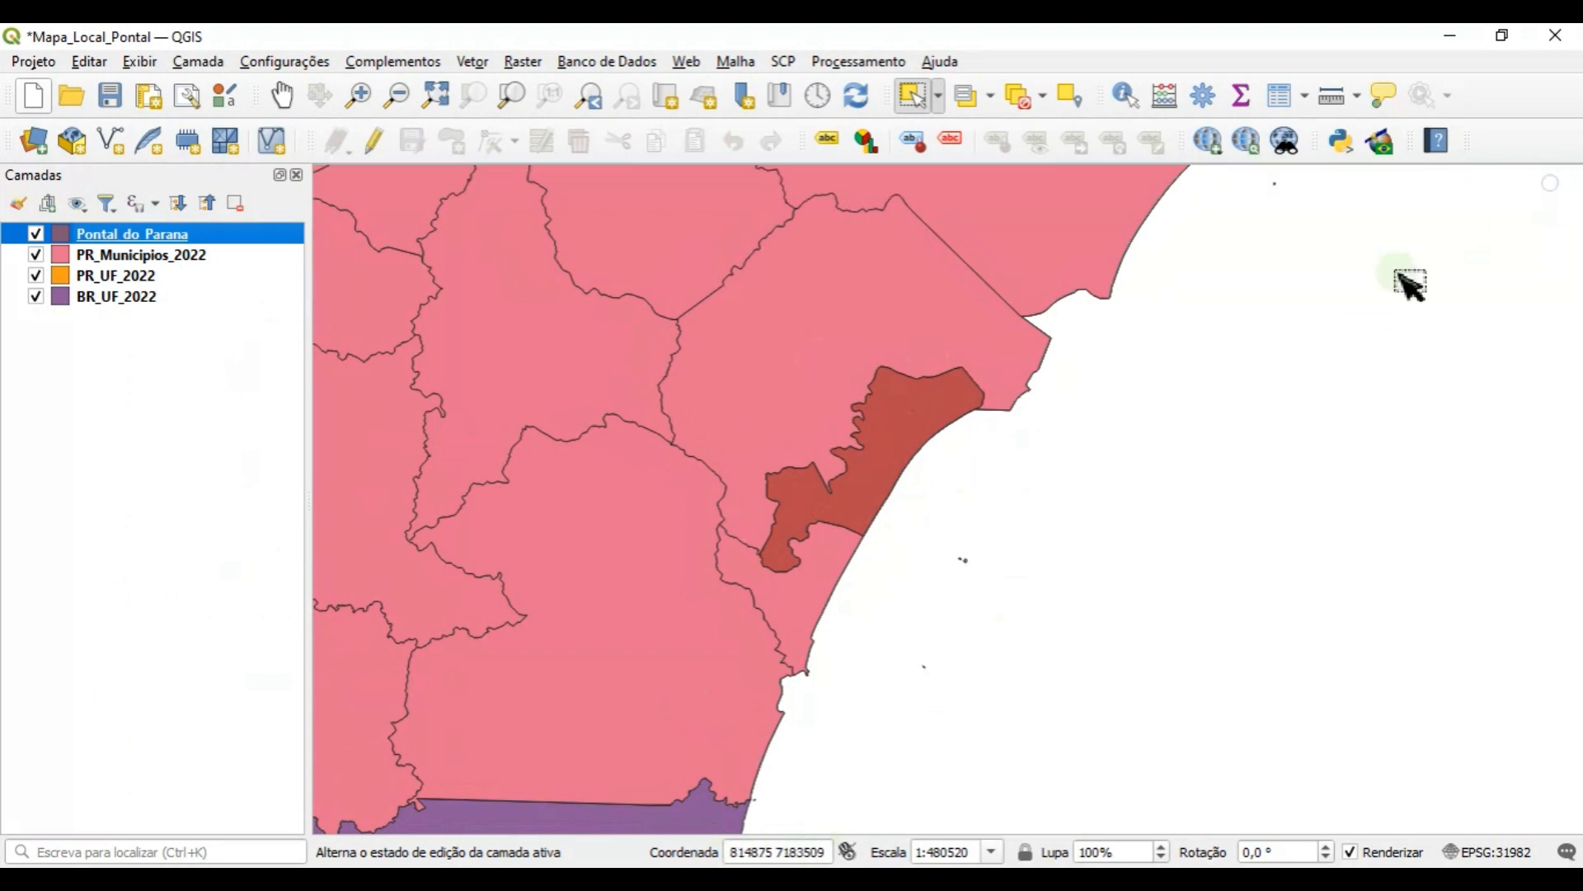
- Examine the main map and the inset map of the finished layout in Mapa_Local_Pontal_2.pdf, and return to QGIS
left_click(773, 429)
scroll(772, 429, "up", 1)
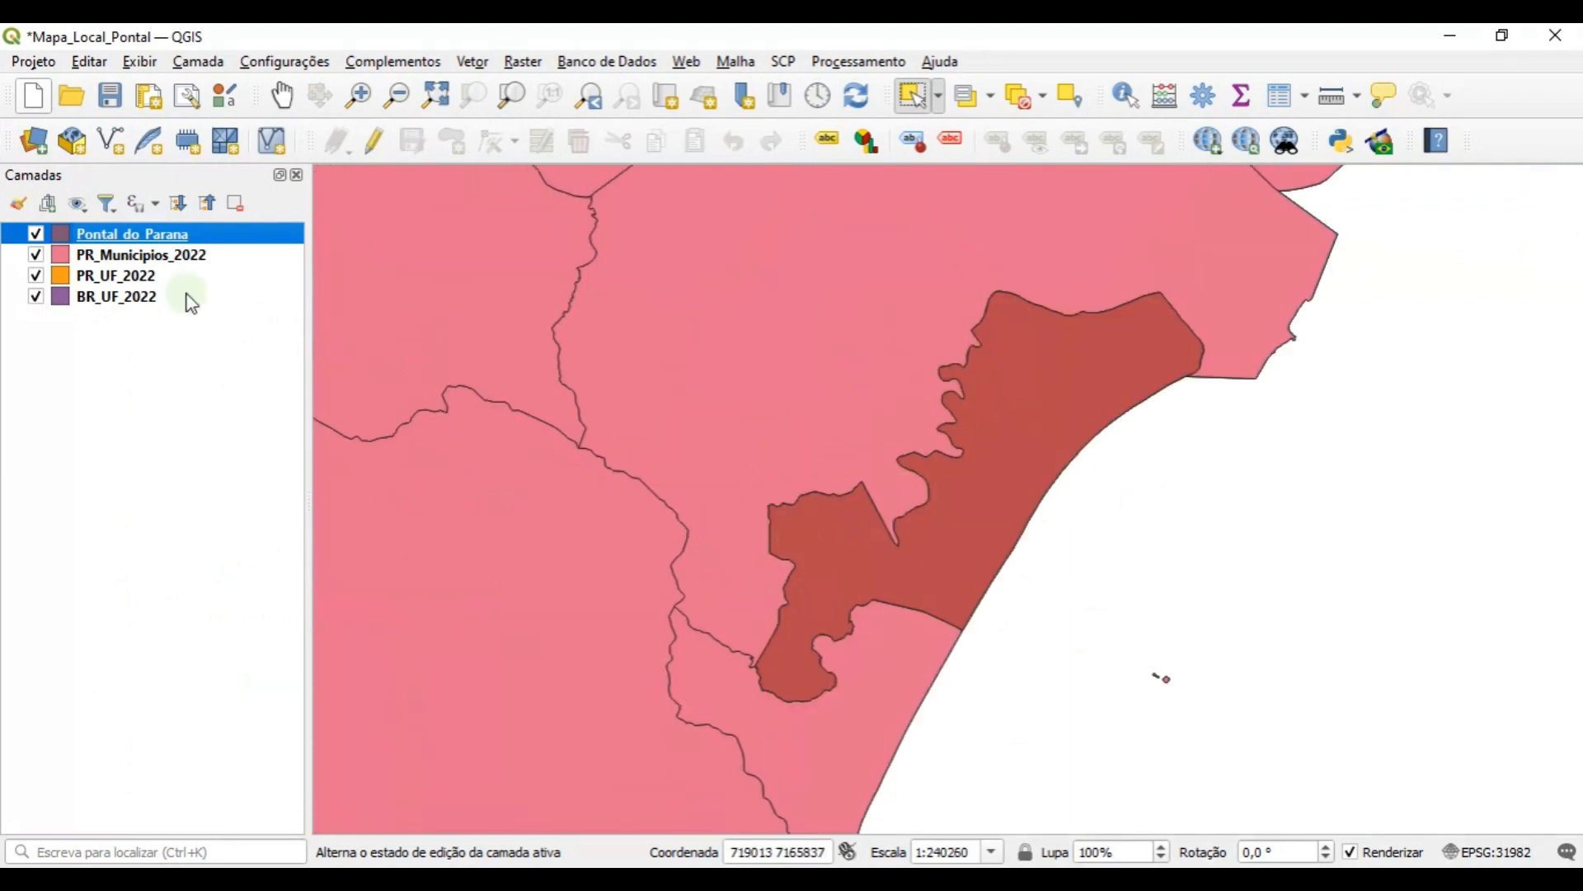
left_click(150, 356)
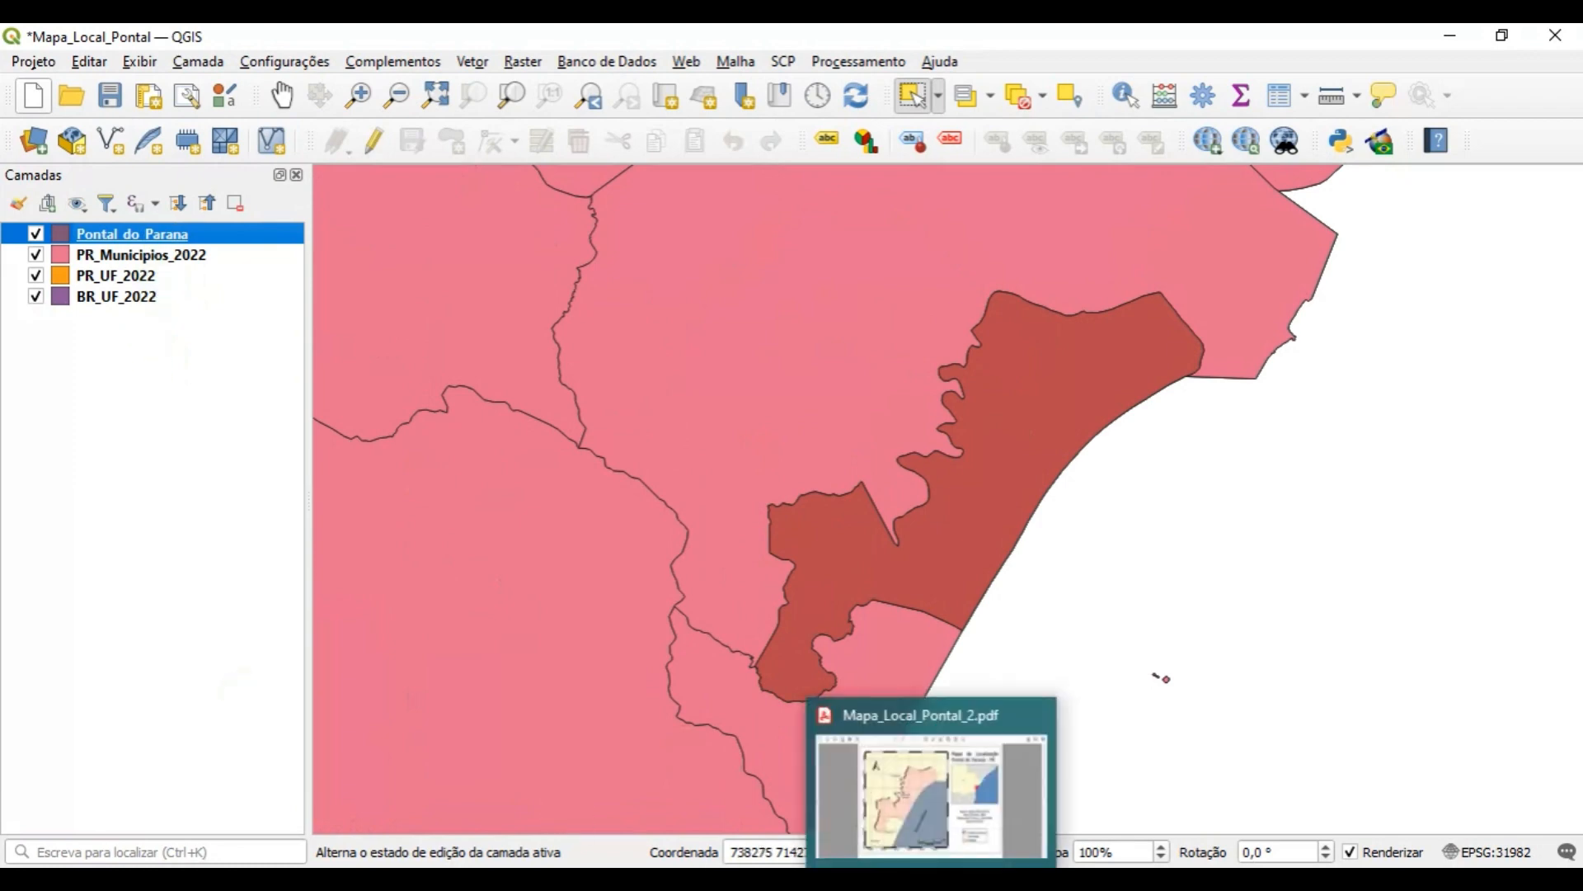
left_click(932, 783)
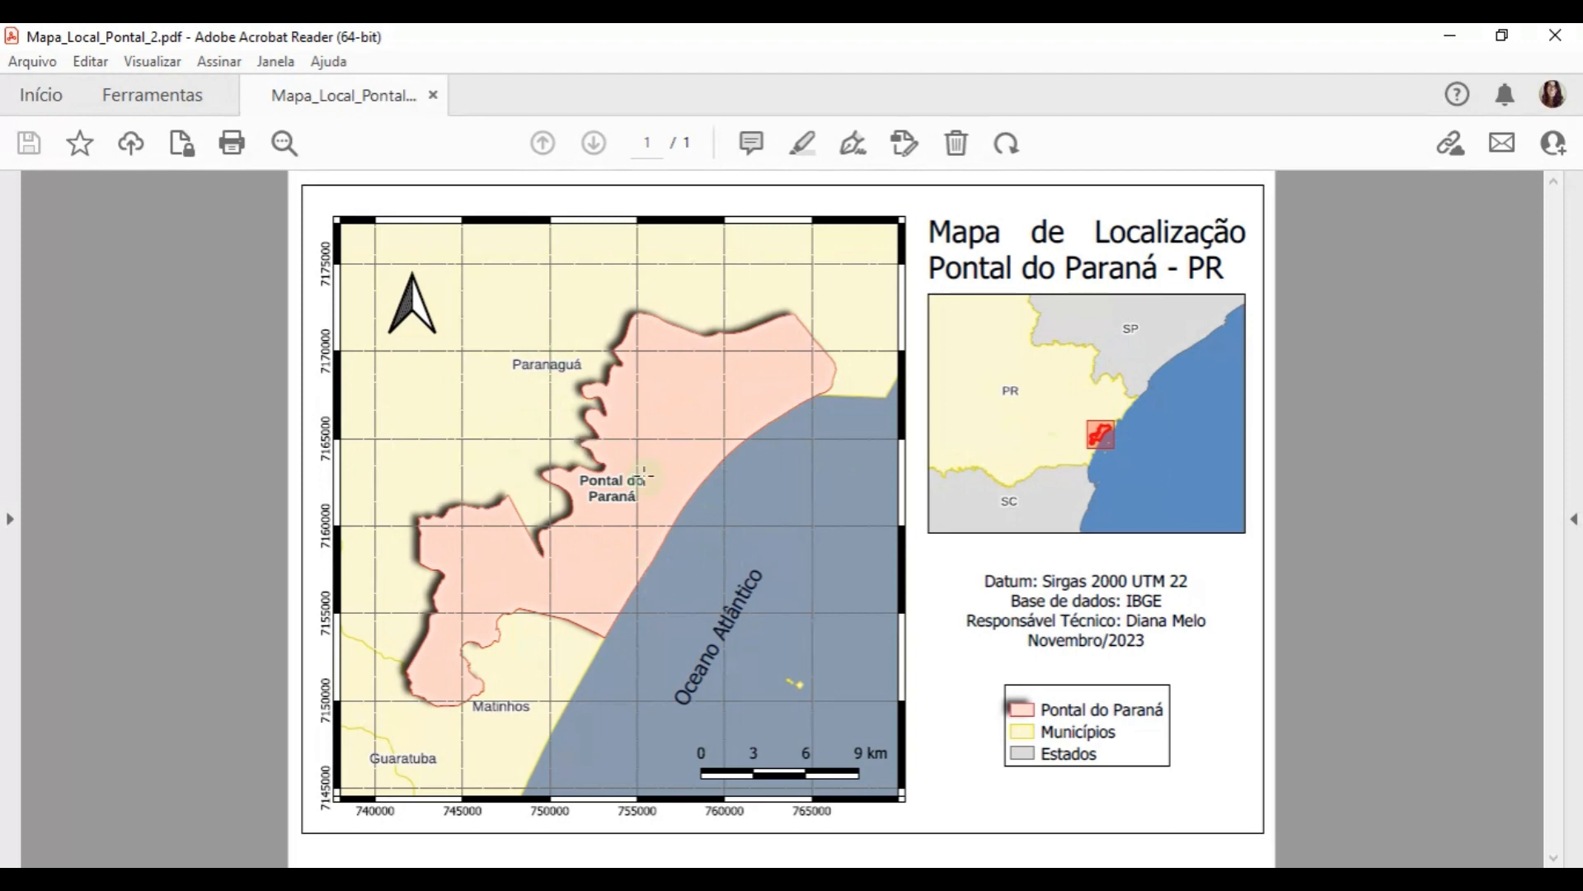
left_click(1450, 35)
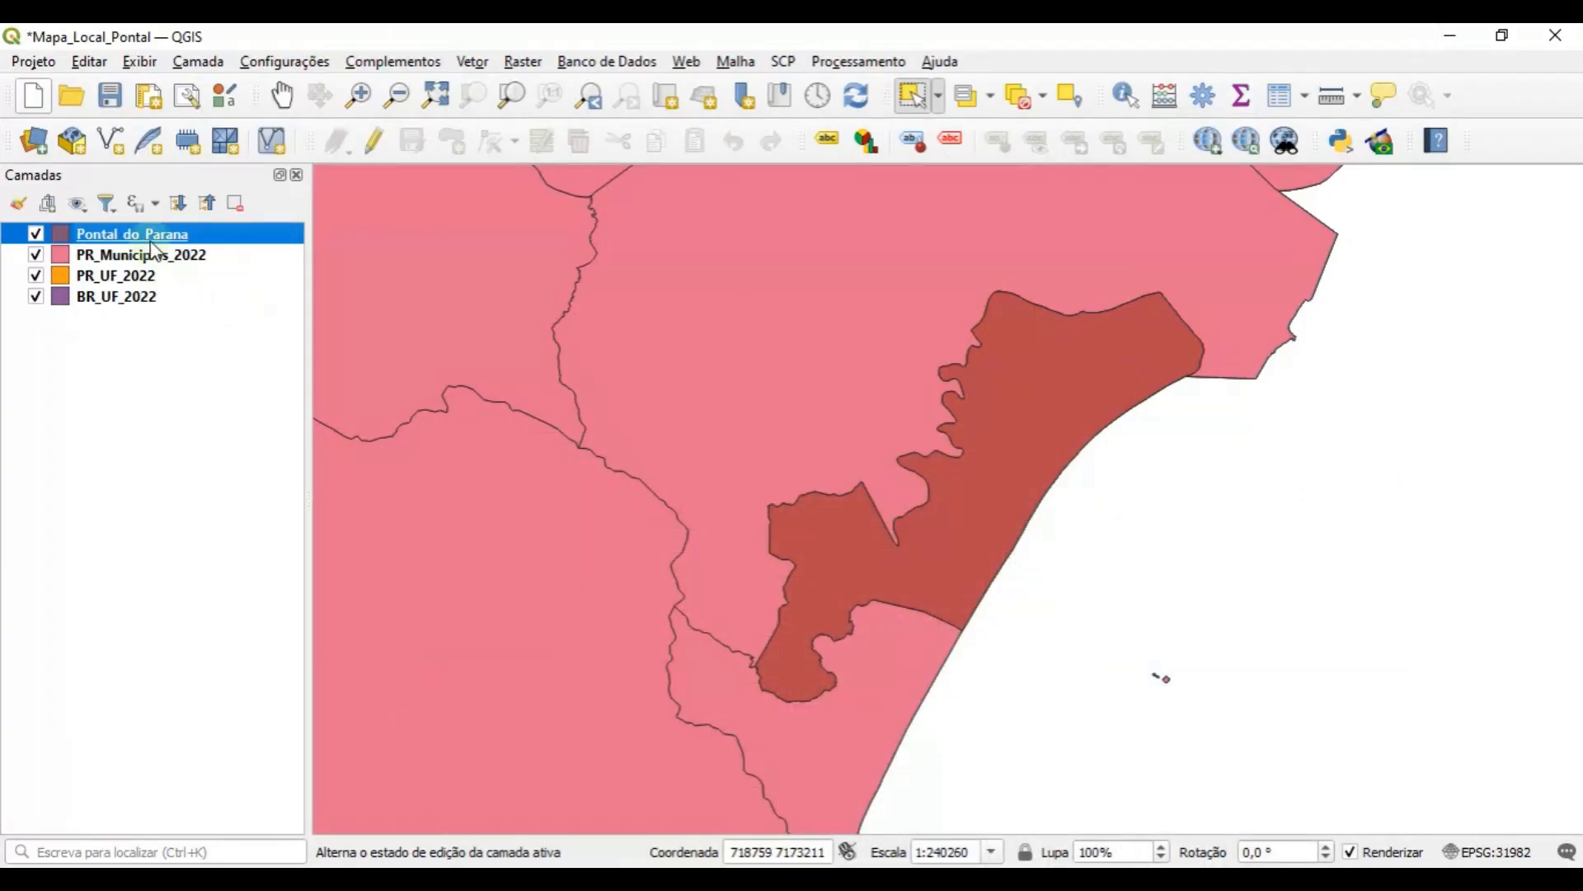
- Duplicate all four layers, from Pontal_do_Parana to BR_UF_2022
left_click(136, 303, "shift")
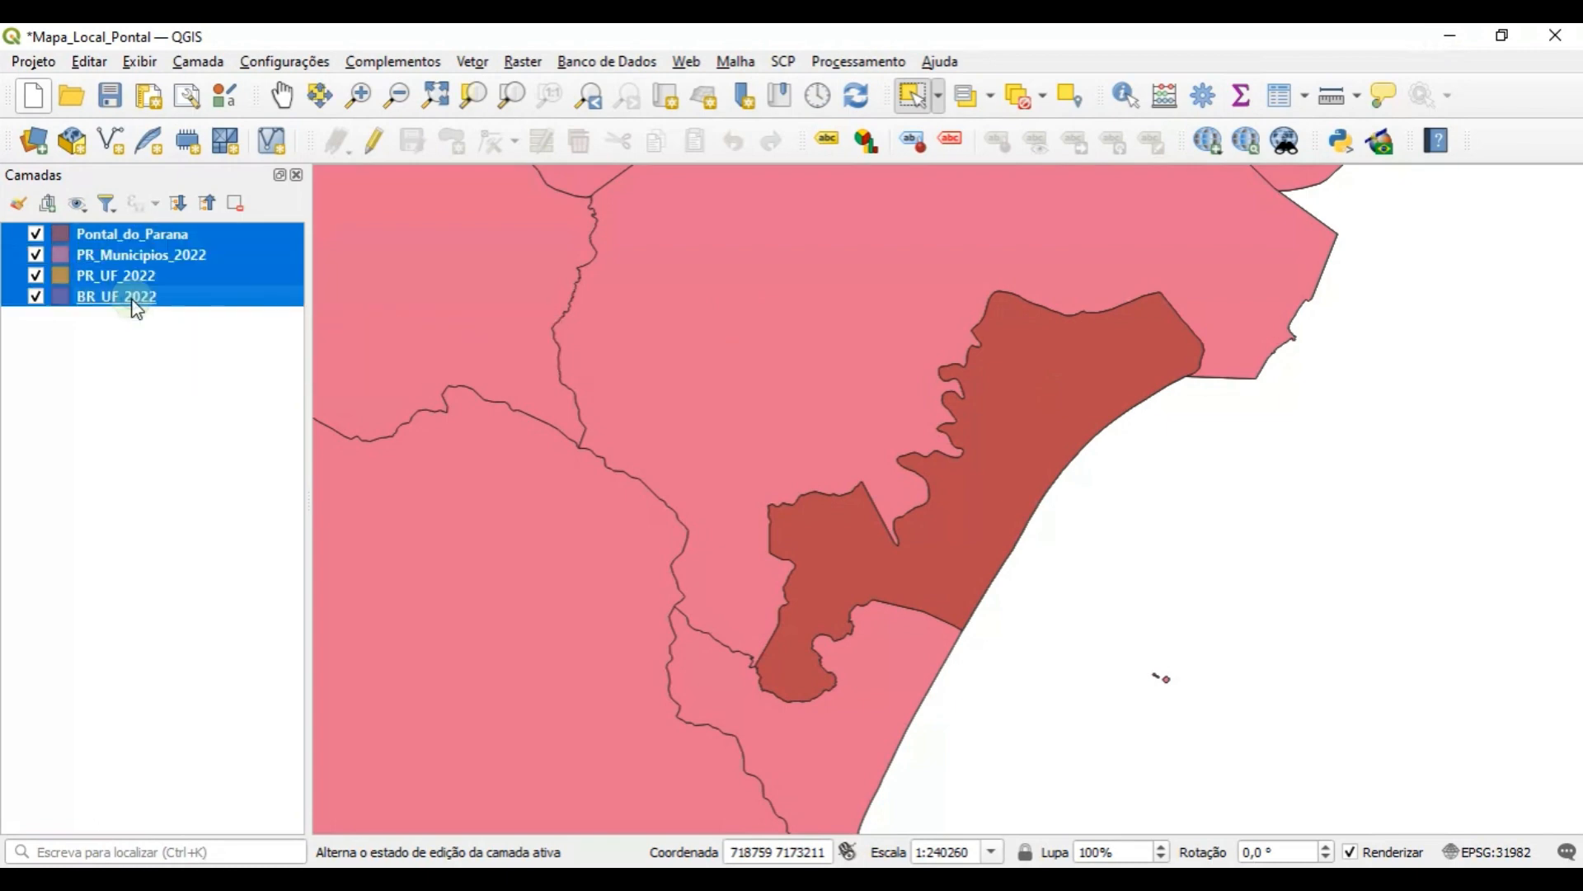
right_click(129, 262)
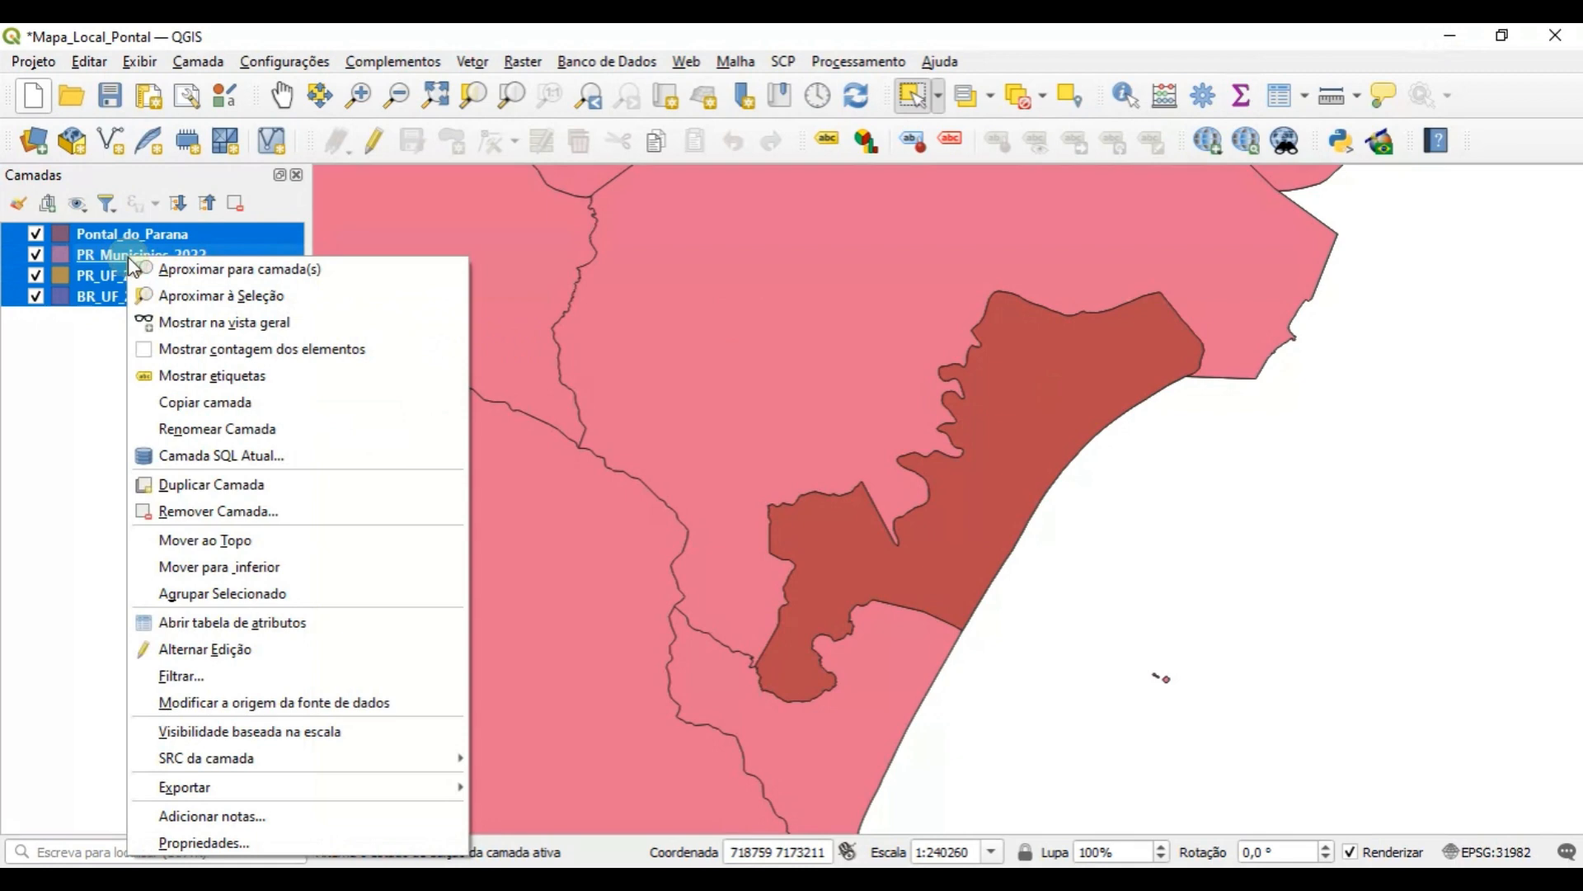
left_click(262, 483)
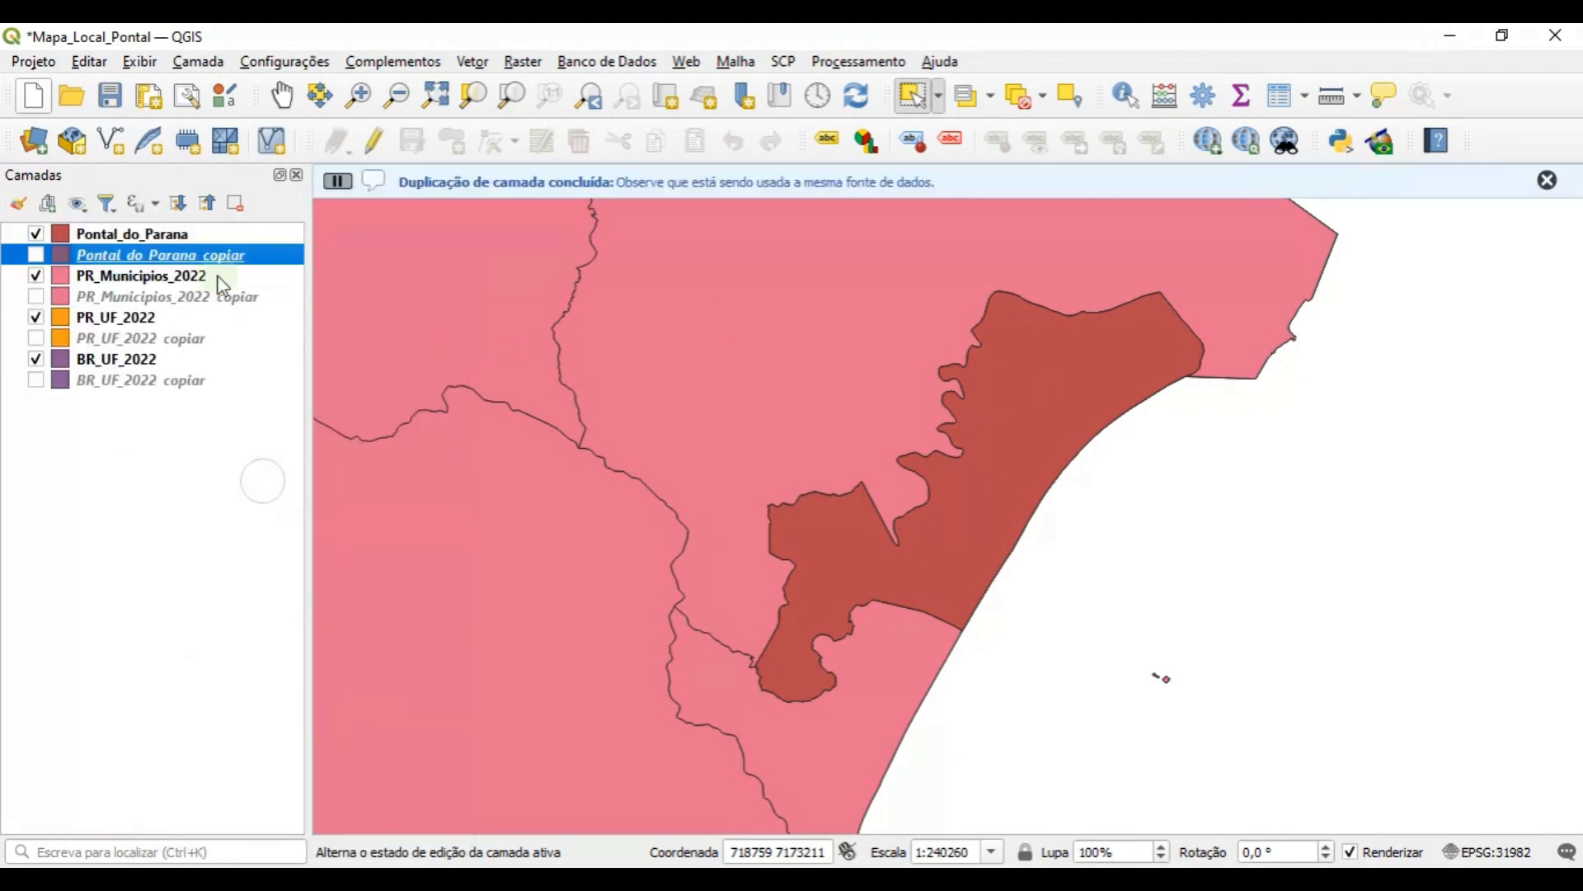
left_click(178, 473)
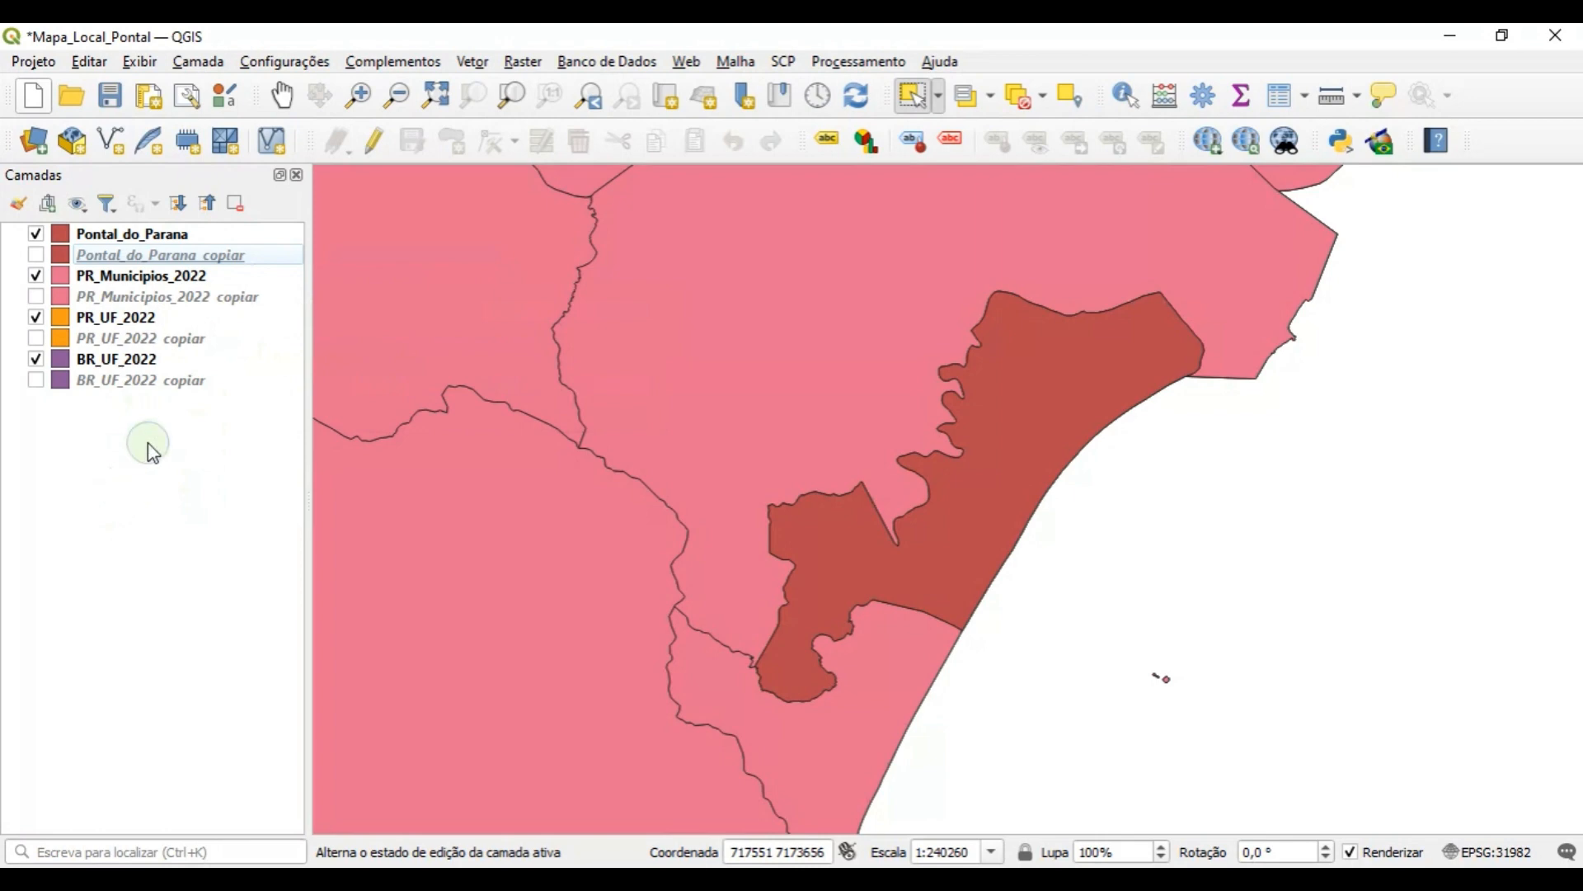
- Add a layer group named Mapa_Maior
left_click(48, 201)
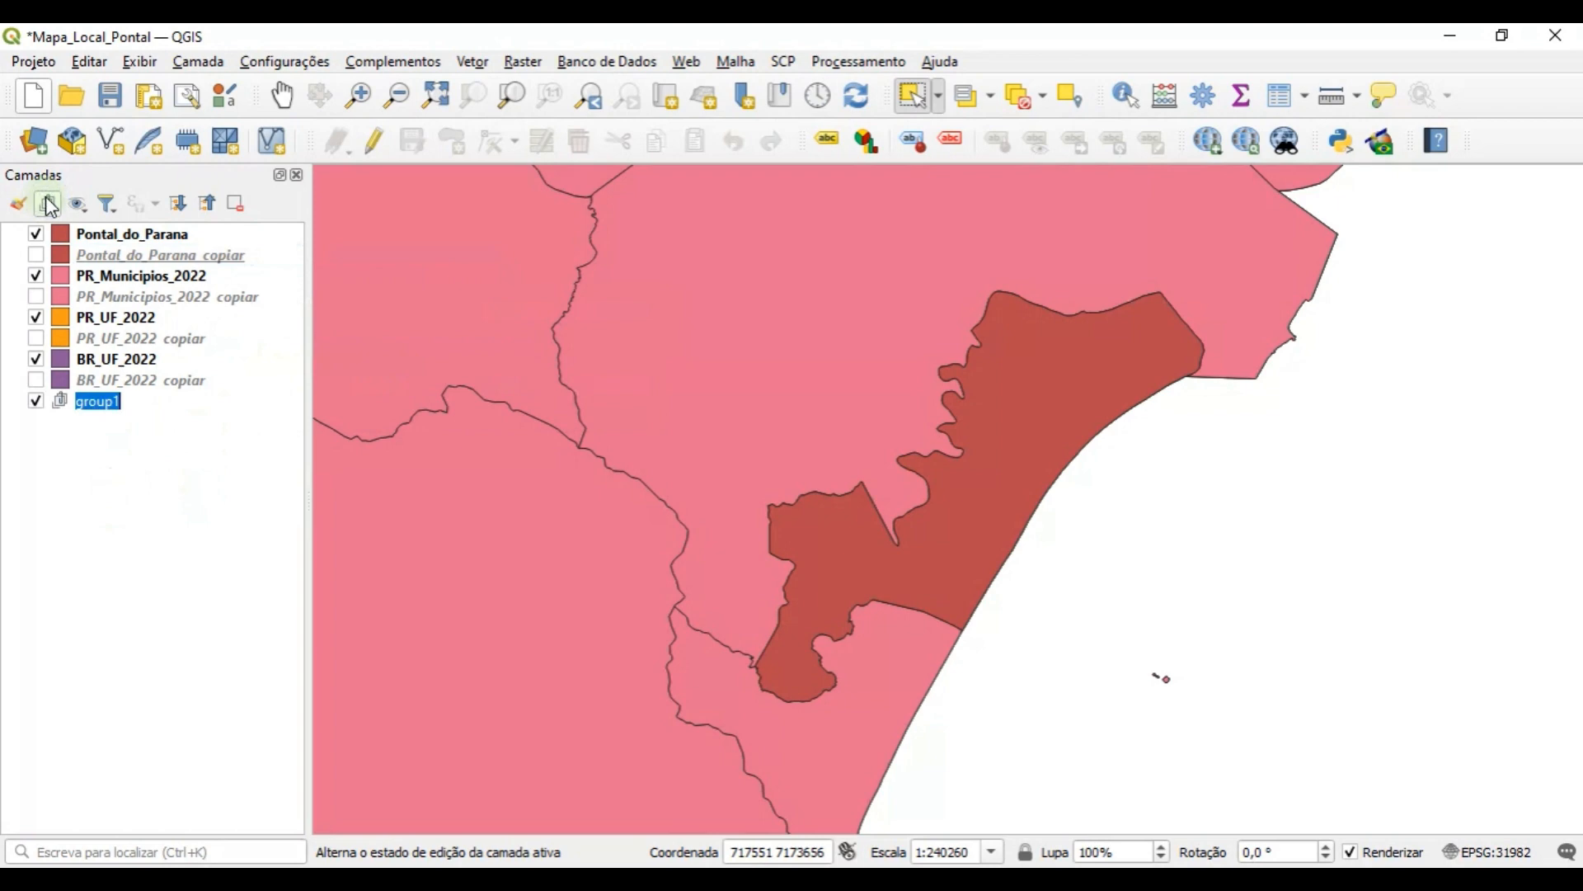
key("BackSpace")
type("Mapa_Mar")
type("o")
key("BackSpace")
key("BackSpace")
type("ior")
key("Return")
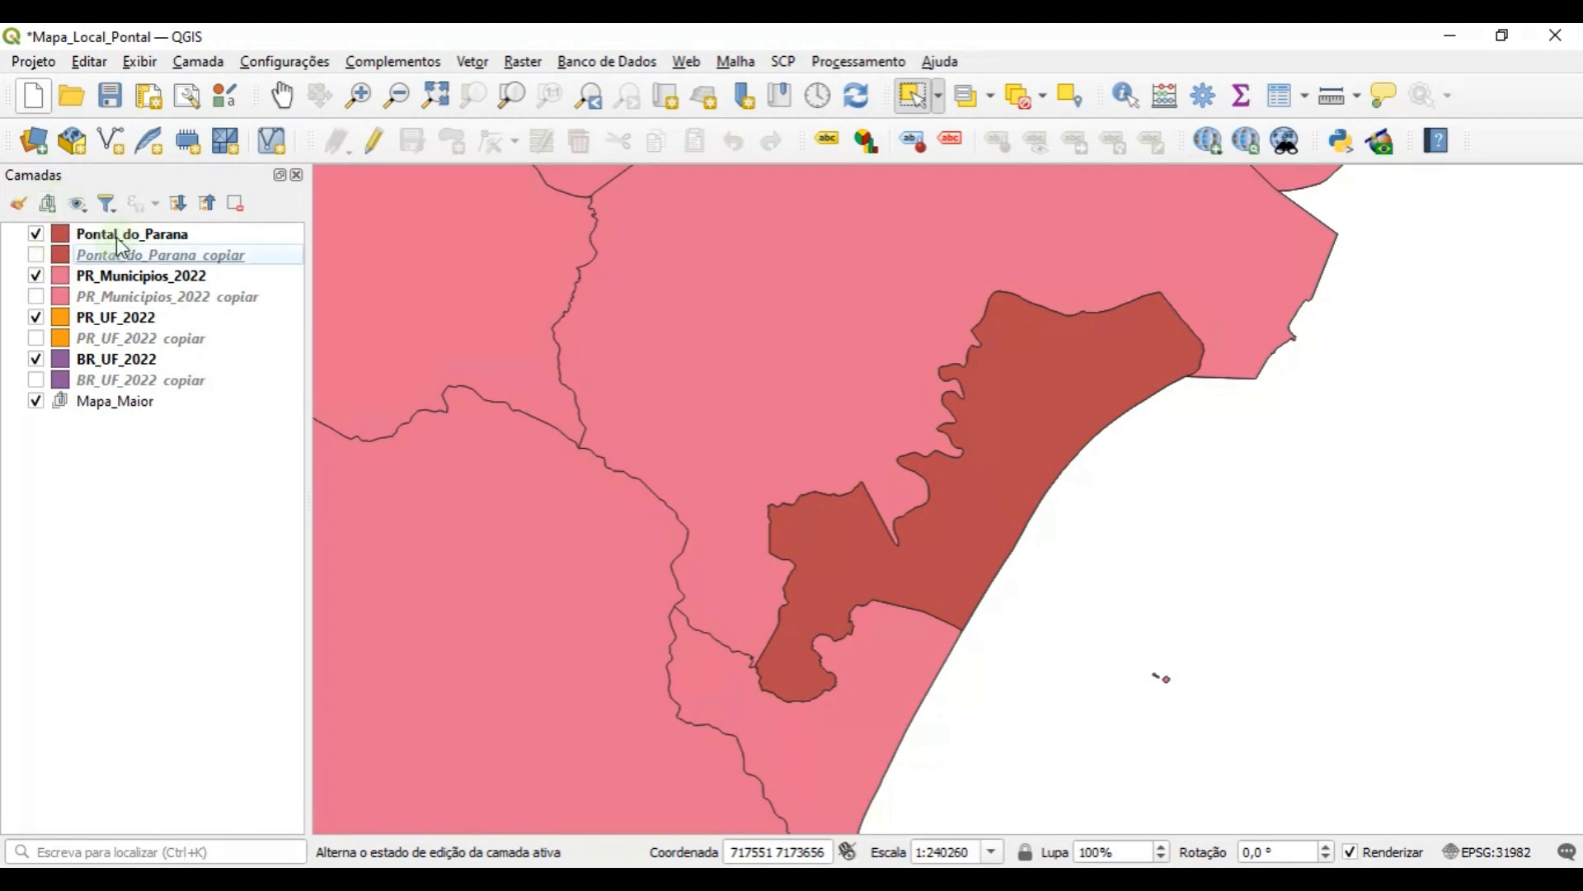
- Add a second layer group named Mapa_Menor at the same level as Mapa_Maior
left_click(116, 234)
left_click(48, 204)
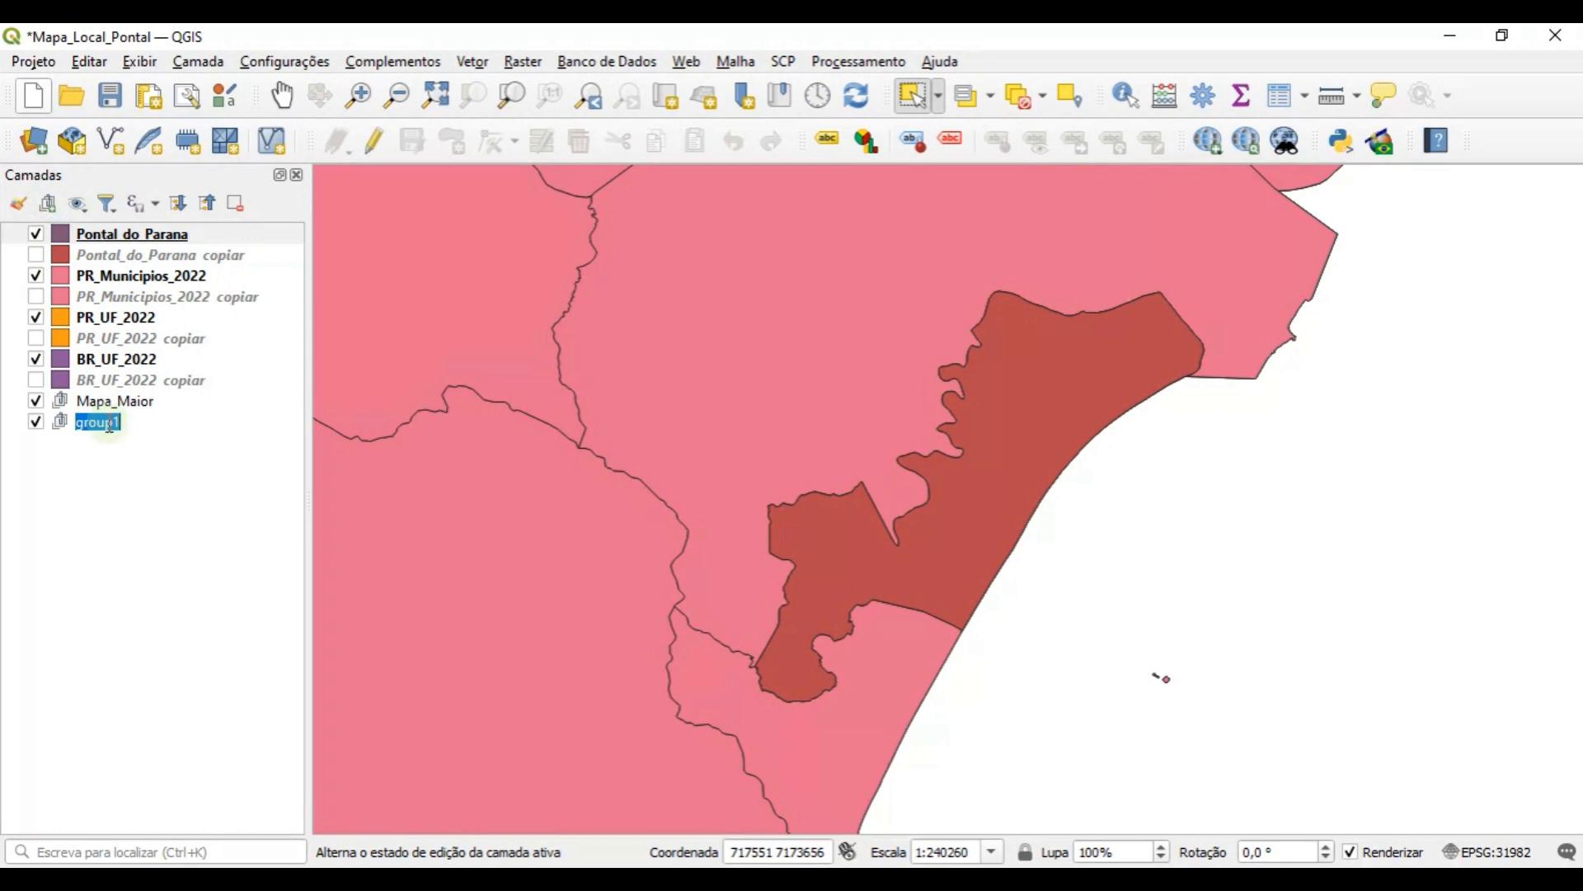
key("BackSpace")
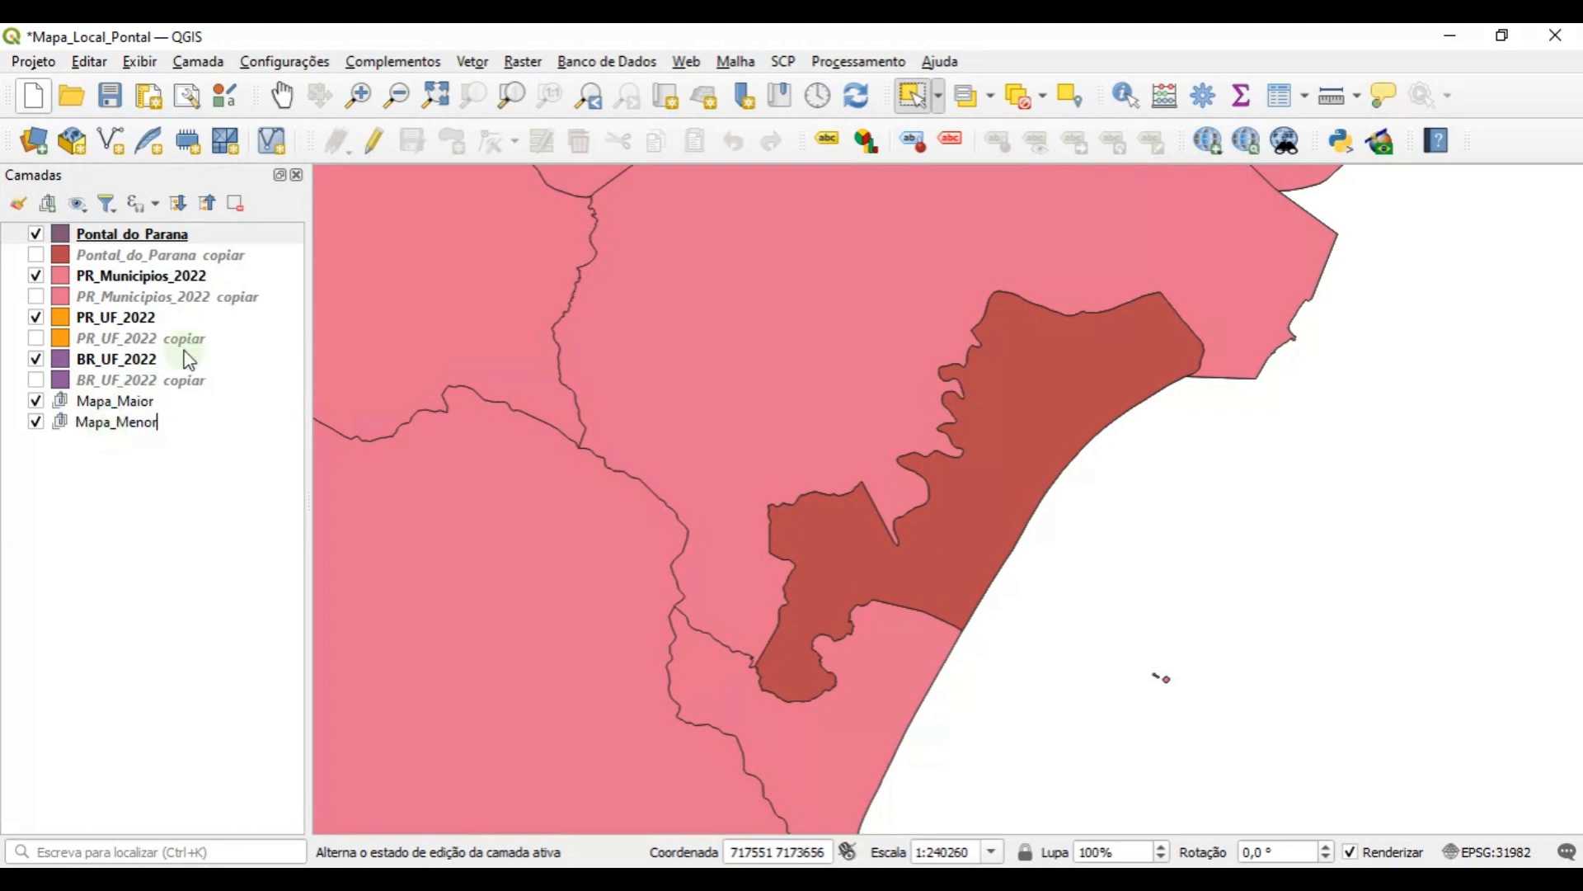
left_click(148, 529)
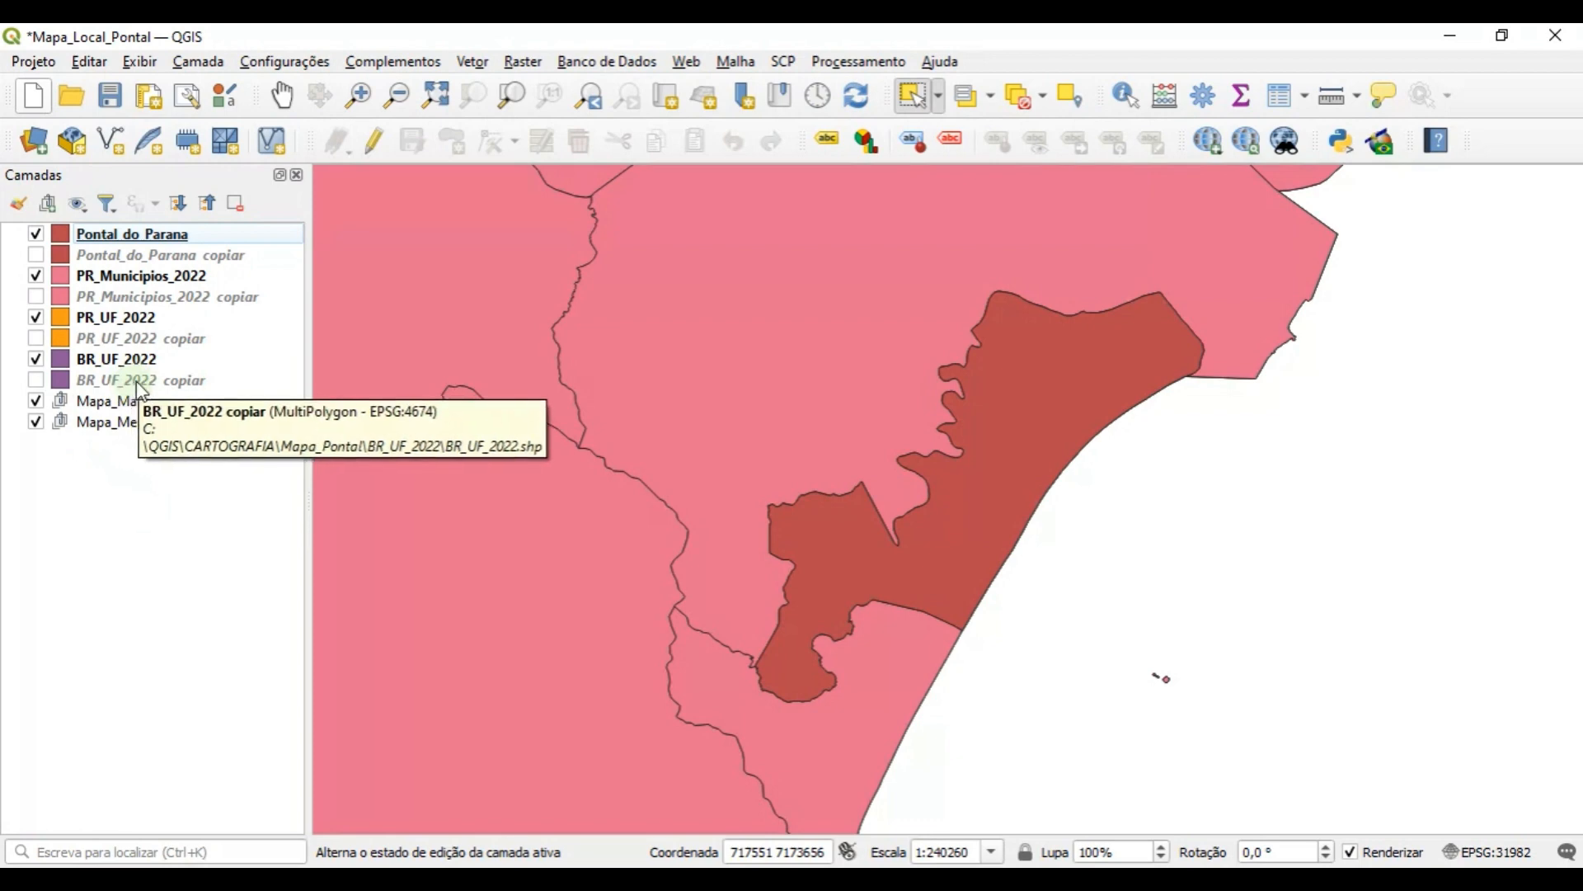
- Move the four duplicated layers into the Mapa_Menor group, ordered Pontal_do_Parana, PR_Municipios_2022, PR_UF_2022 and BR_UF_2022
left_click_drag(122, 386, 33, 422)
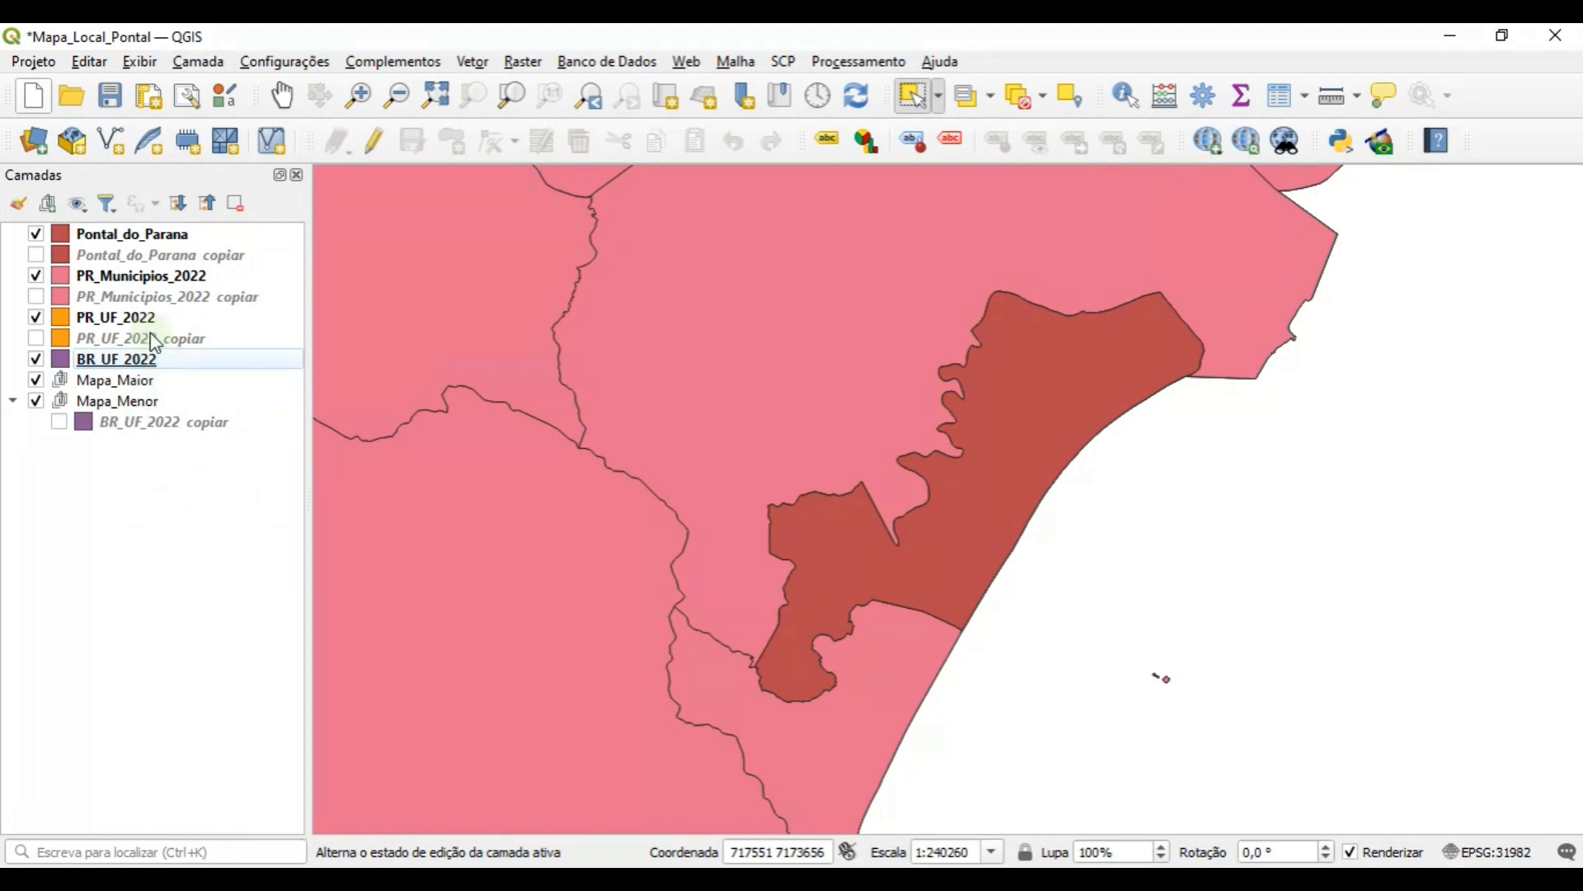
left_click_drag(150, 338, 21, 402)
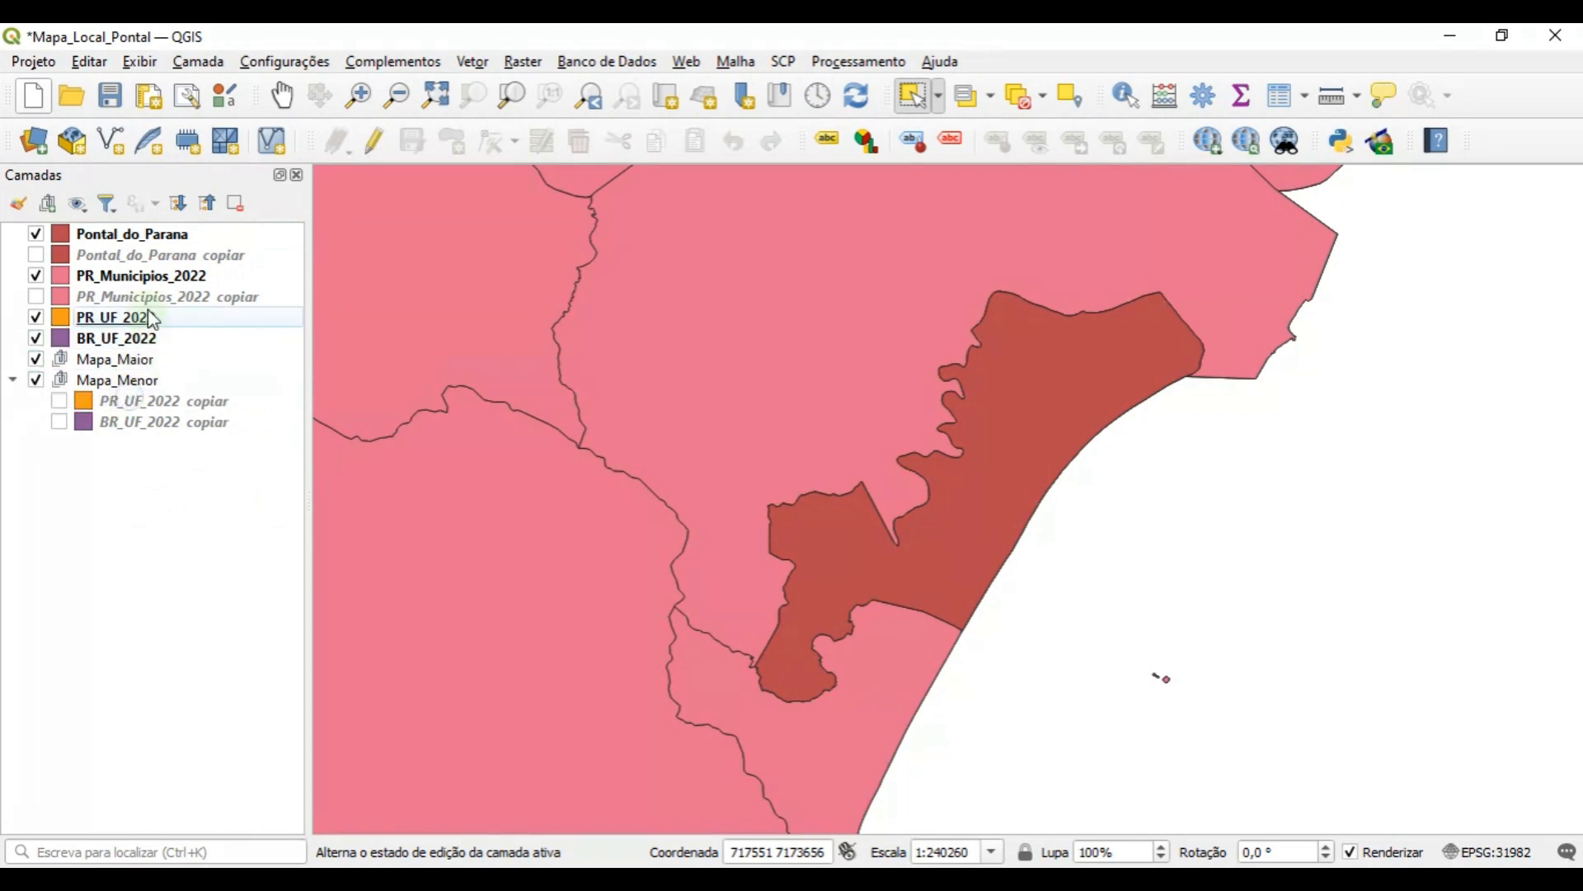
left_click_drag(152, 297, 31, 380)
left_click_drag(155, 254, 23, 358)
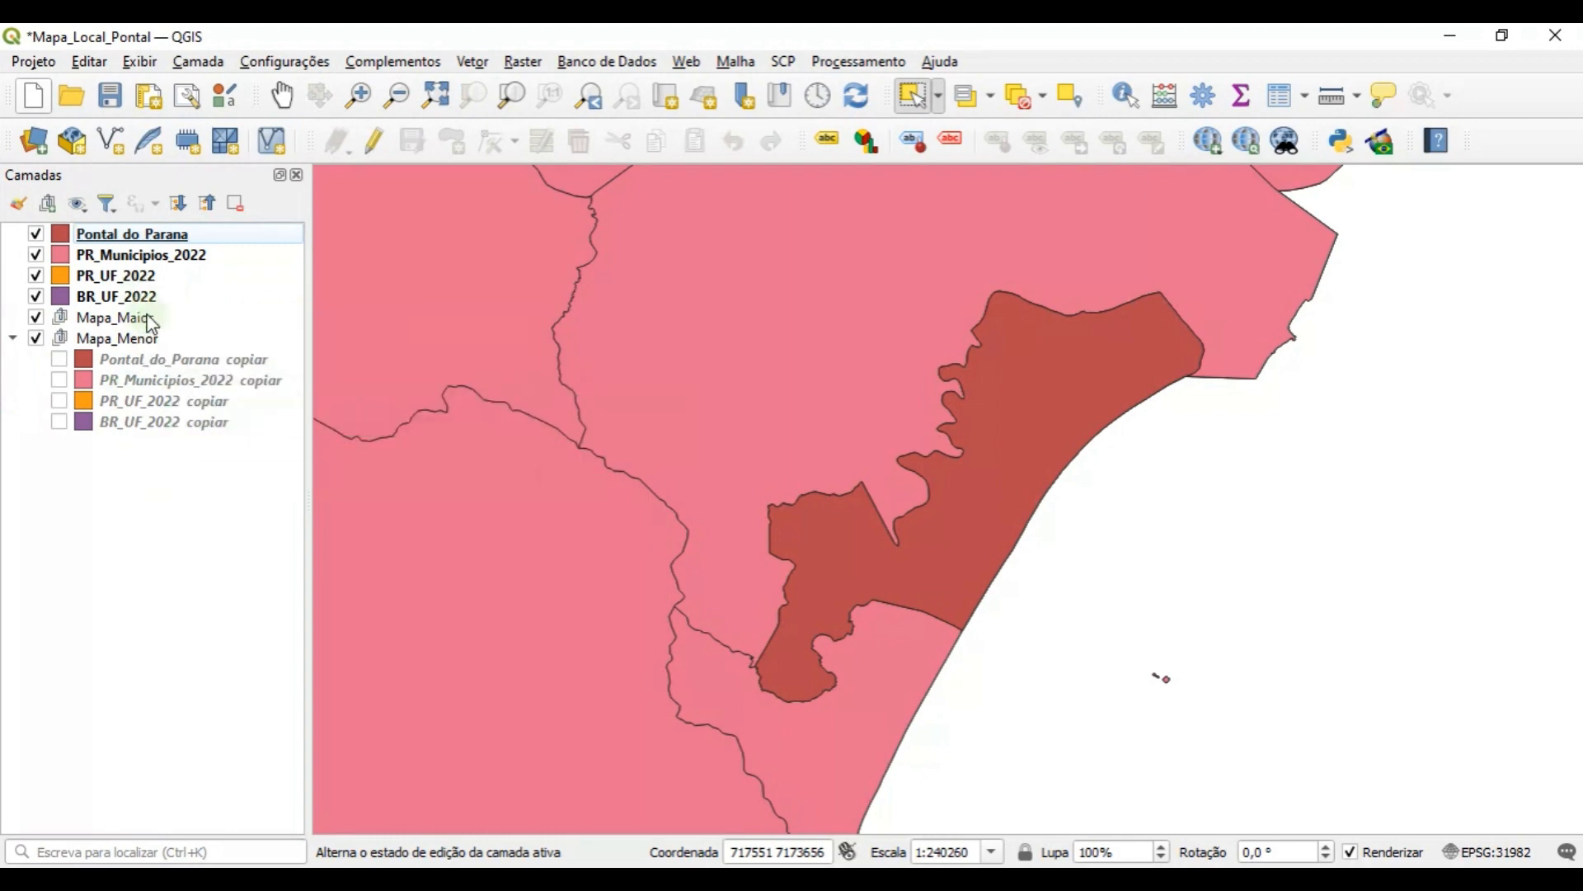
- Move the original BR_UF_2022, PR_Municipios_2022, PR_UF_2022 and Pontal_do_Parana layers into the Mapa_Maior group
left_click(115, 299)
left_click_drag(114, 299, 115, 317)
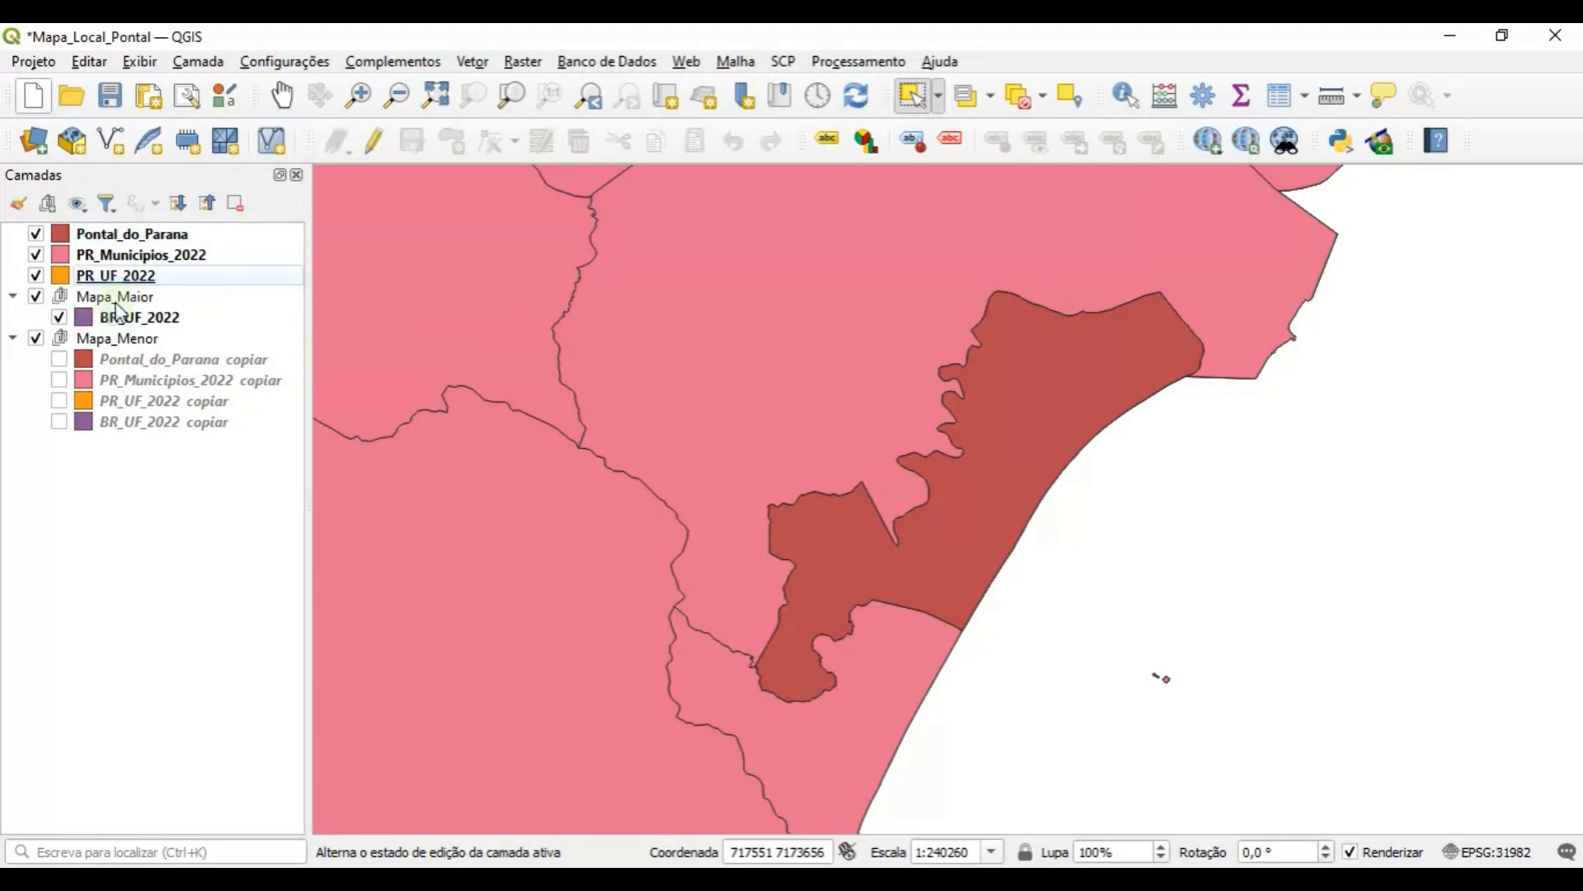
left_click_drag(132, 256, 37, 294)
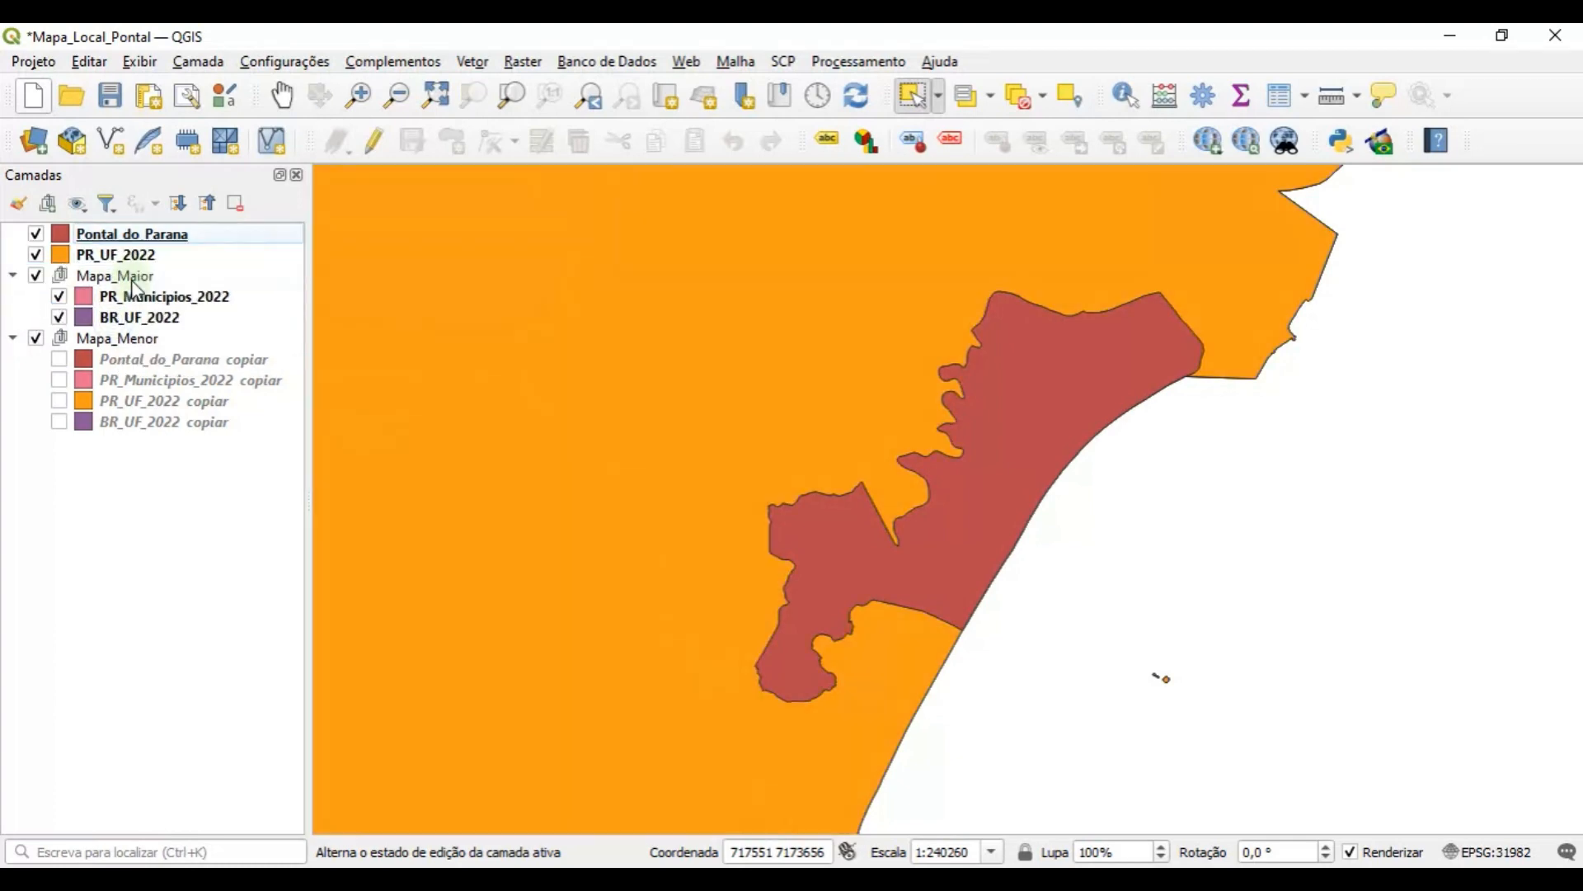
mouse_move(123, 256)
left_mouse_down()
mouse_move(35, 265)
mouse_move(120, 274)
mouse_move(132, 246)
mouse_move(37, 277)
mouse_move(124, 255)
left_mouse_up()
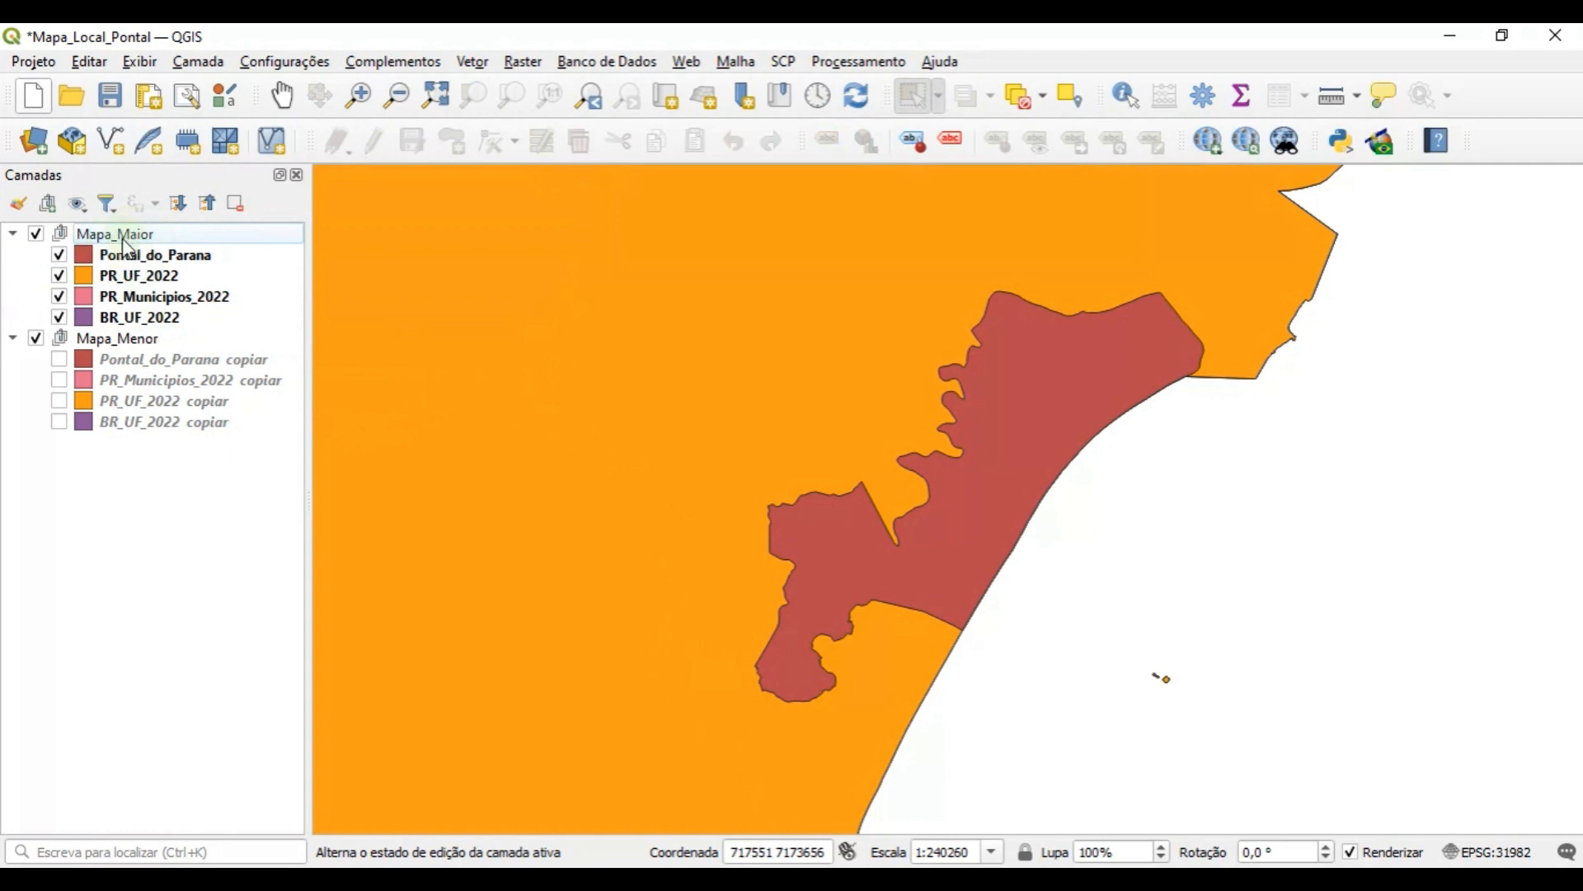
- Collapse and hide the Mapa_Menor group, check the finished map in Mapa_Local_Pontal_2.pdf, and return to QGIS
left_click(13, 339)
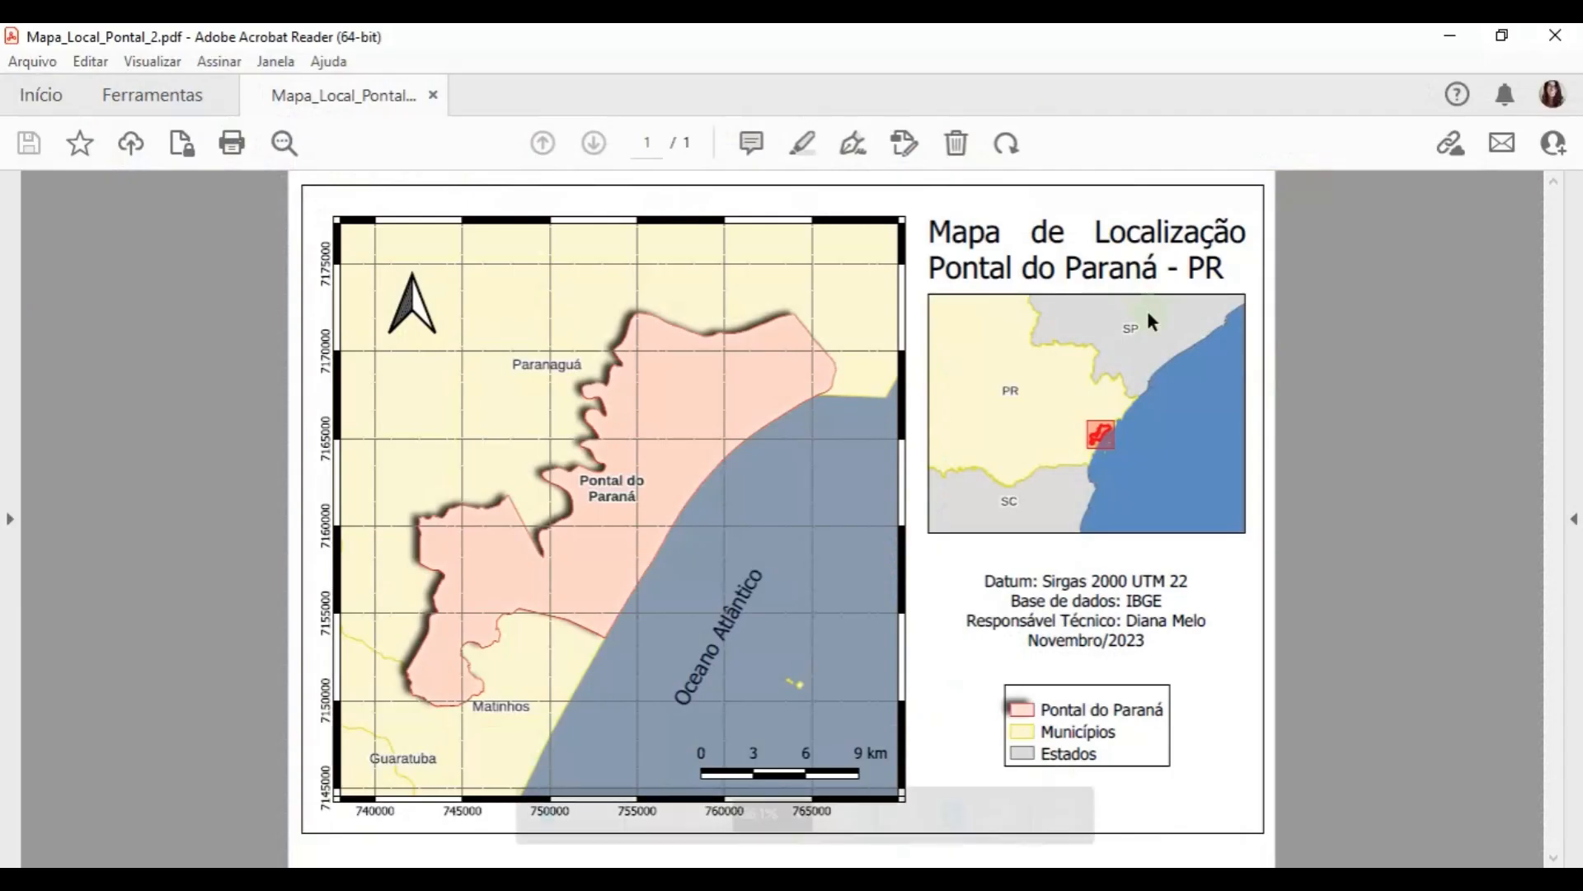
left_click(1451, 36)
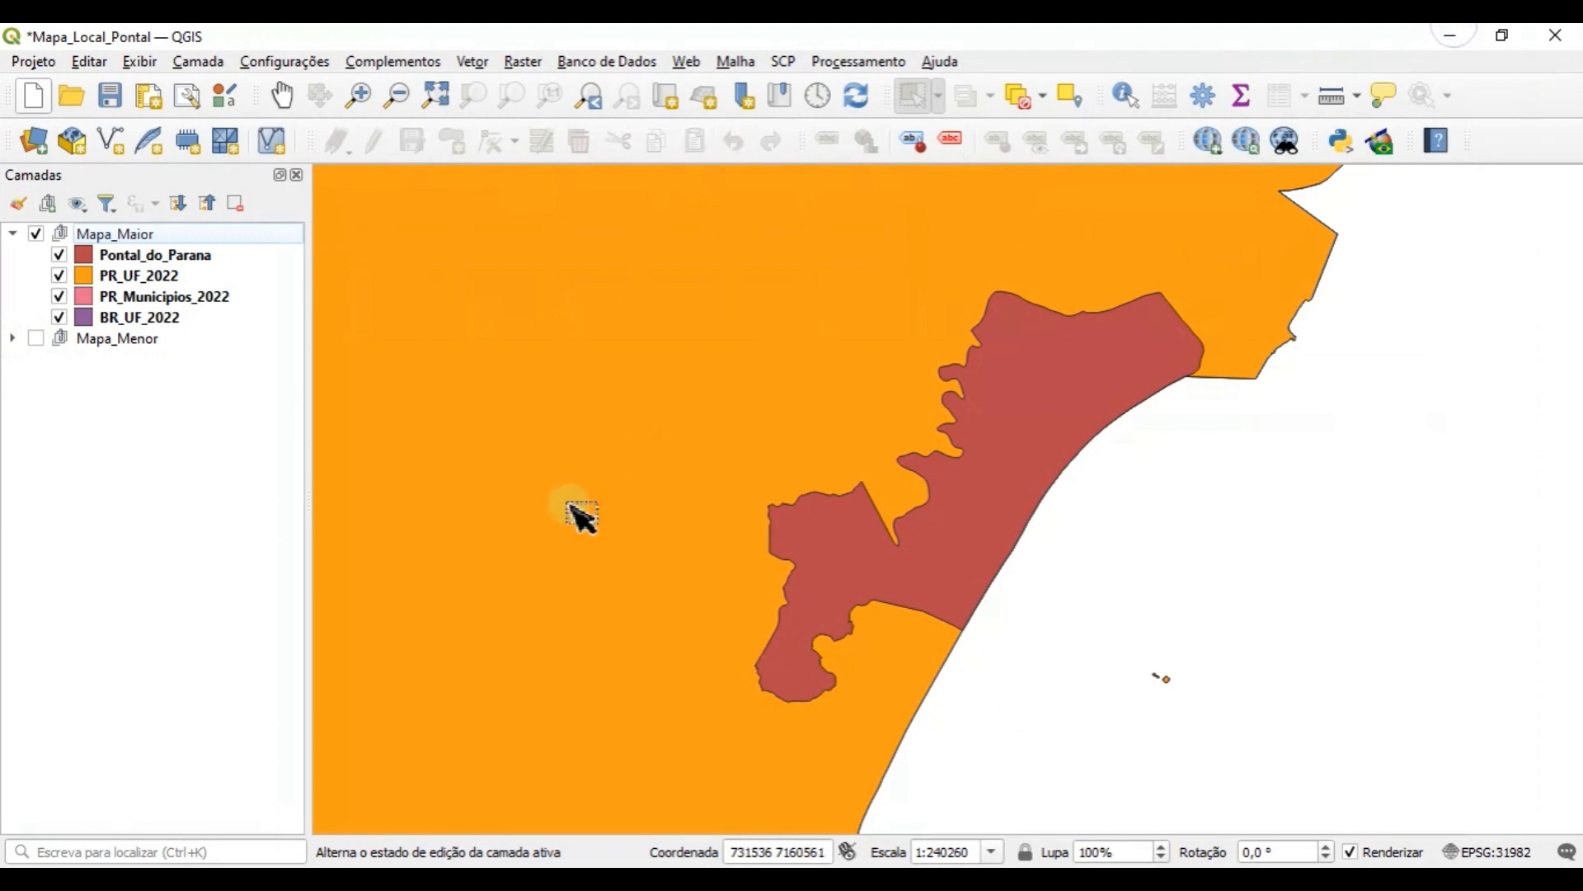